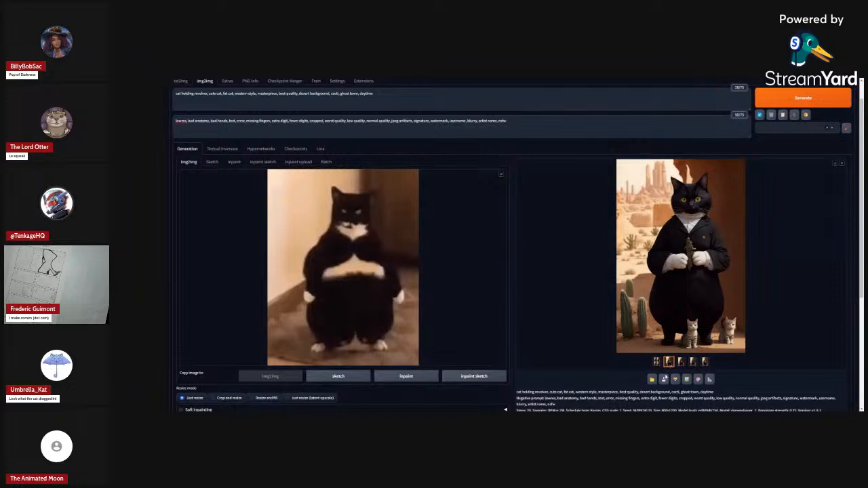
- Save the generated image of the black cat with two kittens and review the other three variations and the full grid
{"action": "left_click", "coordinate": [665, 378]}
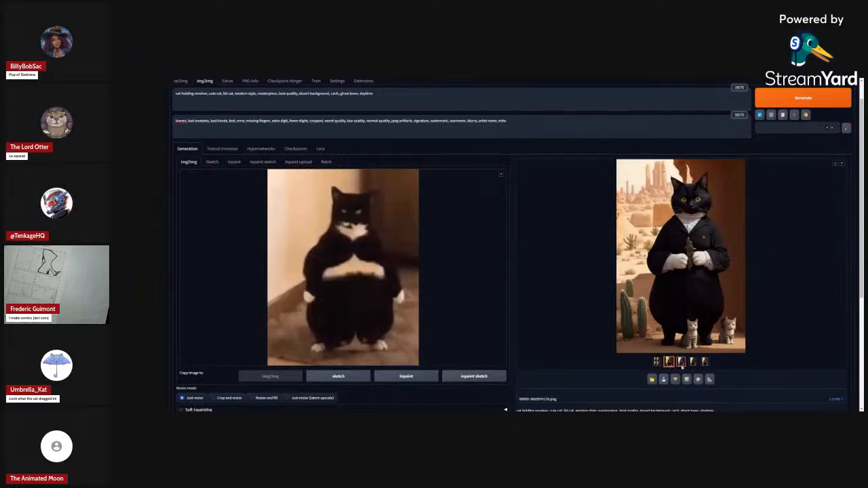
{"action": "left_click", "coordinate": [682, 364]}
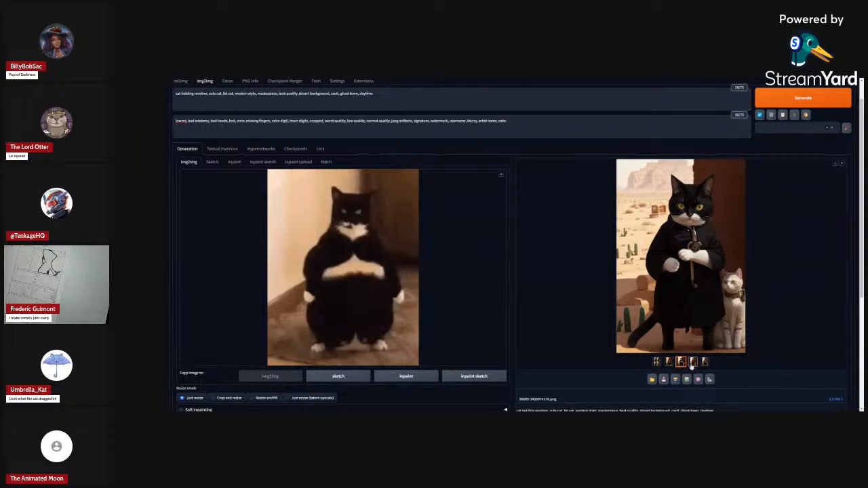
{"action": "left_click", "coordinate": [692, 365]}
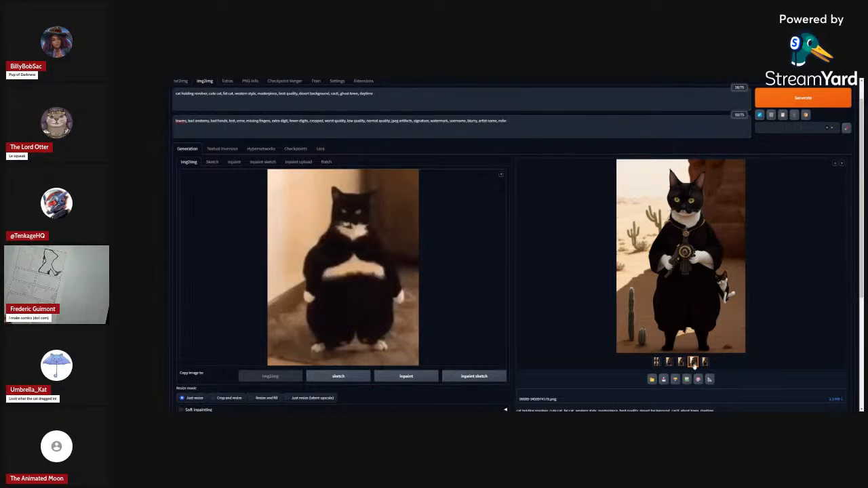
{"action": "left_click", "coordinate": [702, 364]}
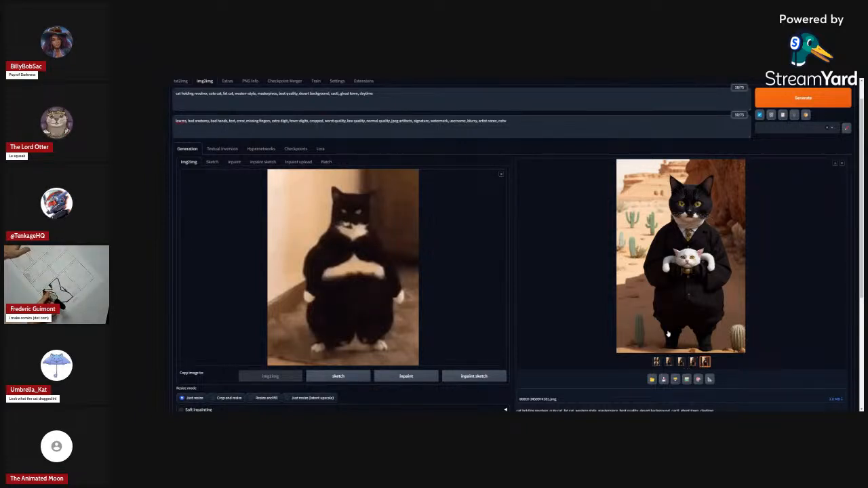
{"action": "left_click", "coordinate": [657, 362]}
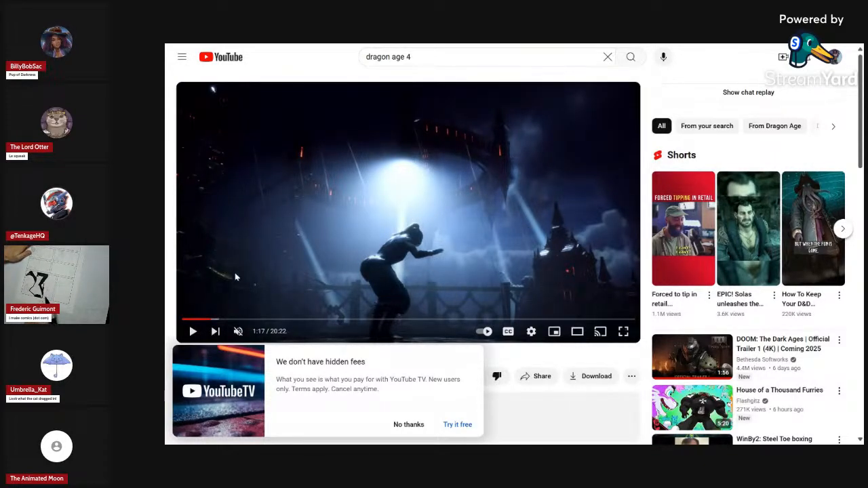
- Skip the Dragon Age 4 gameplay video forward to about 2:32 and briefly play the scene with the demon
{"action": "mouse_move", "coordinate": [216, 318]}
{"action": "left_mouse_down"}
{"action": "mouse_move", "coordinate": [209, 322]}
{"action": "mouse_move", "coordinate": [224, 321]}
{"action": "left_mouse_up"}
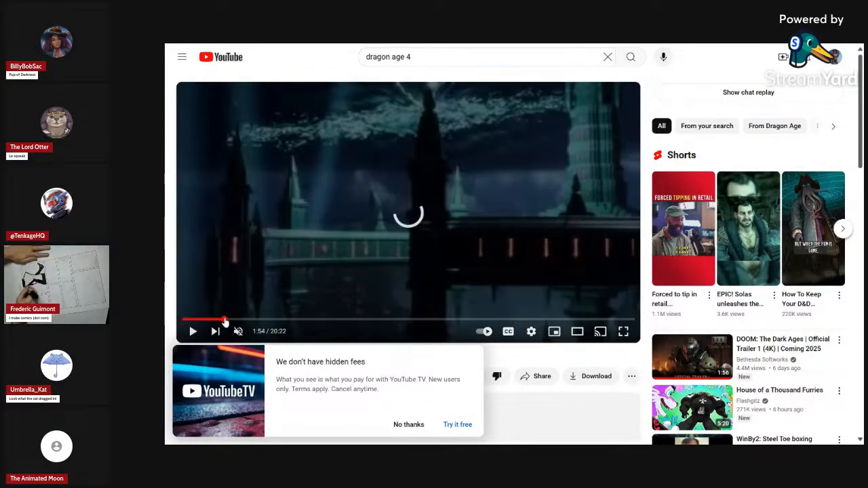
{"action": "left_click_drag", "start_coordinate": [226, 320], "coordinate": [239, 322]}
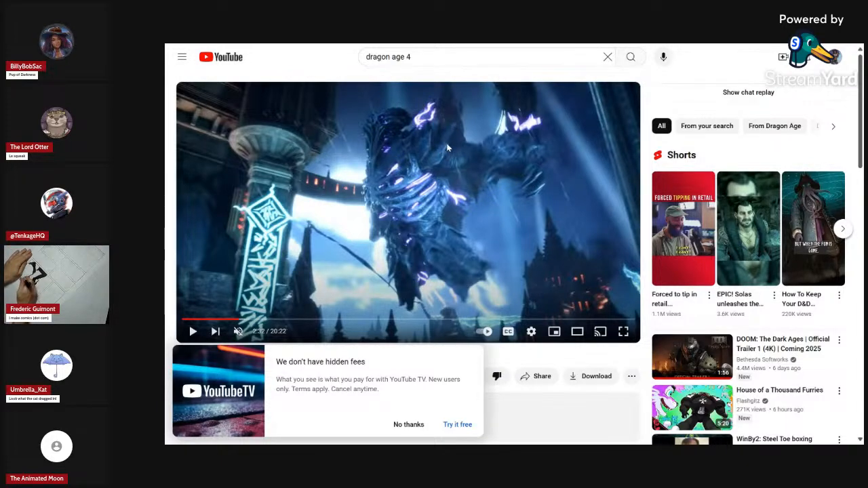
{"action": "left_click", "coordinate": [192, 332]}
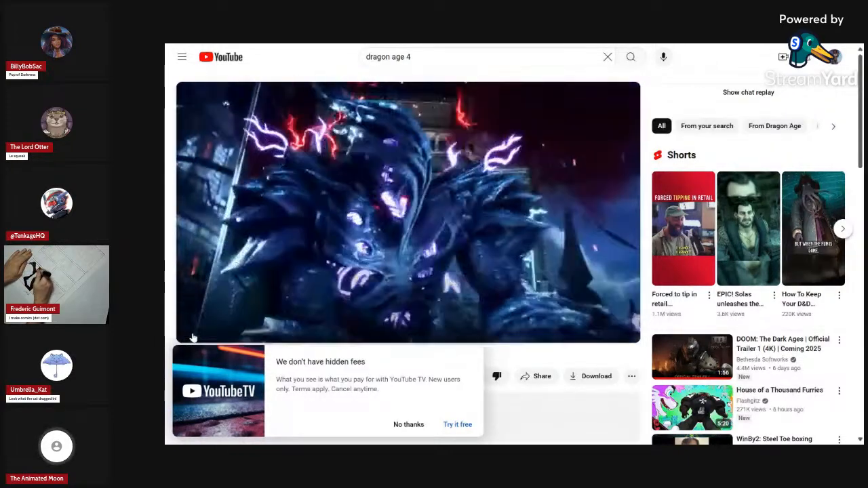
{"action": "left_click", "coordinate": [193, 335]}
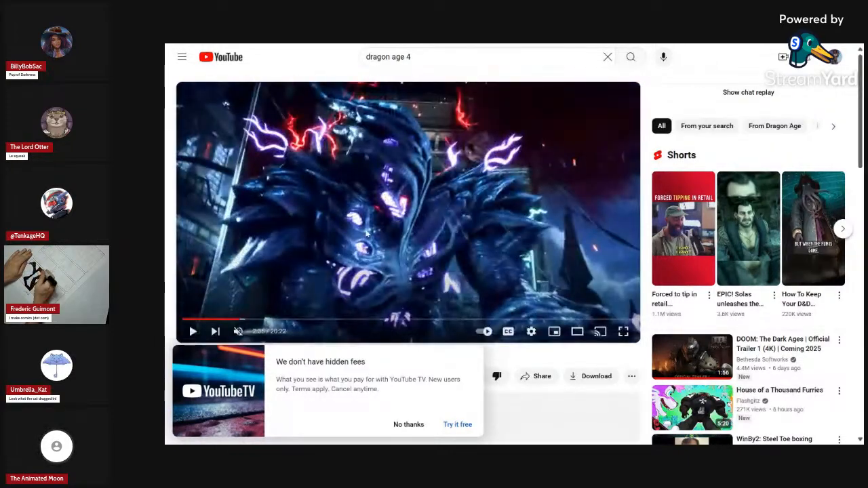
{"action": "left_click", "coordinate": [193, 333]}
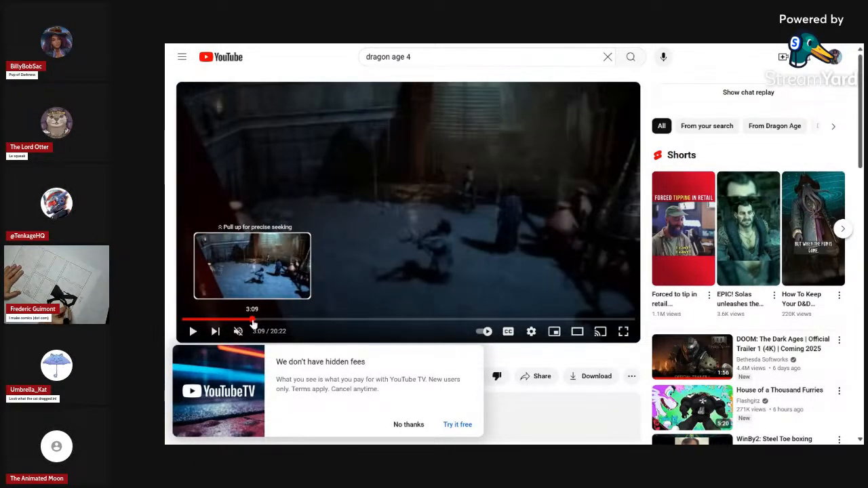
- Skim the gameplay video from about 4:58 to about 11:03 in successive jumps, playing it in between, and pause it
{"action": "left_click_drag", "start_coordinate": [287, 325], "coordinate": [294, 324]}
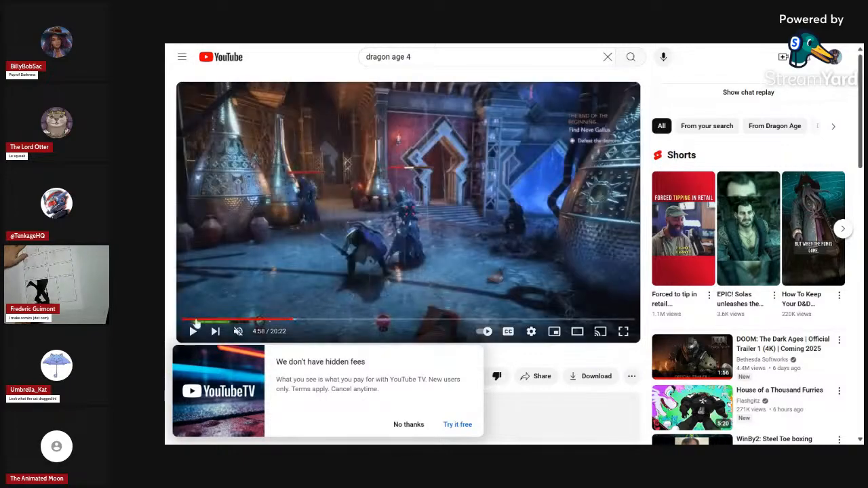
{"action": "left_click", "coordinate": [193, 331]}
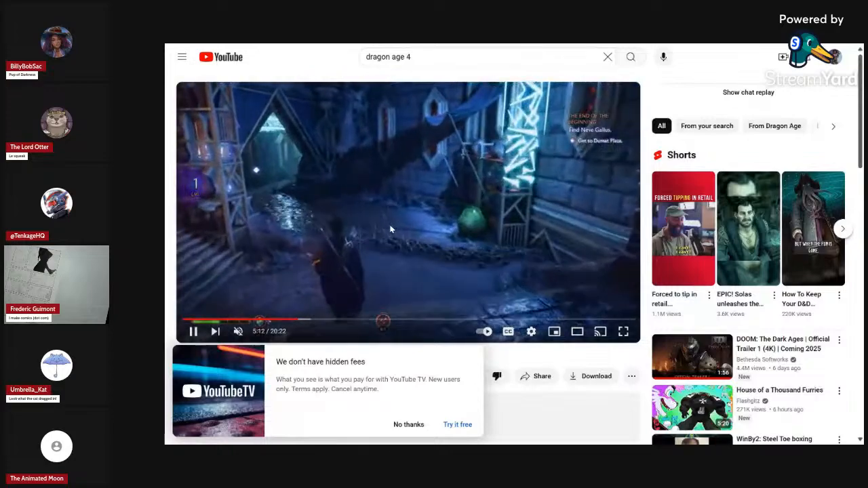
{"action": "left_click_drag", "start_coordinate": [296, 321], "coordinate": [308, 321]}
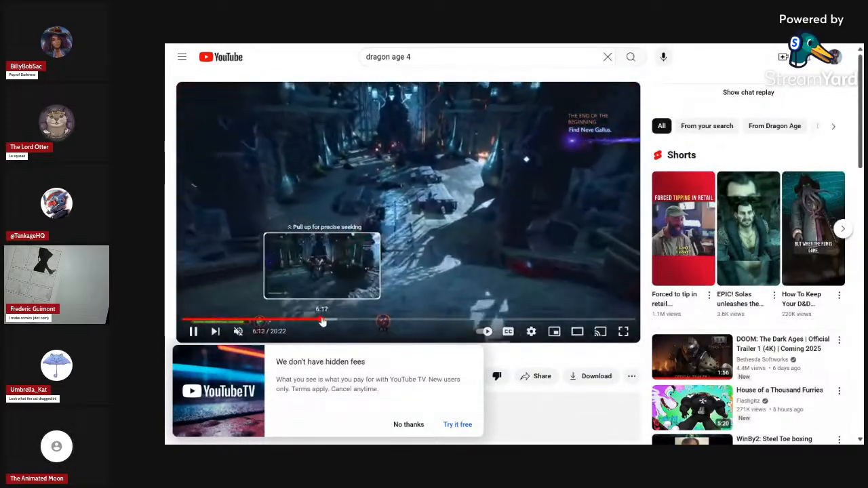
{"action": "left_click_drag", "start_coordinate": [321, 321], "coordinate": [354, 322]}
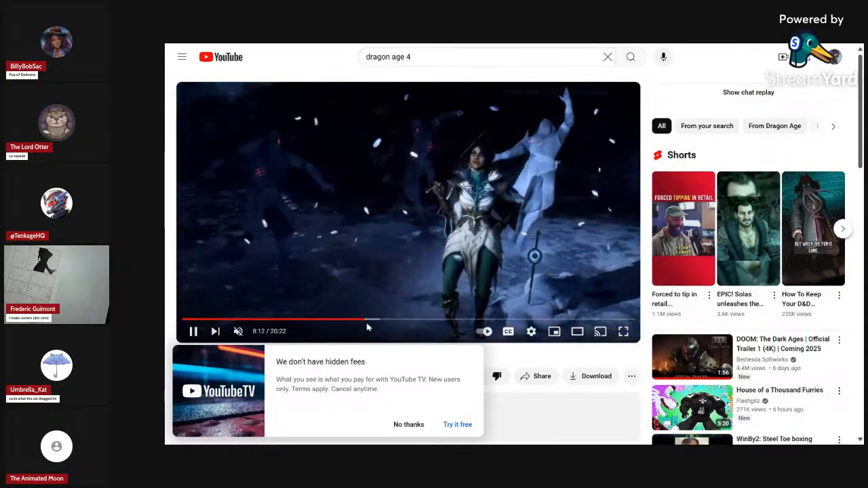
{"action": "left_click_drag", "start_coordinate": [365, 323], "coordinate": [380, 324]}
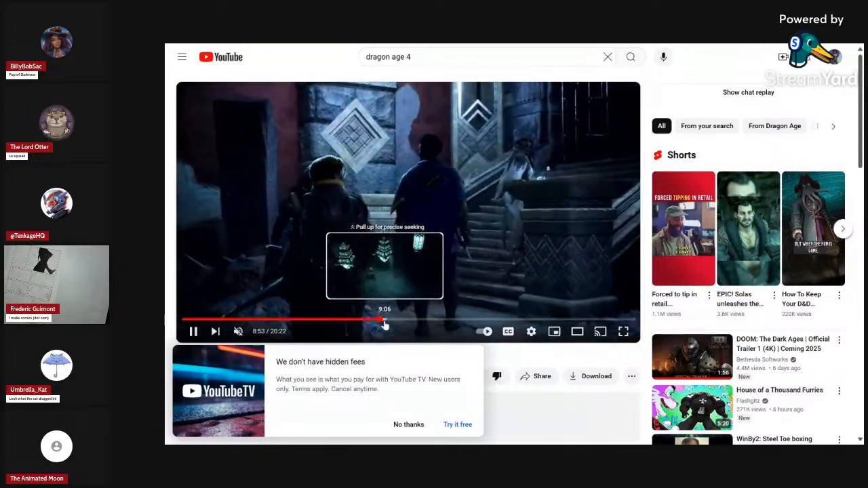
{"action": "left_click_drag", "start_coordinate": [372, 320], "coordinate": [429, 328]}
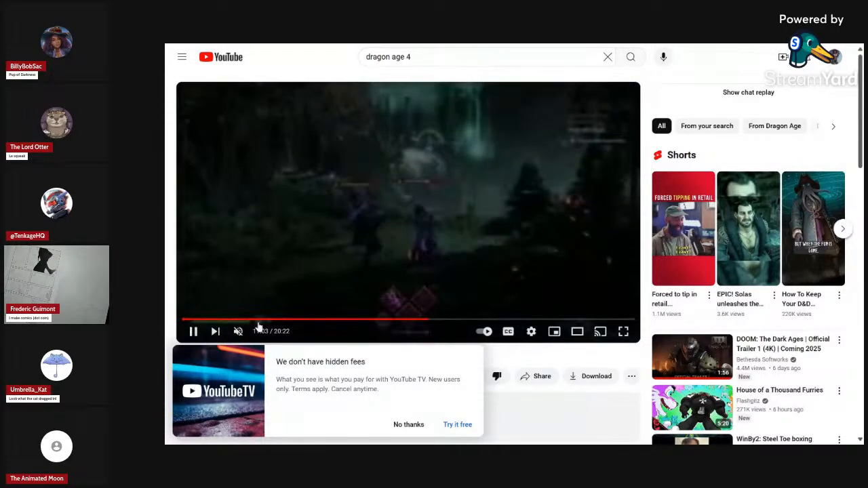
{"action": "left_click", "coordinate": [195, 334]}
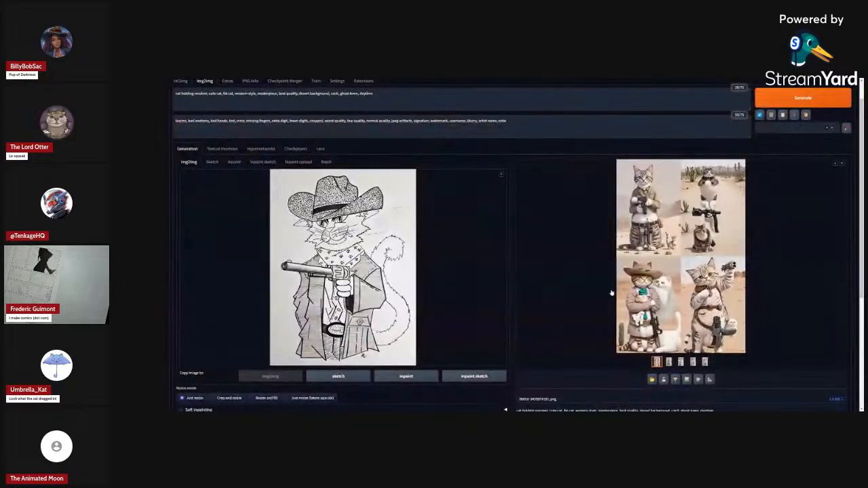
- View the first two images generated from the cowboy cat drawing, examining the second one at full size
{"action": "left_click", "coordinate": [668, 361]}
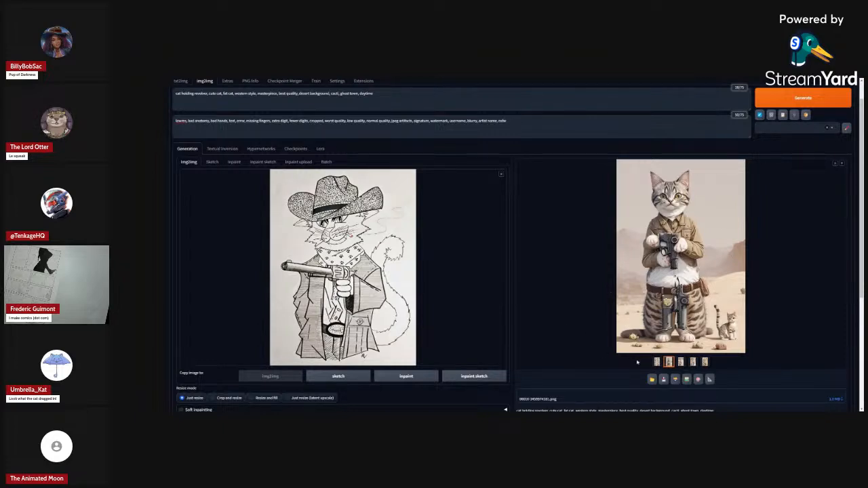
{"action": "left_click", "coordinate": [680, 361]}
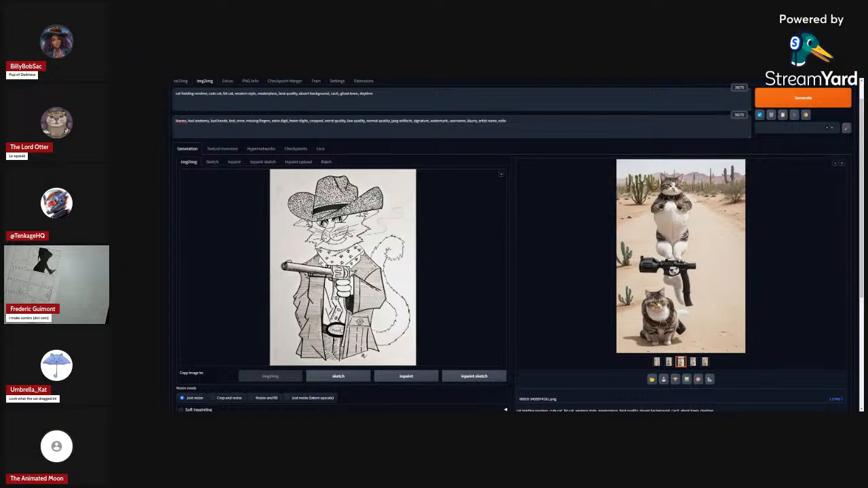
{"action": "left_click", "coordinate": [646, 258]}
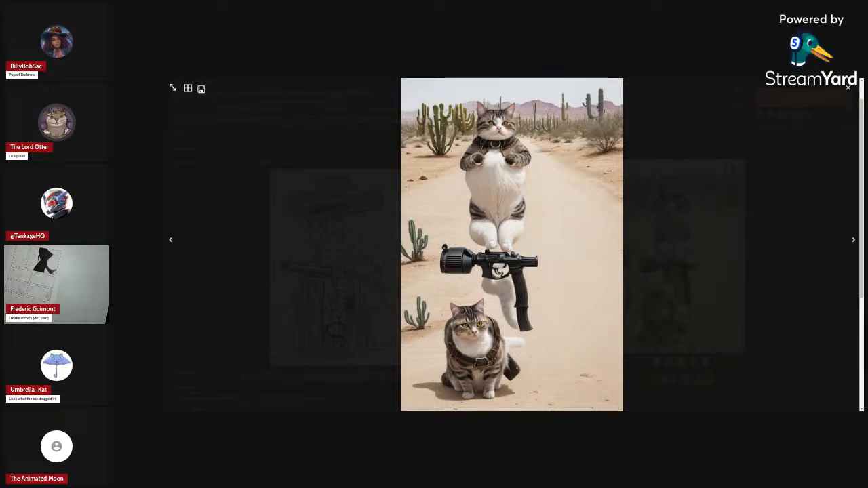
{"action": "key", "text": "Escape"}
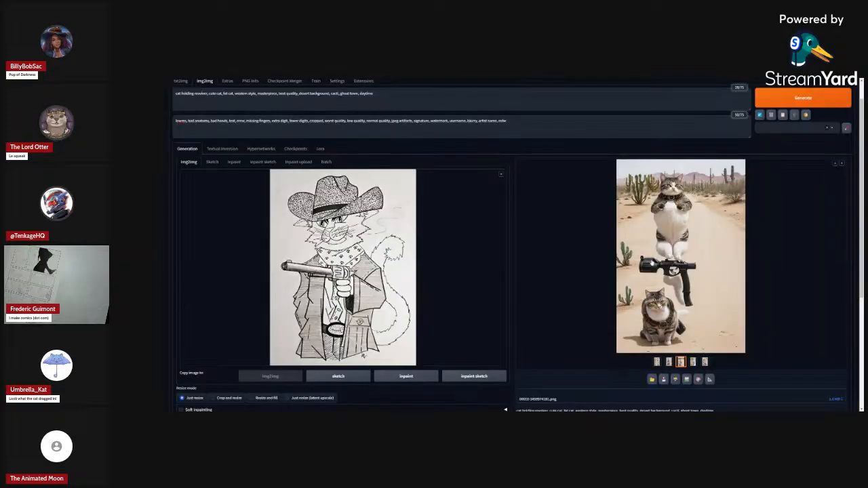
- Examine the third and fourth generated images at full size: the hat-wearing cat and the striped cat raising a pistol
{"action": "left_click", "coordinate": [693, 363]}
{"action": "left_click", "coordinate": [692, 304]}
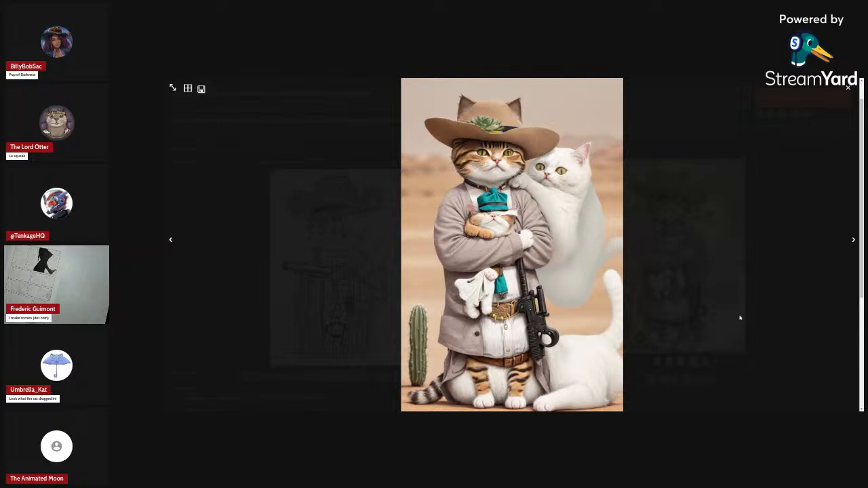
{"action": "left_click", "coordinate": [697, 328]}
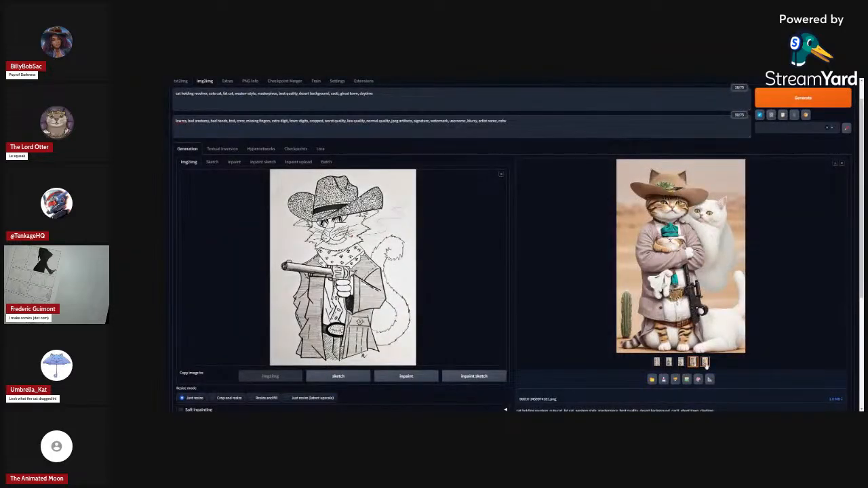
{"action": "left_click", "coordinate": [705, 362]}
{"action": "left_click", "coordinate": [719, 266]}
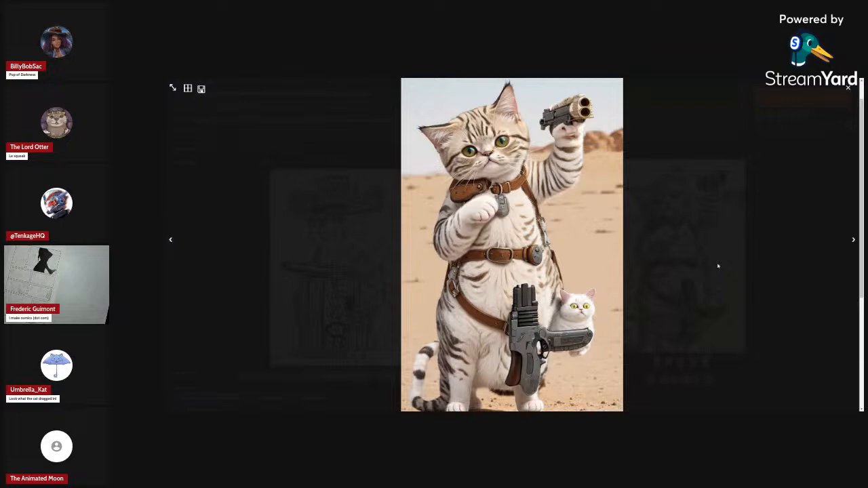
{"action": "left_click", "coordinate": [683, 295]}
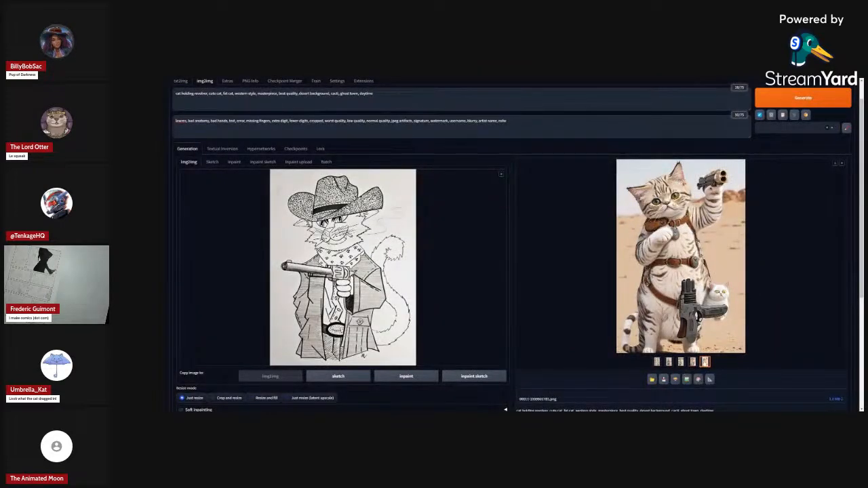
- View the striped cat image in its own browser tab and examine the gun and the small white cat up close
{"action": "left_click", "coordinate": [710, 314]}
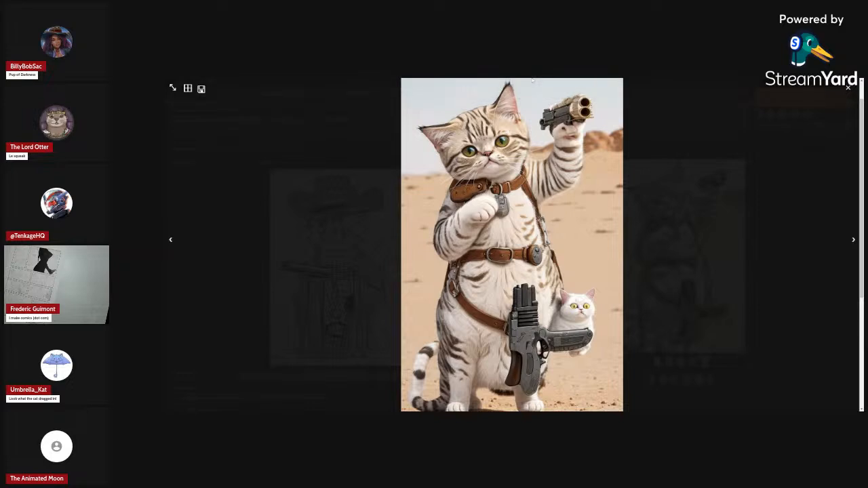
{"action": "key", "text": "ctrl+Tab"}
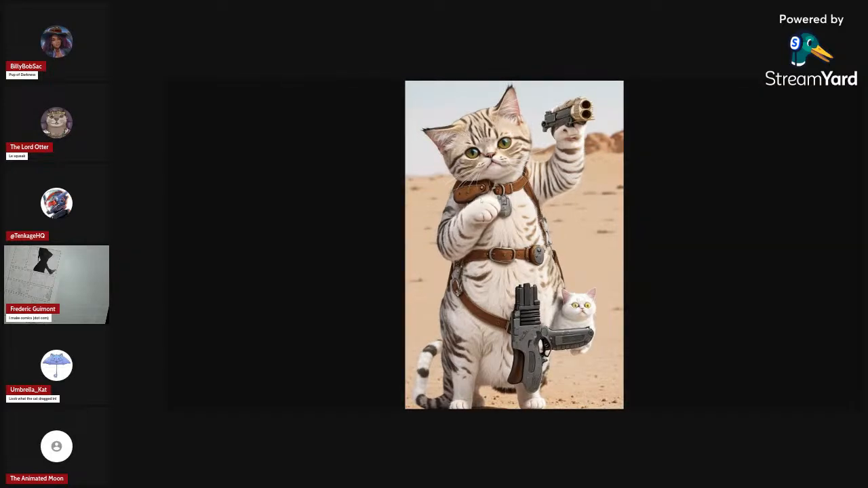
{"action": "scroll", "coordinate": [600, 277], "scroll_direction": "up", "scroll_amount": 3, "text": "ctrl"}
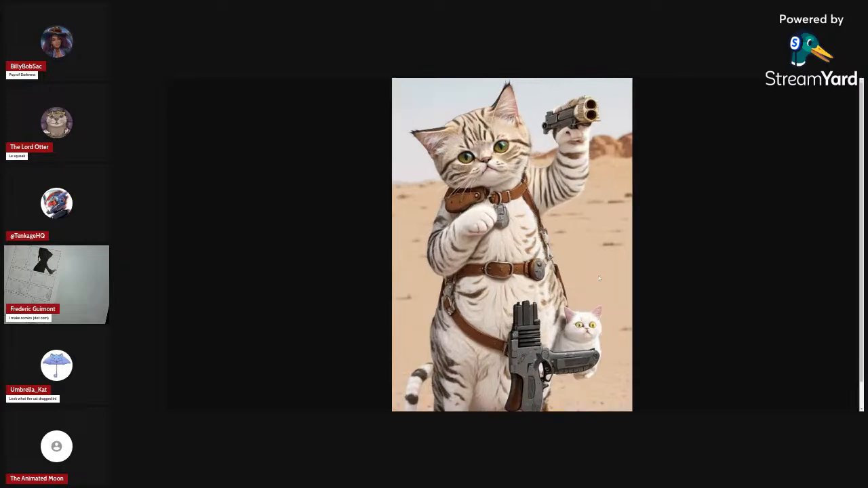
{"action": "scroll", "coordinate": [600, 278], "scroll_direction": "down", "scroll_amount": 3}
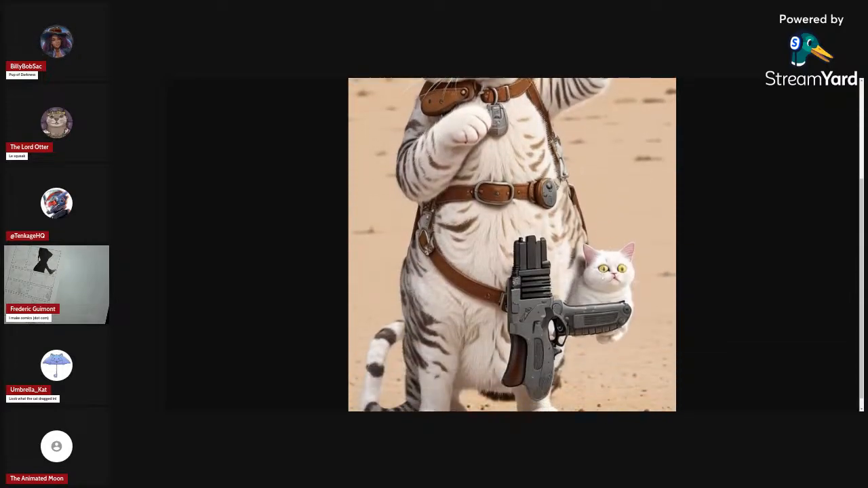
{"action": "scroll", "coordinate": [600, 278], "scroll_direction": "up", "scroll_amount": 4, "text": "ctrl"}
{"action": "scroll", "coordinate": [600, 278], "scroll_direction": "down", "scroll_amount": 1, "text": "ctrl"}
{"action": "scroll", "coordinate": [600, 278], "scroll_direction": "down", "scroll_amount": 4}
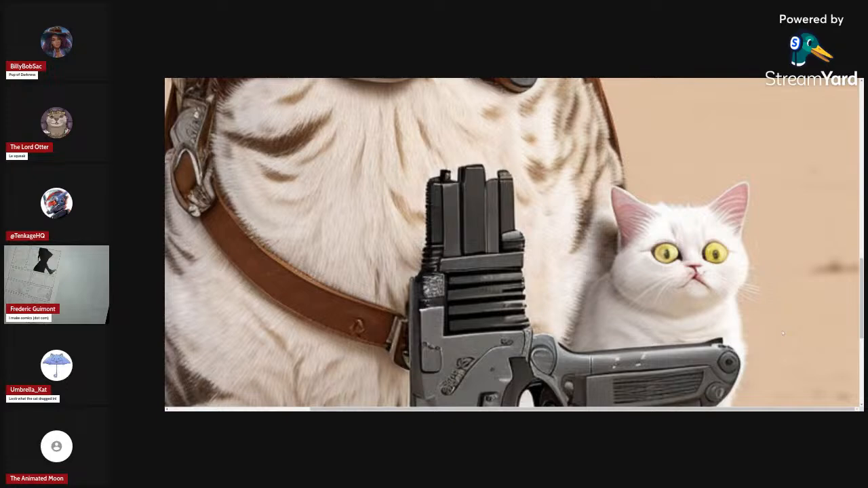
{"action": "scroll", "coordinate": [782, 330], "scroll_direction": "down", "scroll_amount": 1}
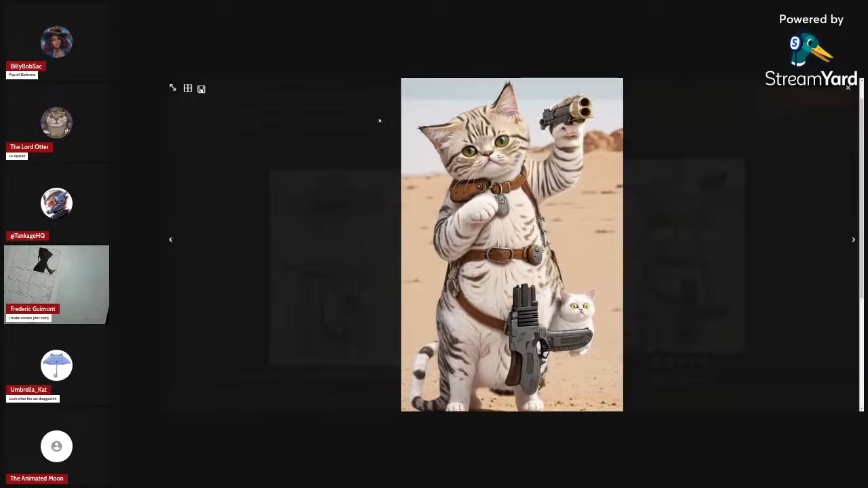
{"action": "left_click", "coordinate": [742, 158]}
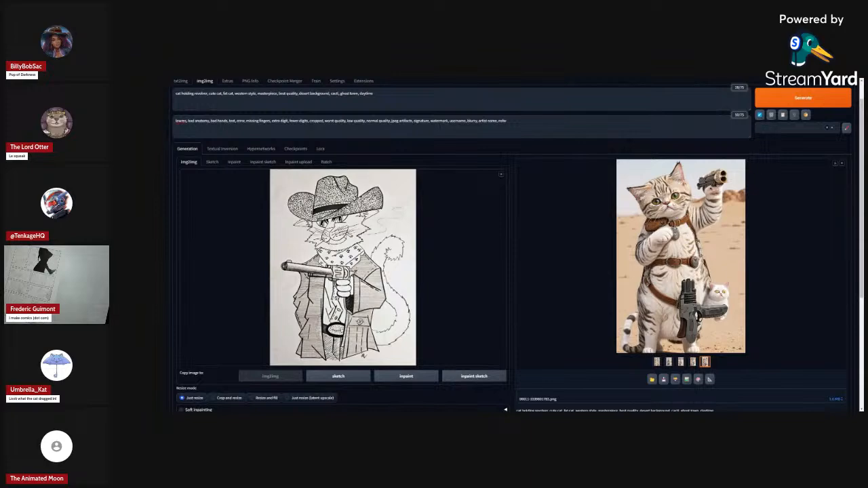
- Look over the img2img generation settings, prompts and checkpoint used for the striped cat image
{"action": "scroll", "coordinate": [530, 313], "scroll_direction": "down", "scroll_amount": 3}
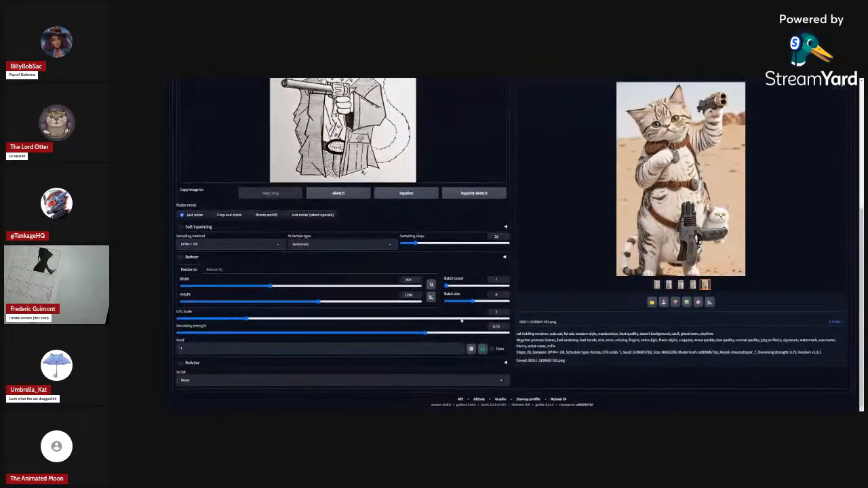
{"action": "scroll", "coordinate": [421, 337], "scroll_direction": "up", "scroll_amount": 5}
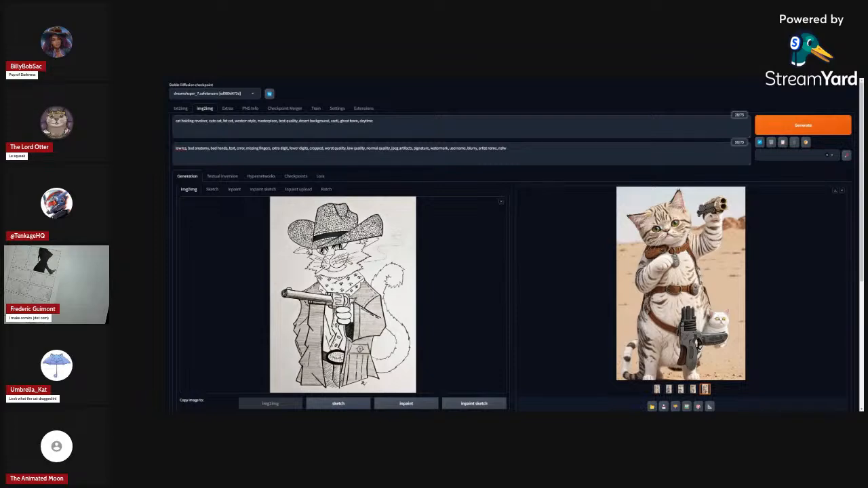
{"action": "scroll", "coordinate": [508, 285], "scroll_direction": "down", "scroll_amount": 3}
{"action": "scroll", "coordinate": [508, 285], "scroll_direction": "up", "scroll_amount": 2}
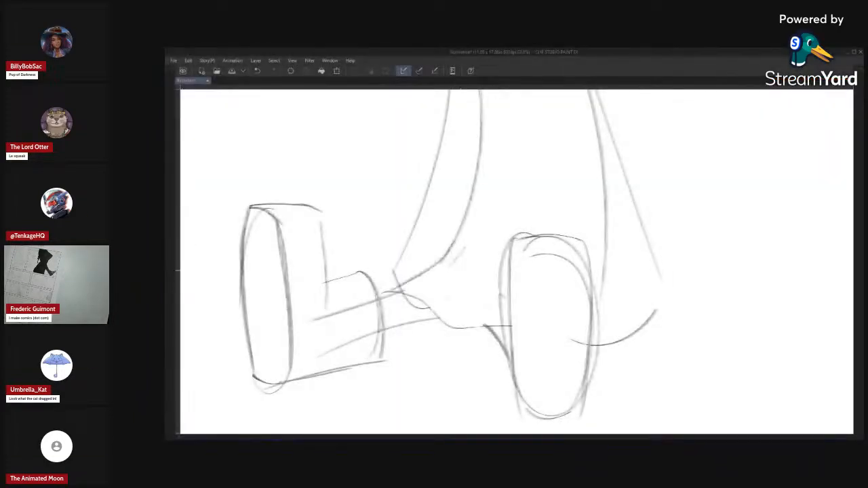
- In Clip Studio Paint, rework the curved leg outline between the two feet of the seated figure, undoing unwanted strokes
{"action": "left_click_drag", "start_coordinate": [447, 253], "coordinate": [389, 294]}
{"action": "key", "text": "ctrl+z"}
{"action": "key", "text": "ctrl+z"}
{"action": "left_click_drag", "start_coordinate": [458, 235], "coordinate": [392, 297]}
{"action": "key", "text": "ctrl+z"}
{"action": "left_click_drag", "start_coordinate": [464, 247], "coordinate": [378, 293]}
{"action": "left_click_drag", "start_coordinate": [434, 265], "coordinate": [385, 291]}
- Flip the canvas view horizontally and examine the seated figure sketch as a whole and up close
{"action": "key", "text": "h"}
{"action": "scroll", "coordinate": [576, 351], "scroll_direction": "down", "scroll_amount": 4}
{"action": "scroll", "coordinate": [518, 319], "scroll_direction": "up", "scroll_amount": 6}
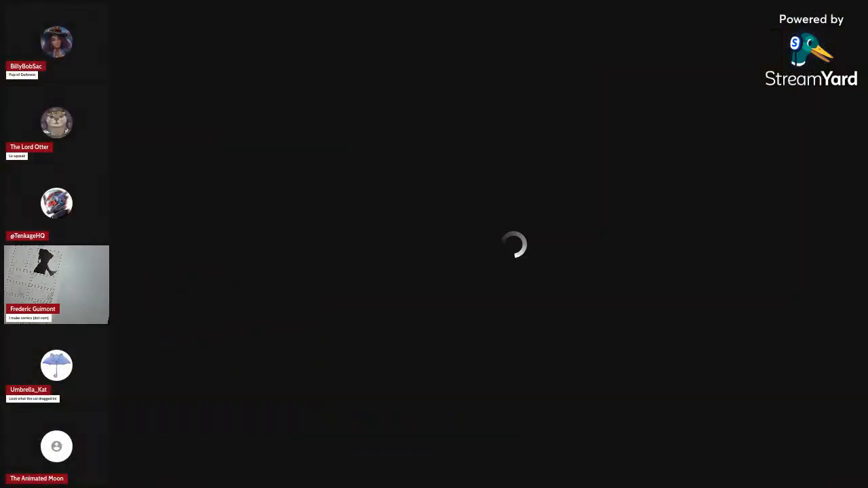
{"action": "scroll", "coordinate": [559, 384], "scroll_direction": "down", "scroll_amount": 3}
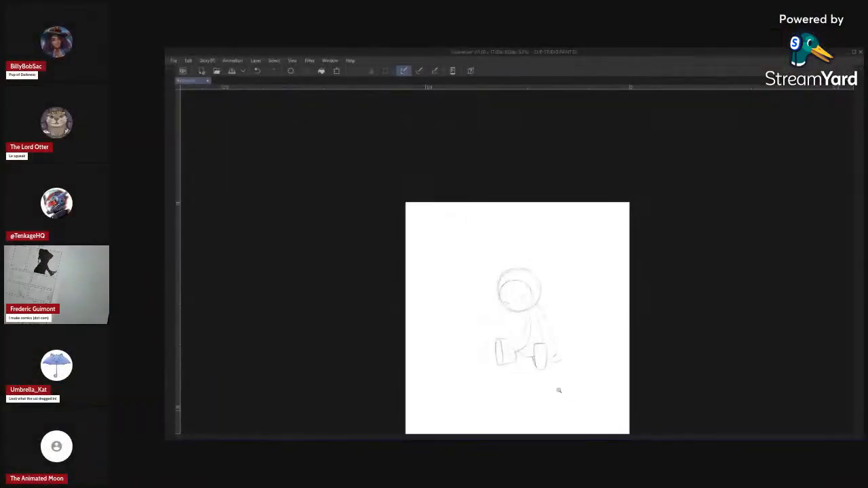
{"action": "scroll", "coordinate": [558, 384], "scroll_direction": "up", "scroll_amount": 4}
{"action": "scroll", "coordinate": [529, 349], "scroll_direction": "up", "scroll_amount": 4}
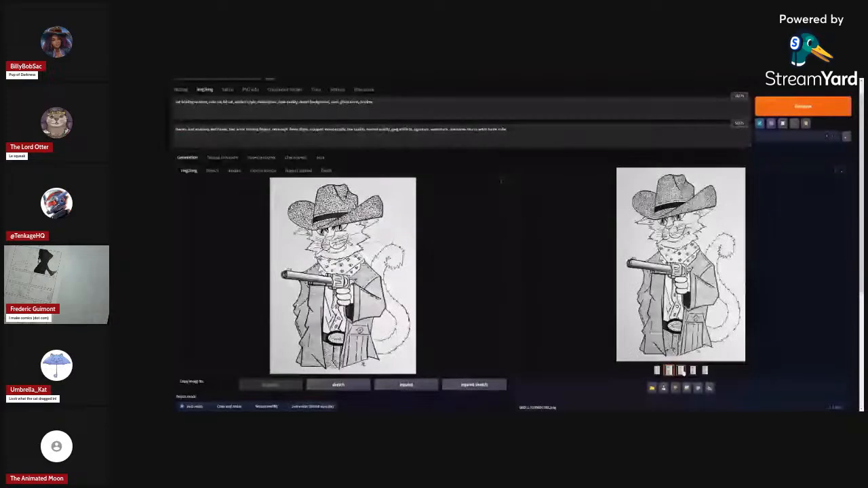
- In the Stable Diffusion web UI, look through the second, third and fourth generated cowboy cats, ending on the overview grid
{"action": "left_click", "coordinate": [681, 372]}
{"action": "left_click", "coordinate": [694, 371]}
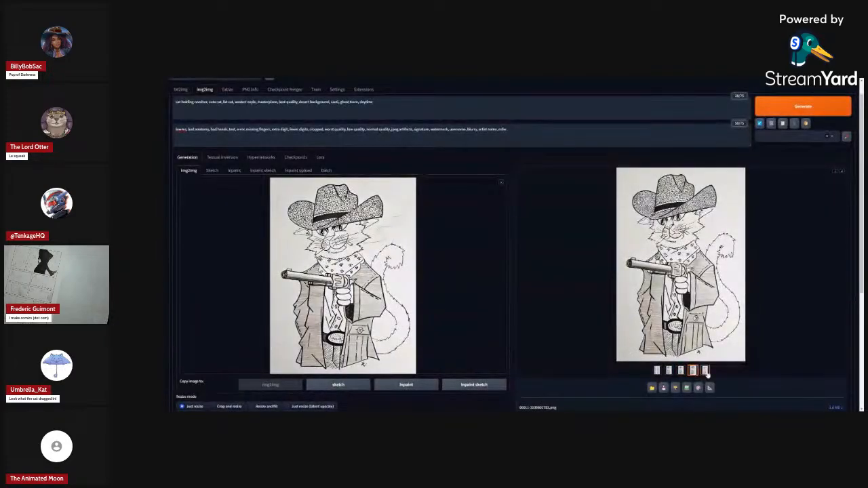
{"action": "left_click", "coordinate": [704, 371]}
{"action": "left_click", "coordinate": [658, 370]}
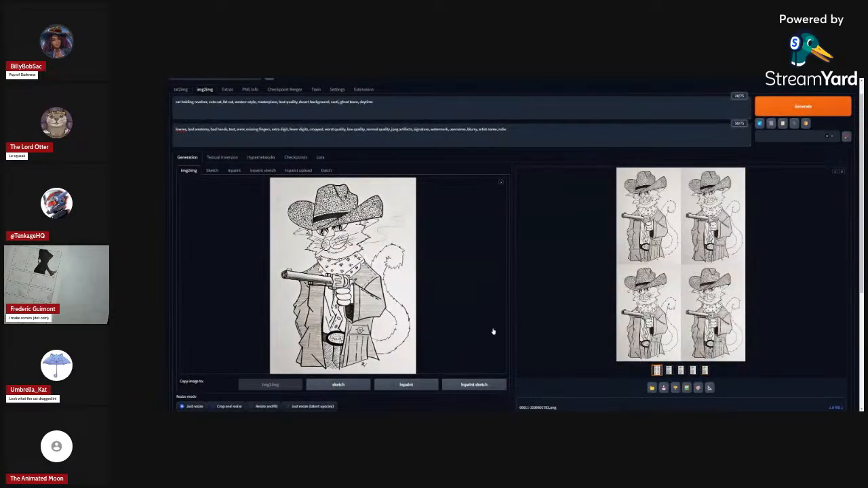
- Set the denoising strength to 0.5 and generate a new batch from the cowboy cat drawing
{"action": "scroll", "coordinate": [492, 330], "scroll_direction": "down", "scroll_amount": 3}
{"action": "scroll", "coordinate": [387, 304], "scroll_direction": "down", "scroll_amount": 2}
{"action": "left_click_drag", "start_coordinate": [311, 334], "coordinate": [322, 337]}
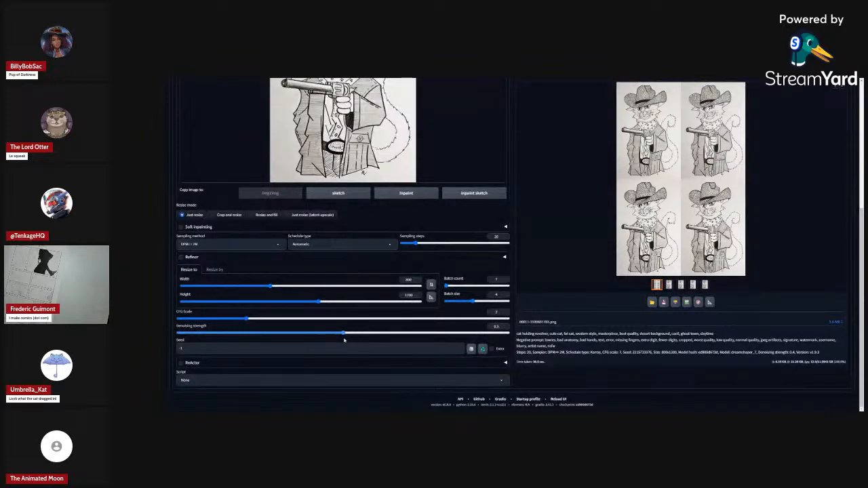
{"action": "scroll", "coordinate": [343, 340], "scroll_direction": "up", "scroll_amount": 5}
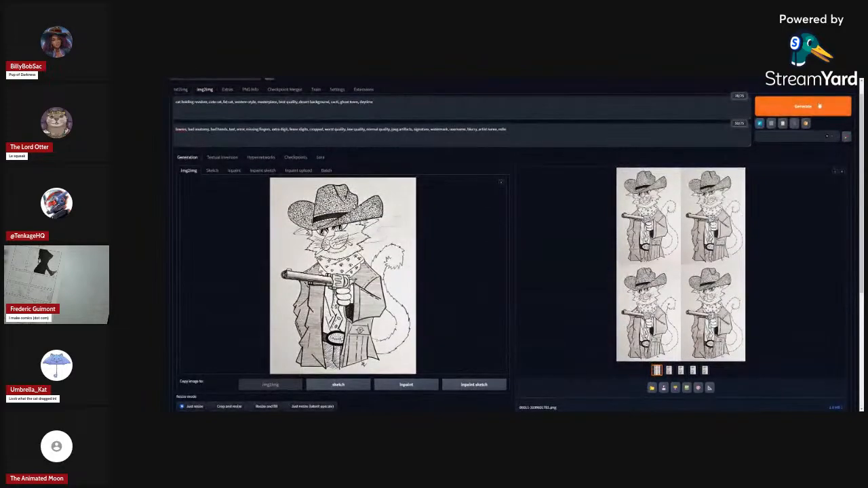
{"action": "left_click", "coordinate": [819, 106]}
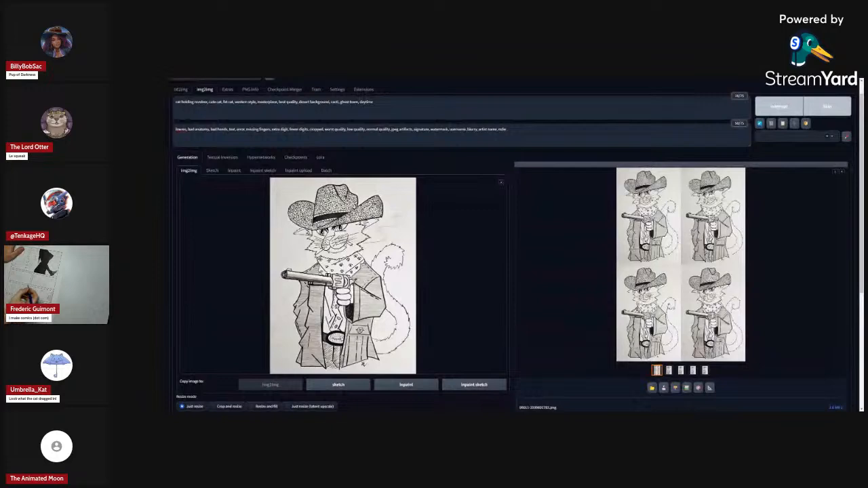
{"action": "scroll", "coordinate": [295, 337], "scroll_direction": "down", "scroll_amount": 5}
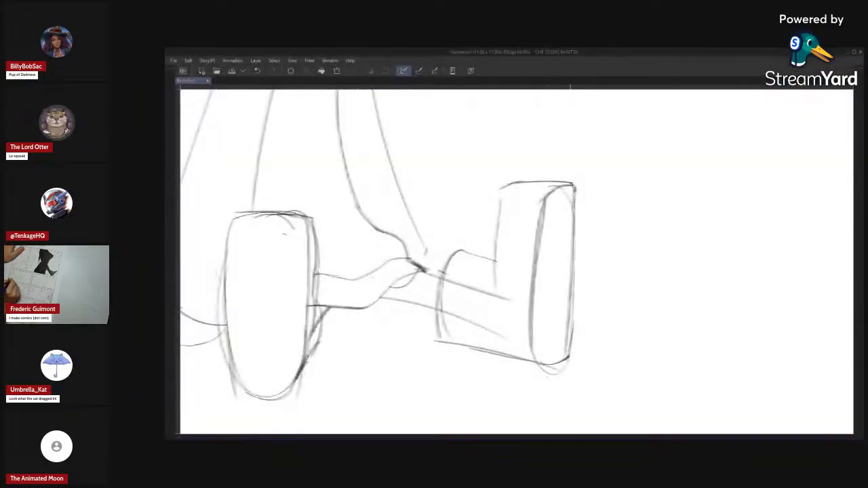
- In Clip Studio Paint, sketch two short horizontal lines across the upper sole of the seated figure's outer foot
{"action": "key", "text": "h"}
{"action": "key", "text": "h"}
{"action": "scroll", "coordinate": [527, 209], "scroll_direction": "up", "scroll_amount": 1}
{"action": "mouse_move", "coordinate": [547, 203]}
{"action": "left_mouse_down"}
{"action": "mouse_move", "coordinate": [576, 193]}
{"action": "mouse_move", "coordinate": [575, 204]}
{"action": "left_mouse_up"}
{"action": "mouse_move", "coordinate": [543, 231]}
{"action": "left_mouse_down"}
{"action": "mouse_move", "coordinate": [574, 217]}
{"action": "mouse_move", "coordinate": [573, 230]}
{"action": "left_mouse_up"}
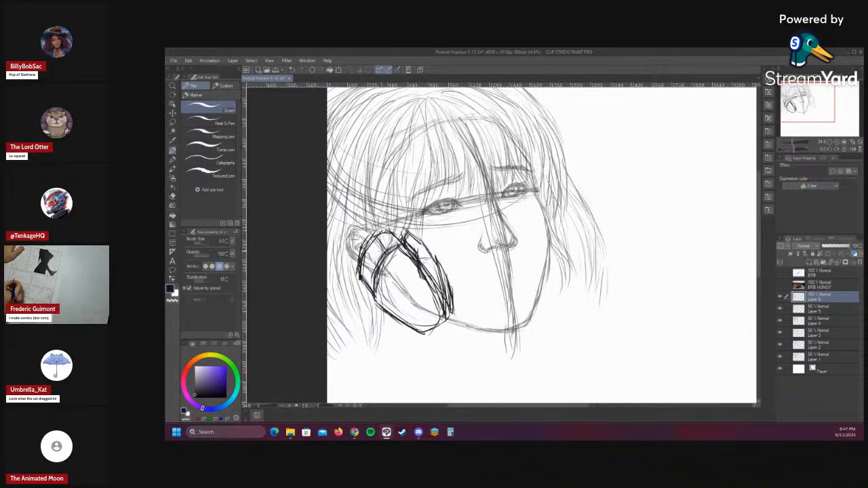
- Erase the dark oval sketch over the portrait's ear and cheek on Layer 6, and save the file
{"action": "key", "text": "e"}
{"action": "mouse_move", "coordinate": [383, 237]}
{"action": "left_mouse_down"}
{"action": "mouse_move", "coordinate": [364, 277]}
{"action": "mouse_move", "coordinate": [362, 260]}
{"action": "mouse_move", "coordinate": [377, 299]}
{"action": "left_mouse_up"}
{"action": "mouse_move", "coordinate": [384, 252]}
{"action": "left_mouse_down"}
{"action": "mouse_move", "coordinate": [406, 246]}
{"action": "mouse_move", "coordinate": [415, 258]}
{"action": "mouse_move", "coordinate": [427, 243]}
{"action": "mouse_move", "coordinate": [426, 288]}
{"action": "mouse_move", "coordinate": [441, 271]}
{"action": "mouse_move", "coordinate": [452, 334]}
{"action": "left_mouse_up"}
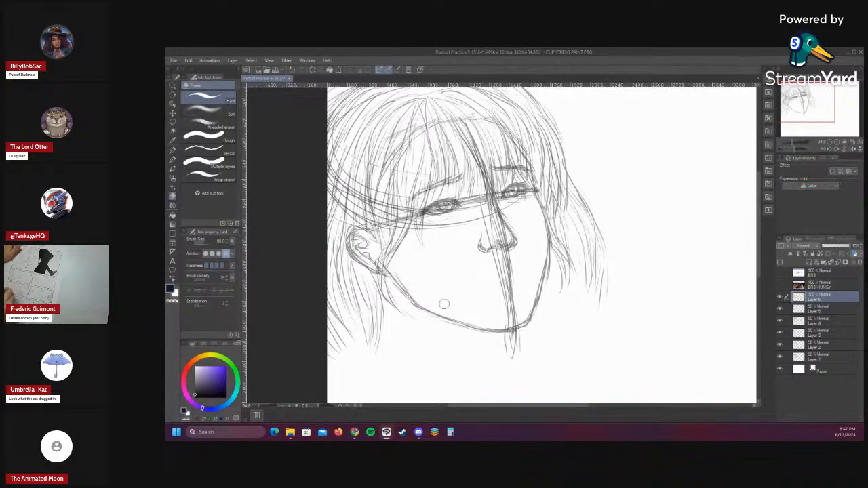
{"action": "key", "text": "ctrl+s"}
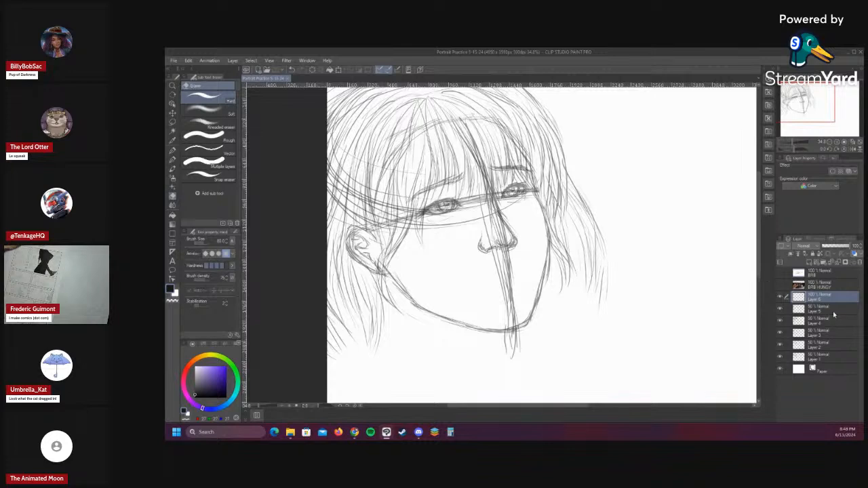
- Erase and redraw the portrait's jawline below the ear on Layer 3, and draw a lasso selection over the lower face
{"action": "left_click", "coordinate": [780, 346]}
{"action": "left_click", "coordinate": [780, 346]}
{"action": "left_click", "coordinate": [780, 335]}
{"action": "left_click", "coordinate": [780, 337]}
{"action": "left_click", "coordinate": [822, 337]}
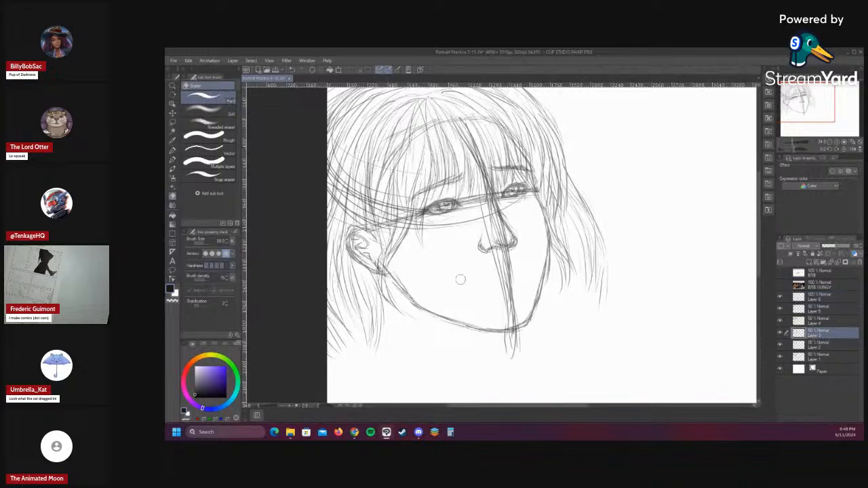
{"action": "mouse_move", "coordinate": [410, 293]}
{"action": "left_mouse_down"}
{"action": "mouse_move", "coordinate": [440, 319]}
{"action": "mouse_move", "coordinate": [445, 298]}
{"action": "left_mouse_up"}
{"action": "key", "text": "p"}
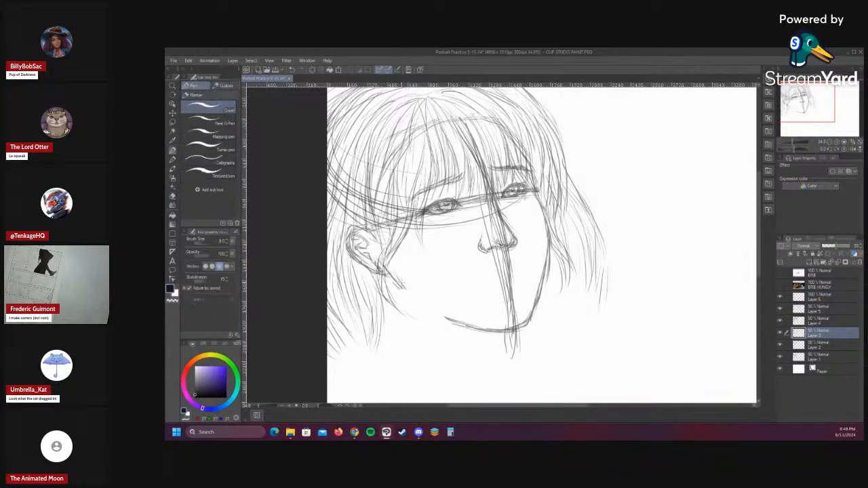
{"action": "mouse_move", "coordinate": [395, 280]}
{"action": "left_mouse_down"}
{"action": "mouse_move", "coordinate": [450, 319]}
{"action": "mouse_move", "coordinate": [427, 309]}
{"action": "left_mouse_up"}
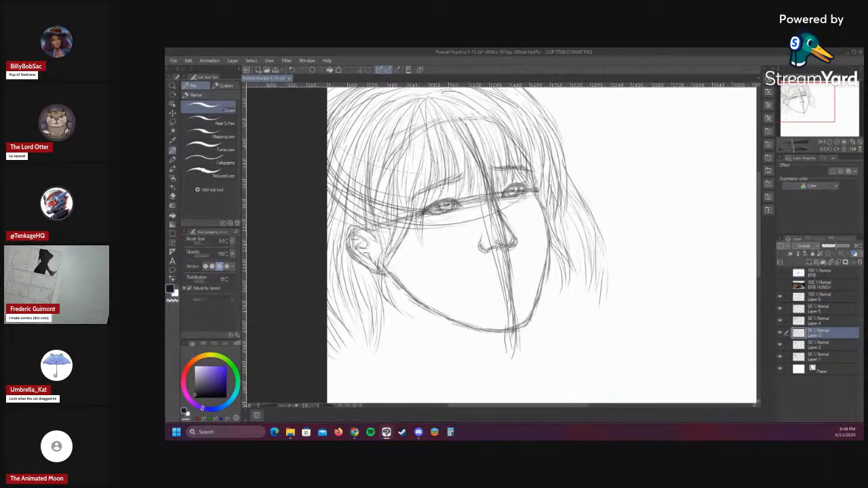
{"action": "key", "text": "m"}
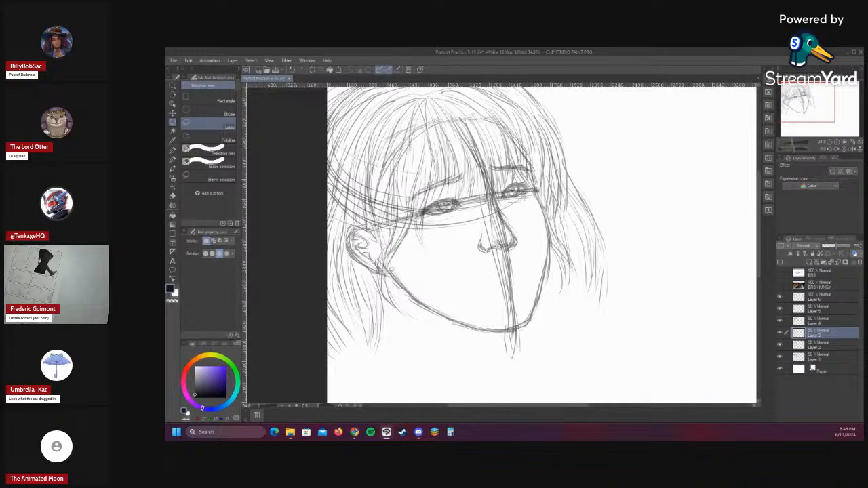
{"action": "mouse_move", "coordinate": [395, 260]}
{"action": "left_mouse_down"}
{"action": "mouse_move", "coordinate": [478, 306]}
{"action": "mouse_move", "coordinate": [506, 303]}
{"action": "mouse_move", "coordinate": [524, 286]}
{"action": "left_mouse_up"}
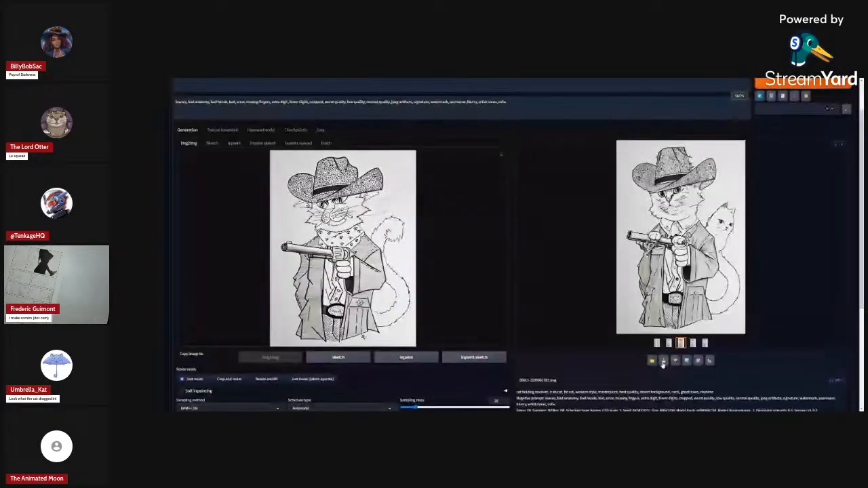
- In the Stable Diffusion web UI, view the cowboy cat with the small white cat behind it at full size
{"action": "left_click", "coordinate": [672, 293]}
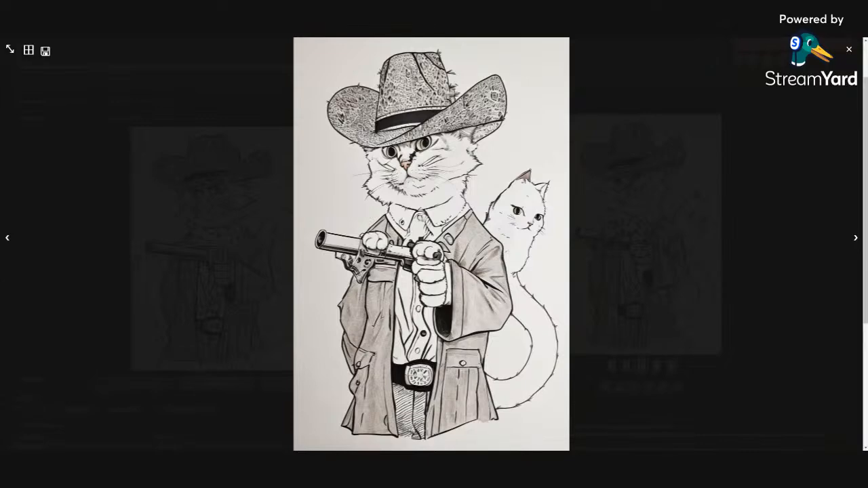
{"action": "left_click", "coordinate": [714, 281]}
- Set the denoising strength to 0.6 and generate another batch from the cowboy cat drawing, showing its overview grid
{"action": "scroll", "coordinate": [711, 319], "scroll_direction": "down", "scroll_amount": 3}
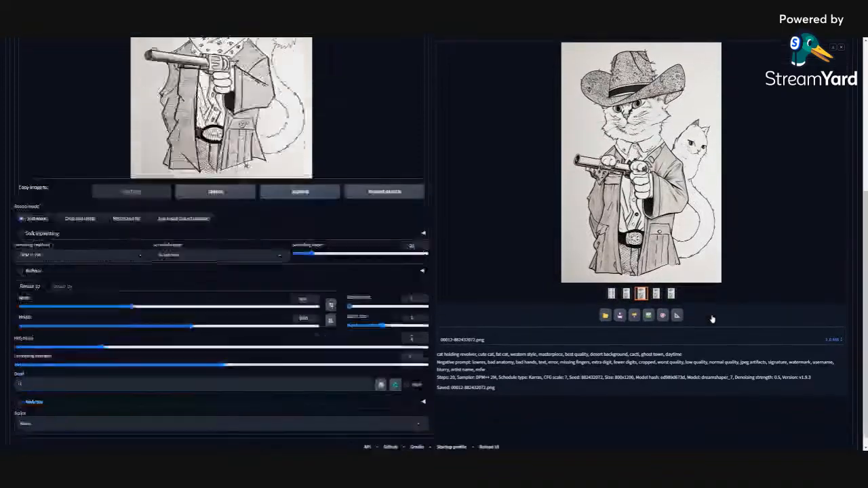
{"action": "left_click_drag", "start_coordinate": [223, 353], "coordinate": [263, 360]}
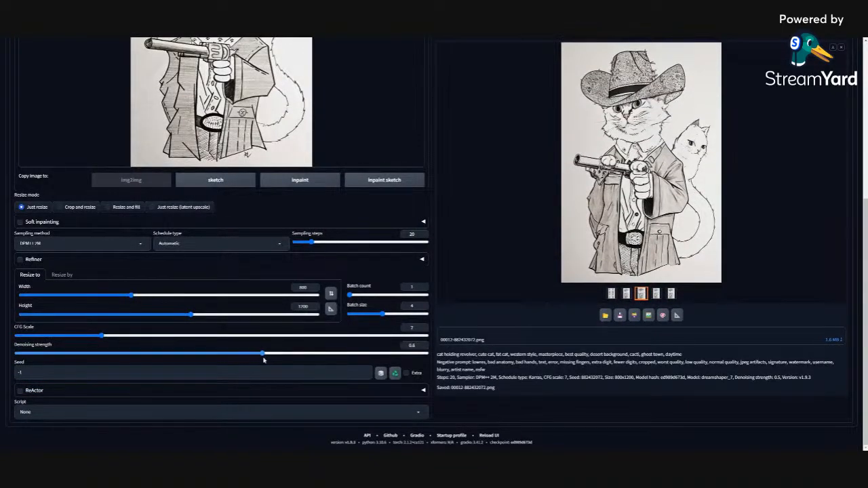
{"action": "scroll", "coordinate": [263, 360], "scroll_direction": "up", "scroll_amount": 3}
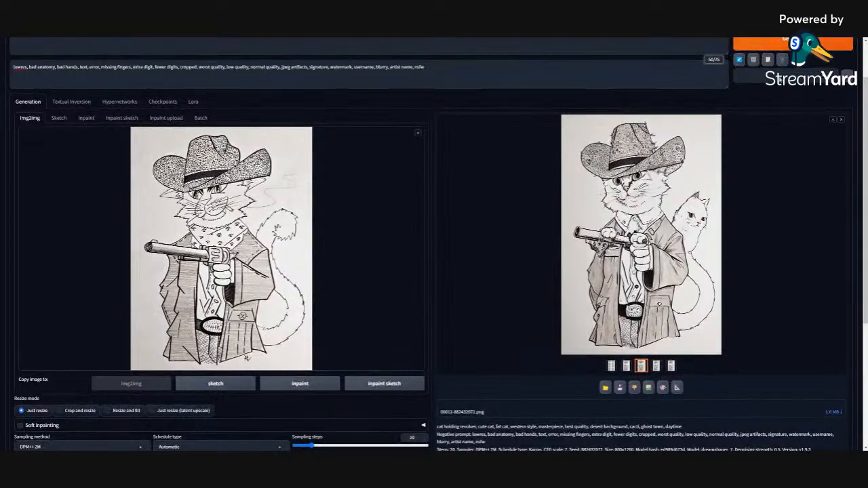
{"action": "left_click", "coordinate": [783, 46]}
{"action": "left_click", "coordinate": [611, 366]}
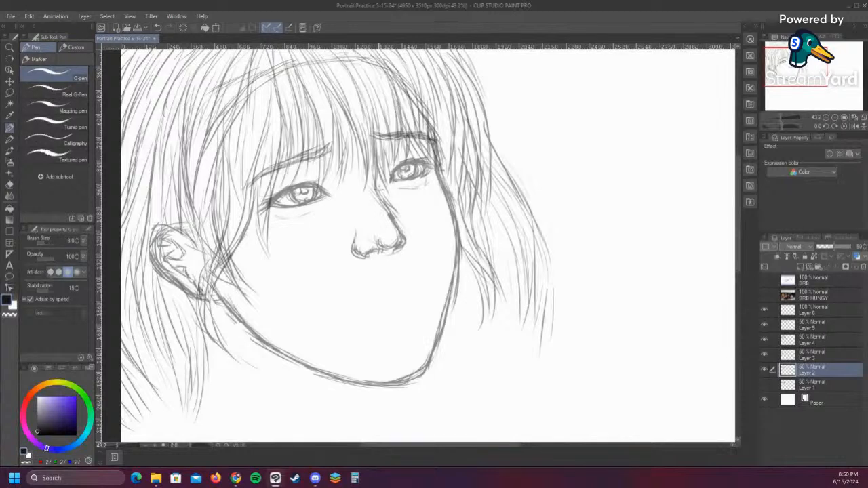
- In Clip Studio Paint, draw over the bridge of the portrait's nose on Layer 2
{"action": "left_click_drag", "start_coordinate": [375, 192], "coordinate": [398, 231]}
{"action": "key", "text": "e"}
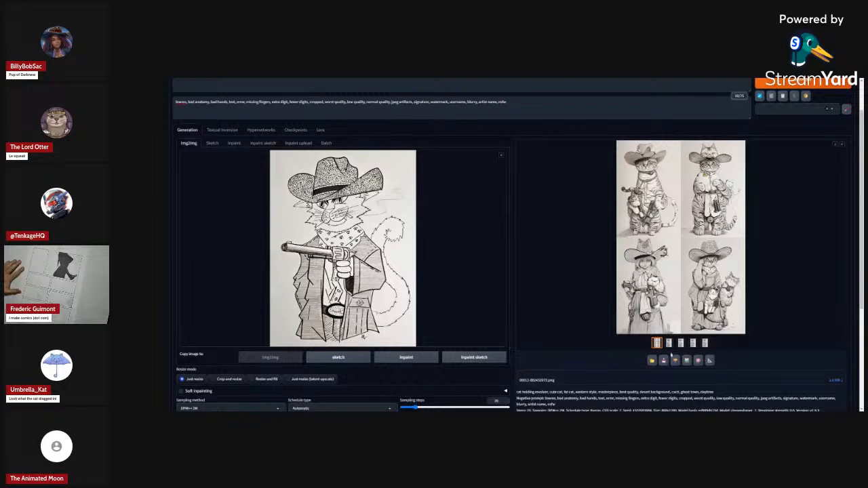
- In the Stable Diffusion web UI, examine all four new images at full size, and reselect the cat wearing a cat-shaped hat
{"action": "left_click", "coordinate": [668, 343]}
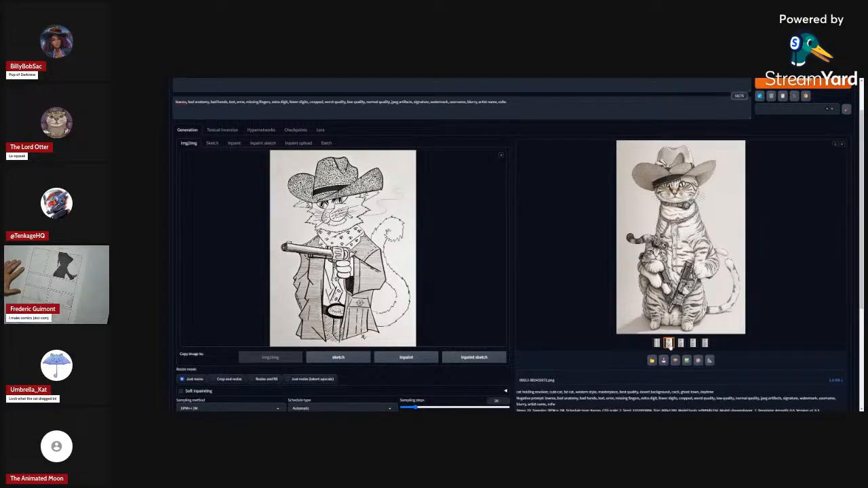
{"action": "left_click", "coordinate": [702, 305]}
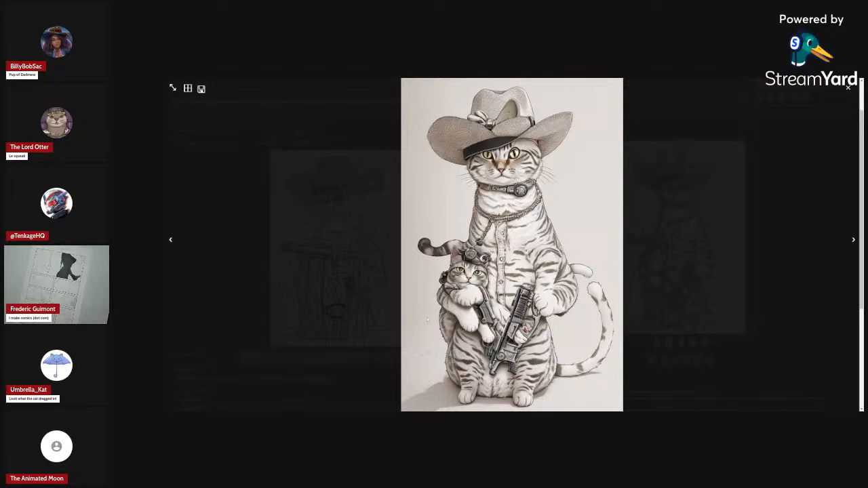
{"action": "left_click", "coordinate": [852, 240]}
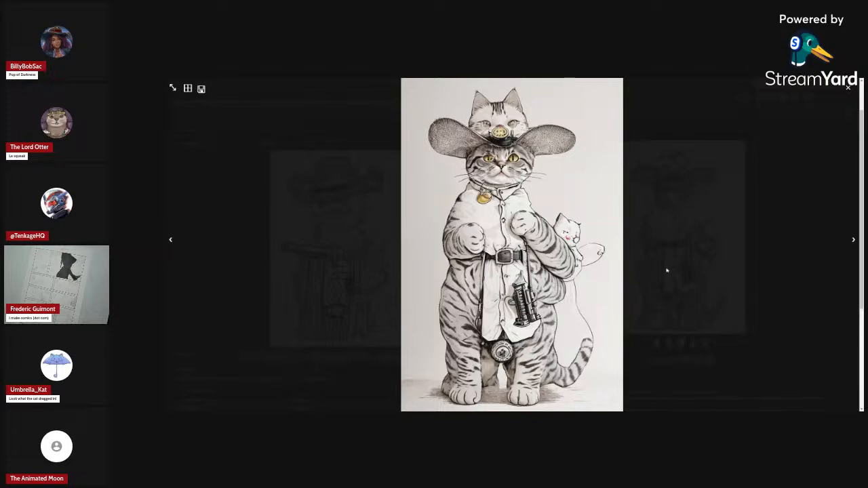
{"action": "left_click", "coordinate": [853, 241]}
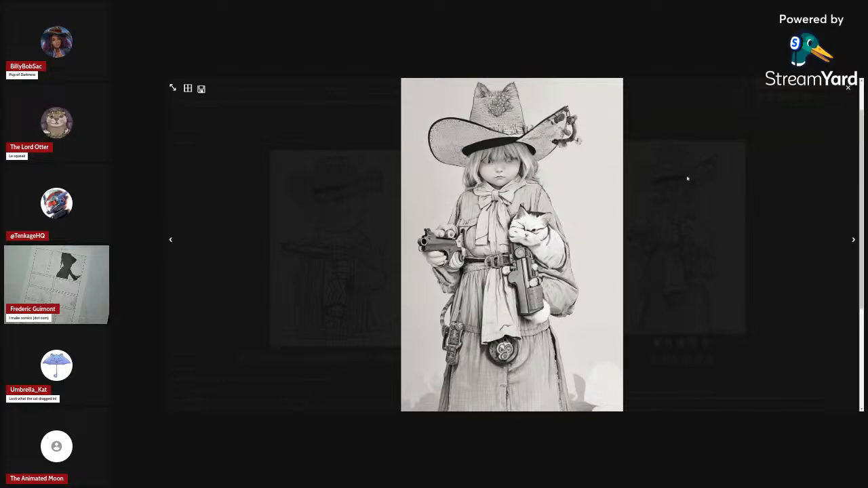
{"action": "left_click", "coordinate": [854, 240]}
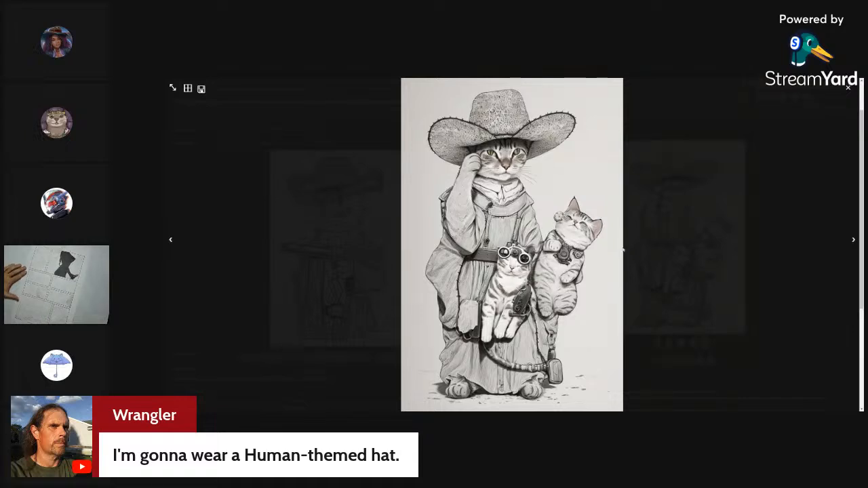
{"action": "left_click", "coordinate": [779, 257]}
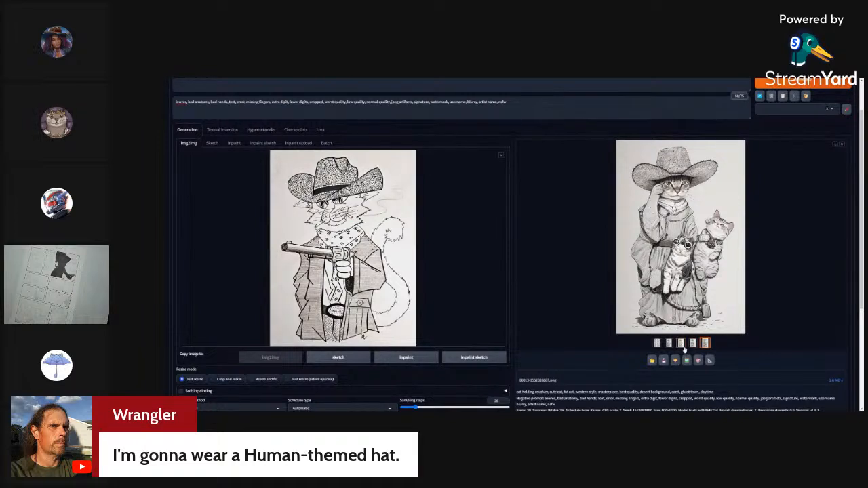
{"action": "left_click", "coordinate": [681, 343]}
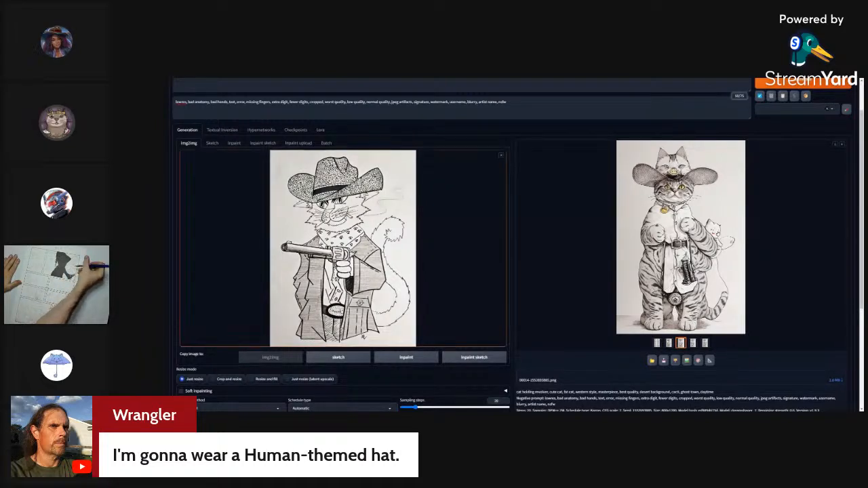
- Replace the source image with the pencil sketch of a gun-holding cat and generate a batch at denoising strength 0.75
{"action": "left_click_drag", "start_coordinate": [456, 300], "coordinate": [461, 302]}
{"action": "scroll", "coordinate": [537, 300], "scroll_direction": "down", "scroll_amount": 4}
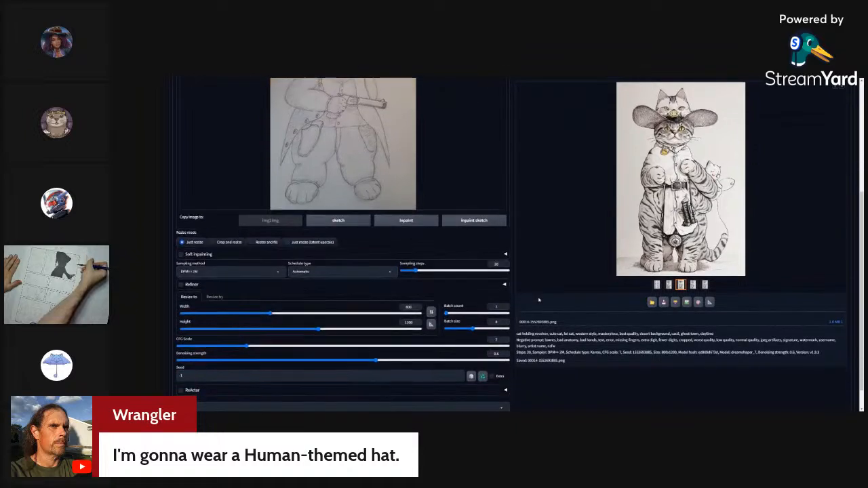
{"action": "left_click_drag", "start_coordinate": [374, 360], "coordinate": [424, 360]}
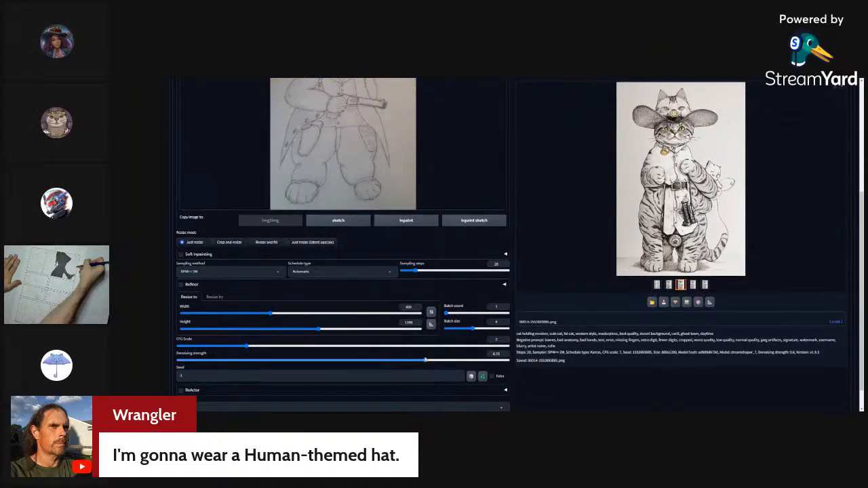
{"action": "scroll", "coordinate": [722, 342], "scroll_direction": "up", "scroll_amount": 2}
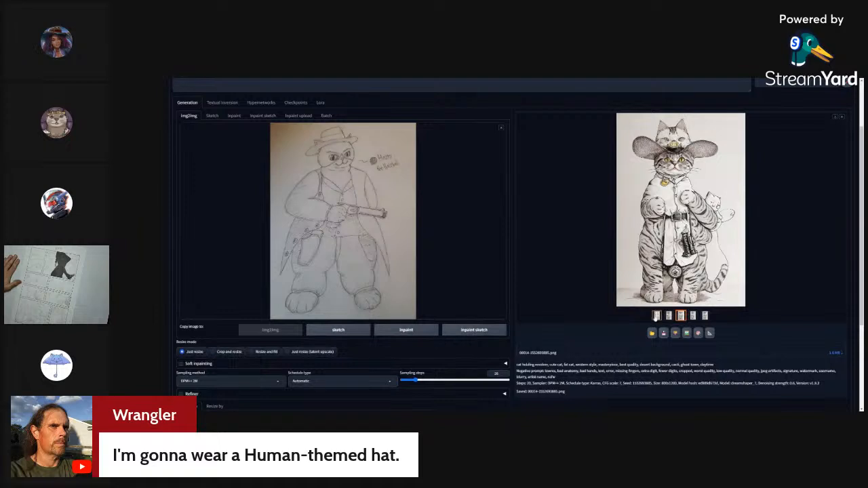
{"action": "left_click", "coordinate": [656, 315]}
{"action": "scroll", "coordinate": [814, 218], "scroll_direction": "up", "scroll_amount": 2}
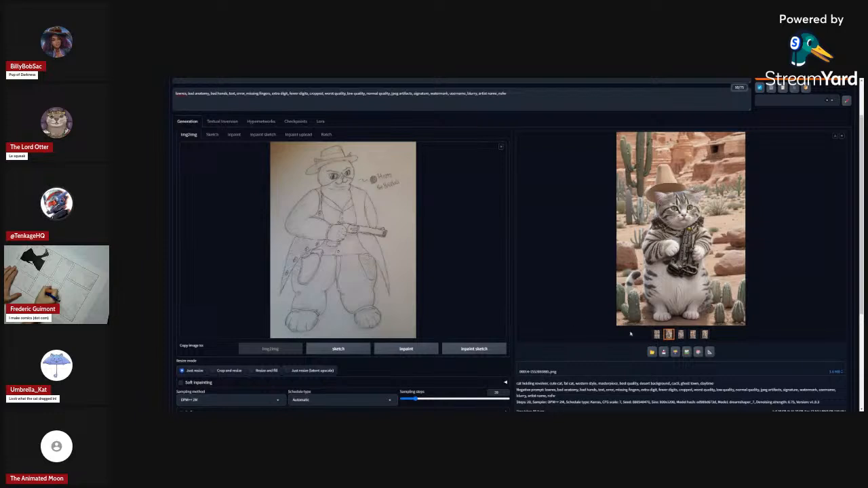
- Save the first generated image, the tabby cat holding a gun among desert cacti
{"action": "left_click", "coordinate": [664, 352]}
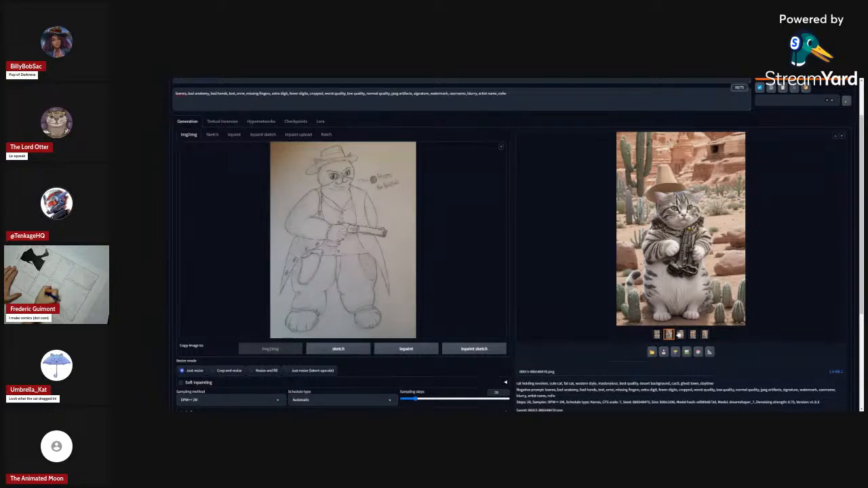
- Examine the other three images of the batch at full size, and reselect the tabby cat wearing a hat among cacti
{"action": "left_click", "coordinate": [681, 335]}
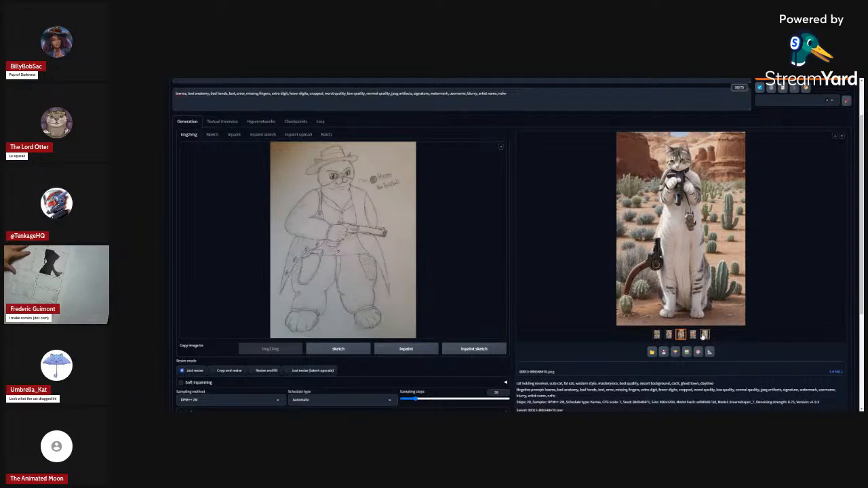
{"action": "left_click", "coordinate": [693, 335]}
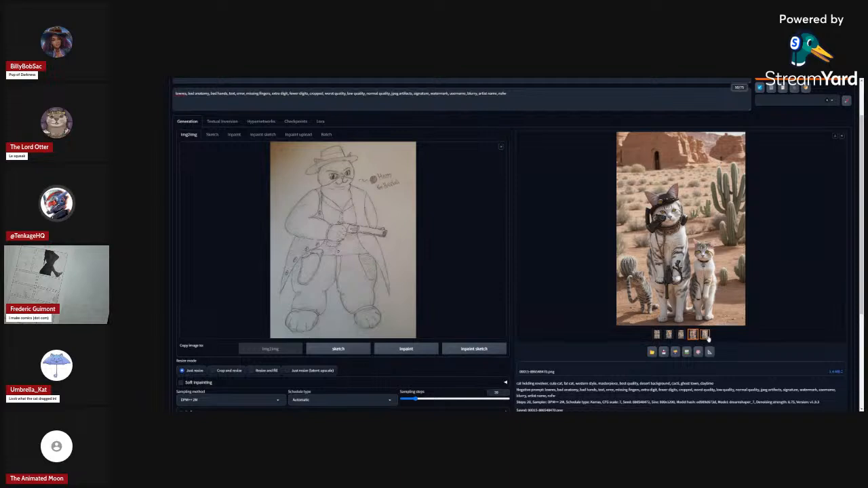
{"action": "left_click", "coordinate": [705, 335]}
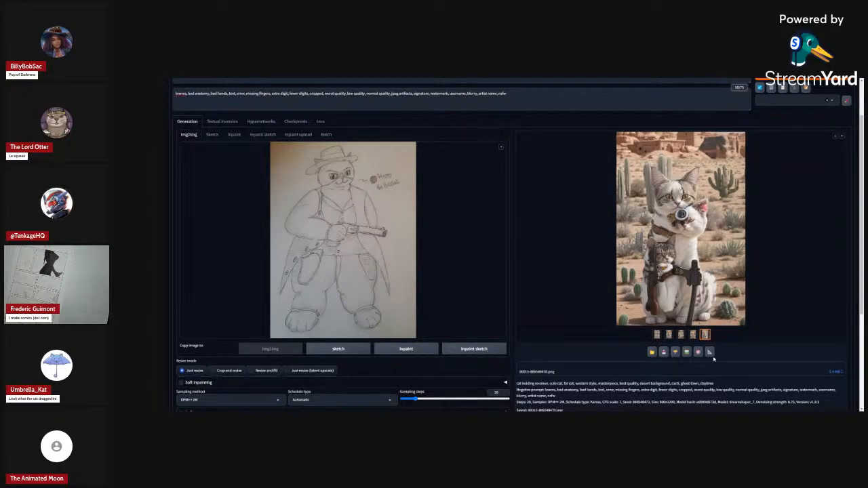
{"action": "left_click", "coordinate": [670, 335]}
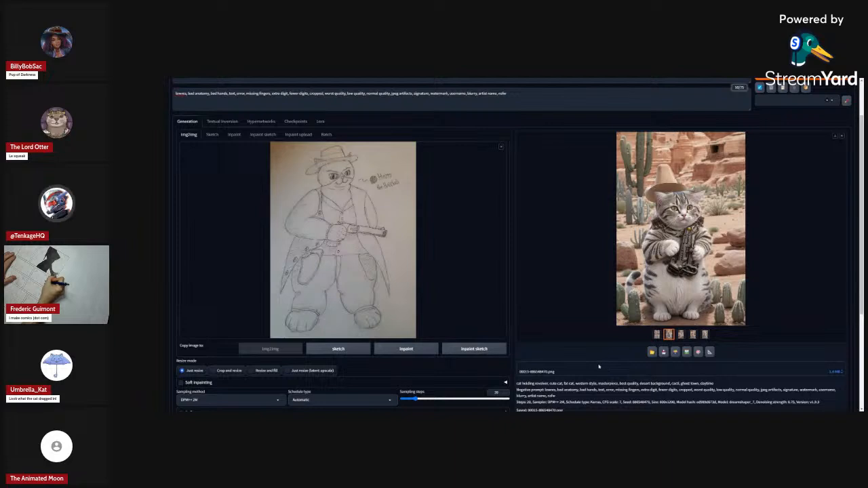
- Lower the denoising strength to 0.6 and generate a new batch from the gun-holding cat sketch
{"action": "scroll", "coordinate": [598, 368], "scroll_direction": "down", "scroll_amount": 5}
{"action": "left_click", "coordinate": [409, 334]}
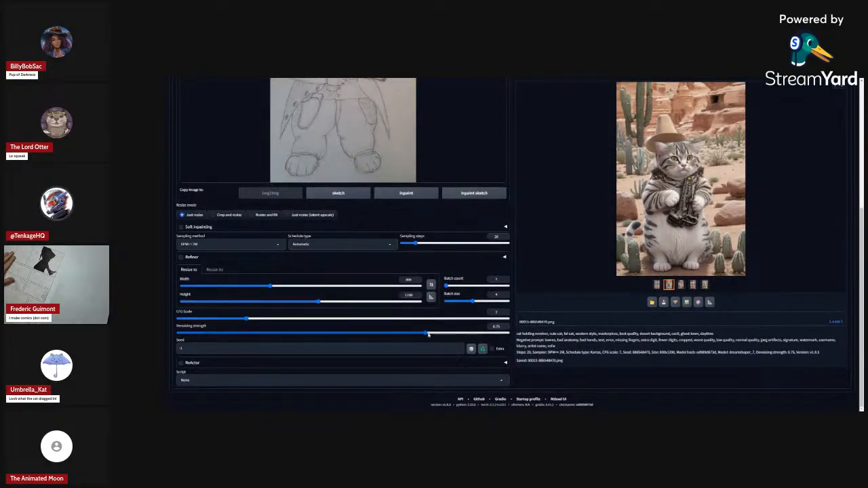
{"action": "left_click_drag", "start_coordinate": [409, 334], "coordinate": [378, 337]}
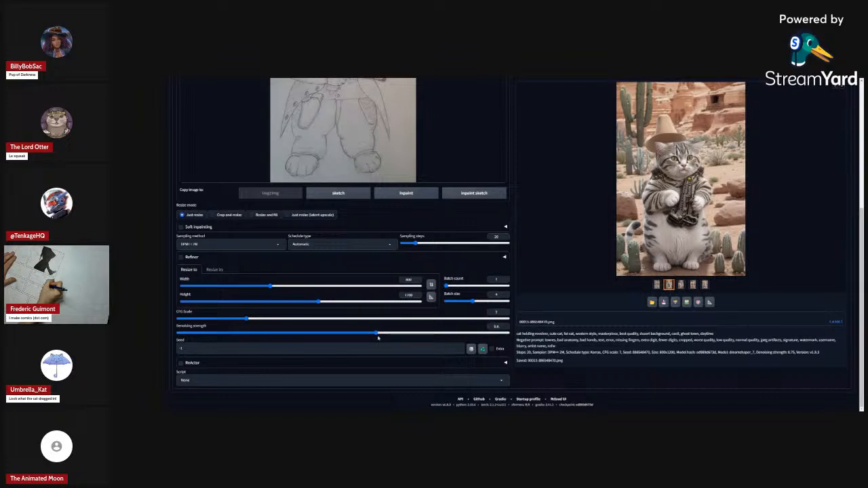
{"action": "scroll", "coordinate": [656, 344], "scroll_direction": "up", "scroll_amount": 6}
{"action": "left_click", "coordinate": [817, 131]}
{"action": "scroll", "coordinate": [791, 242], "scroll_direction": "down", "scroll_amount": 2}
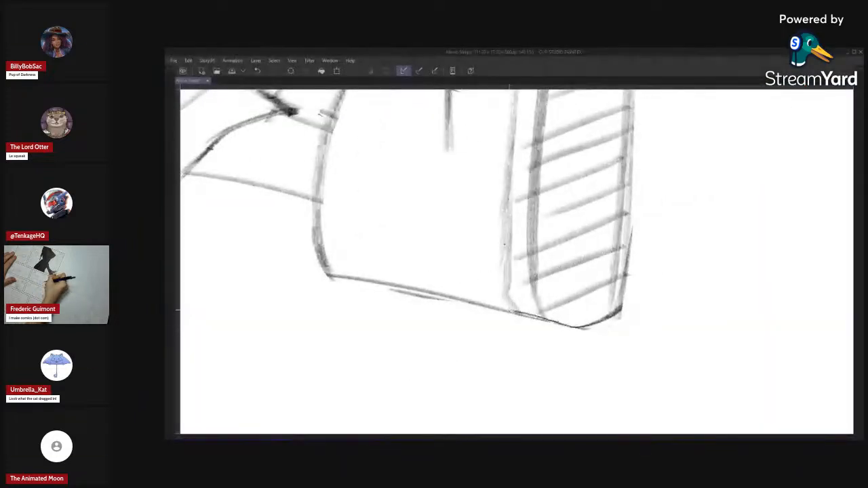
- In Clip Studio Paint, draw over the lower edge of the seated figure's boot with the hatched sole, undoing the last two strokes
{"action": "key", "text": "h"}
{"action": "left_click_drag", "start_coordinate": [508, 325], "coordinate": [671, 287]}
{"action": "mouse_move", "coordinate": [448, 308]}
{"action": "left_mouse_down"}
{"action": "mouse_move", "coordinate": [502, 329]}
{"action": "mouse_move", "coordinate": [407, 332]}
{"action": "left_mouse_up"}
{"action": "key", "text": "h"}
{"action": "left_click_drag", "start_coordinate": [524, 312], "coordinate": [602, 293]}
{"action": "key", "text": "h"}
{"action": "key", "text": "h"}
{"action": "left_click_drag", "start_coordinate": [468, 253], "coordinate": [510, 251]}
{"action": "mouse_move", "coordinate": [480, 169]}
{"action": "left_mouse_down"}
{"action": "mouse_move", "coordinate": [430, 267]}
{"action": "mouse_move", "coordinate": [435, 366]}
{"action": "mouse_move", "coordinate": [427, 241]}
{"action": "mouse_move", "coordinate": [441, 392]}
{"action": "left_mouse_up"}
{"action": "key", "text": "ctrl+z"}
{"action": "key", "text": "ctrl+z"}
{"action": "key", "text": "h"}
- Erase and redraw the lines at the boot's lower corner where the sole curves up, undoing unwanted strokes
{"action": "mouse_move", "coordinate": [612, 390]}
{"action": "left_mouse_down"}
{"action": "mouse_move", "coordinate": [598, 337]}
{"action": "mouse_move", "coordinate": [575, 339]}
{"action": "mouse_move", "coordinate": [566, 350]}
{"action": "left_mouse_up"}
{"action": "key", "text": "e"}
{"action": "key", "text": "p"}
{"action": "mouse_move", "coordinate": [567, 314]}
{"action": "left_mouse_down"}
{"action": "mouse_move", "coordinate": [594, 301]}
{"action": "mouse_move", "coordinate": [535, 310]}
{"action": "left_mouse_up"}
{"action": "key", "text": "ctrl+z"}
{"action": "key", "text": "ctrl+z"}
{"action": "left_click_drag", "start_coordinate": [610, 295], "coordinate": [558, 305]}
{"action": "key", "text": "ctrl+z"}
{"action": "mouse_move", "coordinate": [611, 292]}
{"action": "left_mouse_down"}
{"action": "mouse_move", "coordinate": [568, 297]}
{"action": "mouse_move", "coordinate": [561, 317]}
{"action": "left_mouse_up"}
{"action": "key", "text": "ctrl+z"}
{"action": "key", "text": "ctrl+z"}
{"action": "key", "text": "ctrl+z"}
{"action": "key", "text": "ctrl+z"}
{"action": "mouse_move", "coordinate": [604, 239]}
{"action": "left_mouse_down"}
{"action": "mouse_move", "coordinate": [546, 255]}
{"action": "mouse_move", "coordinate": [525, 319]}
{"action": "left_mouse_up"}
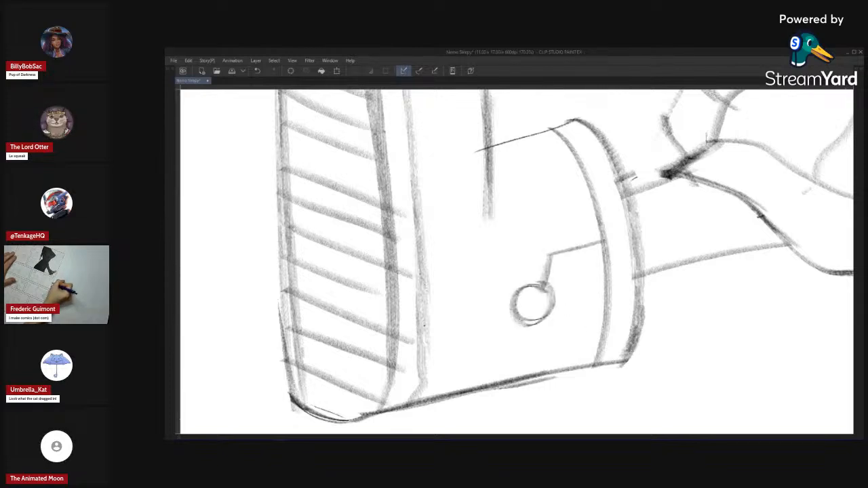
- Undo the last two strokes and redraw the line along the boot's underside, checking it in mirrored view
{"action": "key", "text": "ctrl+z"}
{"action": "key", "text": "ctrl+z"}
{"action": "mouse_move", "coordinate": [541, 284]}
{"action": "left_mouse_down"}
{"action": "mouse_move", "coordinate": [510, 304]}
{"action": "mouse_move", "coordinate": [562, 311]}
{"action": "mouse_move", "coordinate": [523, 364]}
{"action": "mouse_move", "coordinate": [418, 375]}
{"action": "left_mouse_up"}
{"action": "key", "text": "h"}
{"action": "mouse_move", "coordinate": [517, 366]}
{"action": "left_mouse_down"}
{"action": "mouse_move", "coordinate": [512, 320]}
{"action": "mouse_move", "coordinate": [626, 330]}
{"action": "left_mouse_up"}
{"action": "key", "text": "ctrl+z"}
{"action": "key", "text": "h"}
{"action": "mouse_move", "coordinate": [522, 326]}
{"action": "left_mouse_down"}
{"action": "mouse_move", "coordinate": [564, 312]}
{"action": "mouse_move", "coordinate": [470, 317]}
{"action": "left_mouse_up"}
{"action": "key", "text": "ctrl+z"}
{"action": "left_click_drag", "start_coordinate": [542, 308], "coordinate": [476, 317]}
{"action": "mouse_move", "coordinate": [564, 320]}
{"action": "left_mouse_down"}
{"action": "mouse_move", "coordinate": [603, 364]}
{"action": "mouse_move", "coordinate": [578, 361]}
{"action": "left_mouse_up"}
{"action": "key", "text": "h"}
{"action": "left_click_drag", "start_coordinate": [474, 331], "coordinate": [508, 319]}
{"action": "key", "text": "h"}
{"action": "scroll", "coordinate": [542, 306], "scroll_direction": "up", "scroll_amount": 3}
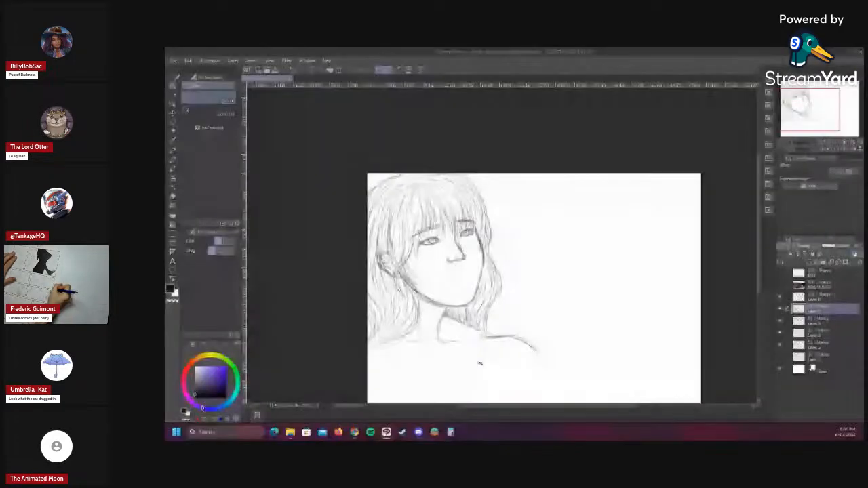
- In the portrait drawing, erase the shoulder line and the stray lines beside the neck on Layer 5
{"action": "key", "text": "e"}
{"action": "left_click_drag", "start_coordinate": [487, 339], "coordinate": [528, 341]}
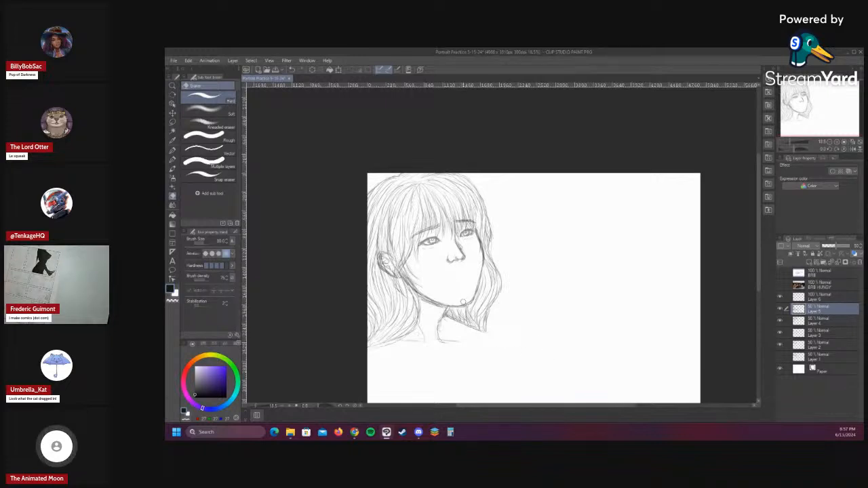
{"action": "mouse_move", "coordinate": [460, 324]}
{"action": "left_mouse_down"}
{"action": "mouse_move", "coordinate": [471, 328]}
{"action": "mouse_move", "coordinate": [453, 321]}
{"action": "left_mouse_up"}
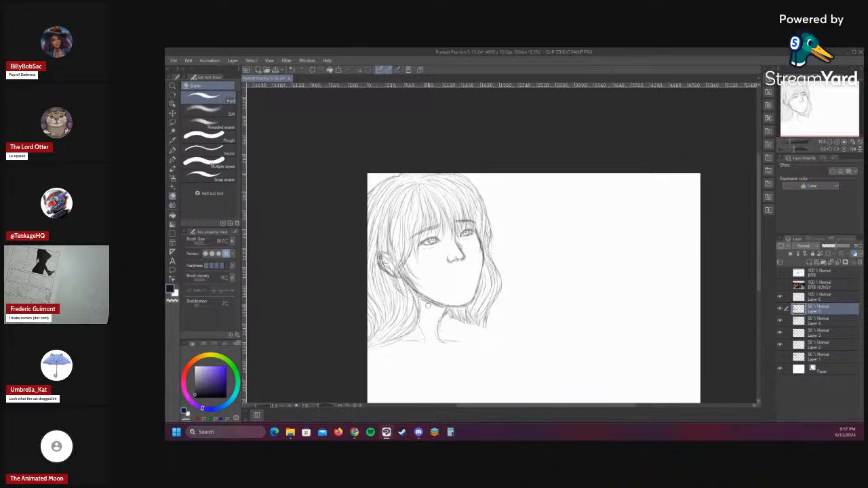
- Lasso the neck lines on Layer 5, apply a free transform and deselect, and check the portrait in mirrored view
{"action": "key", "text": "m"}
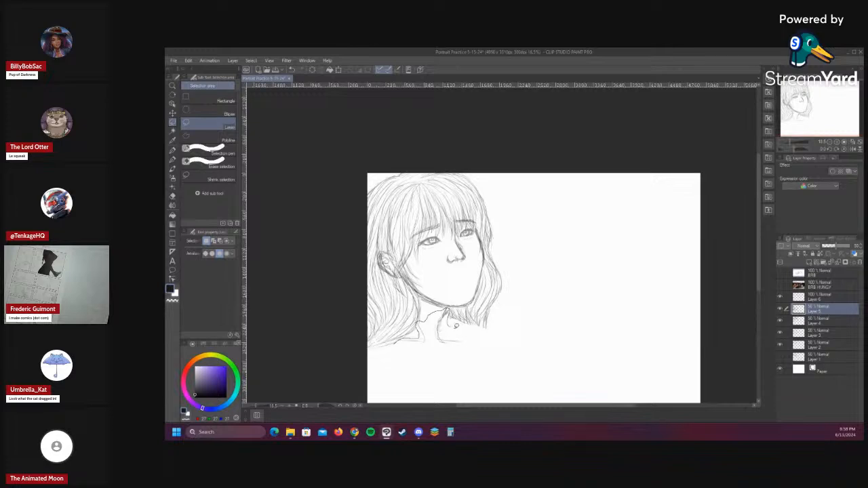
{"action": "left_click_drag", "start_coordinate": [395, 345], "coordinate": [443, 326]}
{"action": "key", "text": "ctrl+t"}
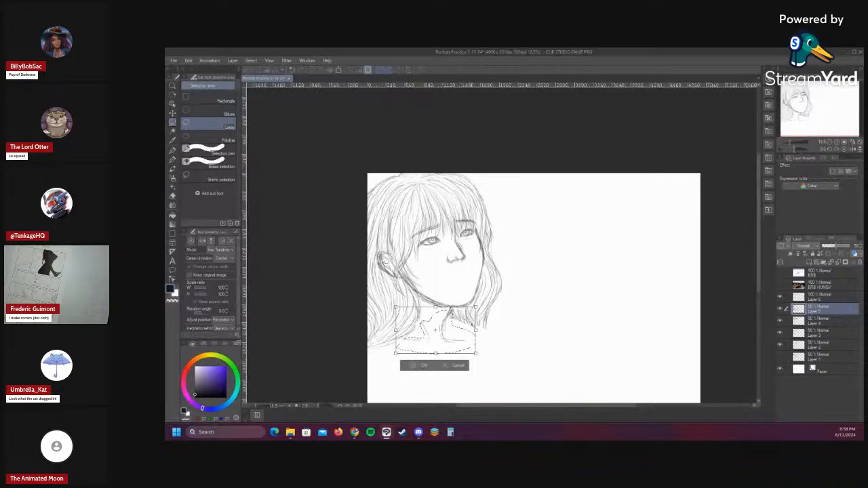
{"action": "left_click", "coordinate": [422, 367]}
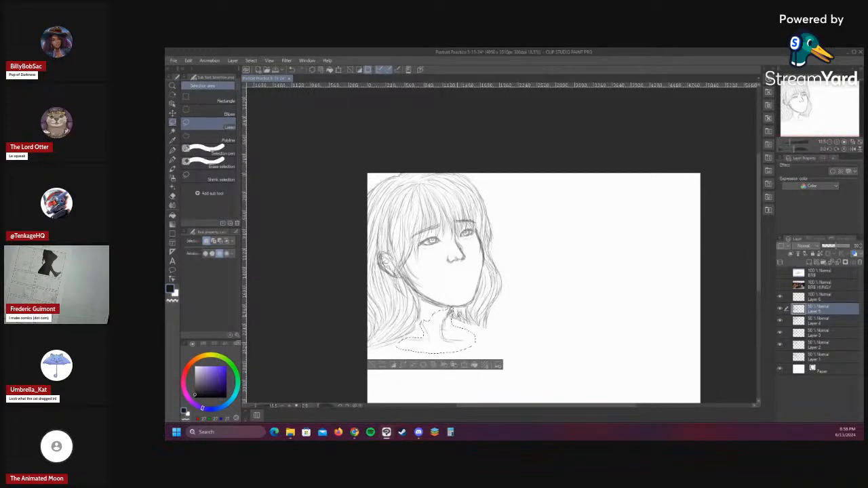
{"action": "key", "text": "ctrl+d"}
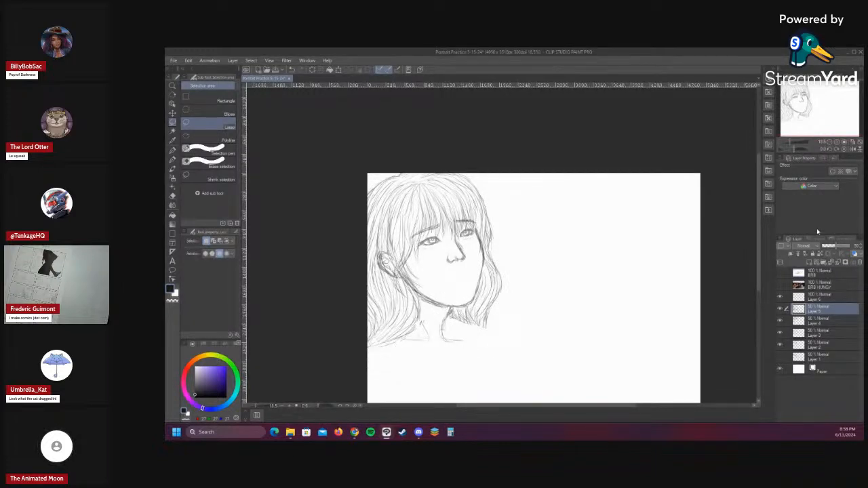
{"action": "left_click", "coordinate": [853, 150]}
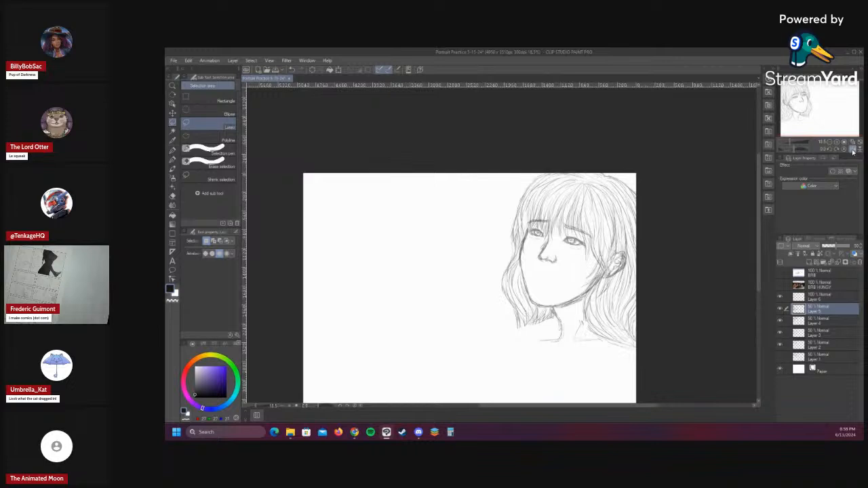
{"action": "left_click", "coordinate": [853, 152]}
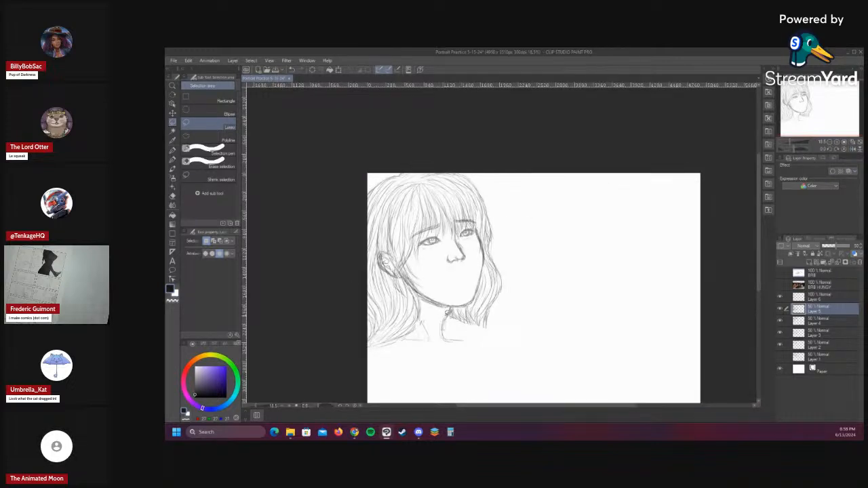
{"action": "key", "text": "p"}
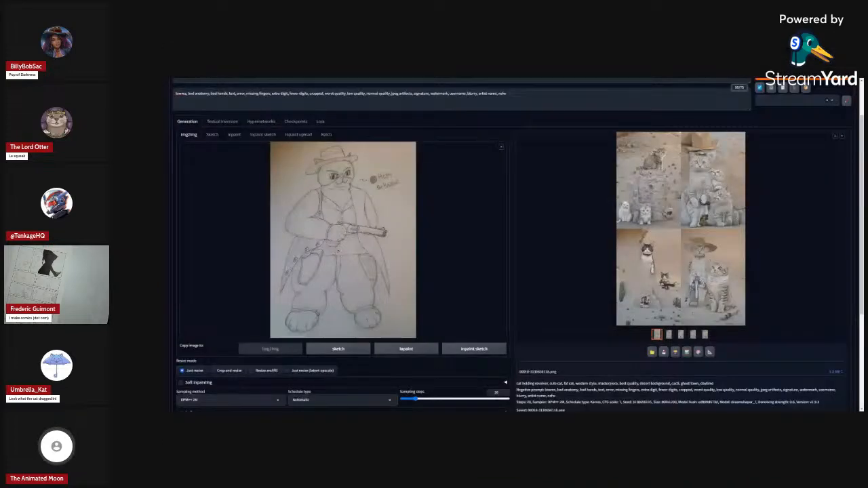
- In the Stable Diffusion web UI, replace the source with the winking cowboy cat sketch and generate a batch at denoising strength 0.73
{"action": "left_click_drag", "start_coordinate": [420, 285], "coordinate": [408, 299]}
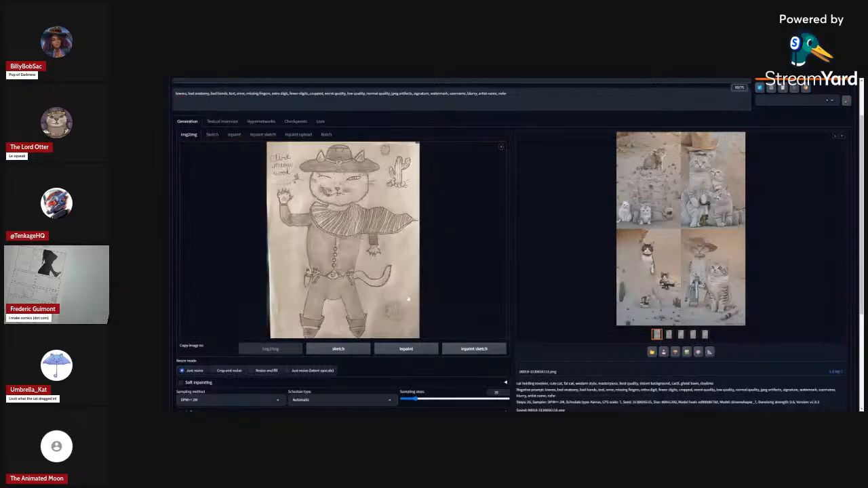
{"action": "scroll", "coordinate": [427, 304], "scroll_direction": "down", "scroll_amount": 4}
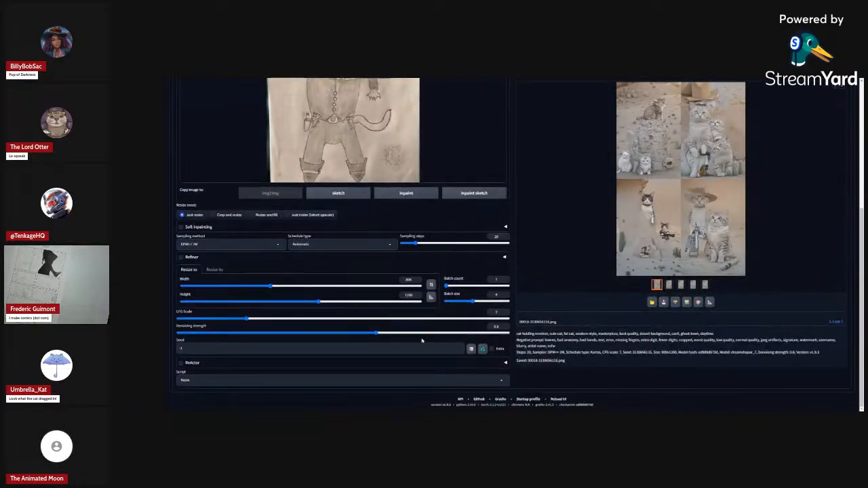
{"action": "left_click_drag", "start_coordinate": [381, 331], "coordinate": [411, 335]}
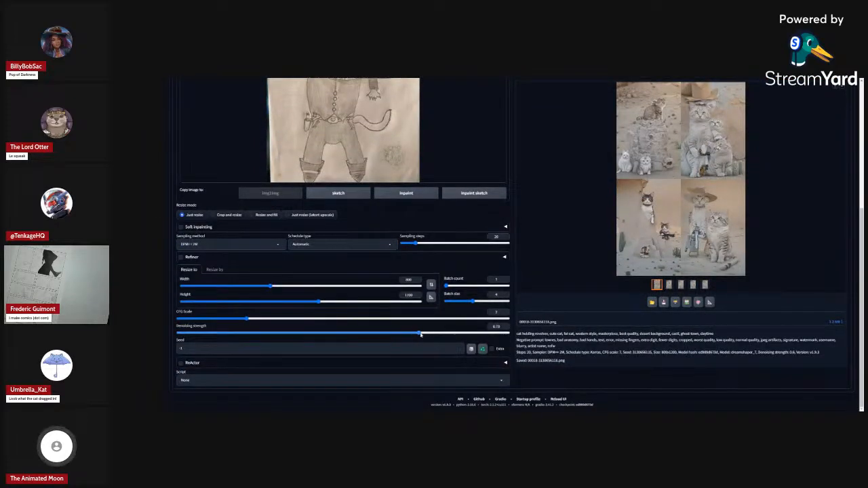
{"action": "scroll", "coordinate": [835, 89], "scroll_direction": "up", "scroll_amount": 5}
{"action": "left_click", "coordinate": [816, 123]}
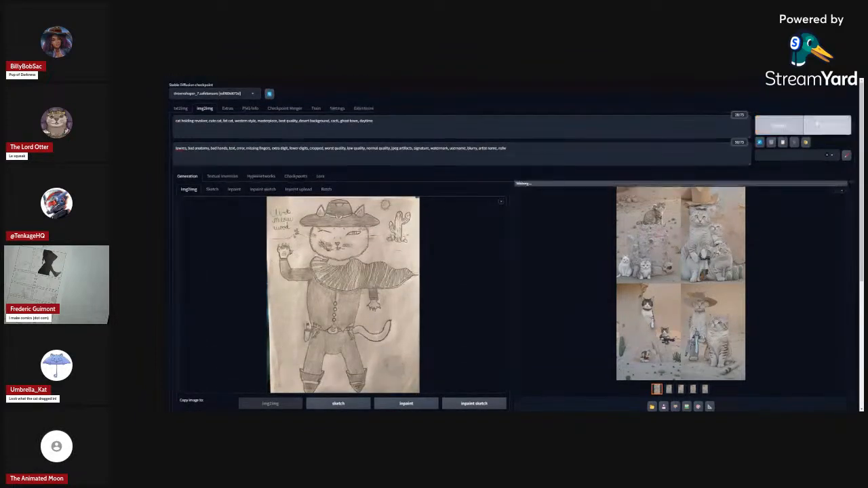
{"action": "scroll", "coordinate": [760, 111], "scroll_direction": "down", "scroll_amount": 1}
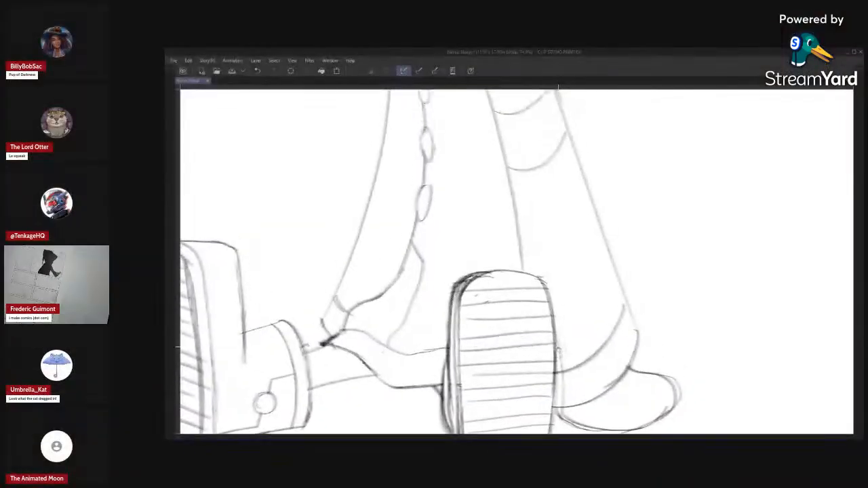
- In Clip Studio Paint, add a short stroke at the upper corner of the seated figure's front-facing boot sole
{"action": "mouse_move", "coordinate": [537, 264]}
{"action": "left_mouse_down"}
{"action": "mouse_move", "coordinate": [543, 283]}
{"action": "mouse_move", "coordinate": [545, 265]}
{"action": "left_mouse_up"}
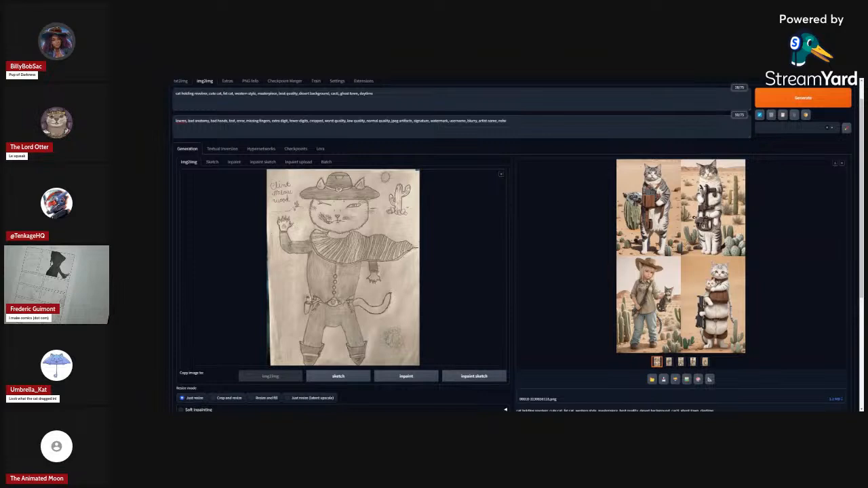
- In the Stable Diffusion web UI, examine the four new images generated from the cowboy cat sketch at full size
{"action": "left_click", "coordinate": [669, 362]}
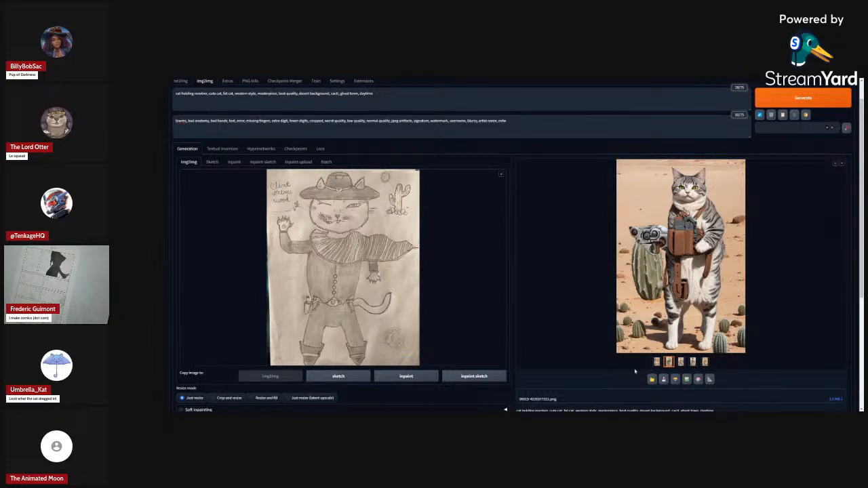
{"action": "left_click", "coordinate": [681, 364]}
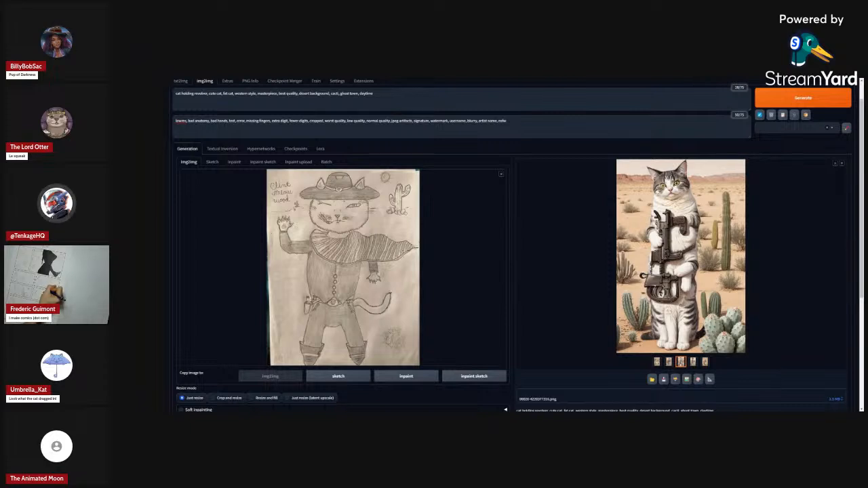
{"action": "left_click", "coordinate": [693, 363]}
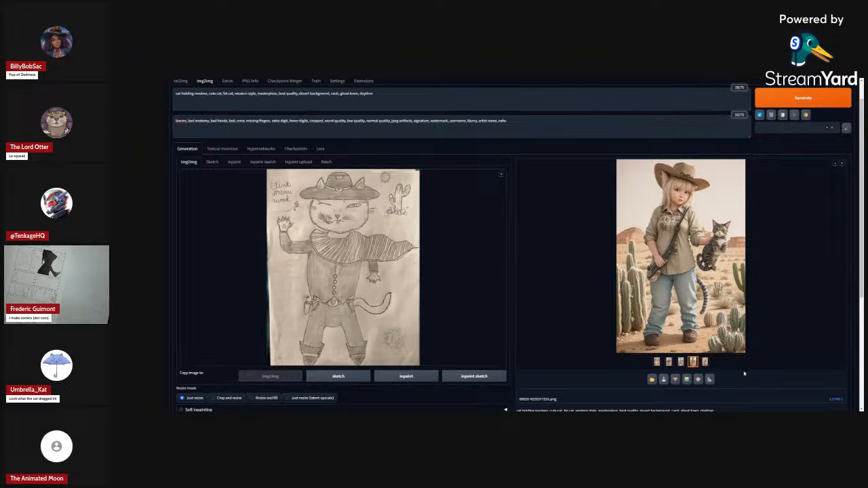
{"action": "left_click", "coordinate": [705, 362]}
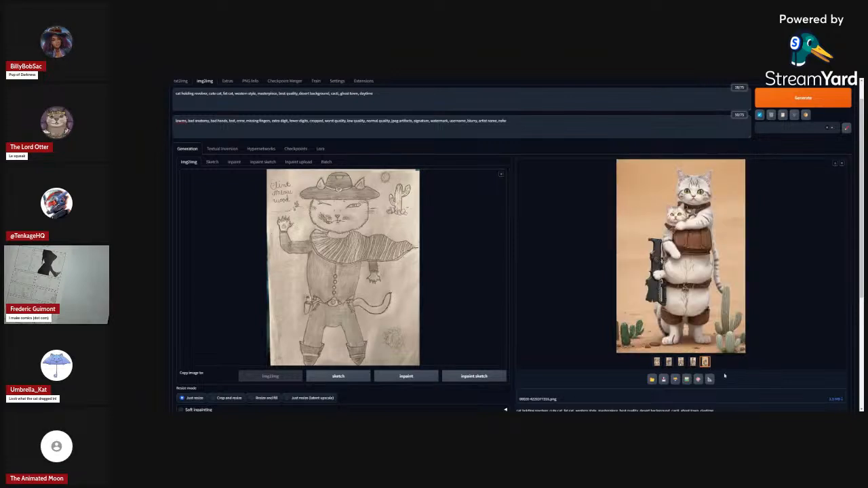
{"action": "left_click", "coordinate": [693, 362]}
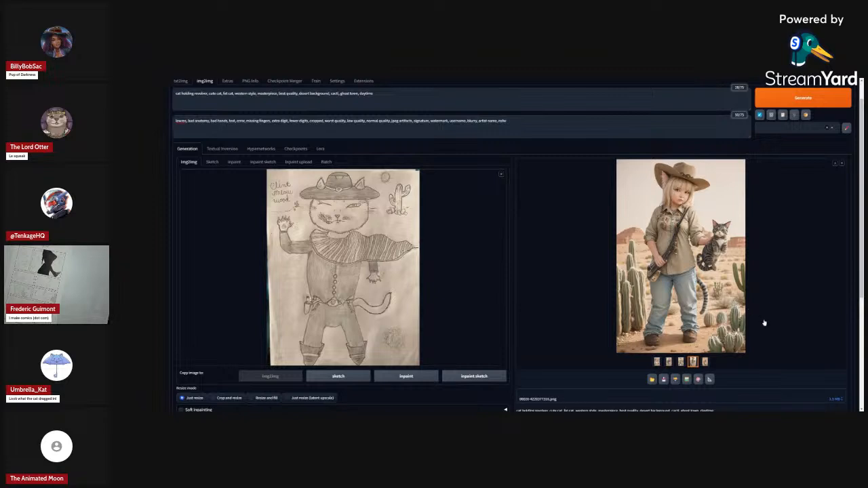
- Save the fourth image, the white cat carrying a kitten and a gun, and return to the batch grid
{"action": "left_click", "coordinate": [705, 362]}
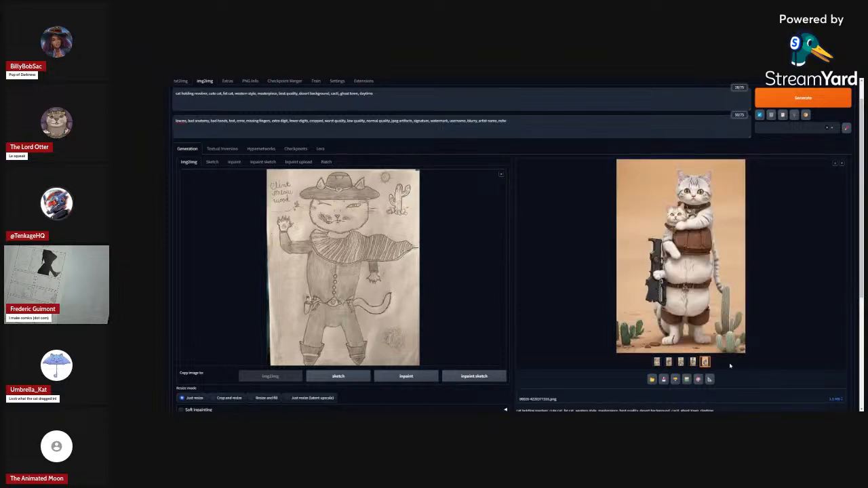
{"action": "left_click", "coordinate": [664, 380]}
{"action": "left_click", "coordinate": [656, 361]}
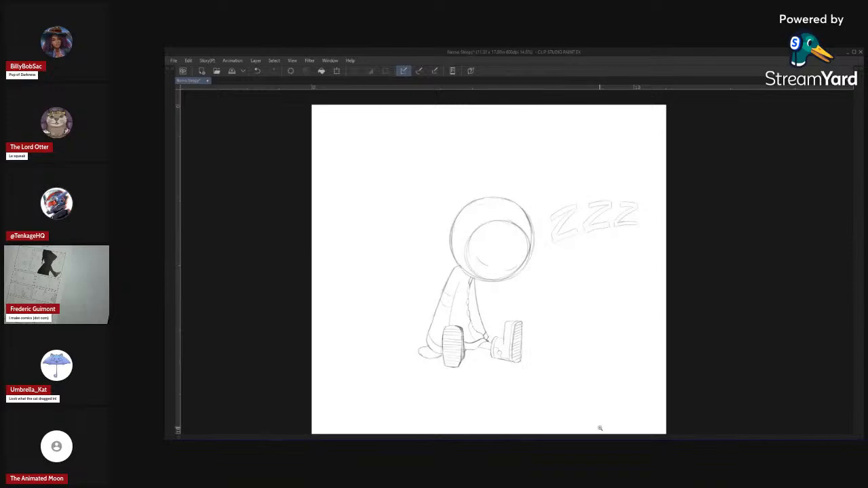
{"action": "scroll", "coordinate": [608, 369], "scroll_direction": "up", "scroll_amount": 2}
{"action": "scroll", "coordinate": [571, 381], "scroll_direction": "down", "scroll_amount": 3}
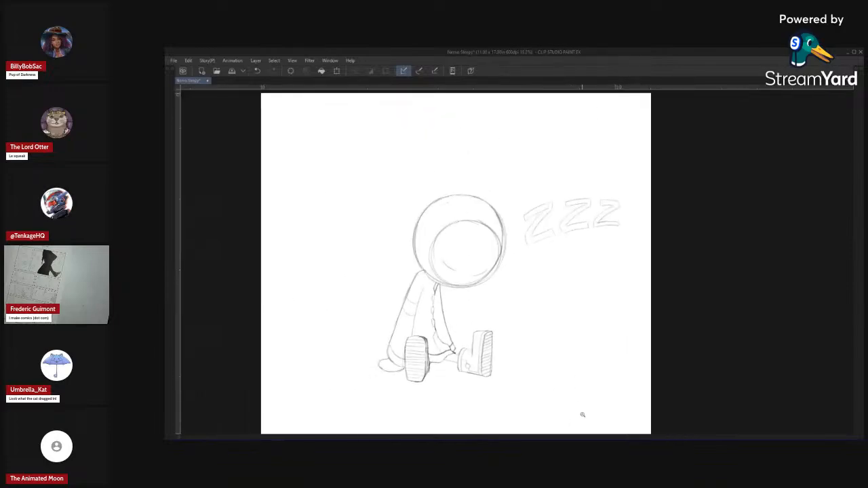
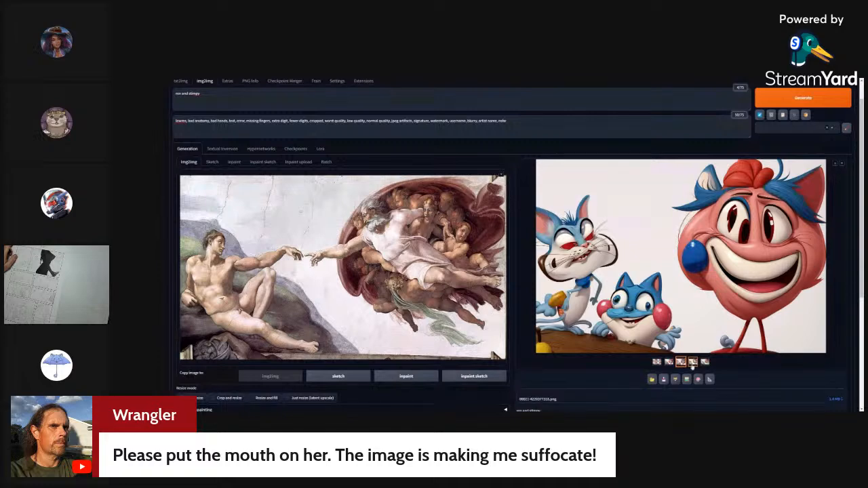
- In the Stable Diffusion web UI, examine the last two cartoon images generated from the Creation of Adam painting at full size
{"action": "left_click", "coordinate": [692, 362]}
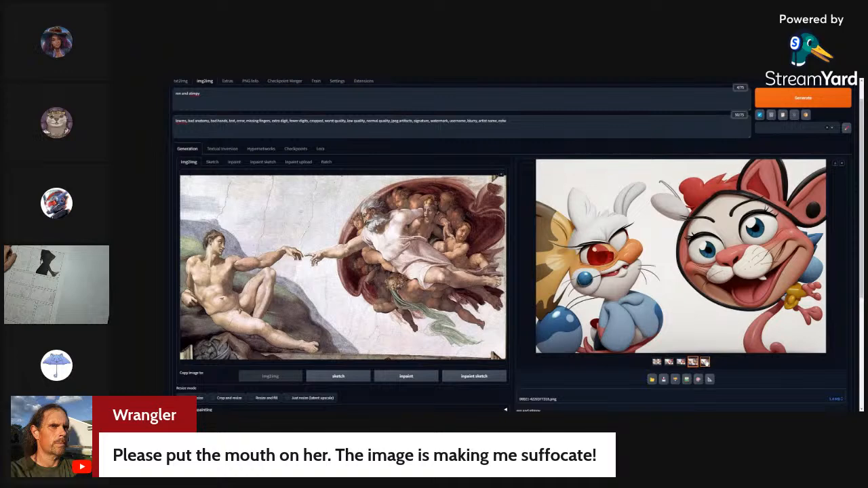
{"action": "left_click", "coordinate": [706, 362]}
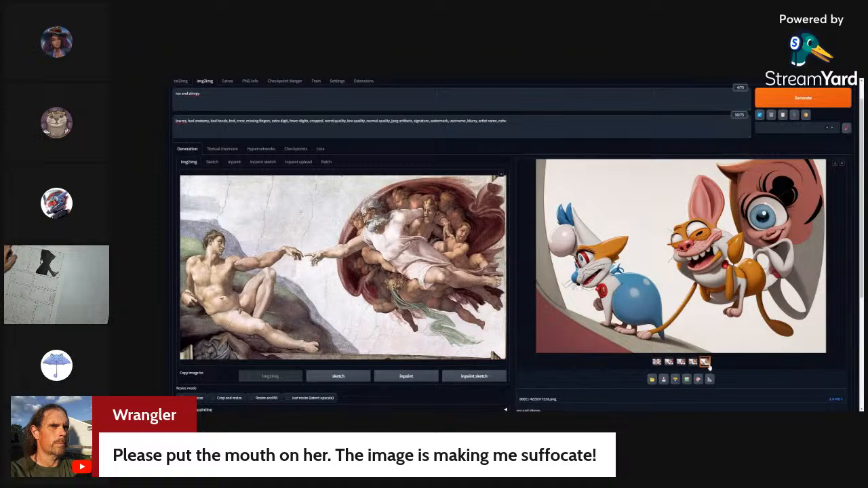
- Return to the batch grid in the Stable Diffusion web UI and generate a new batch from the Creation of Adam painting
{"action": "left_click", "coordinate": [659, 363]}
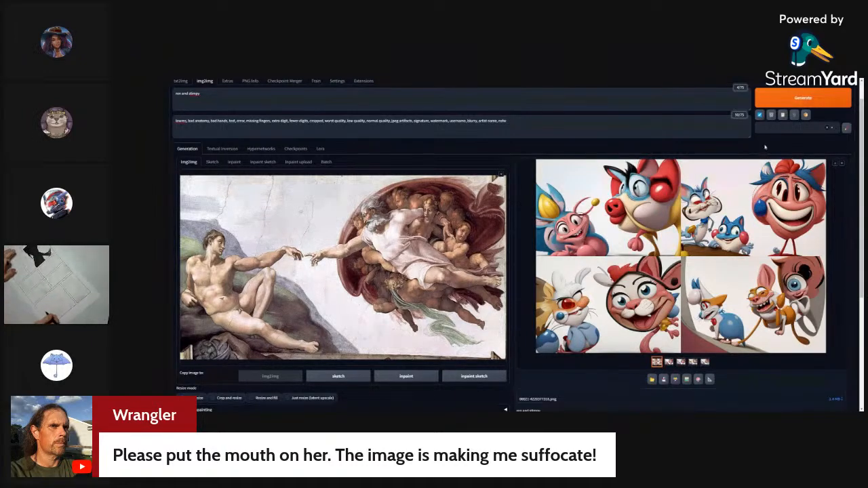
{"action": "left_click", "coordinate": [780, 92]}
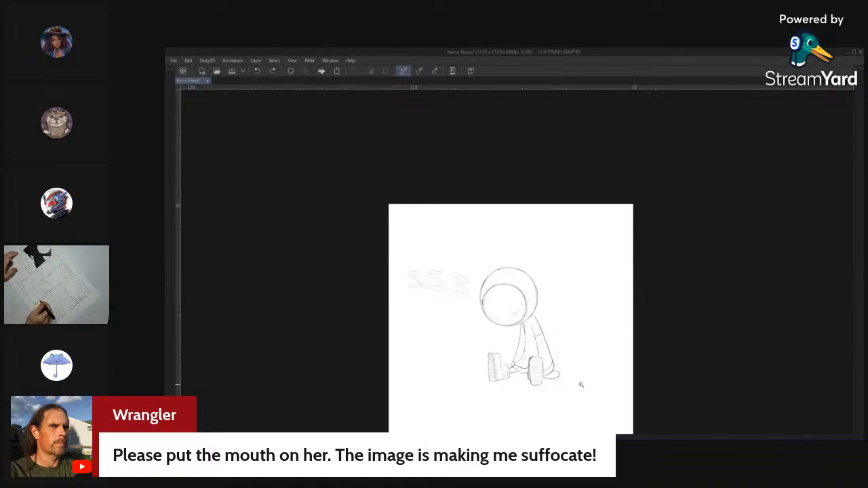
- In Clip Studio Paint, check the seated figure's proportions in normal and mirrored view, from the whole page to the boots
{"action": "left_click_drag", "start_coordinate": [576, 385], "coordinate": [591, 396]}
{"action": "left_click_drag", "start_coordinate": [564, 359], "coordinate": [534, 389]}
{"action": "key", "text": "h"}
{"action": "left_click_drag", "start_coordinate": [638, 325], "coordinate": [566, 353]}
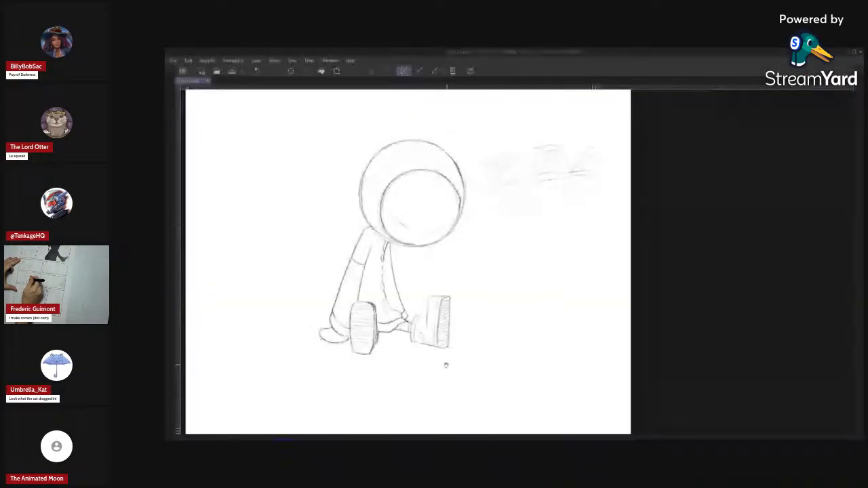
{"action": "scroll", "coordinate": [449, 368], "scroll_direction": "down", "scroll_amount": 2}
{"action": "key", "text": "h"}
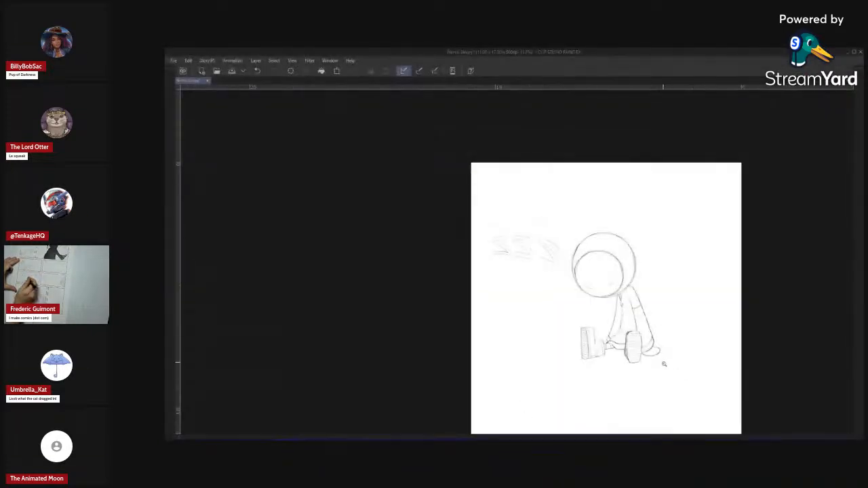
{"action": "scroll", "coordinate": [664, 363], "scroll_direction": "up", "scroll_amount": 3}
{"action": "key", "text": "h"}
{"action": "scroll", "coordinate": [476, 342], "scroll_direction": "up", "scroll_amount": 5}
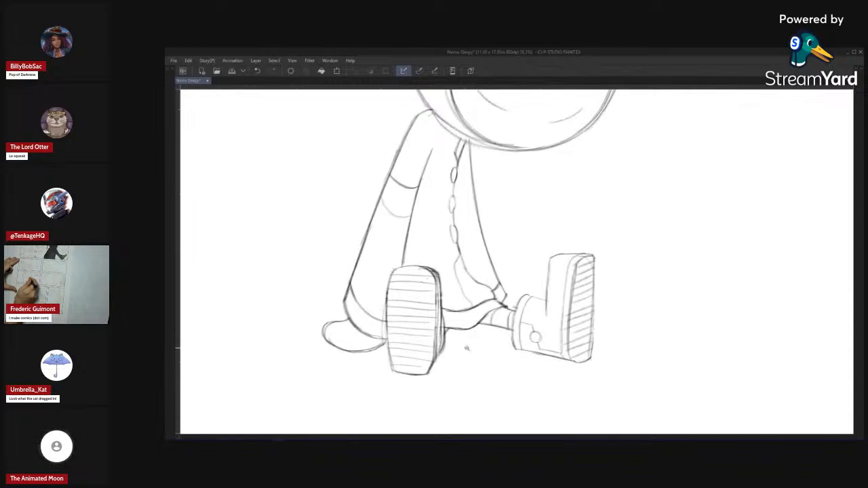
{"action": "mouse_move", "coordinate": [456, 219]}
{"action": "left_mouse_down"}
{"action": "mouse_move", "coordinate": [398, 224]}
{"action": "mouse_move", "coordinate": [388, 298]}
{"action": "left_mouse_up"}
{"action": "mouse_move", "coordinate": [481, 351]}
{"action": "left_mouse_down"}
{"action": "mouse_move", "coordinate": [470, 307]}
{"action": "mouse_move", "coordinate": [471, 214]}
{"action": "mouse_move", "coordinate": [457, 218]}
{"action": "mouse_move", "coordinate": [427, 198]}
{"action": "left_mouse_up"}
{"action": "key", "text": "ctrl+t"}
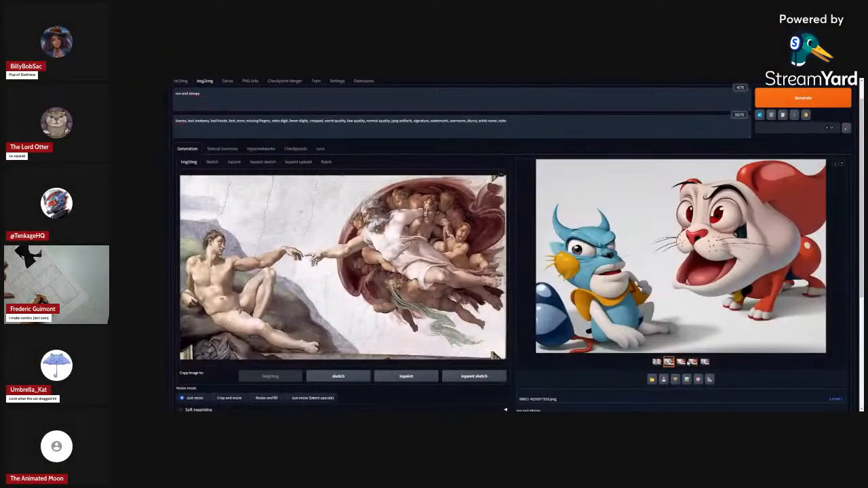
- In the Stable Diffusion web UI, compare the four new cartoon images at full size and return to the batch grid
{"action": "left_click", "coordinate": [681, 363]}
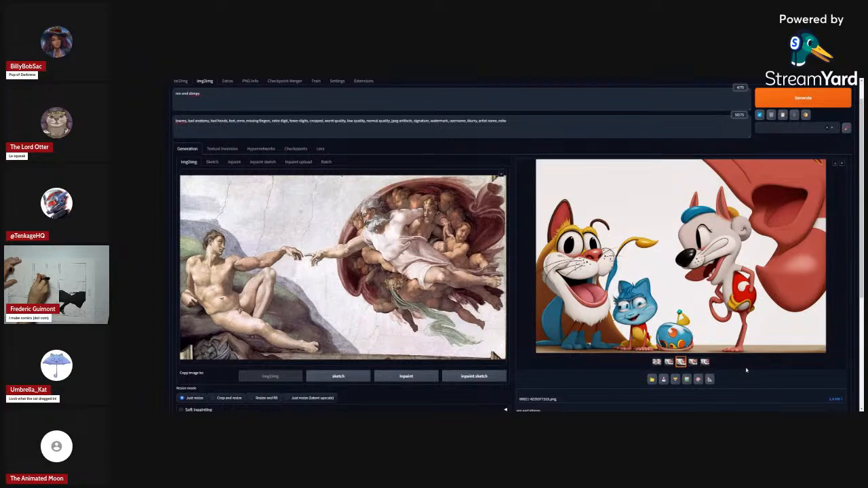
{"action": "left_click", "coordinate": [692, 362]}
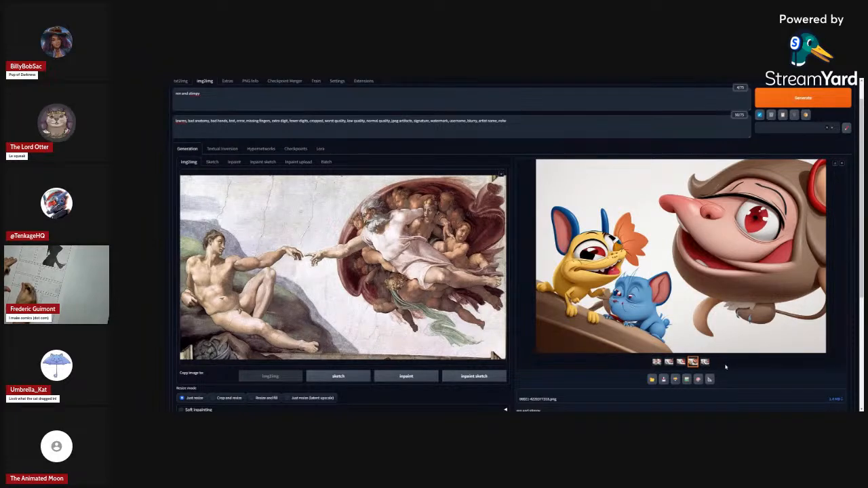
{"action": "left_click", "coordinate": [681, 363]}
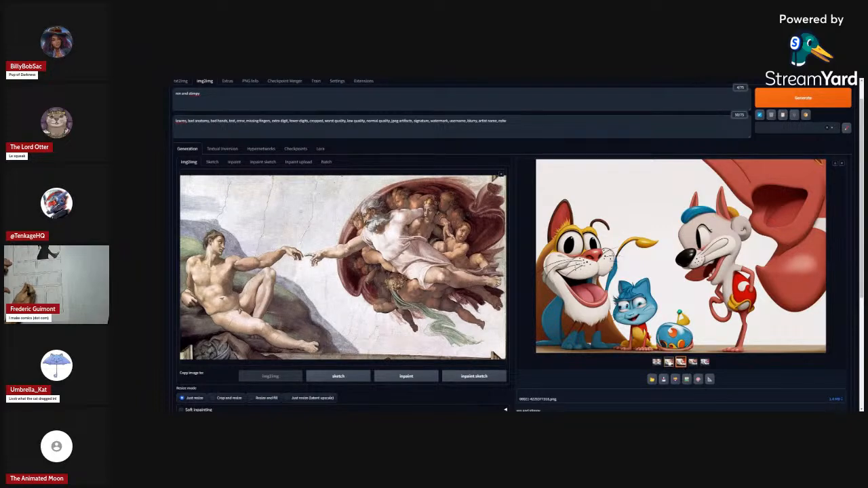
{"action": "left_click", "coordinate": [669, 362]}
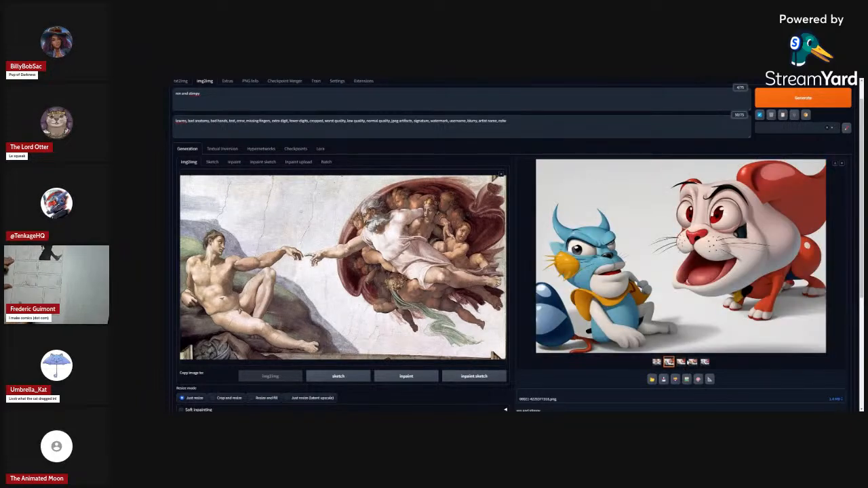
{"action": "left_click", "coordinate": [693, 363]}
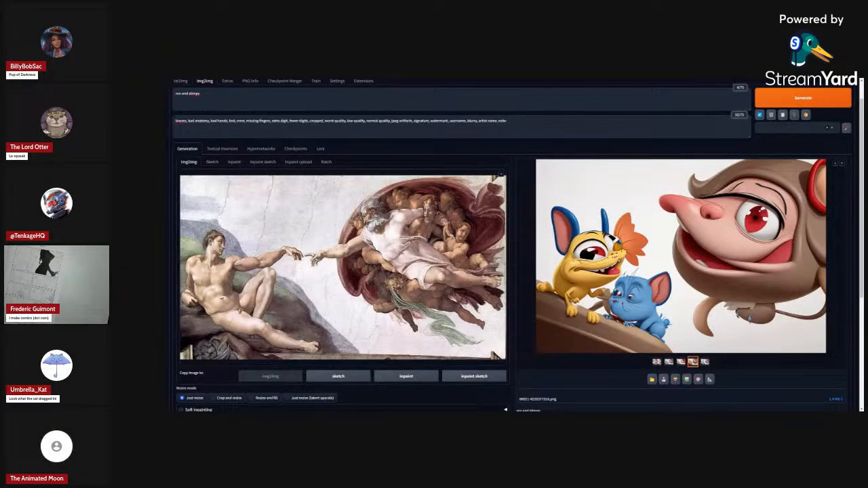
{"action": "left_click", "coordinate": [705, 363]}
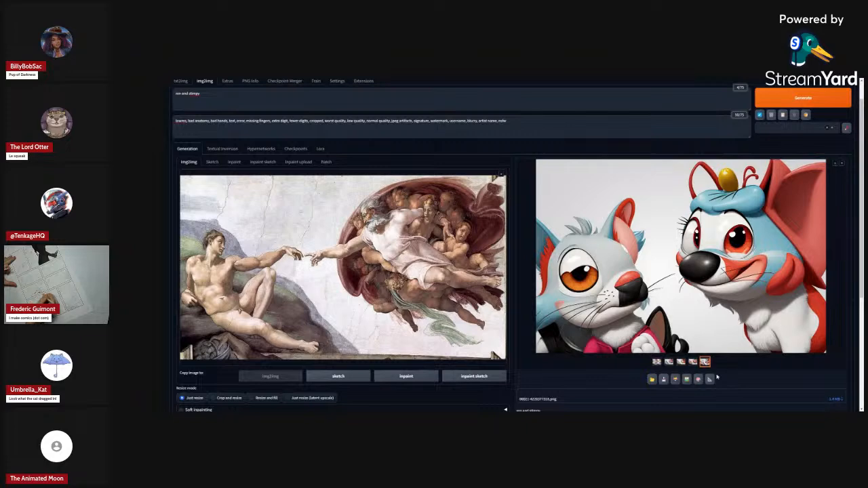
{"action": "left_click", "coordinate": [658, 365]}
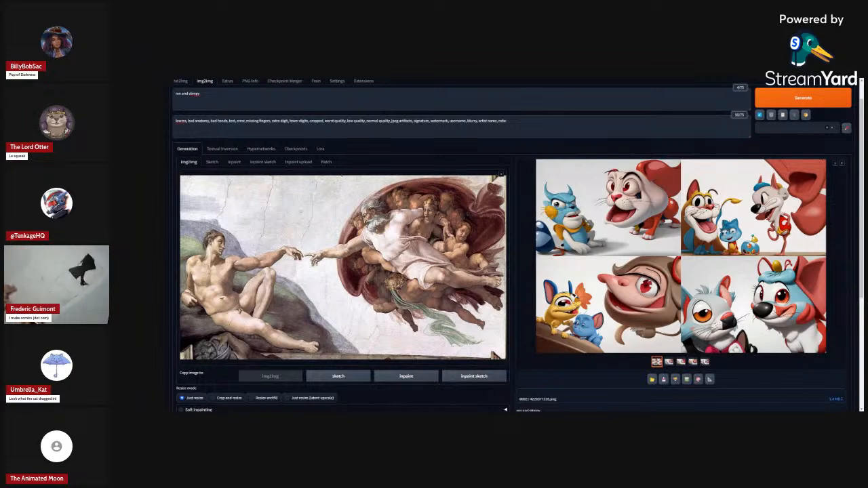
- Replace the img2img prompt with "star wars"
{"action": "left_click_drag", "start_coordinate": [202, 94], "coordinate": [170, 99]}
{"action": "key", "text": "BackSpace"}
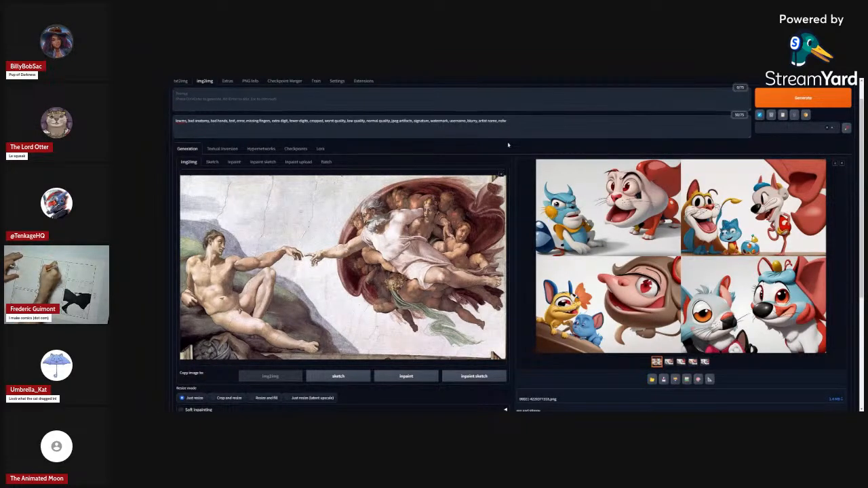
{"action": "type", "text": "star w"}
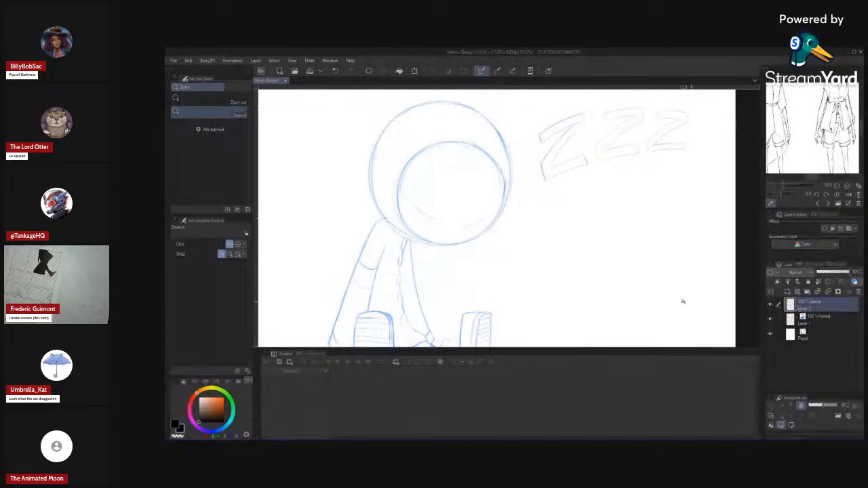
- In Clip Studio Paint, check the whole seated figure sketch and select Layer 1 beneath the active layer
{"action": "key", "text": "Tab"}
{"action": "scroll", "coordinate": [585, 315], "scroll_direction": "down", "scroll_amount": 2}
{"action": "key", "text": "Tab"}
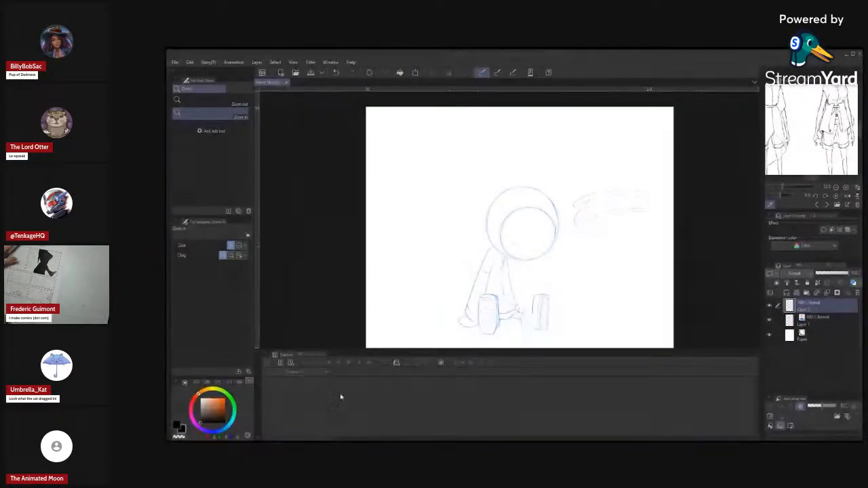
{"action": "left_click", "coordinate": [259, 436]}
{"action": "left_click_drag", "start_coordinate": [533, 333], "coordinate": [523, 383]}
{"action": "left_click_drag", "start_coordinate": [478, 335], "coordinate": [447, 364]}
{"action": "left_click", "coordinate": [814, 319]}
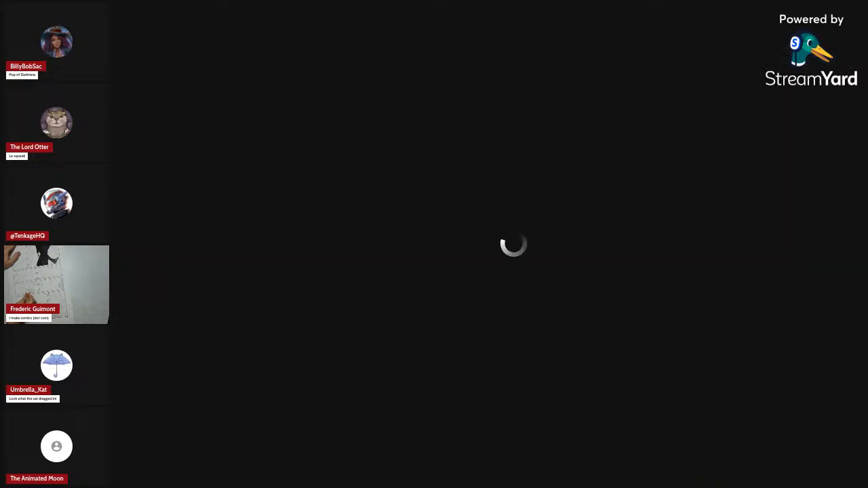
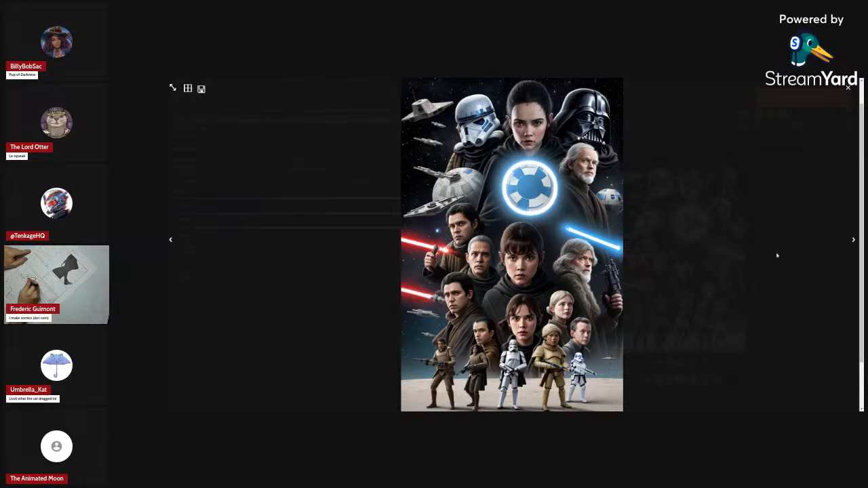
- In the Stable Diffusion web UI, examine the generated Star Wars poster images one after another at full size
{"action": "left_click", "coordinate": [854, 240]}
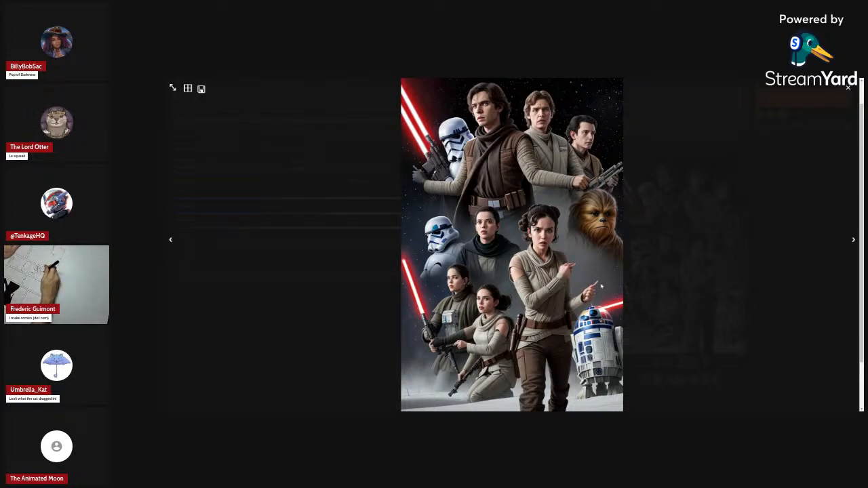
{"action": "left_click", "coordinate": [856, 255]}
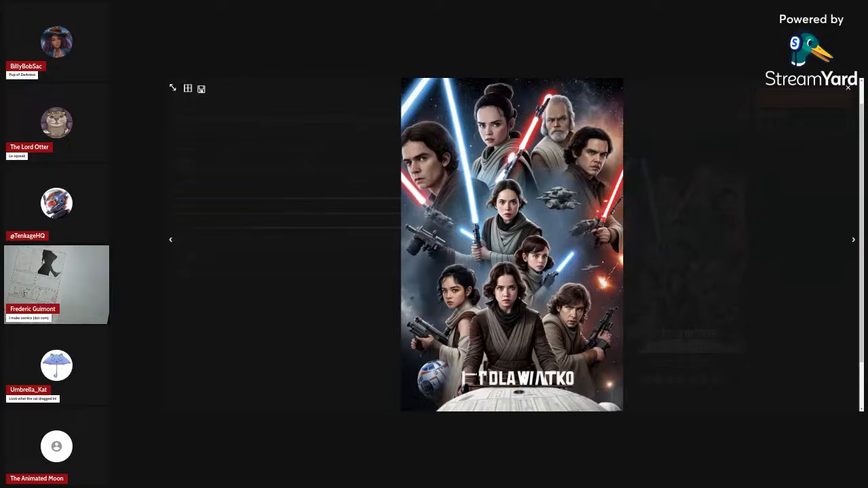
{"action": "left_click", "coordinate": [854, 242]}
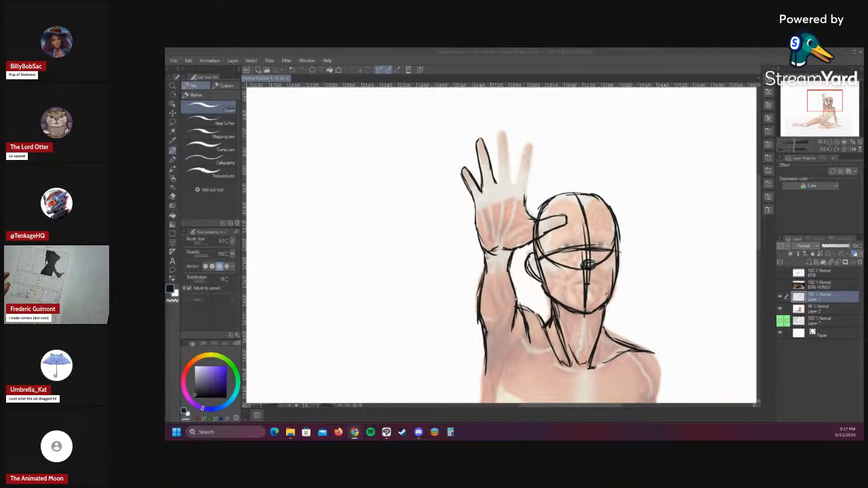
- Switch from Clip Studio Paint to the Posemaniacs page in the browser and look through its unisex poses for a drawing reference
{"action": "mouse_move", "coordinate": [165, 120]}
{"action": "left_mouse_down"}
{"action": "mouse_move", "coordinate": [259, 121]}
{"action": "mouse_move", "coordinate": [334, 106]}
{"action": "mouse_move", "coordinate": [366, 48]}
{"action": "left_mouse_up"}
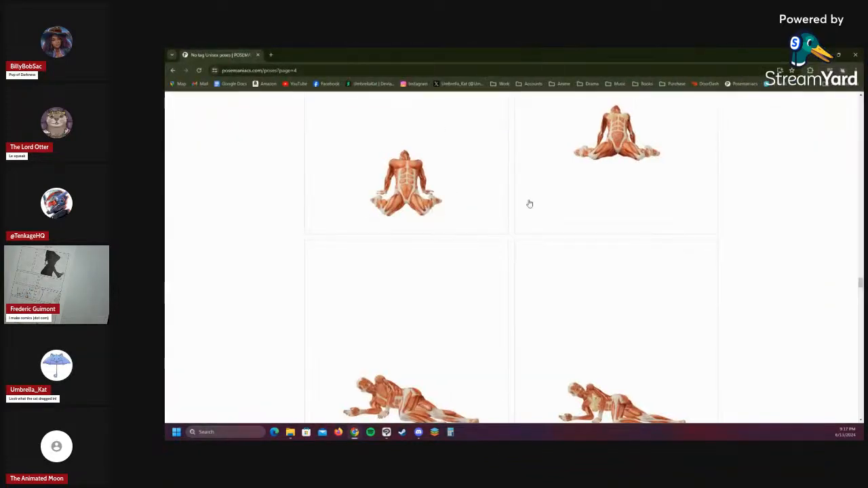
{"action": "scroll", "coordinate": [737, 164], "scroll_direction": "up", "scroll_amount": 4}
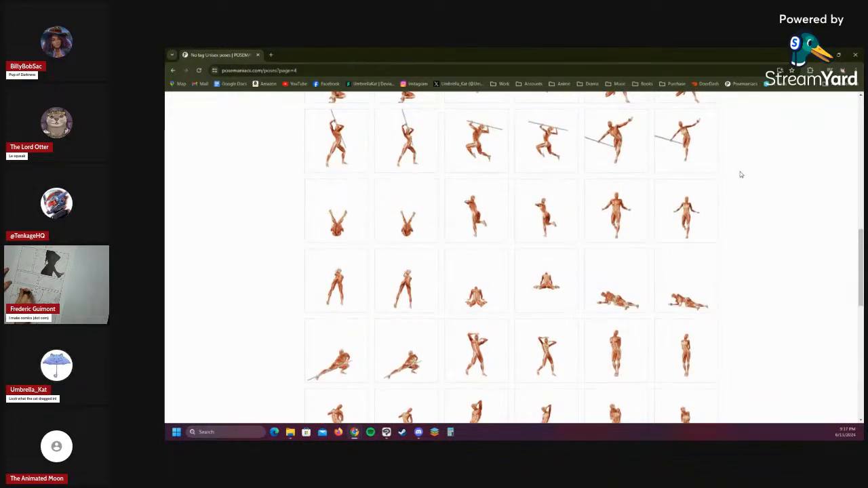
{"action": "scroll", "coordinate": [741, 174], "scroll_direction": "up", "scroll_amount": 3}
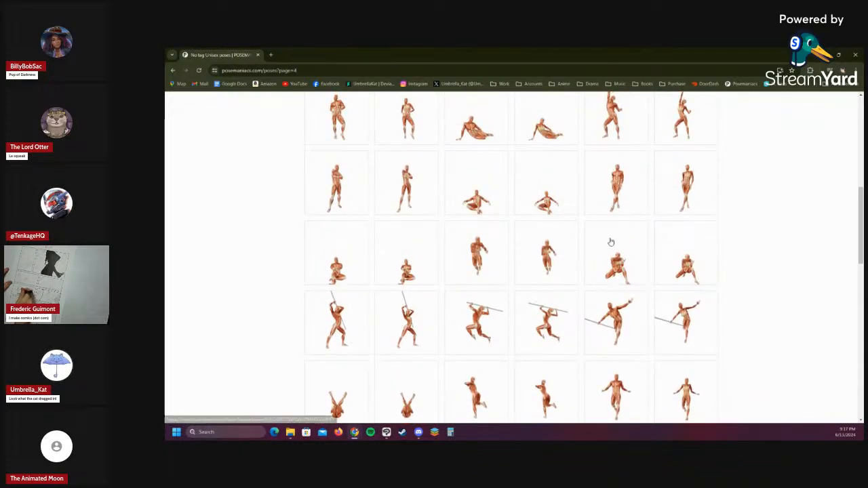
{"action": "scroll", "coordinate": [507, 159], "scroll_direction": "down", "scroll_amount": 3}
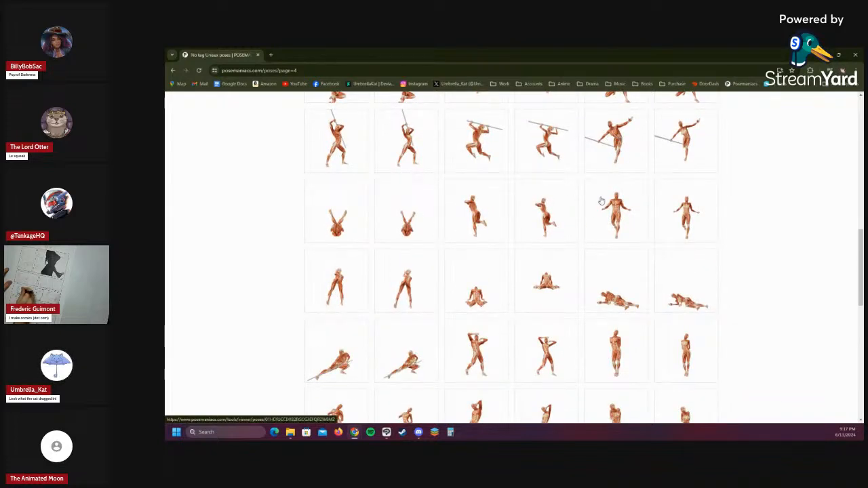
{"action": "scroll", "coordinate": [736, 170], "scroll_direction": "down", "scroll_amount": 3}
{"action": "scroll", "coordinate": [738, 164], "scroll_direction": "down", "scroll_amount": 4}
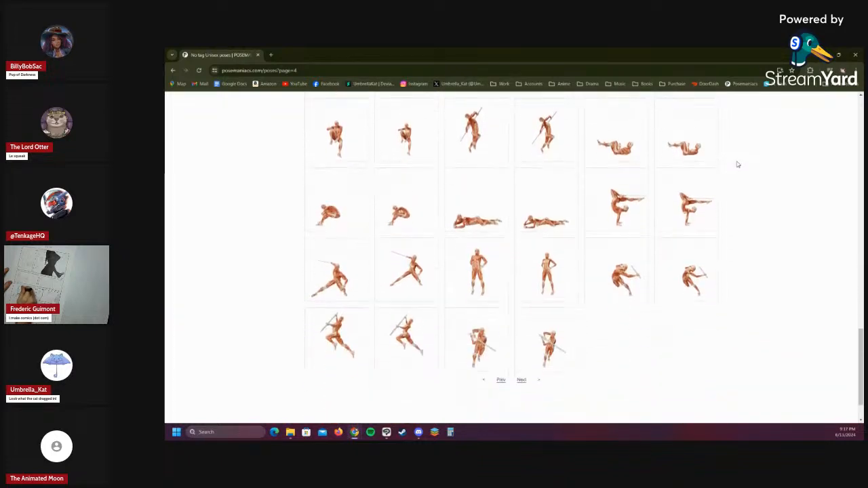
{"action": "scroll", "coordinate": [739, 163], "scroll_direction": "up", "scroll_amount": 3}
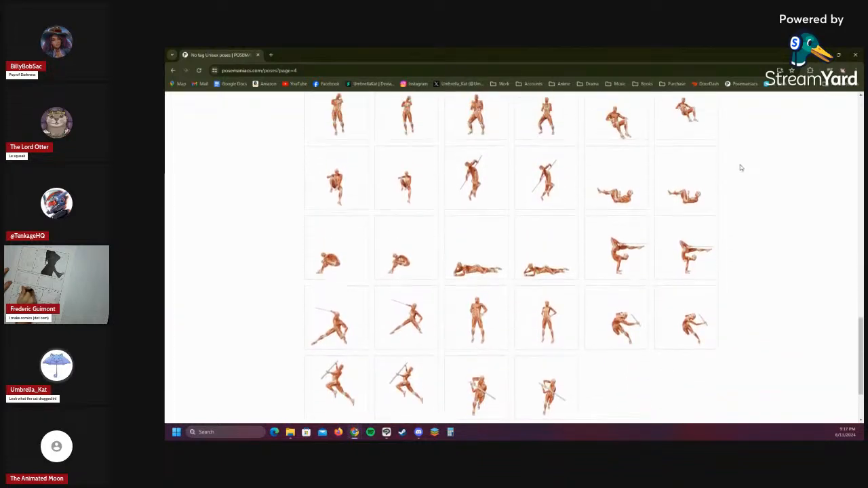
{"action": "scroll", "coordinate": [742, 170], "scroll_direction": "up", "scroll_amount": 3}
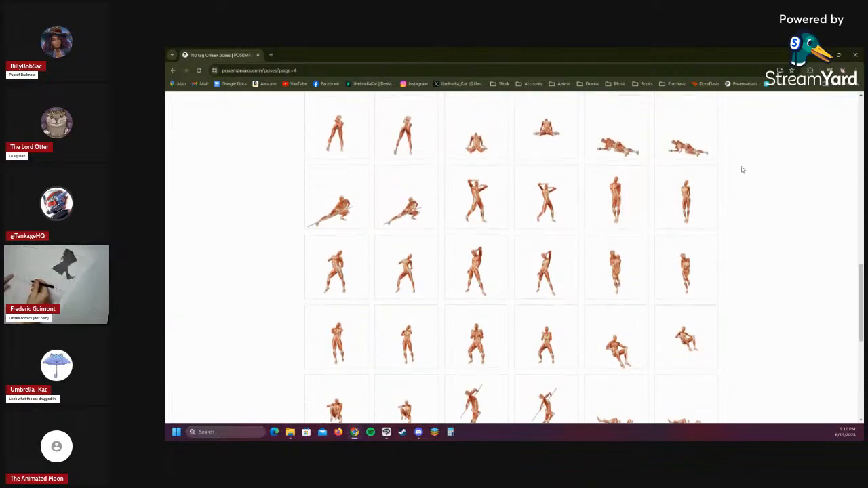
{"action": "scroll", "coordinate": [743, 173], "scroll_direction": "up", "scroll_amount": 4}
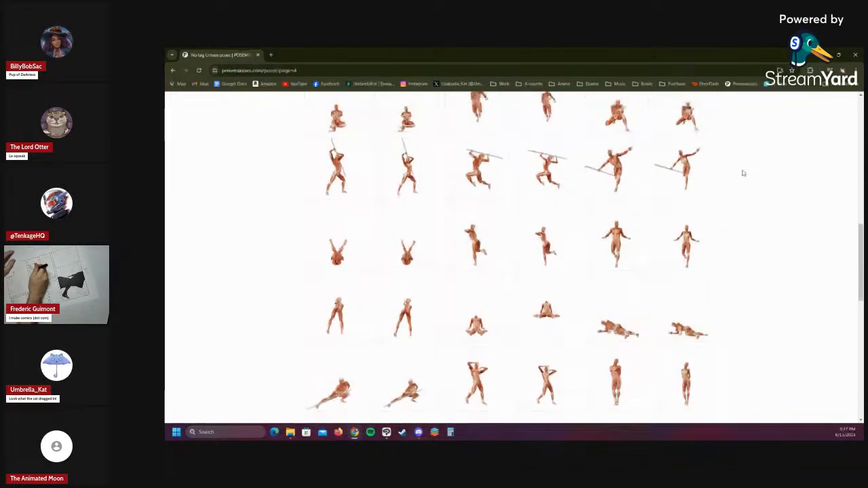
{"action": "scroll", "coordinate": [744, 173], "scroll_direction": "up", "scroll_amount": 3}
{"action": "scroll", "coordinate": [744, 174], "scroll_direction": "down", "scroll_amount": 3}
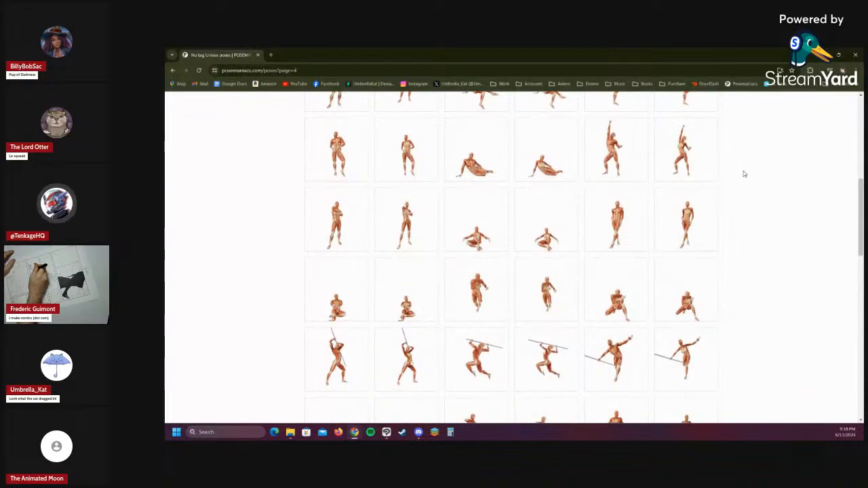
{"action": "scroll", "coordinate": [744, 175], "scroll_direction": "down", "scroll_amount": 2}
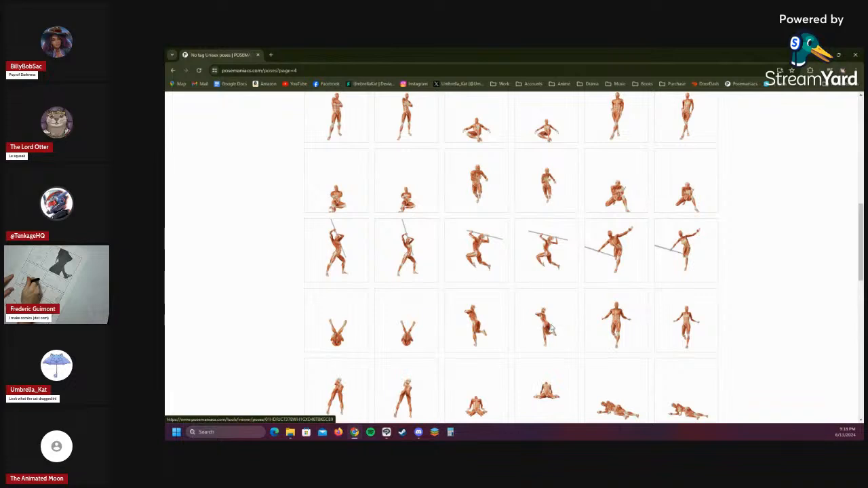
- Examine the female pose standing on one leg from another angle in a separate tab, and close that tab
{"action": "right_click", "coordinate": [552, 328]}
{"action": "left_click", "coordinate": [602, 163]}
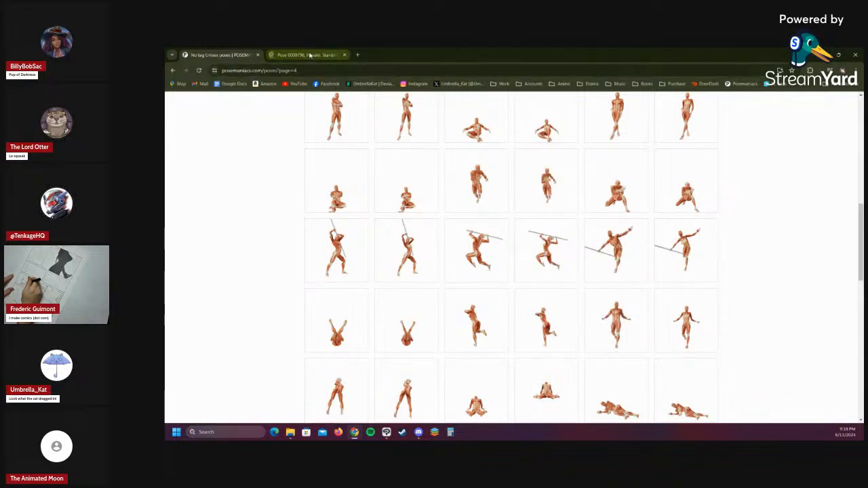
{"action": "left_click", "coordinate": [310, 55]}
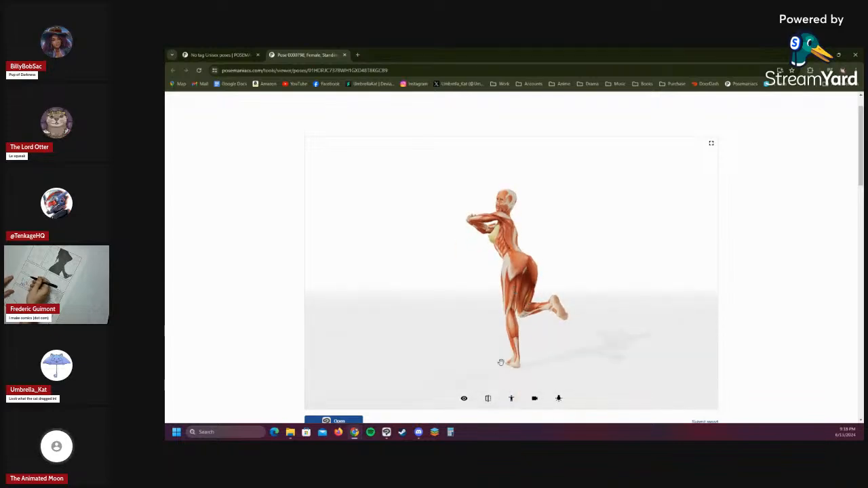
{"action": "left_click_drag", "start_coordinate": [470, 392], "coordinate": [548, 291]}
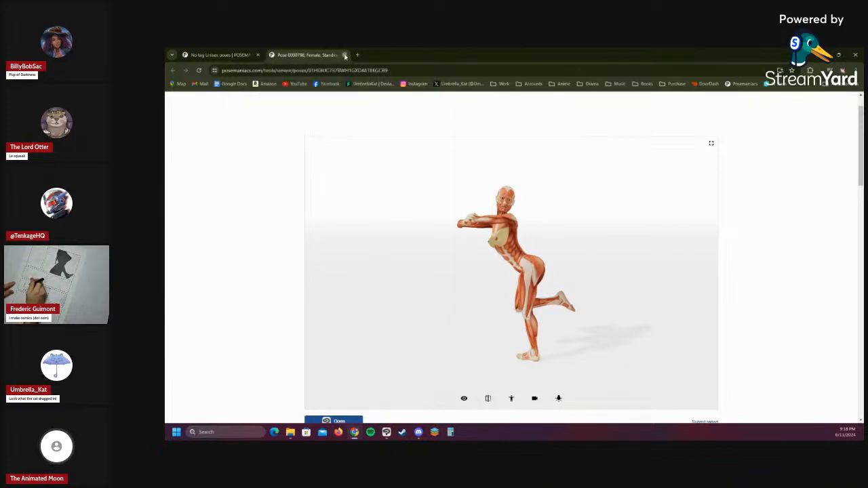
{"action": "left_click", "coordinate": [344, 56]}
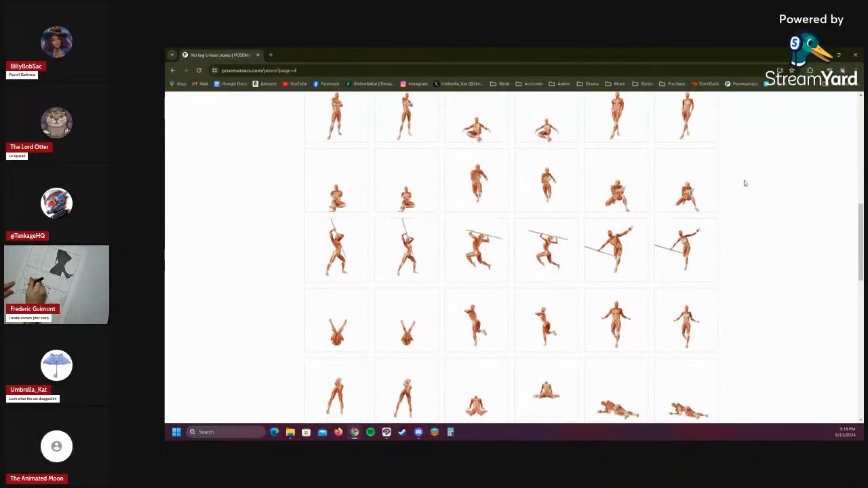
- Look further down the Posemaniacs unisex pose list for a drawing reference
{"action": "scroll", "coordinate": [743, 181], "scroll_direction": "down", "scroll_amount": 3}
{"action": "scroll", "coordinate": [744, 180], "scroll_direction": "down", "scroll_amount": 5}
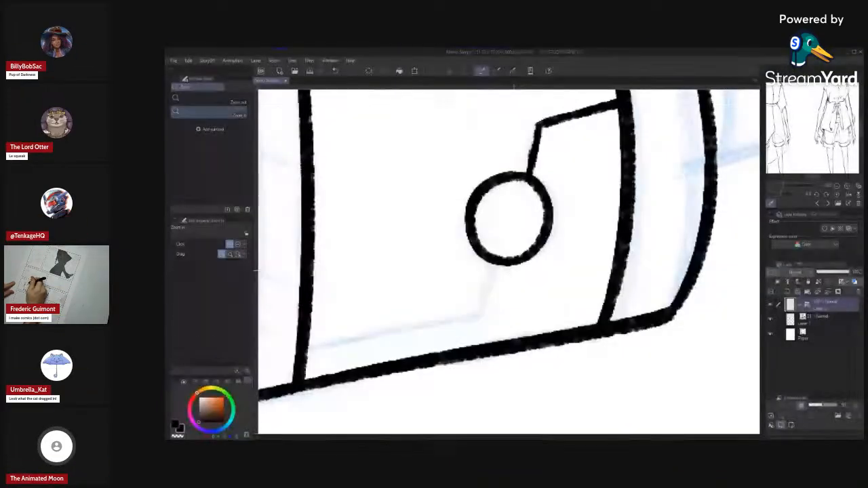
- In Clip Studio Paint, ink the angled strap line from the boot's buckle circle down and across toward the heel, following the blue sketch
{"action": "left_click_drag", "start_coordinate": [491, 263], "coordinate": [501, 237]}
{"action": "mouse_move", "coordinate": [502, 237]}
{"action": "left_mouse_down"}
{"action": "mouse_move", "coordinate": [493, 289]}
{"action": "mouse_move", "coordinate": [544, 262]}
{"action": "mouse_move", "coordinate": [417, 270]}
{"action": "left_mouse_up"}
{"action": "key", "text": "ctrl+z"}
{"action": "key", "text": "ctrl+z"}
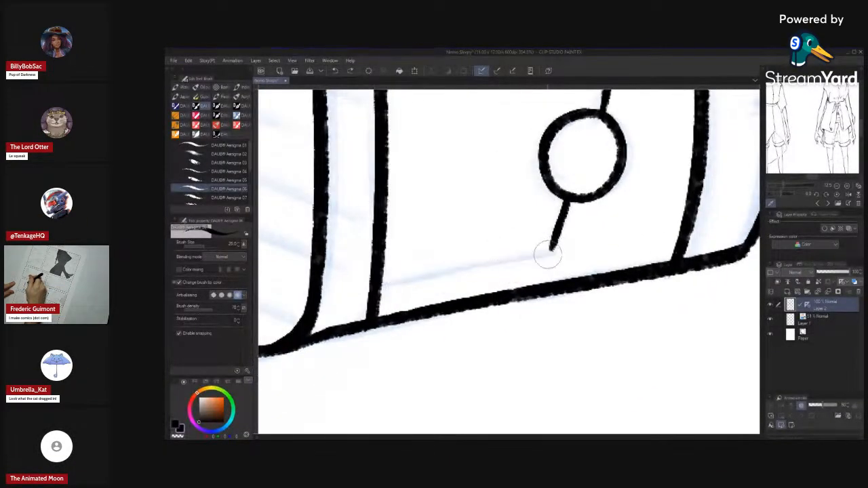
{"action": "left_click_drag", "start_coordinate": [546, 250], "coordinate": [362, 281]}
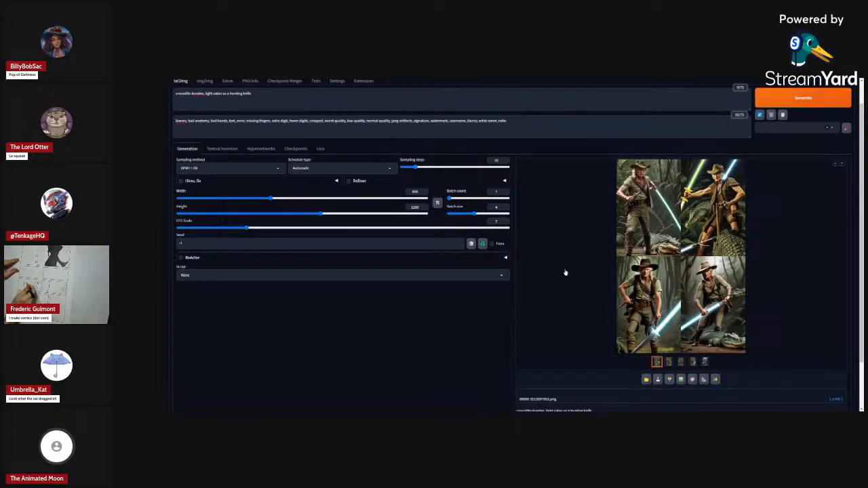
- In the Stable Diffusion web UI, examine the generated Crocodile Dundee lightsaber images one after another at full size
{"action": "left_click", "coordinate": [644, 212]}
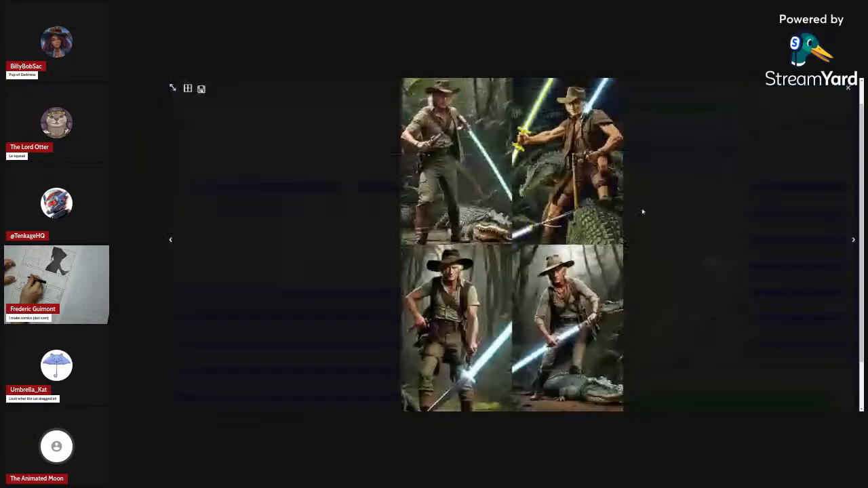
{"action": "left_click", "coordinate": [853, 239]}
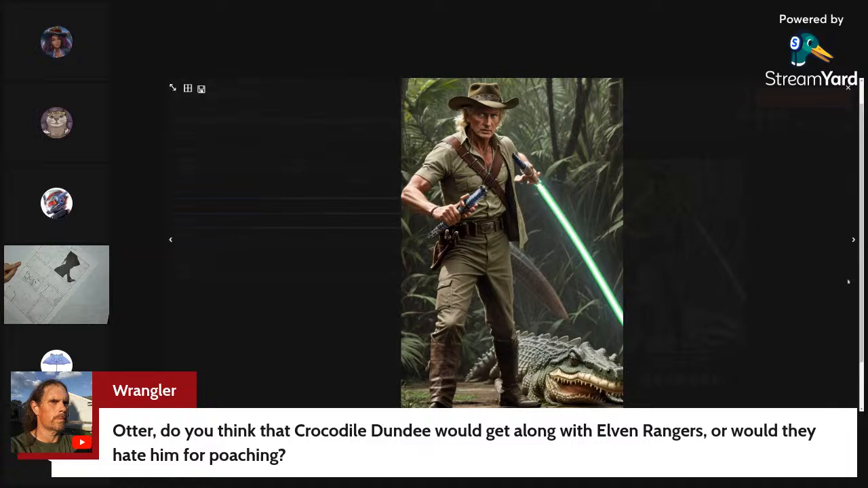
{"action": "left_click", "coordinate": [853, 238]}
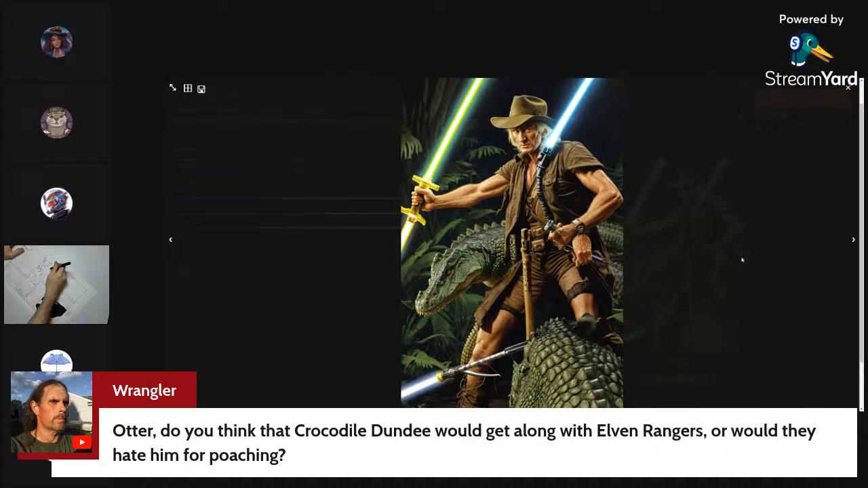
{"action": "left_click", "coordinate": [853, 240]}
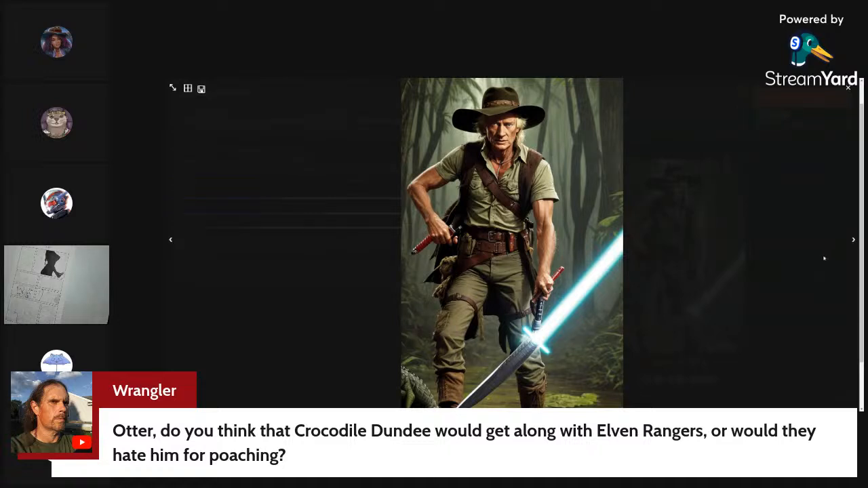
{"action": "left_click", "coordinate": [851, 240]}
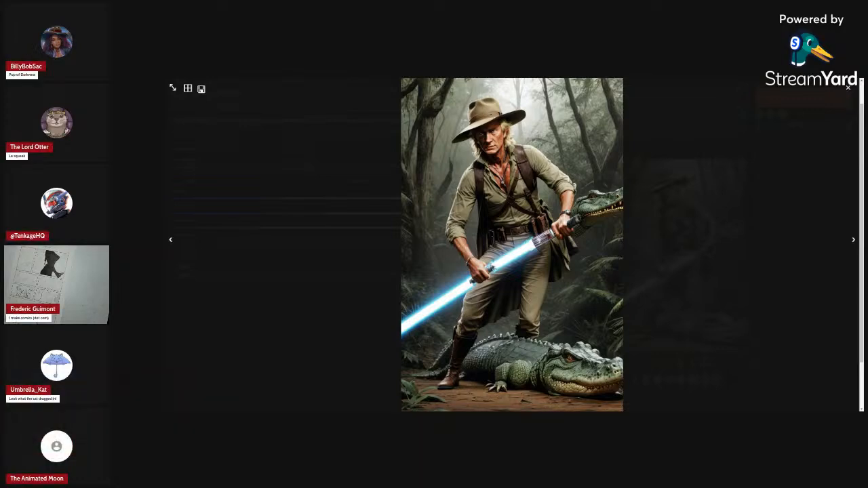
{"action": "left_click", "coordinate": [855, 240]}
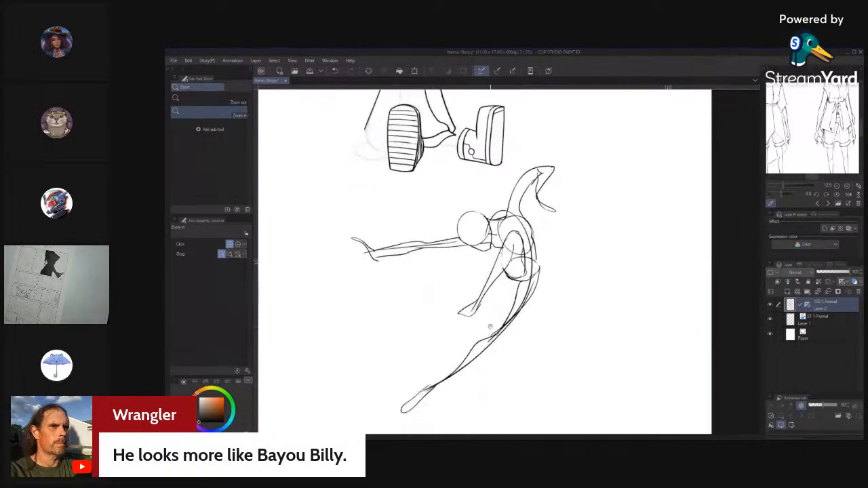
{"action": "key", "text": "h"}
{"action": "left_click_drag", "start_coordinate": [491, 327], "coordinate": [588, 323]}
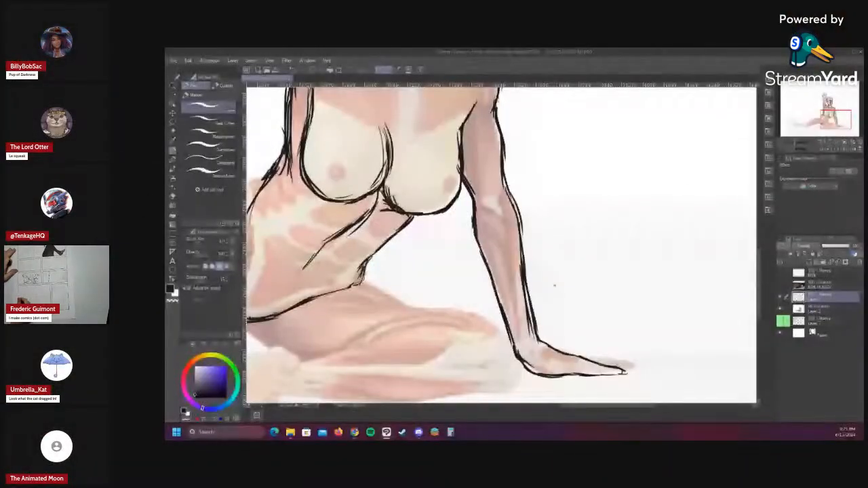
- In Clip Studio Paint, check the whole seated figure, frame its torso and folded leg, and ready the Pen tool for inking
{"action": "key", "text": "ctrl+space"}
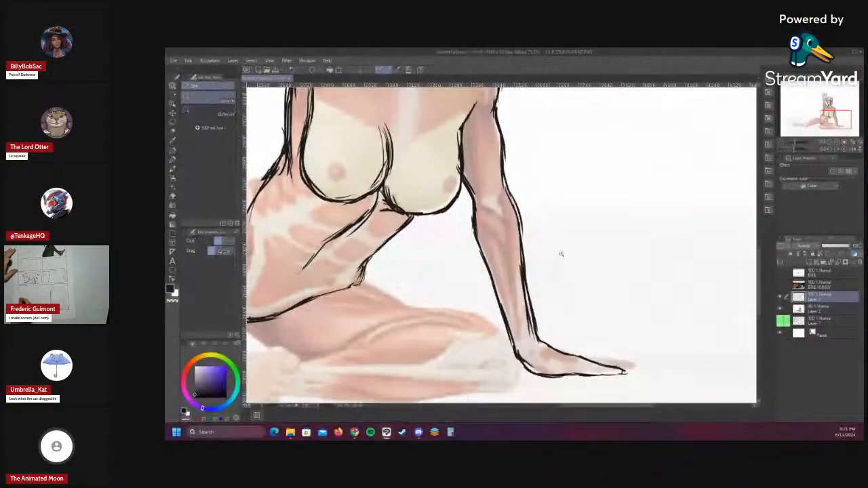
{"action": "left_click_drag", "start_coordinate": [576, 279], "coordinate": [564, 278]}
{"action": "left_click", "coordinate": [581, 299], "text": "alt"}
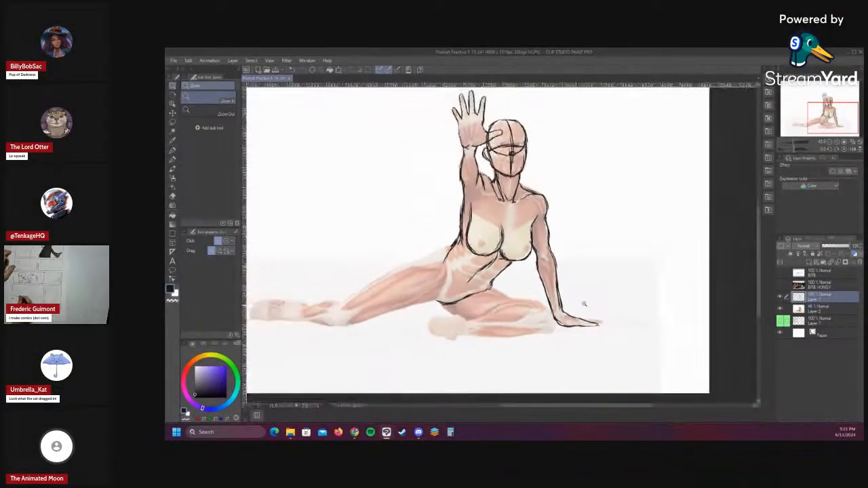
{"action": "left_click_drag", "start_coordinate": [506, 318], "coordinate": [544, 316]}
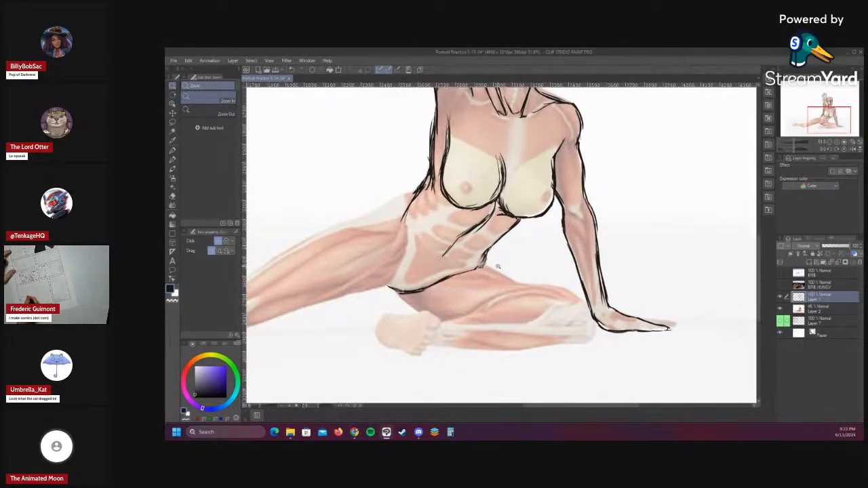
{"action": "key", "text": "p"}
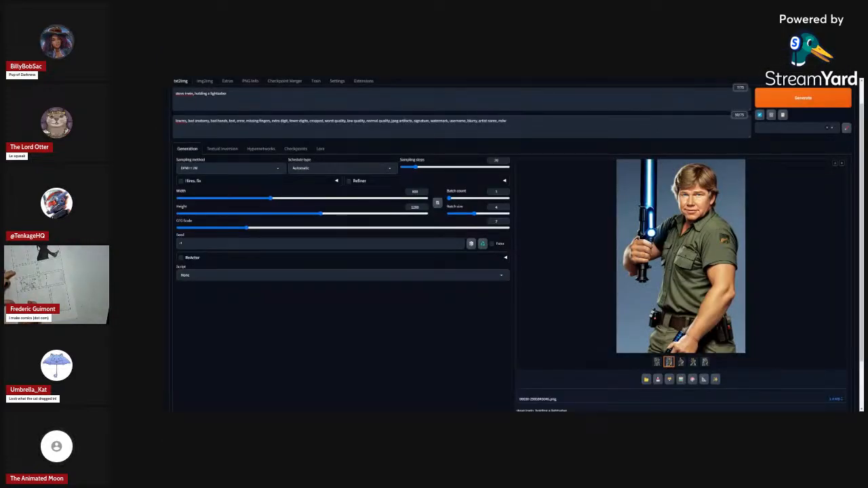
- In the Stable Diffusion web UI, examine the generated Steve Irwin lightsaber images one by one at full size
{"action": "left_click", "coordinate": [740, 266]}
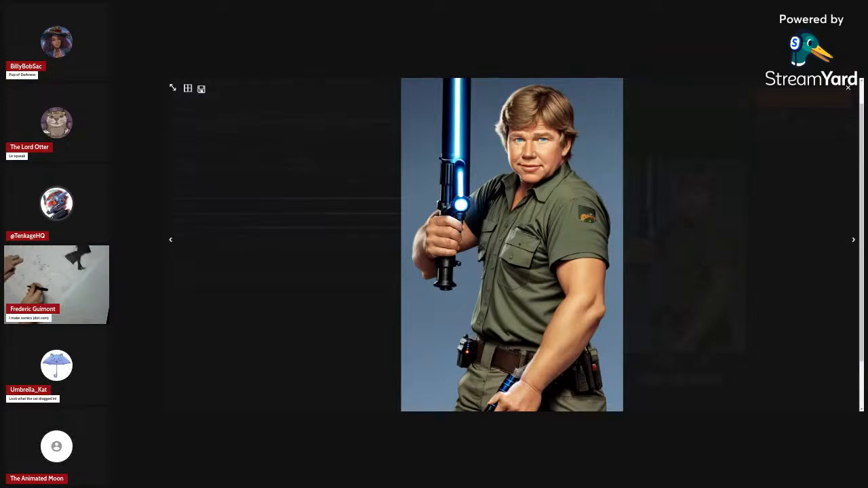
{"action": "left_click", "coordinate": [853, 243]}
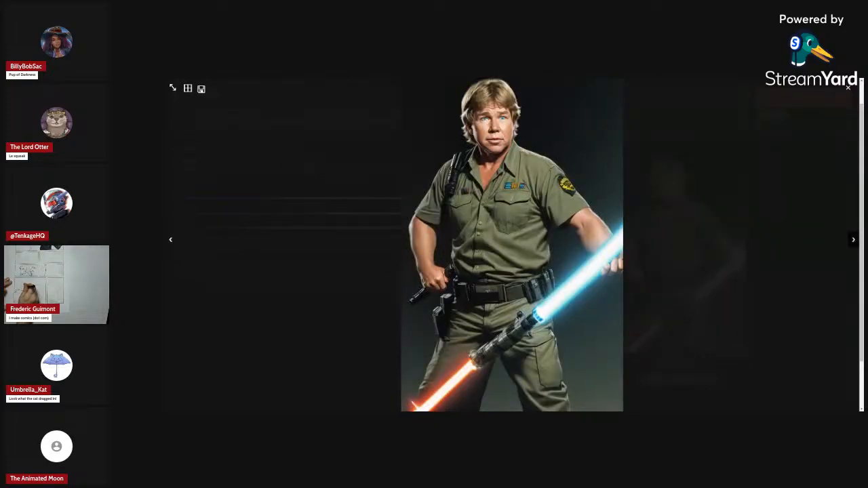
{"action": "left_click", "coordinate": [853, 243]}
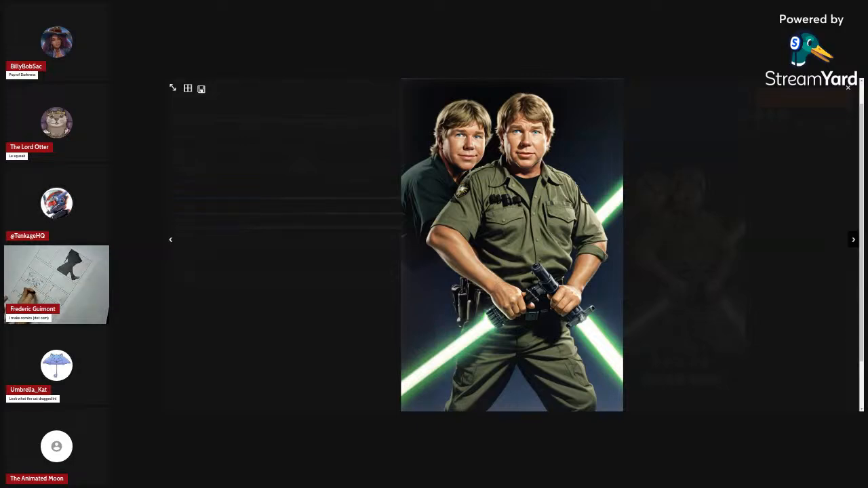
{"action": "left_click", "coordinate": [853, 241]}
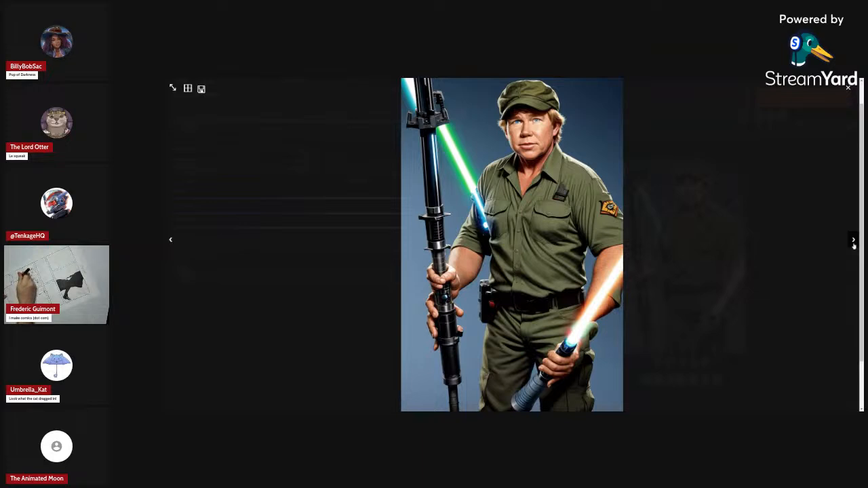
{"action": "left_click", "coordinate": [853, 242]}
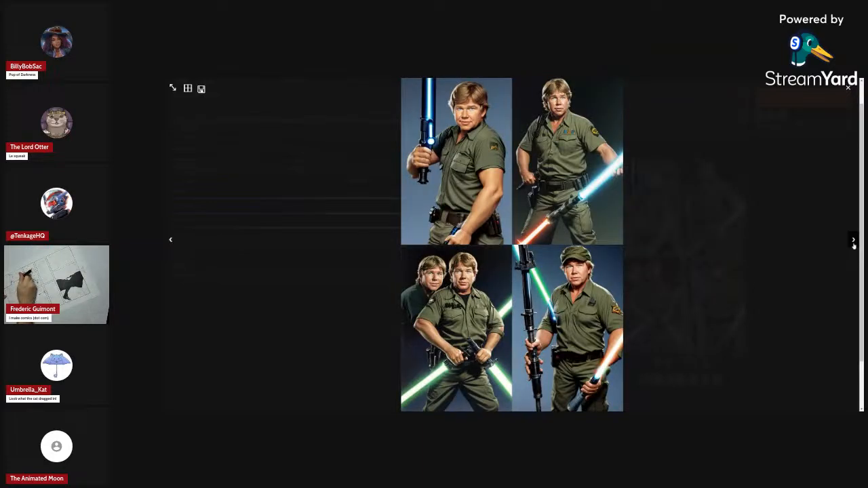
{"action": "left_click", "coordinate": [853, 243]}
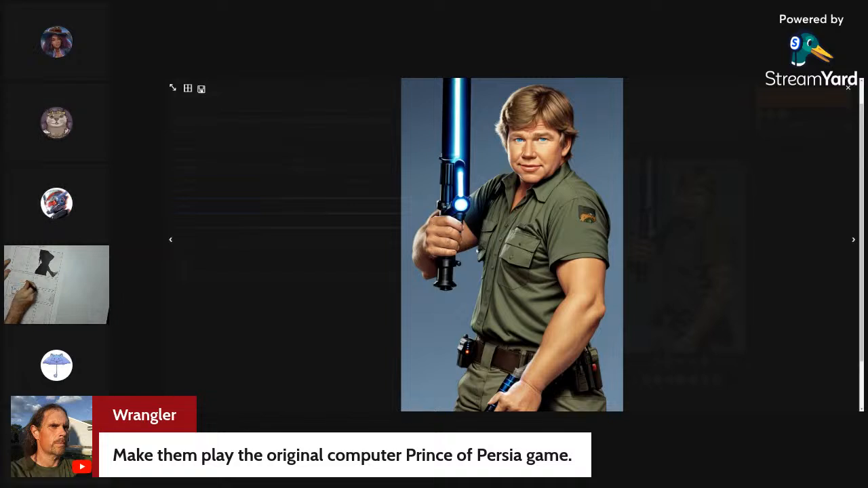
{"action": "left_click", "coordinate": [853, 242]}
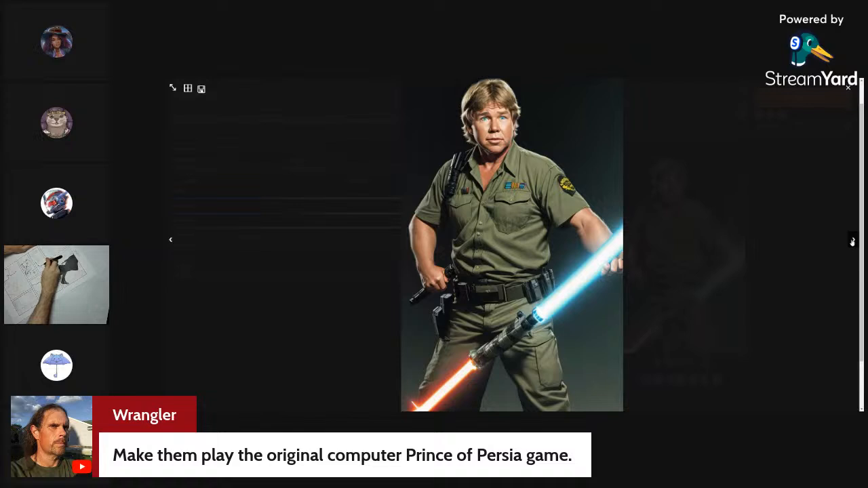
- Extend the txt2img prompt to "steve irwin, holding a lightsaber, rainbow hair" and generate a new batch
{"action": "left_click", "coordinate": [804, 141]}
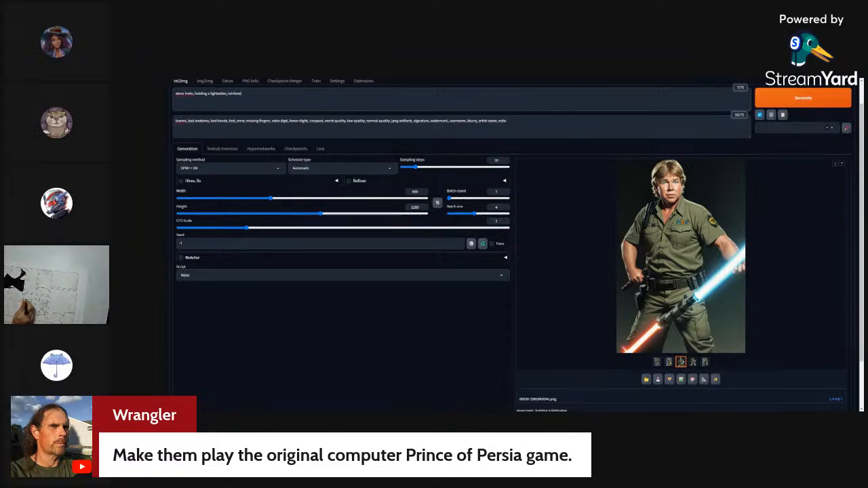
{"action": "left_click", "coordinate": [812, 102]}
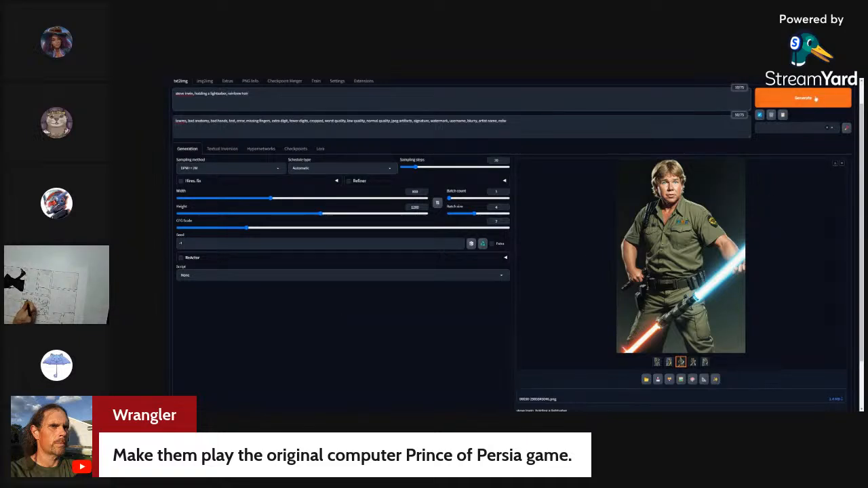
- Review each generated rainbow-hair image and return to the one holding the purple and teal lightsabers
{"action": "left_click", "coordinate": [656, 363]}
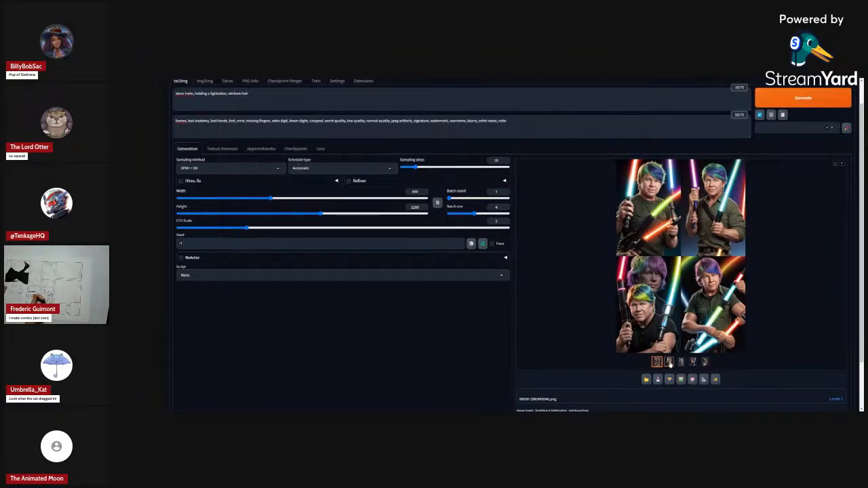
{"action": "left_click", "coordinate": [669, 361]}
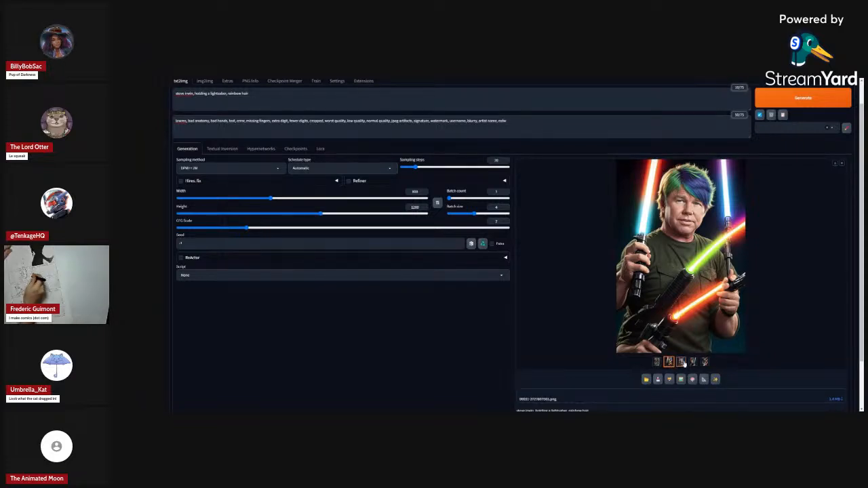
{"action": "left_click", "coordinate": [683, 362]}
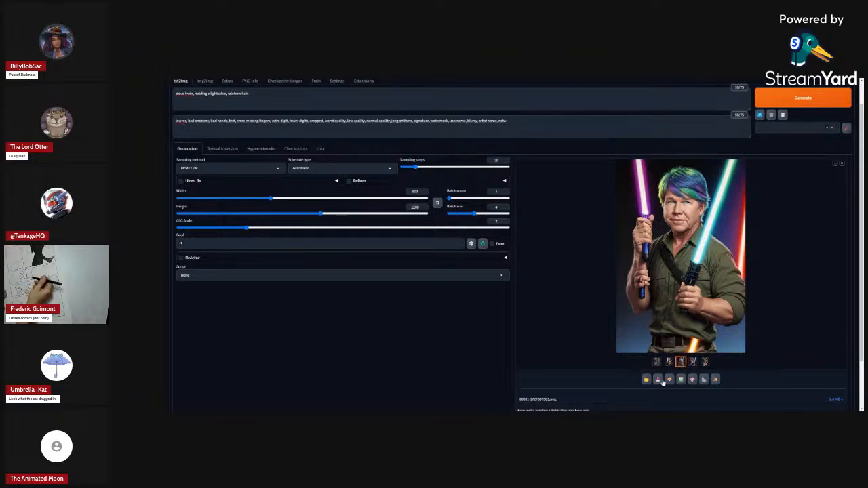
{"action": "left_click", "coordinate": [692, 362]}
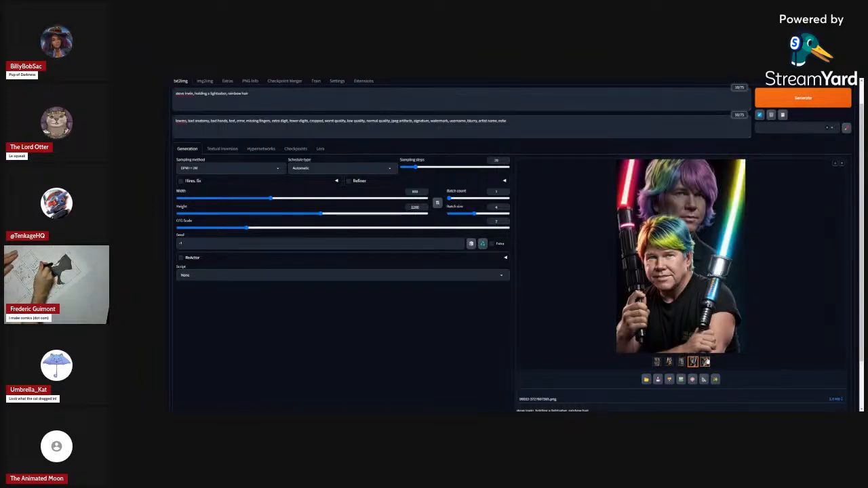
{"action": "left_click", "coordinate": [706, 362]}
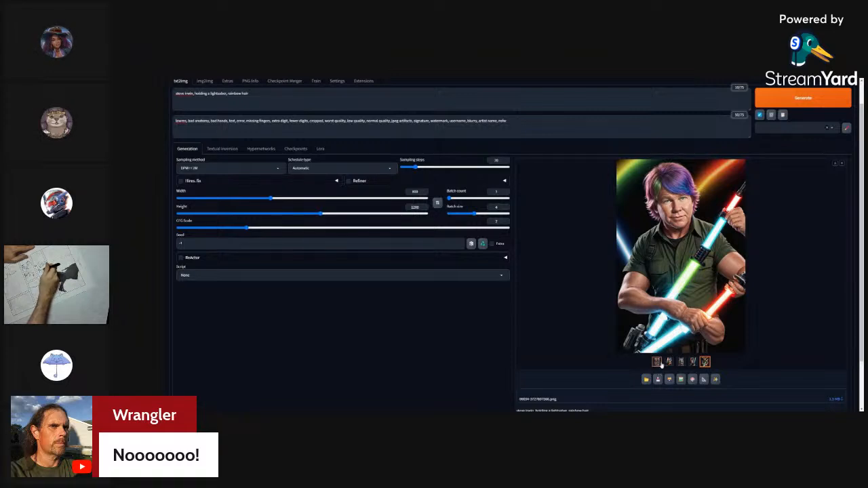
{"action": "left_click", "coordinate": [657, 362]}
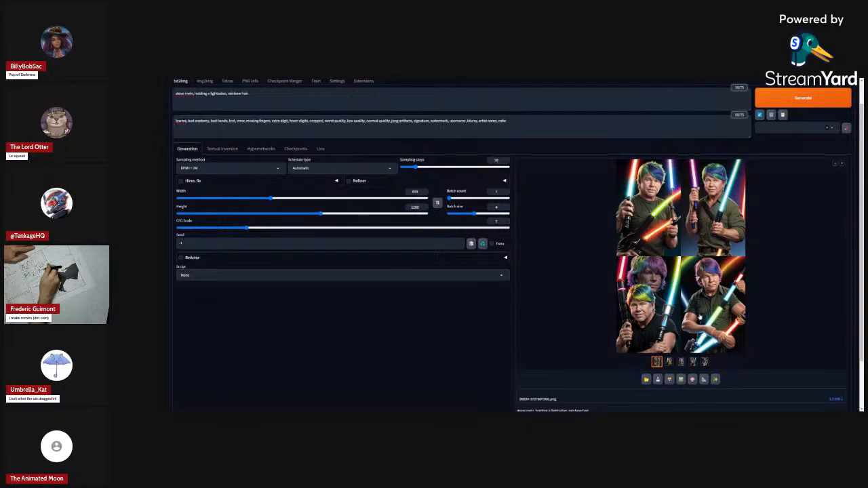
{"action": "left_click", "coordinate": [682, 365]}
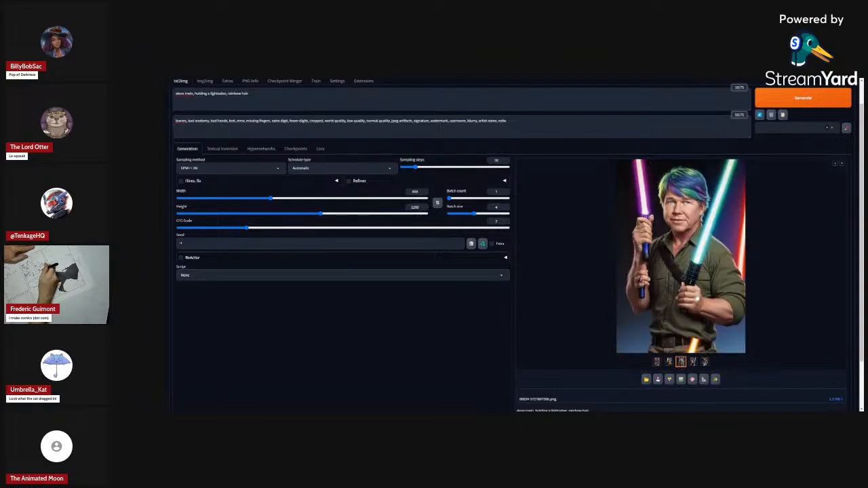
- Copy the rainbow-hair prompt into img2img in place of the Star Wars prompt, and load the purple and teal lightsaber picture as source image
{"action": "left_click_drag", "start_coordinate": [253, 94], "coordinate": [175, 94]}
{"action": "key", "text": "ctrl+c"}
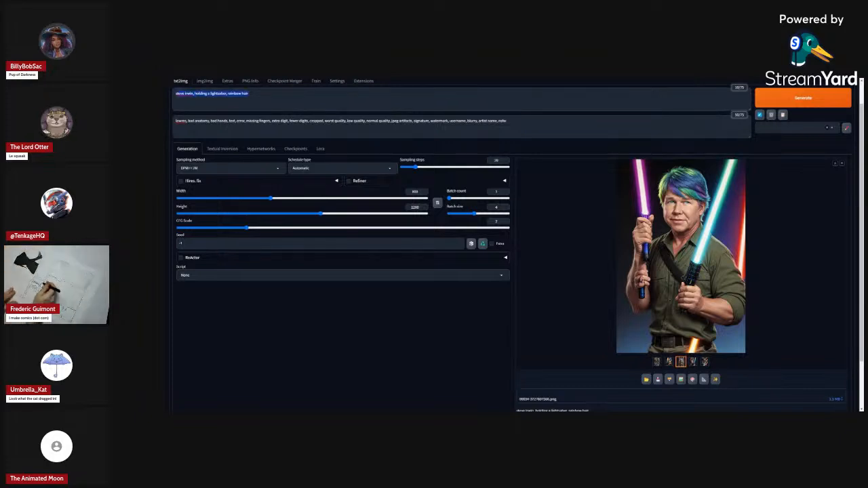
{"action": "left_click", "coordinate": [217, 102]}
{"action": "left_click", "coordinate": [204, 81]}
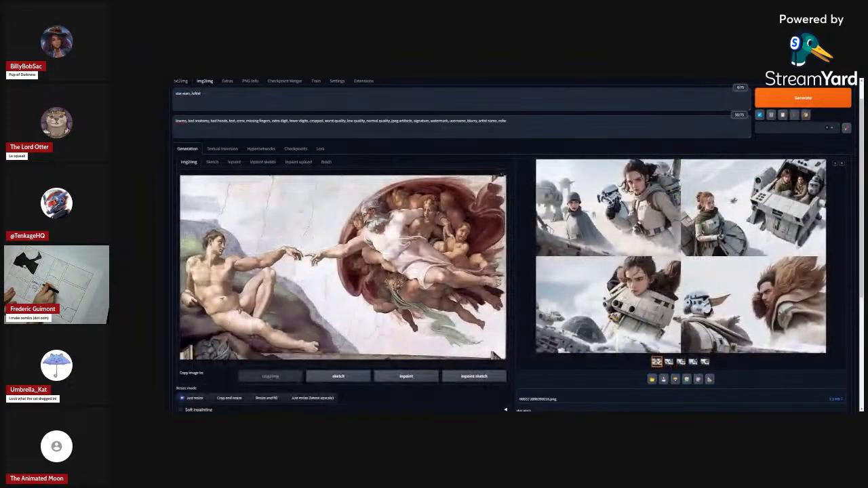
{"action": "key", "text": "ctrl+v"}
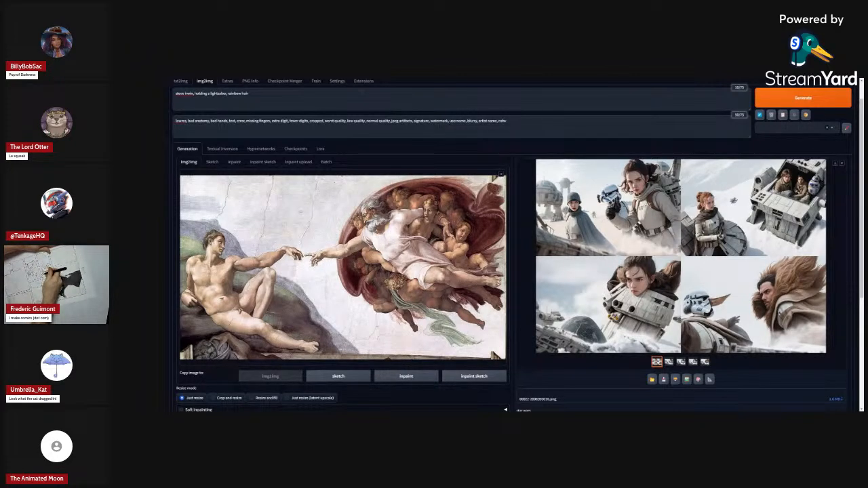
{"action": "left_click_drag", "start_coordinate": [170, 298], "coordinate": [254, 299]}
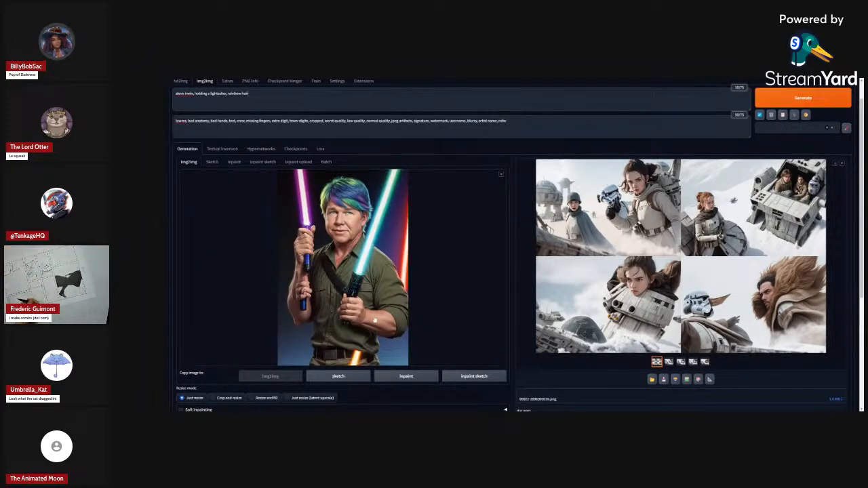
{"action": "scroll", "coordinate": [259, 292], "scroll_direction": "down", "scroll_amount": 3}
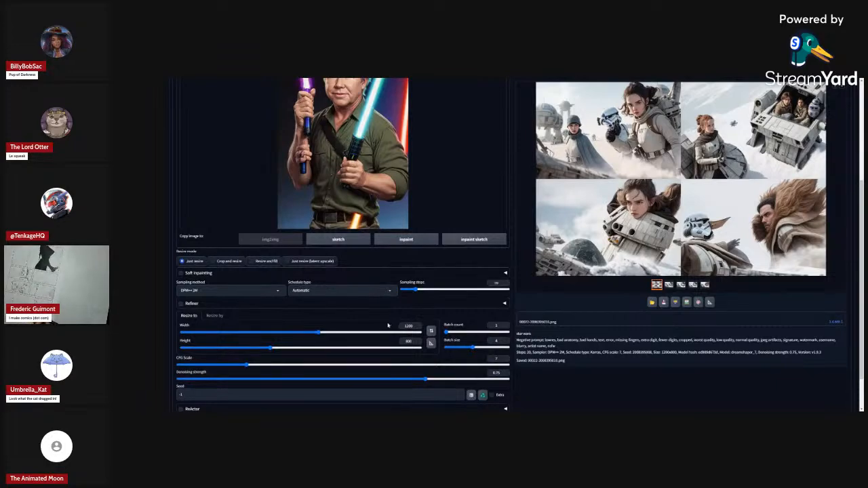
- Switch the img2img output sizing to the Resize by option
{"action": "left_click", "coordinate": [212, 316]}
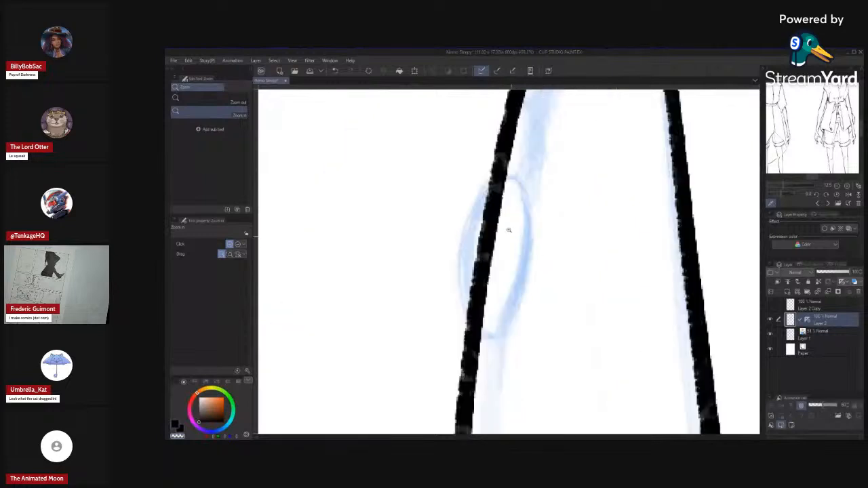
- In Clip Studio Paint, undo the last change and redraw the outline stroke across the blue sketched oval
{"action": "key", "text": "ctrl+z"}
{"action": "left_click_drag", "start_coordinate": [500, 170], "coordinate": [475, 376]}
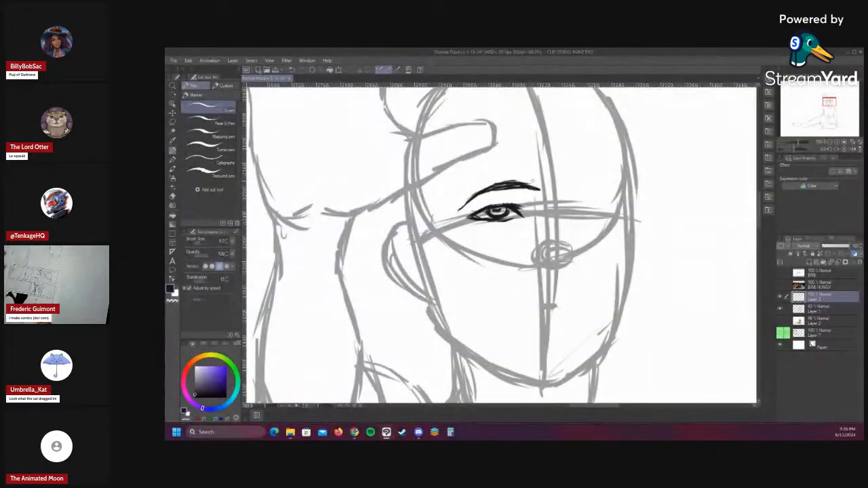
- In the portrait practice drawing, erase the inked eye and eyebrow from the face
{"action": "key", "text": "e"}
{"action": "mouse_move", "coordinate": [550, 189]}
{"action": "left_mouse_down"}
{"action": "mouse_move", "coordinate": [478, 189]}
{"action": "mouse_move", "coordinate": [496, 201]}
{"action": "mouse_move", "coordinate": [450, 215]}
{"action": "mouse_move", "coordinate": [523, 223]}
{"action": "left_mouse_up"}
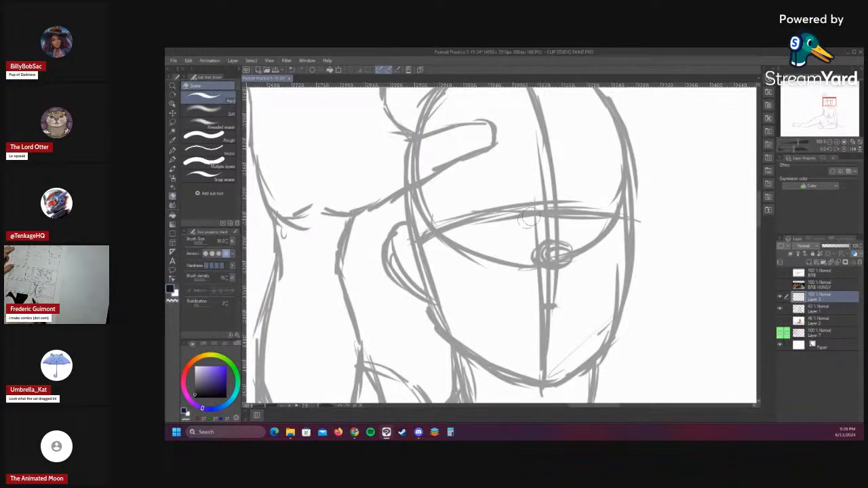
{"action": "key", "text": "p"}
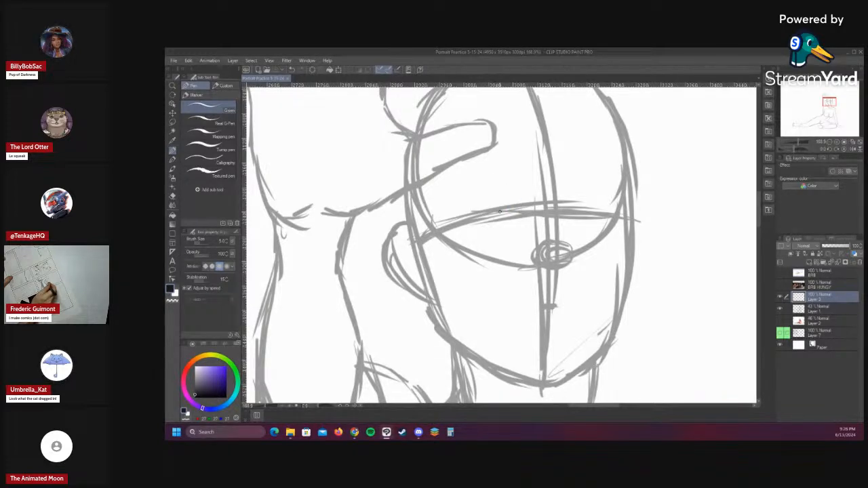
{"action": "left_click_drag", "start_coordinate": [499, 208], "coordinate": [501, 222]}
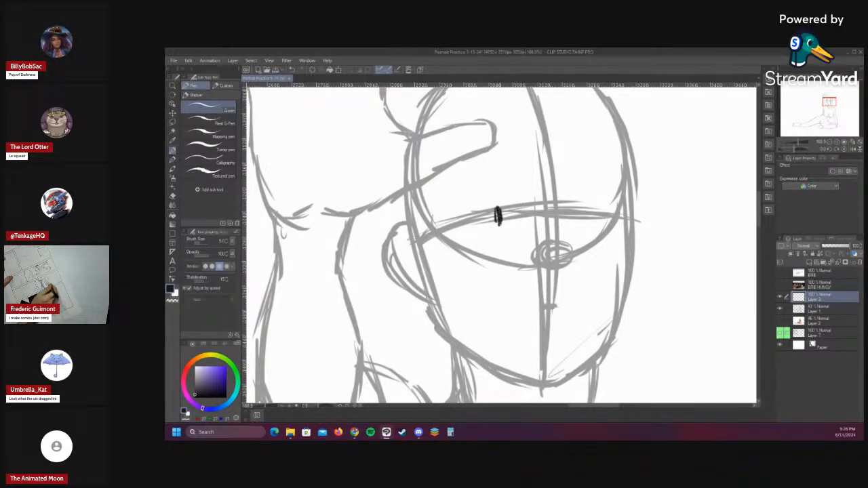
{"action": "left_click_drag", "start_coordinate": [578, 206], "coordinate": [581, 223]}
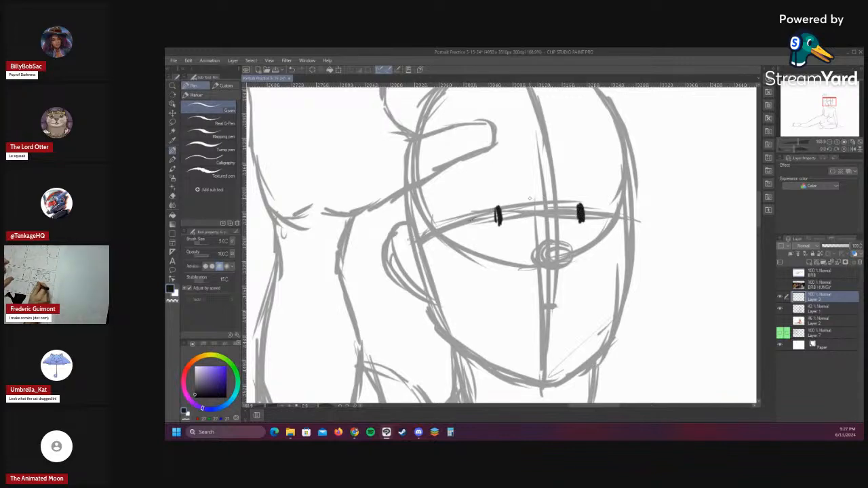
{"action": "key", "text": "e"}
{"action": "left_click_drag", "start_coordinate": [498, 207], "coordinate": [500, 224]}
{"action": "left_click_drag", "start_coordinate": [579, 204], "coordinate": [581, 223]}
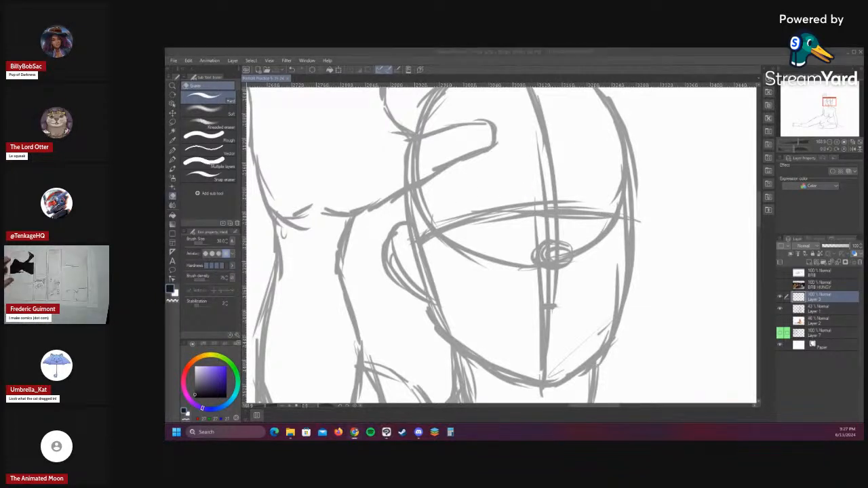
{"action": "left_click", "coordinate": [603, 53]}
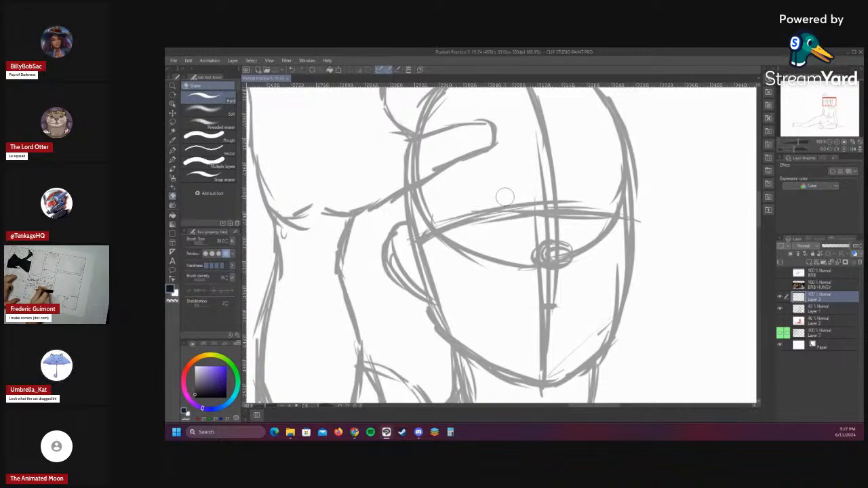
{"action": "key", "text": "p"}
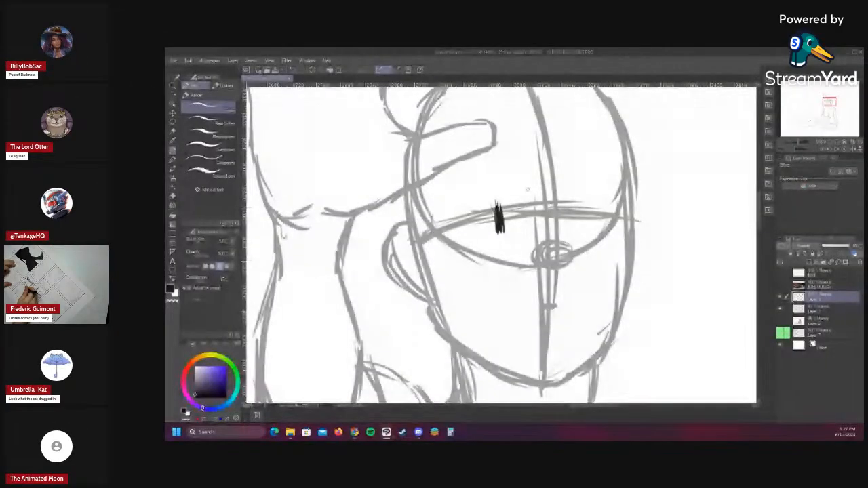
{"action": "left_click_drag", "start_coordinate": [500, 210], "coordinate": [509, 242]}
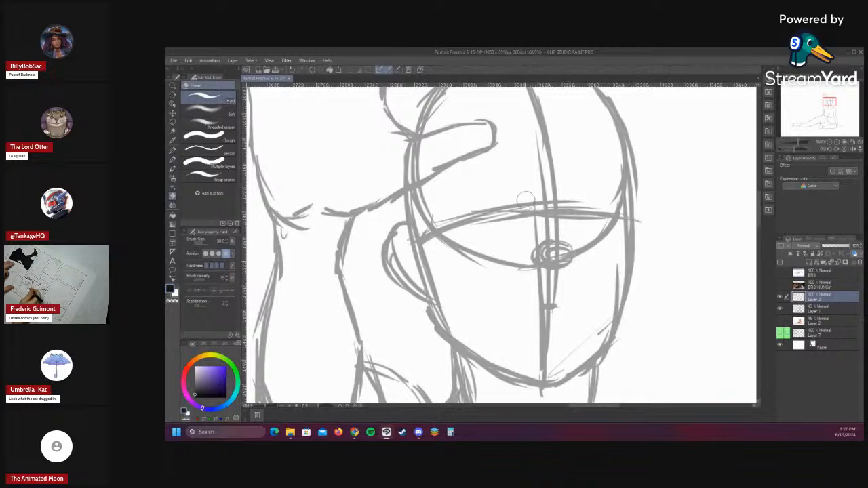
- Sketch overlapping black circles for both eyes along the face's horizontal guide line
{"action": "key", "text": "p"}
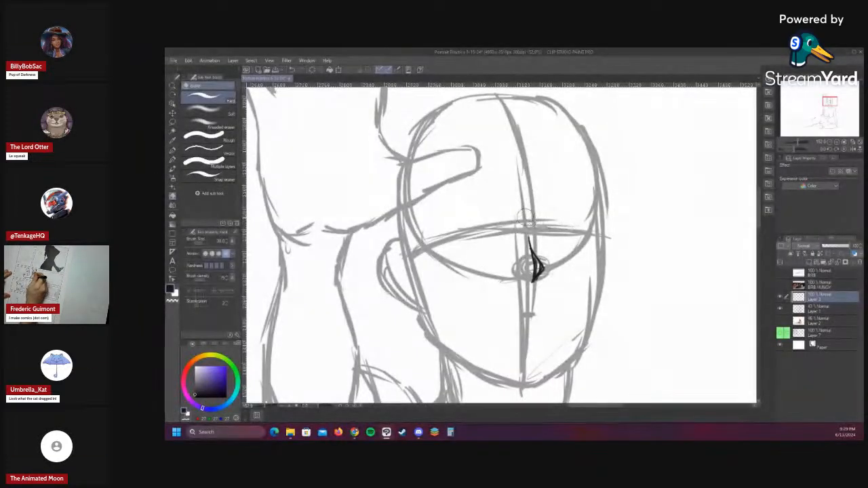
{"action": "key", "text": "p"}
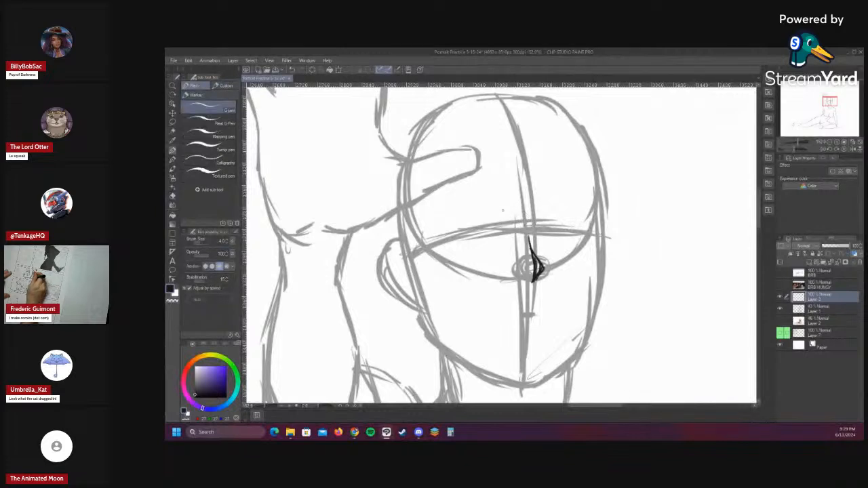
{"action": "mouse_move", "coordinate": [484, 228]}
{"action": "left_mouse_down"}
{"action": "mouse_move", "coordinate": [469, 239]}
{"action": "mouse_move", "coordinate": [483, 218]}
{"action": "left_mouse_up"}
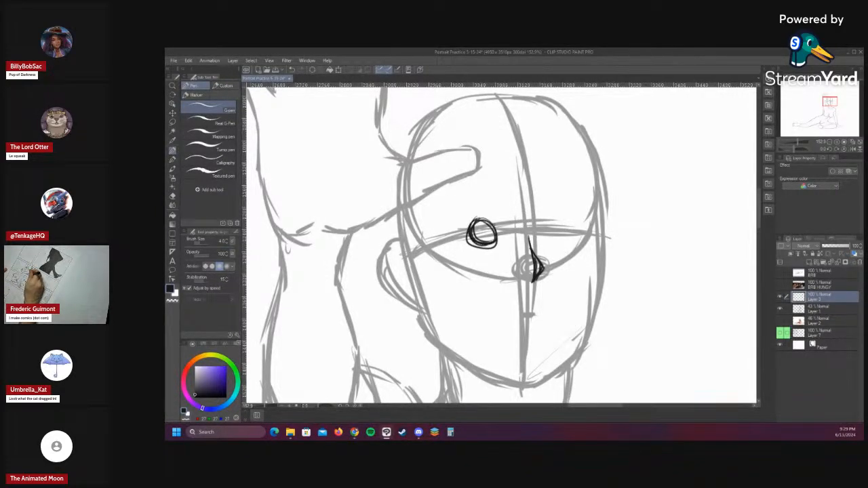
{"action": "mouse_move", "coordinate": [557, 221]}
{"action": "left_mouse_down"}
{"action": "mouse_move", "coordinate": [555, 234]}
{"action": "mouse_move", "coordinate": [574, 226]}
{"action": "mouse_move", "coordinate": [568, 245]}
{"action": "left_mouse_up"}
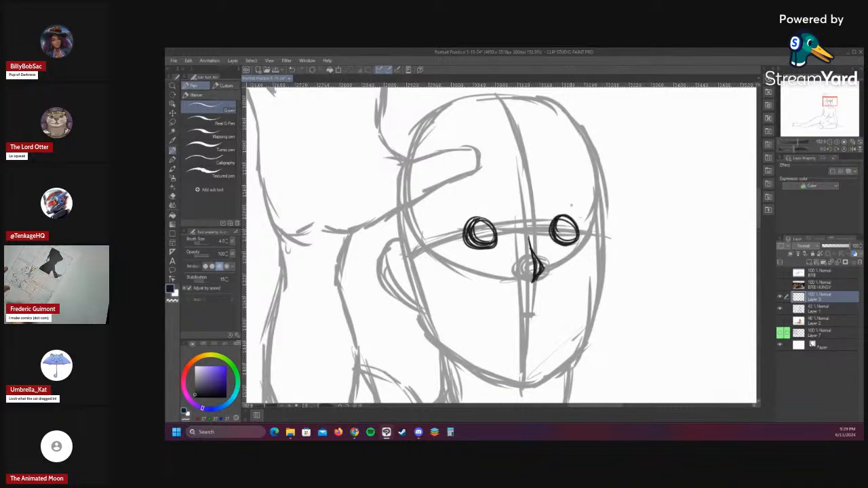
{"action": "mouse_move", "coordinate": [562, 216]}
{"action": "left_mouse_down"}
{"action": "mouse_move", "coordinate": [553, 238]}
{"action": "mouse_move", "coordinate": [580, 226]}
{"action": "mouse_move", "coordinate": [561, 242]}
{"action": "left_mouse_up"}
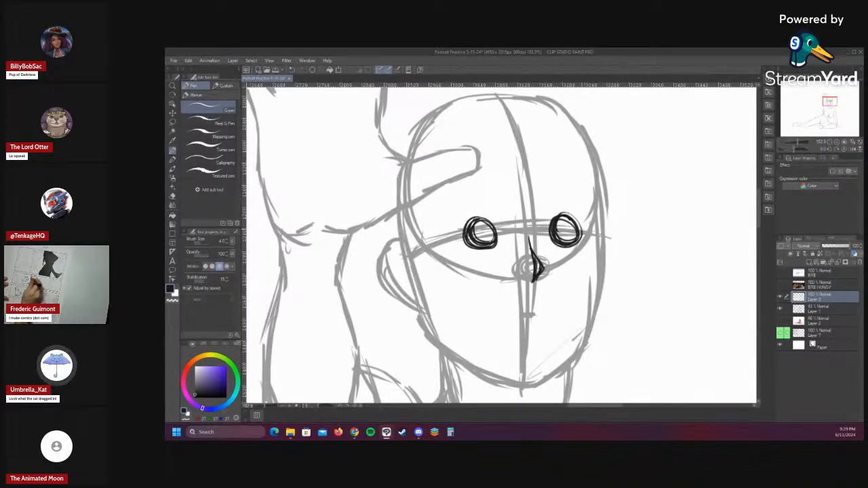
{"action": "key", "text": "ctrl+space"}
{"action": "left_click_drag", "start_coordinate": [498, 197], "coordinate": [461, 197]}
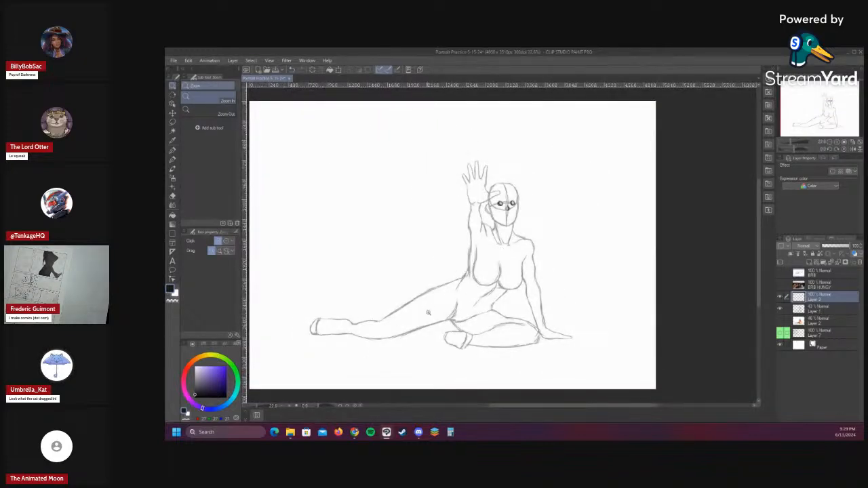
{"action": "left_click_drag", "start_coordinate": [501, 190], "coordinate": [494, 210]}
{"action": "key", "text": "p"}
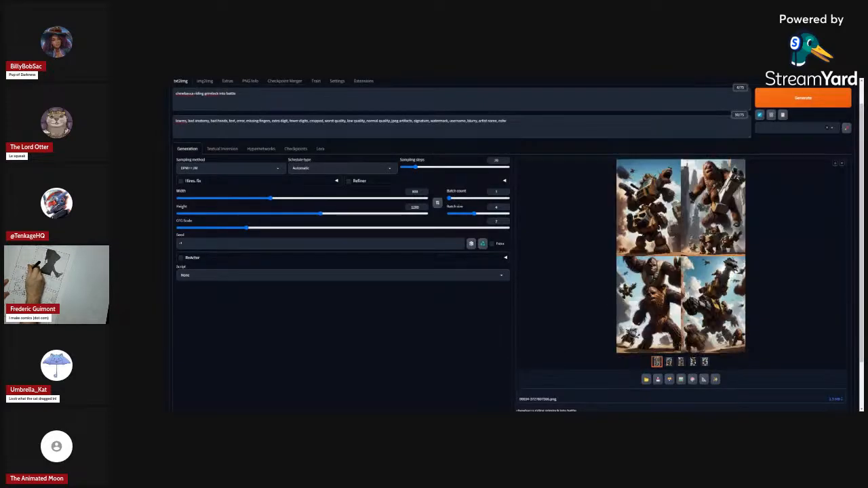
- In the Stable Diffusion web UI, review the generated Chewbacca battle images, viewing the last three at full size
{"action": "left_click", "coordinate": [669, 361]}
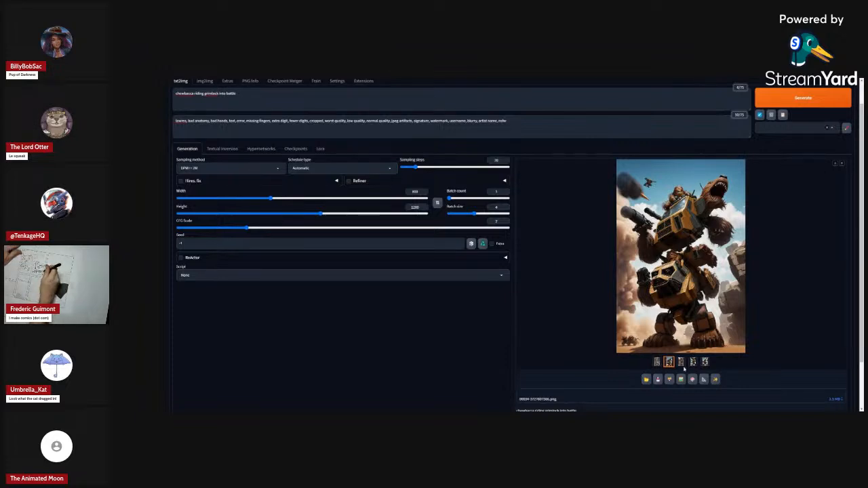
{"action": "left_click", "coordinate": [682, 364]}
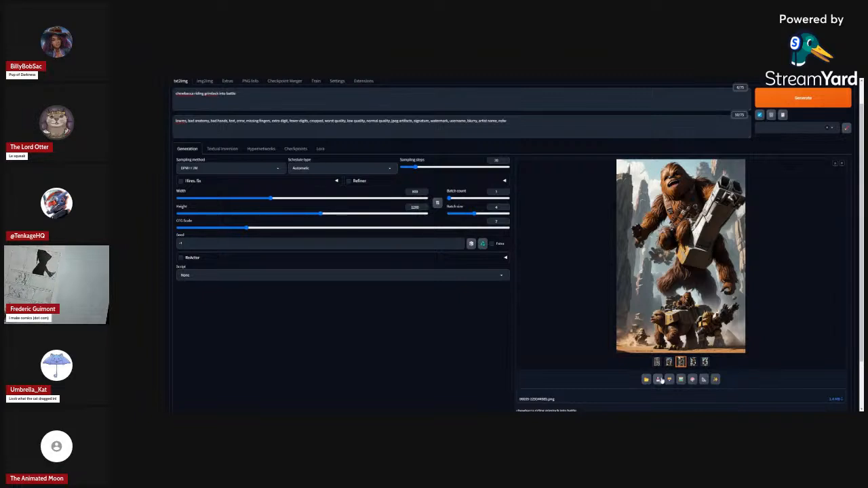
{"action": "left_click", "coordinate": [693, 362]}
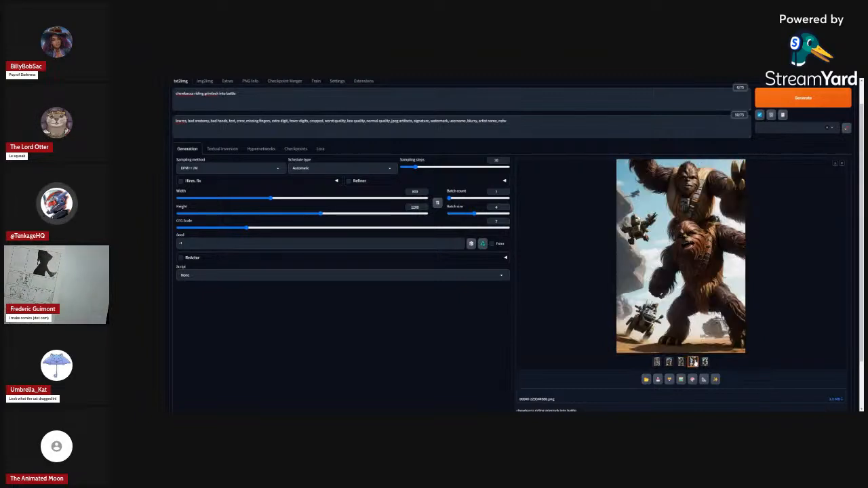
{"action": "left_click", "coordinate": [681, 363]}
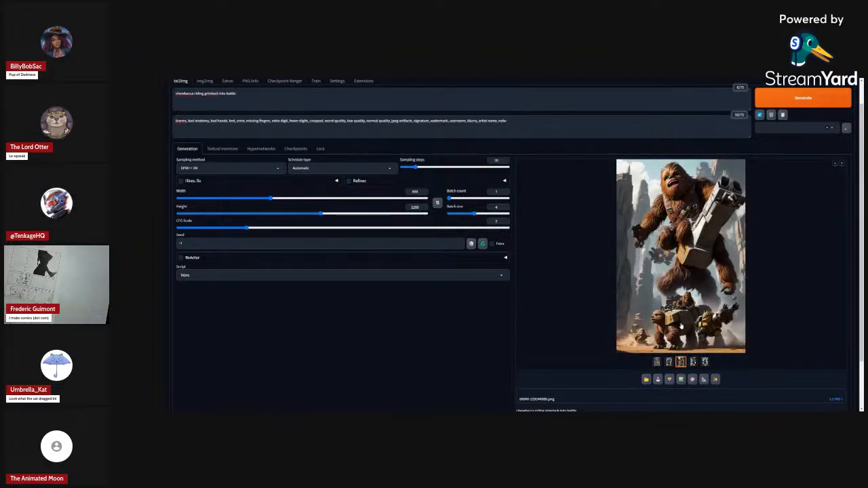
{"action": "left_click", "coordinate": [680, 325]}
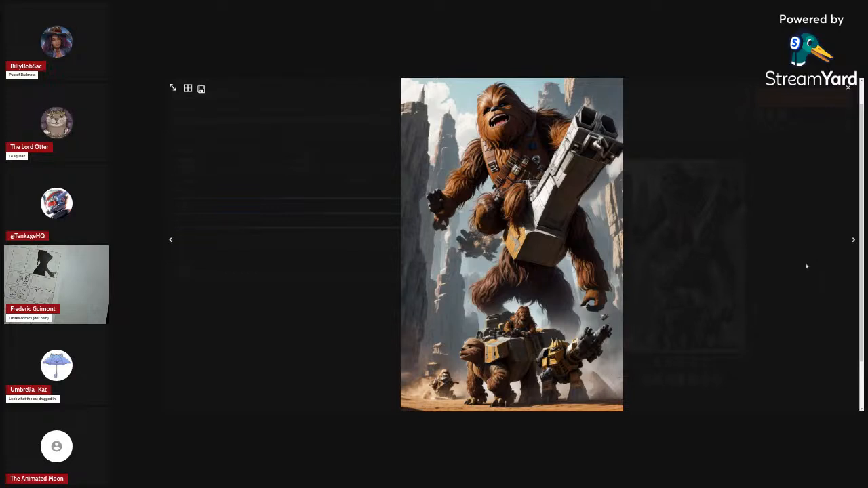
{"action": "left_click", "coordinate": [854, 241]}
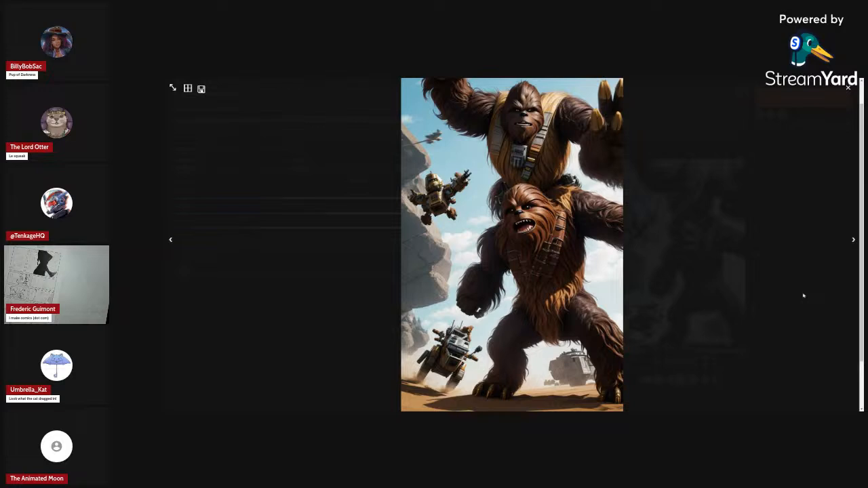
{"action": "left_click", "coordinate": [854, 241]}
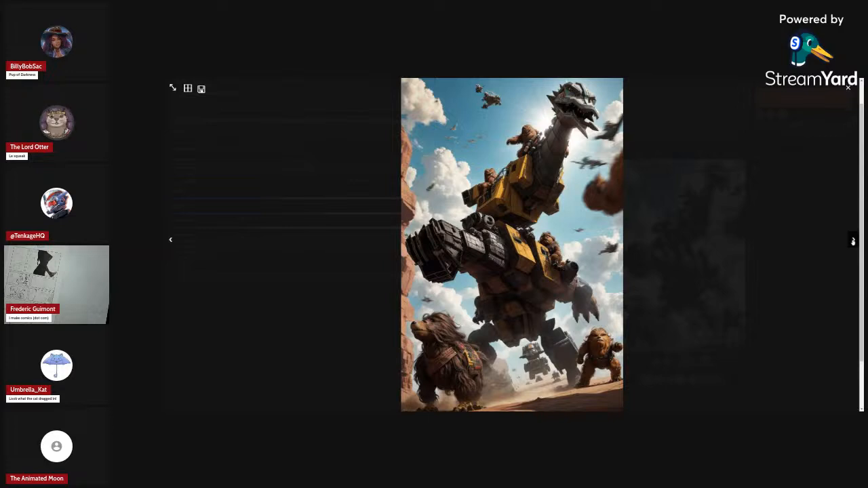
{"action": "left_click", "coordinate": [796, 271]}
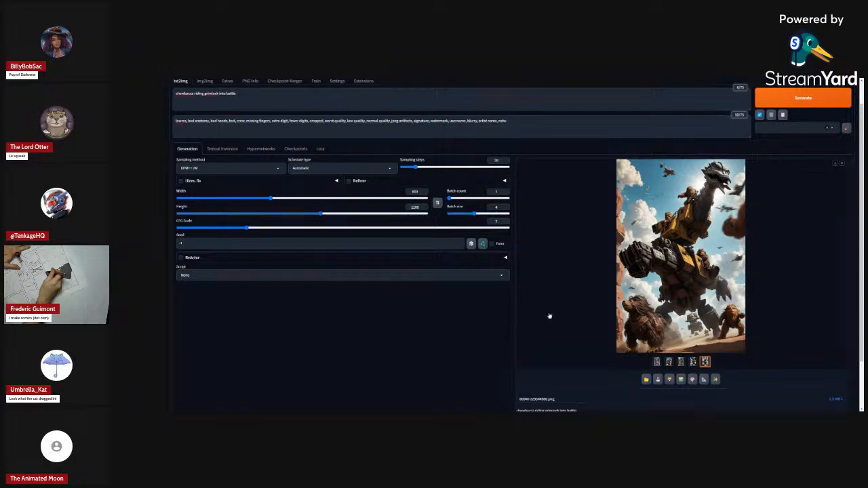
- Compare the last two Chewbacca images and the four-image grid once more in the result gallery
{"action": "left_click", "coordinate": [692, 362]}
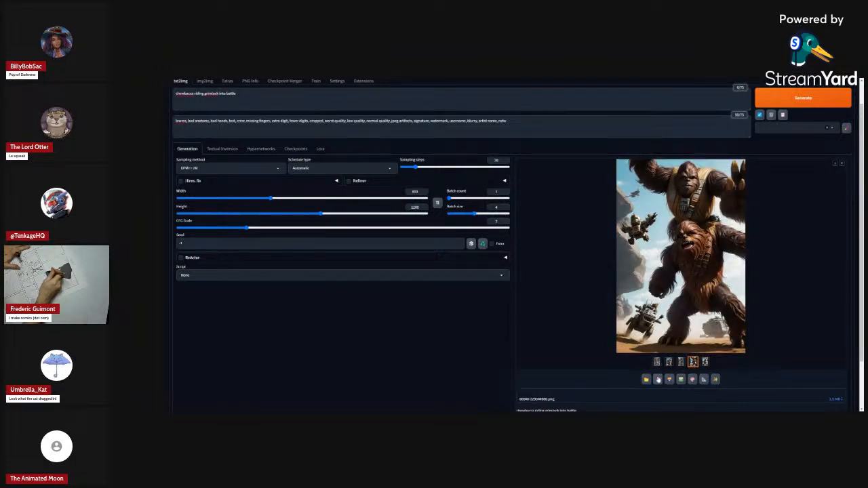
{"action": "left_click", "coordinate": [704, 361]}
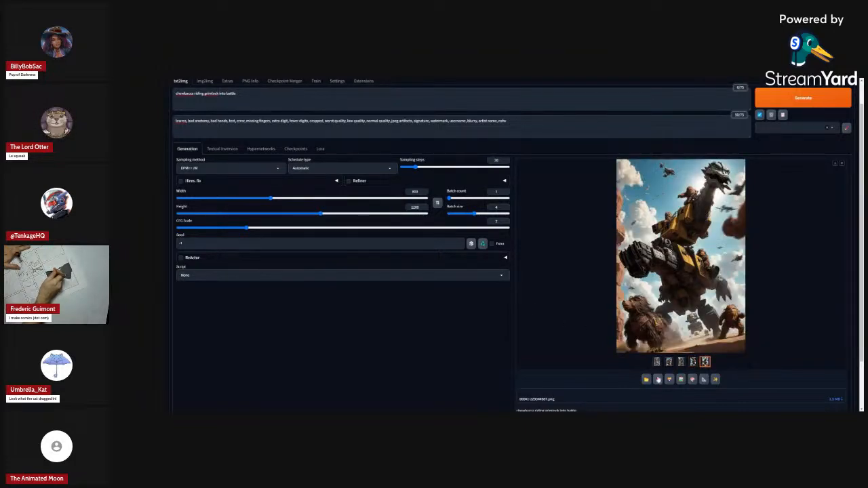
{"action": "left_click", "coordinate": [657, 363]}
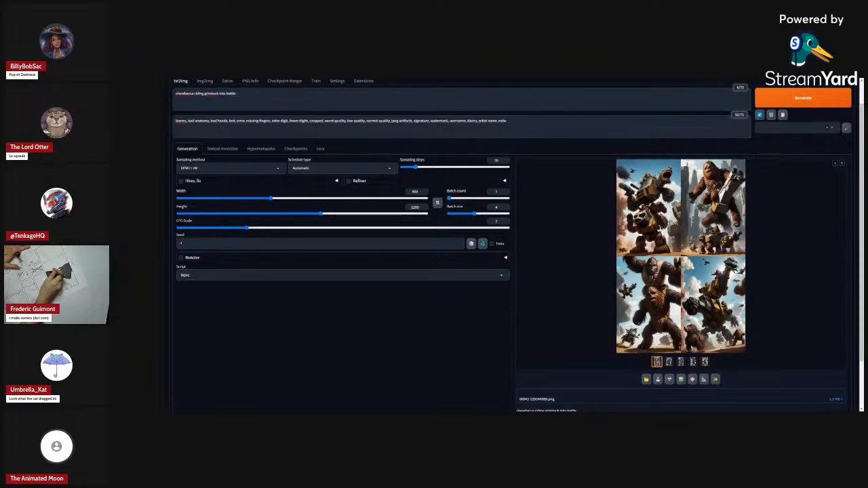
{"action": "left_click", "coordinate": [704, 361]}
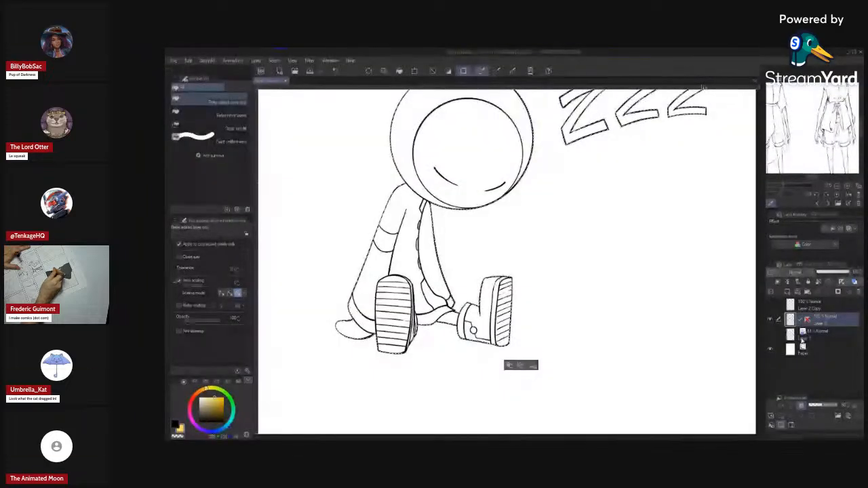
- In the Clip Studio Paint sleeping-figure drawing, add a new layer above Layer 1 and fill the selected figure with yellow
{"action": "left_click", "coordinate": [802, 339]}
{"action": "left_click", "coordinate": [787, 292]}
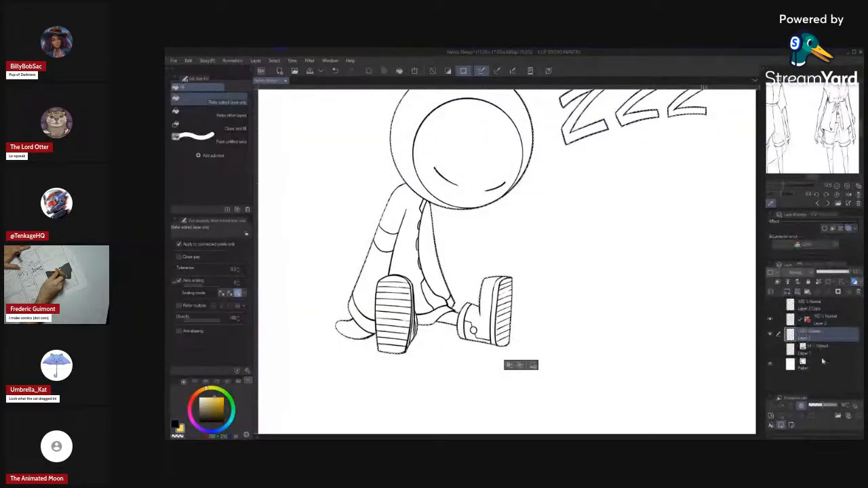
{"action": "left_click", "coordinate": [444, 294]}
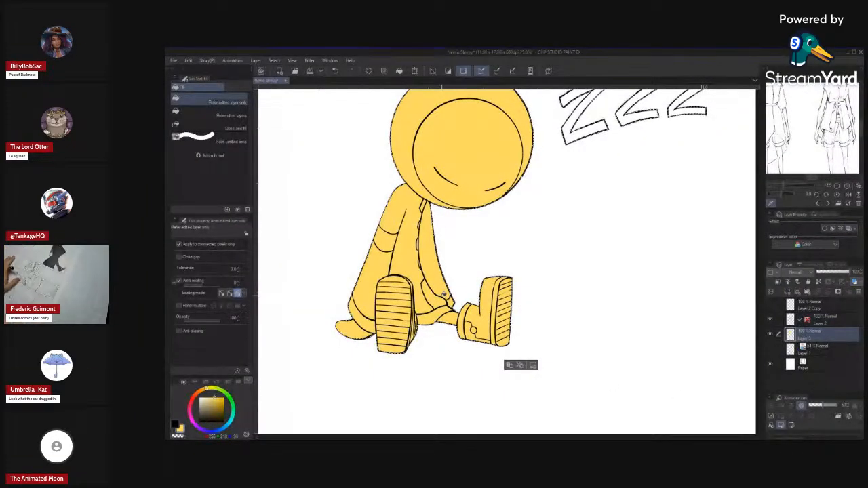
- Clear the selection around the figure and lettering, and toggle the visibility of the yellow fill layer
{"action": "key", "text": "ctrl+space"}
{"action": "left_click_drag", "start_coordinate": [579, 309], "coordinate": [560, 318]}
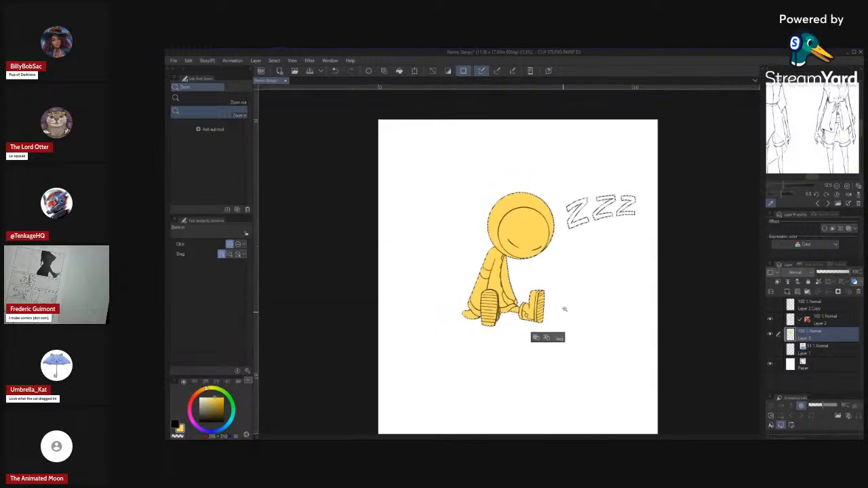
{"action": "left_click_drag", "start_coordinate": [562, 272], "coordinate": [591, 252]}
{"action": "key", "text": "ctrl+d"}
{"action": "left_click_drag", "start_coordinate": [577, 335], "coordinate": [710, 354]}
{"action": "left_click", "coordinate": [771, 335]}
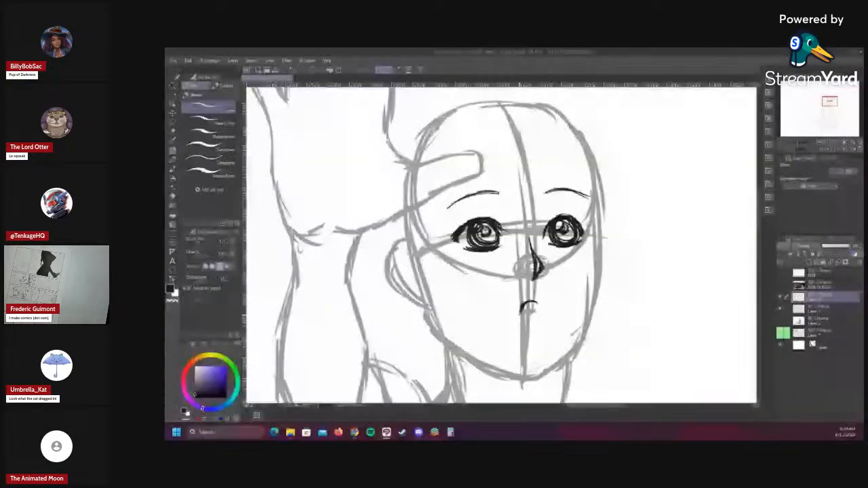
- In the portrait practice drawing, try a small rounded mouth below the nose, and erase it
{"action": "left_click_drag", "start_coordinate": [522, 309], "coordinate": [518, 321]}
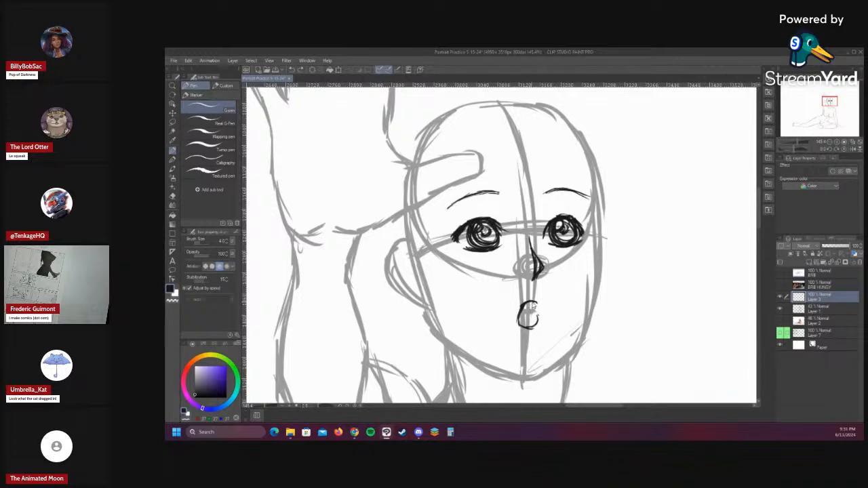
{"action": "key", "text": "e"}
{"action": "mouse_move", "coordinate": [526, 304]}
{"action": "left_mouse_down"}
{"action": "mouse_move", "coordinate": [526, 325]}
{"action": "mouse_move", "coordinate": [539, 326]}
{"action": "left_mouse_up"}
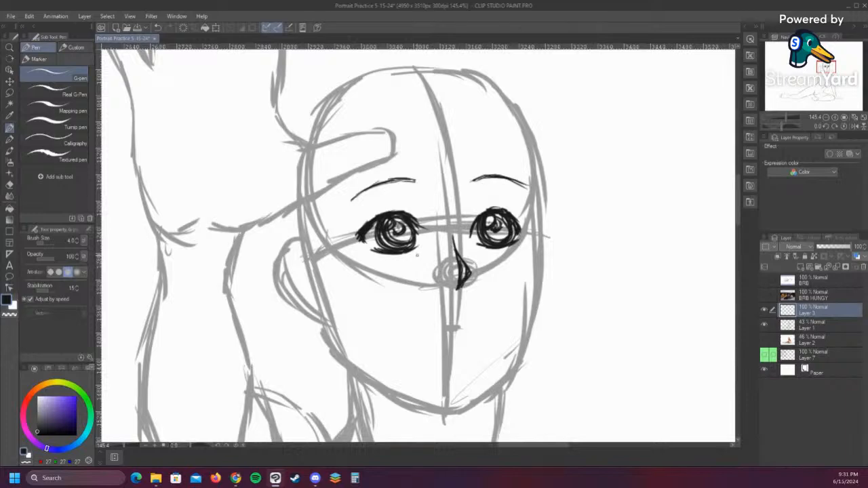
- Lasso both eyes on Layer 3 of the portrait, enlarge them with Free Transform and reposition them on the face
{"action": "key", "text": "m"}
{"action": "mouse_move", "coordinate": [341, 223]}
{"action": "left_mouse_down"}
{"action": "mouse_move", "coordinate": [408, 194]}
{"action": "mouse_move", "coordinate": [450, 206]}
{"action": "mouse_move", "coordinate": [507, 192]}
{"action": "mouse_move", "coordinate": [532, 205]}
{"action": "mouse_move", "coordinate": [519, 259]}
{"action": "left_mouse_up"}
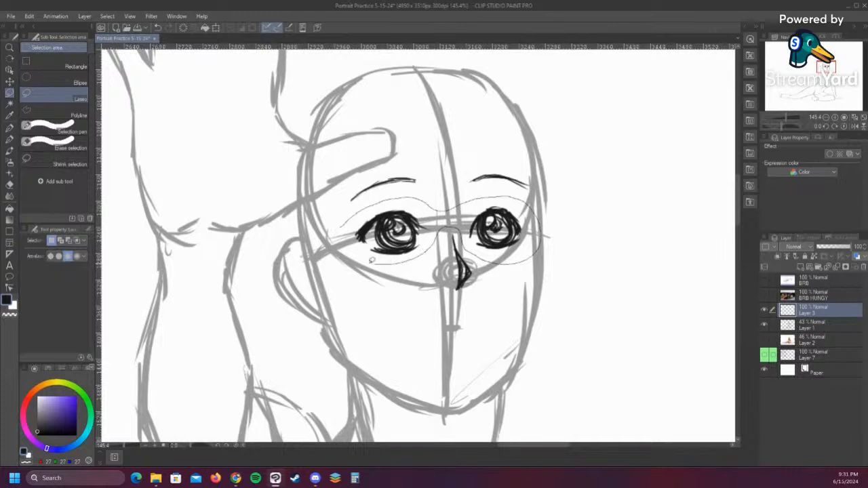
{"action": "left_click_drag", "start_coordinate": [343, 231], "coordinate": [342, 232]}
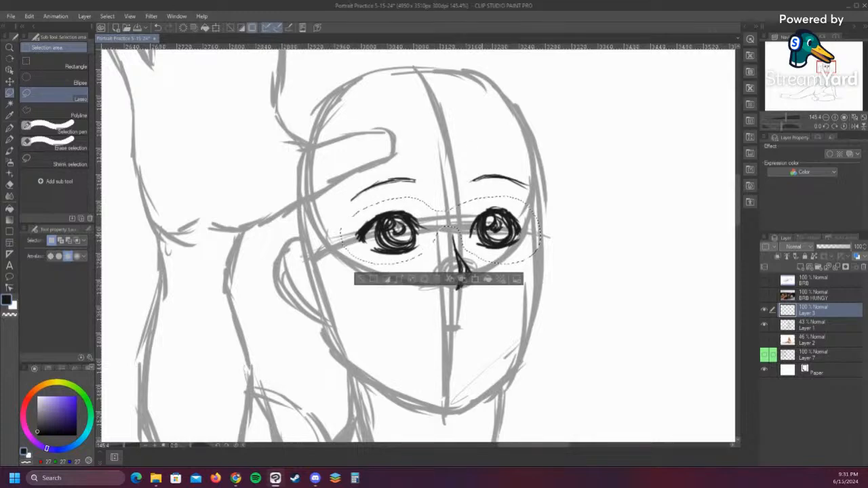
{"action": "key", "text": "ctrl+t"}
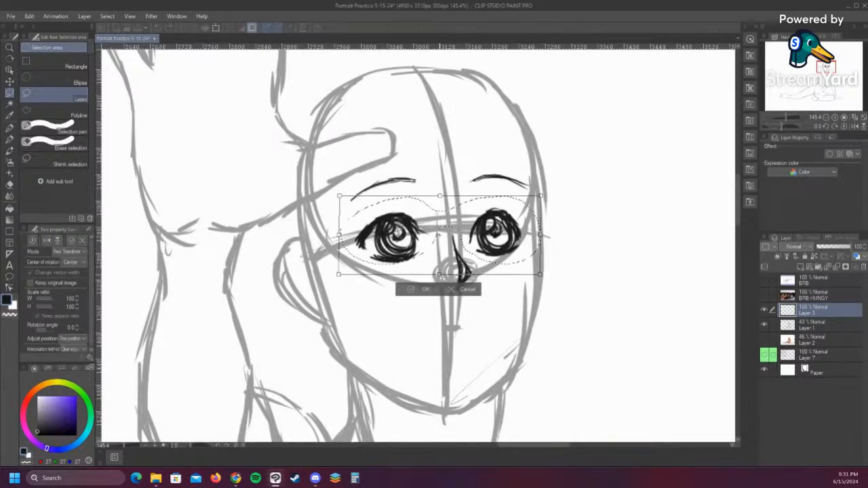
{"action": "left_click_drag", "start_coordinate": [439, 279], "coordinate": [440, 277]}
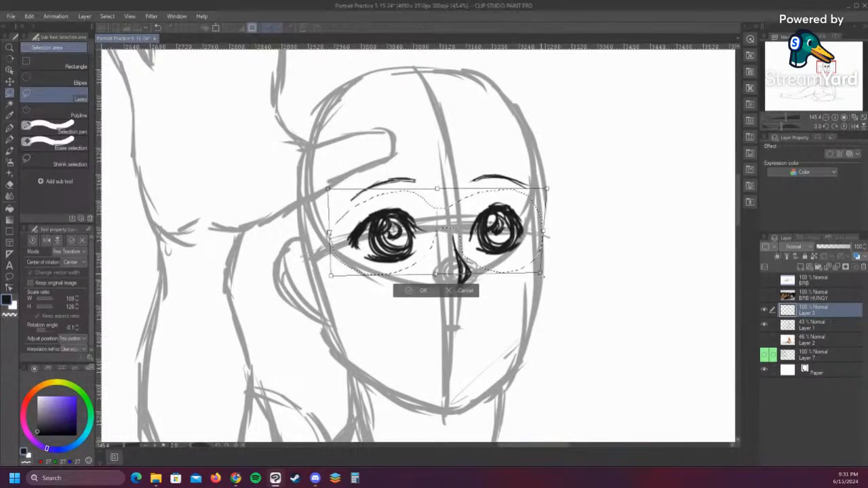
{"action": "left_click_drag", "start_coordinate": [547, 276], "coordinate": [550, 280]}
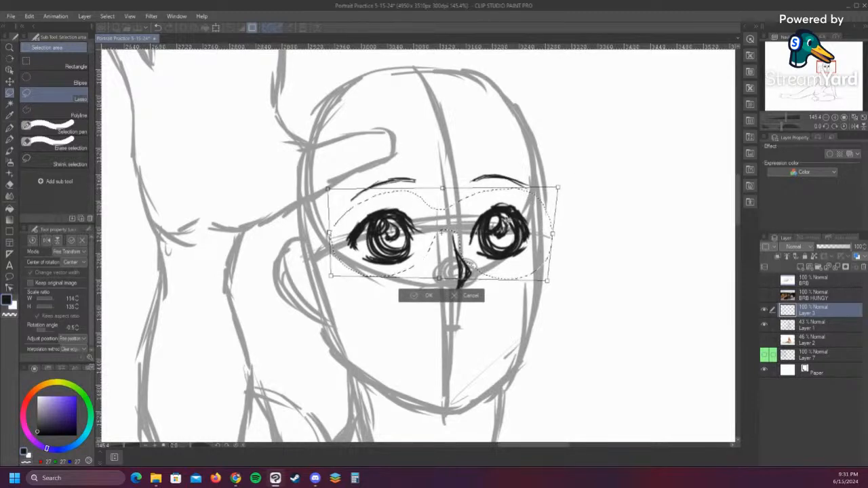
{"action": "left_click_drag", "start_coordinate": [561, 181], "coordinate": [582, 181]}
{"action": "left_click_drag", "start_coordinate": [441, 234], "coordinate": [443, 233]}
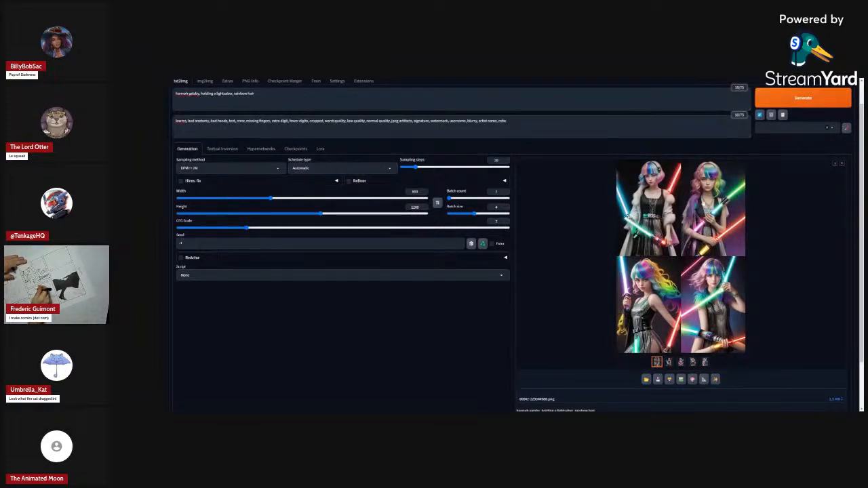
- In Stable Diffusion, review the four rainbow-haired lightsaber images and their grid, and switch to image-to-image generation
{"action": "left_click", "coordinate": [668, 362]}
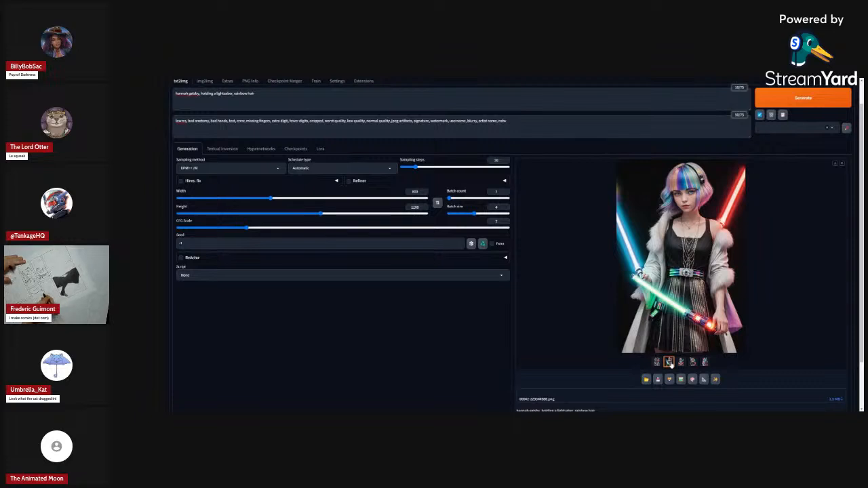
{"action": "left_click", "coordinate": [681, 362]}
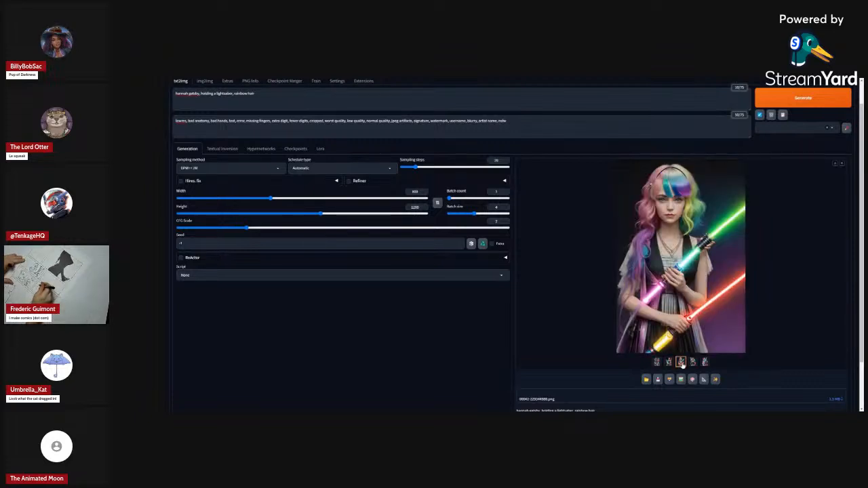
{"action": "left_click", "coordinate": [692, 362]}
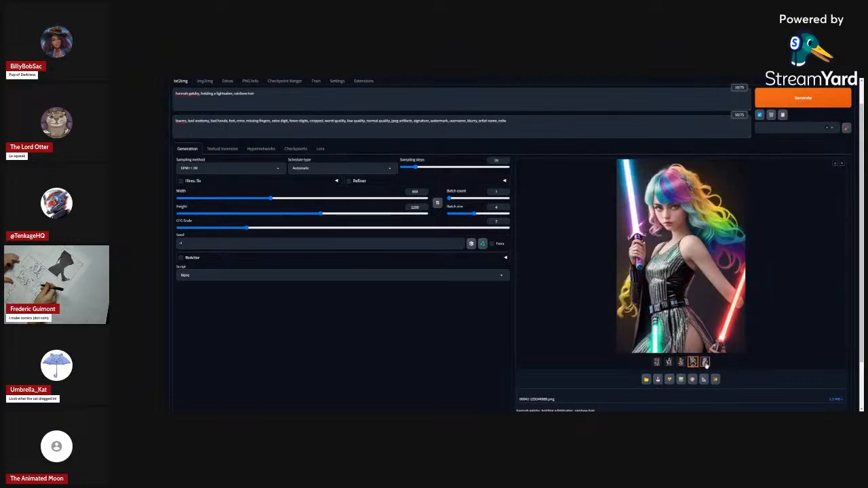
{"action": "left_click", "coordinate": [705, 363]}
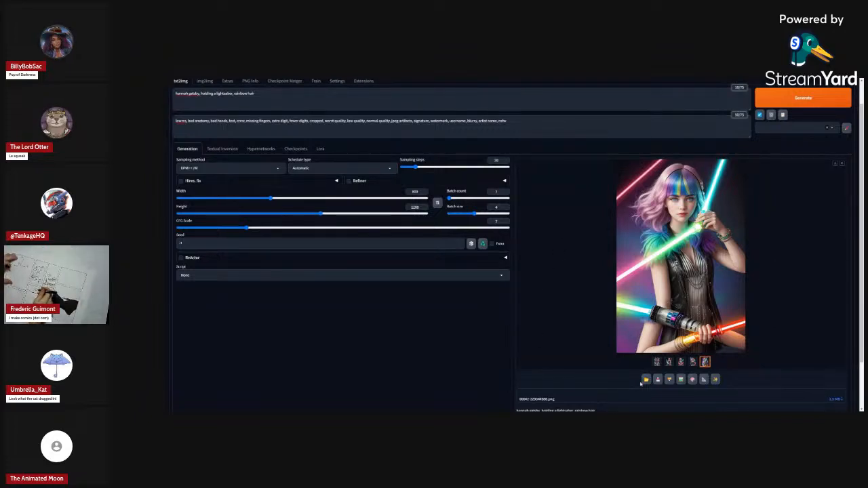
{"action": "left_click", "coordinate": [656, 362]}
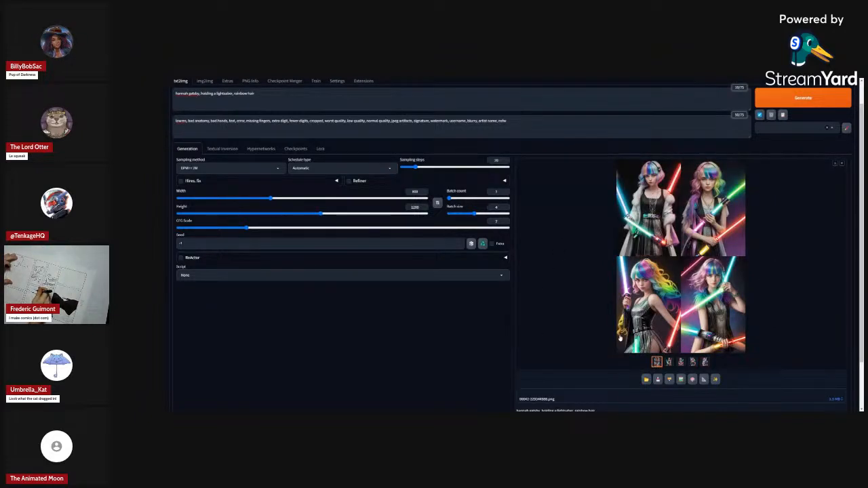
{"action": "left_click", "coordinate": [200, 81]}
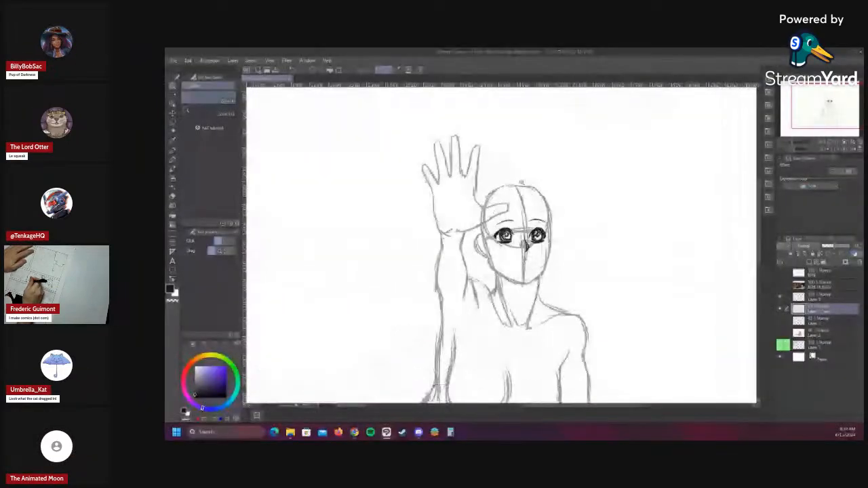
- In the Clip Studio Paint portrait practice drawing, lasso the head sketch on Layer 1 Copy
{"action": "left_click", "coordinate": [521, 182]}
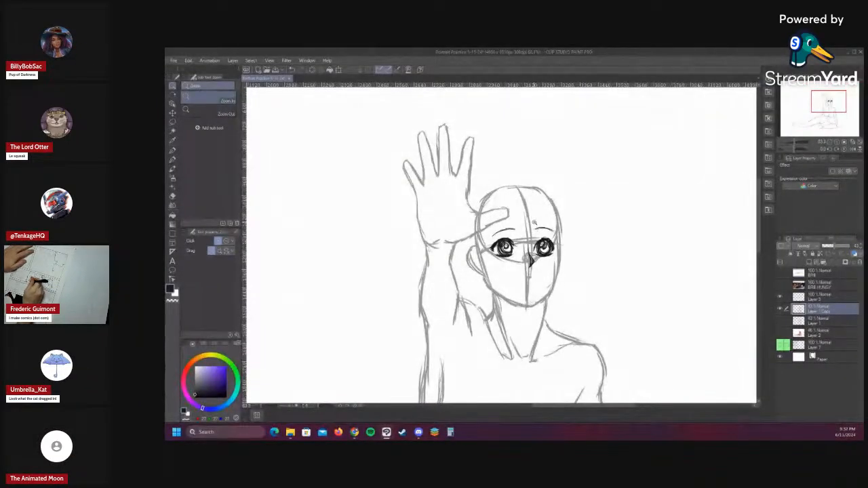
{"action": "left_click", "coordinate": [568, 265]}
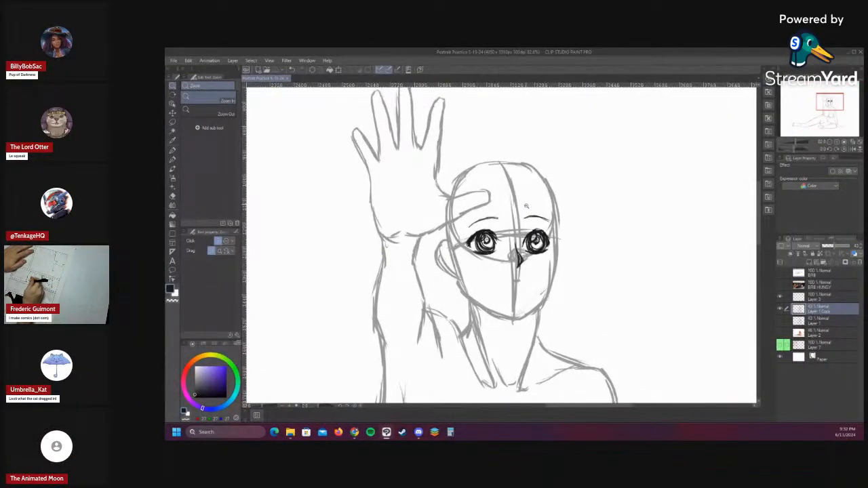
{"action": "key", "text": "m"}
{"action": "mouse_move", "coordinate": [439, 182]}
{"action": "left_mouse_down"}
{"action": "mouse_move", "coordinate": [495, 144]}
{"action": "mouse_move", "coordinate": [552, 143]}
{"action": "mouse_move", "coordinate": [588, 188]}
{"action": "mouse_move", "coordinate": [560, 293]}
{"action": "mouse_move", "coordinate": [502, 324]}
{"action": "left_mouse_up"}
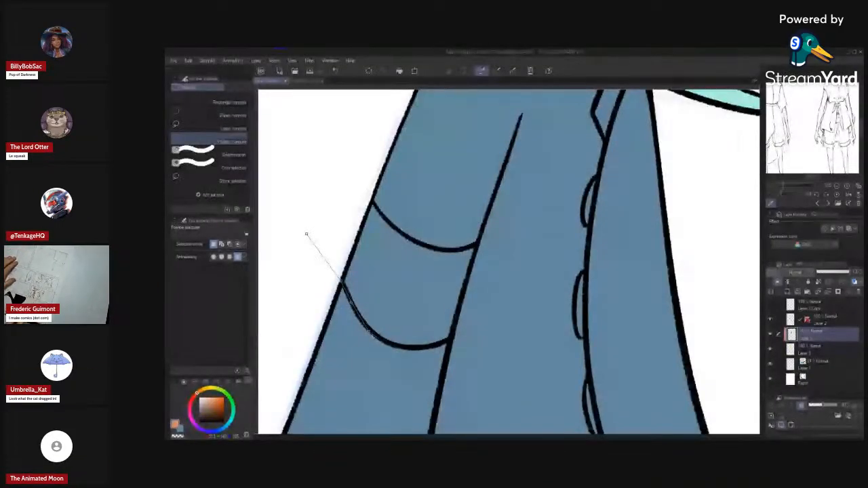
- In the sleeping-figure drawing, outline the band between the two curved fold lines with the Polyline marquee, fill it orange and deselect
{"action": "left_click", "coordinate": [391, 346]}
{"action": "left_click", "coordinate": [424, 349]}
{"action": "left_click", "coordinate": [452, 339]}
{"action": "left_click", "coordinate": [456, 325]}
{"action": "left_click", "coordinate": [465, 282]}
{"action": "left_click", "coordinate": [476, 243]}
{"action": "left_click", "coordinate": [448, 250]}
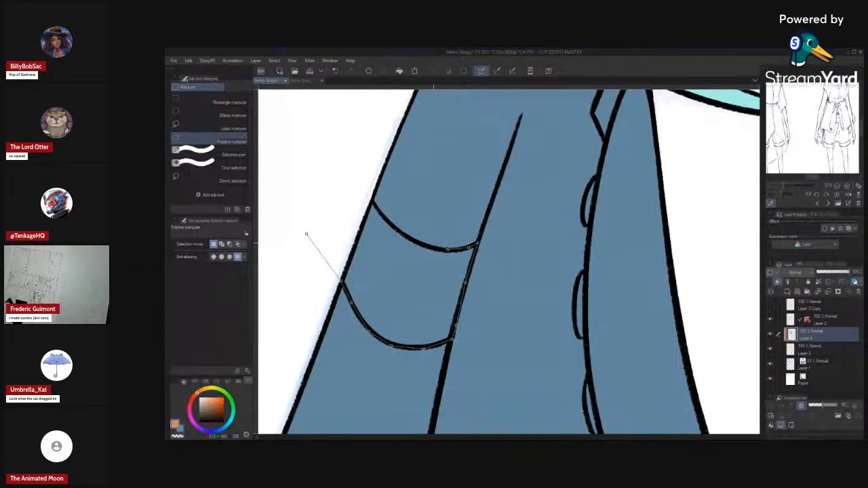
{"action": "left_click", "coordinate": [419, 244]}
{"action": "left_click", "coordinate": [395, 231]}
{"action": "left_click", "coordinate": [376, 211]}
{"action": "left_click", "coordinate": [363, 192]}
{"action": "left_click", "coordinate": [306, 234]}
{"action": "key", "text": "g"}
{"action": "key", "text": "g"}
{"action": "left_click", "coordinate": [403, 292]}
{"action": "key", "text": "ctrl+d"}
- Color the uppermost small loop beside the long seam orange with the Mapping pen, undoing the last stray stroke
{"action": "left_click_drag", "start_coordinate": [457, 310], "coordinate": [517, 240]}
{"action": "mouse_move", "coordinate": [514, 190]}
{"action": "left_mouse_down"}
{"action": "mouse_move", "coordinate": [498, 275]}
{"action": "mouse_move", "coordinate": [510, 225]}
{"action": "left_mouse_up"}
{"action": "key", "text": "ctrl+z"}
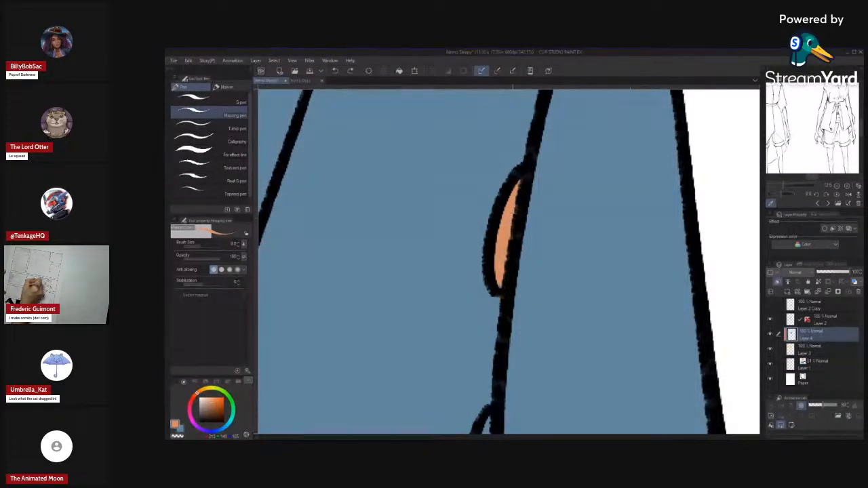
- Color the middle loop along the seam orange with the Mapping pen after undoing a stroke made with the brush
{"action": "key", "text": "ctrl+space"}
{"action": "left_click_drag", "start_coordinate": [504, 284], "coordinate": [441, 285]}
{"action": "left_click_drag", "start_coordinate": [500, 373], "coordinate": [556, 370]}
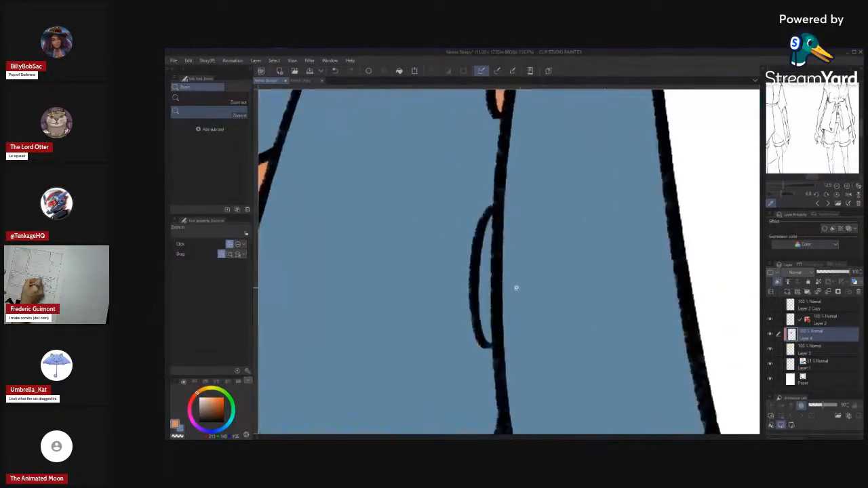
{"action": "left_click_drag", "start_coordinate": [520, 287], "coordinate": [542, 287]}
{"action": "key", "text": "b"}
{"action": "mouse_move", "coordinate": [483, 193]}
{"action": "left_mouse_down"}
{"action": "mouse_move", "coordinate": [474, 246]}
{"action": "mouse_move", "coordinate": [477, 339]}
{"action": "left_mouse_up"}
{"action": "key", "text": "ctrl+z"}
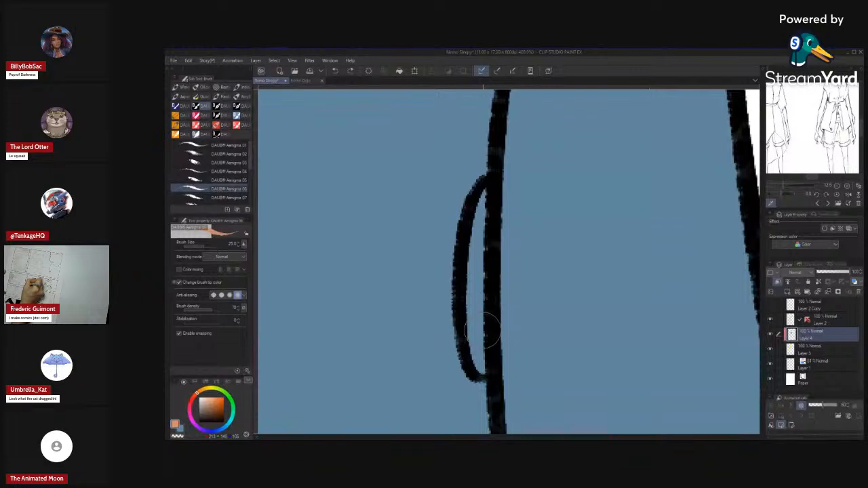
{"action": "key", "text": "p"}
{"action": "mouse_move", "coordinate": [483, 193]}
{"action": "left_mouse_down"}
{"action": "mouse_move", "coordinate": [470, 229]}
{"action": "mouse_move", "coordinate": [463, 309]}
{"action": "mouse_move", "coordinate": [478, 373]}
{"action": "mouse_move", "coordinate": [488, 213]}
{"action": "mouse_move", "coordinate": [476, 357]}
{"action": "left_mouse_up"}
- Color the lowest narrow loop along the seam orange with the Mapping pen
{"action": "key", "text": "ctrl+space"}
{"action": "left_click_drag", "start_coordinate": [477, 278], "coordinate": [423, 279]}
{"action": "mouse_move", "coordinate": [470, 351]}
{"action": "left_mouse_down"}
{"action": "mouse_move", "coordinate": [458, 322]}
{"action": "mouse_move", "coordinate": [476, 333]}
{"action": "mouse_move", "coordinate": [465, 314]}
{"action": "mouse_move", "coordinate": [459, 329]}
{"action": "mouse_move", "coordinate": [451, 269]}
{"action": "left_mouse_up"}
{"action": "mouse_move", "coordinate": [440, 207]}
{"action": "left_mouse_down"}
{"action": "mouse_move", "coordinate": [437, 262]}
{"action": "mouse_move", "coordinate": [448, 320]}
{"action": "mouse_move", "coordinate": [468, 353]}
{"action": "mouse_move", "coordinate": [443, 223]}
{"action": "left_mouse_up"}
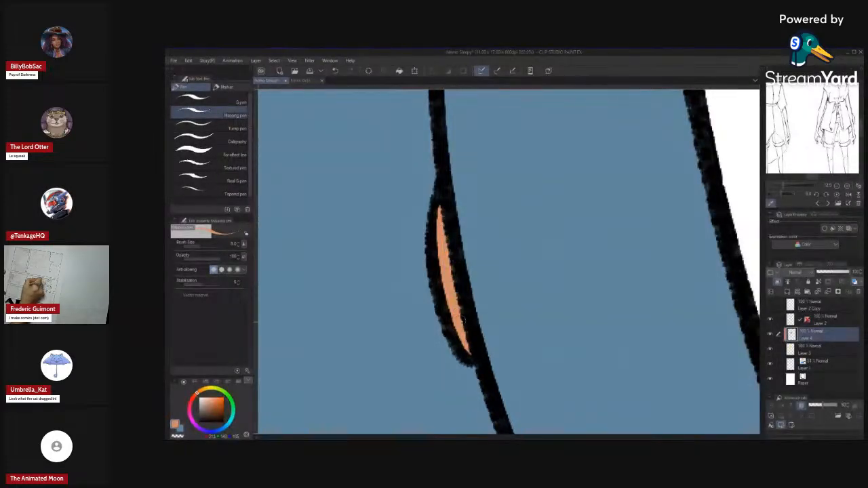
{"action": "key", "text": "ctrl+space"}
{"action": "left_click_drag", "start_coordinate": [475, 277], "coordinate": [428, 278]}
{"action": "left_click_drag", "start_coordinate": [498, 352], "coordinate": [450, 355]}
{"action": "left_click_drag", "start_coordinate": [505, 344], "coordinate": [600, 346]}
{"action": "left_click_drag", "start_coordinate": [425, 369], "coordinate": [583, 347]}
{"action": "left_click_drag", "start_coordinate": [457, 347], "coordinate": [493, 398]}
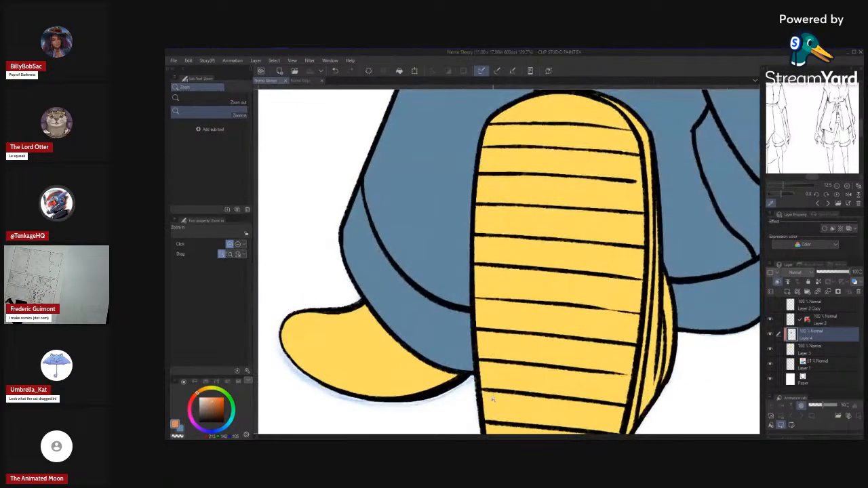
{"action": "key", "text": "m"}
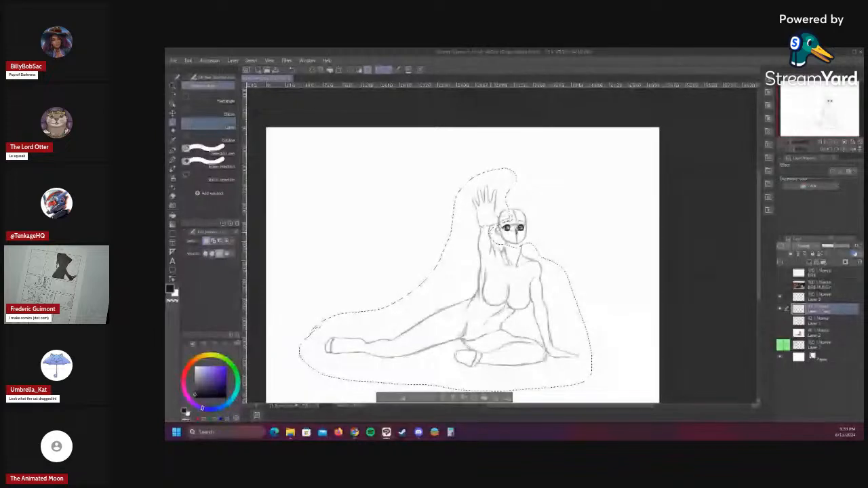
- In the portrait practice drawing, shrink and reshape the selected body with Free Transform and align its neck with the head
{"action": "key", "text": "ctrl+t"}
{"action": "left_click_drag", "start_coordinate": [298, 393], "coordinate": [324, 382]}
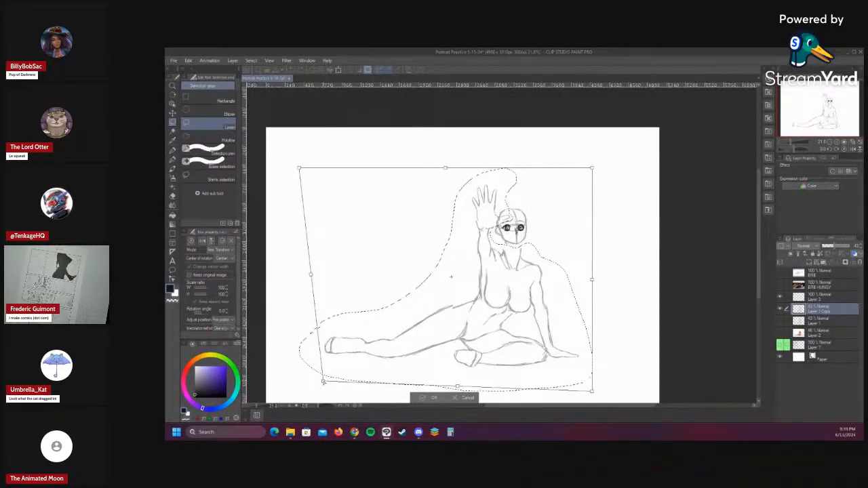
{"action": "left_click_drag", "start_coordinate": [592, 390], "coordinate": [578, 375]}
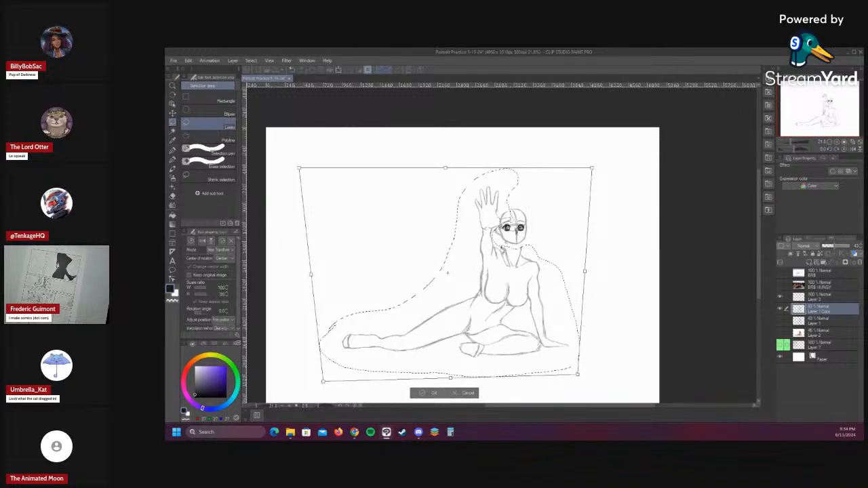
{"action": "left_click_drag", "start_coordinate": [299, 168], "coordinate": [311, 198]}
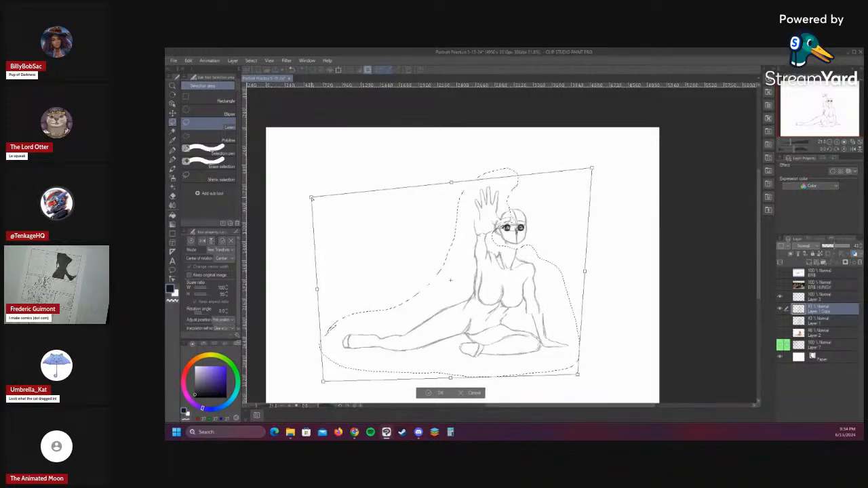
{"action": "left_click_drag", "start_coordinate": [512, 269], "coordinate": [513, 261]}
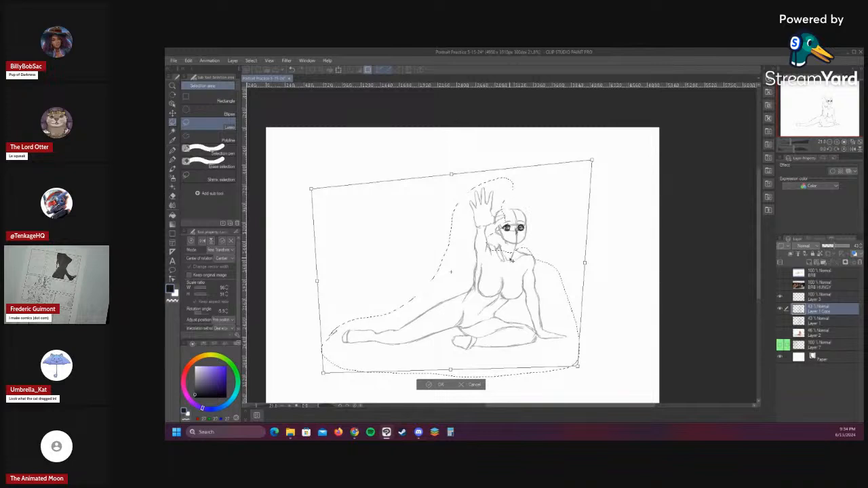
{"action": "left_click_drag", "start_coordinate": [592, 160], "coordinate": [574, 173]}
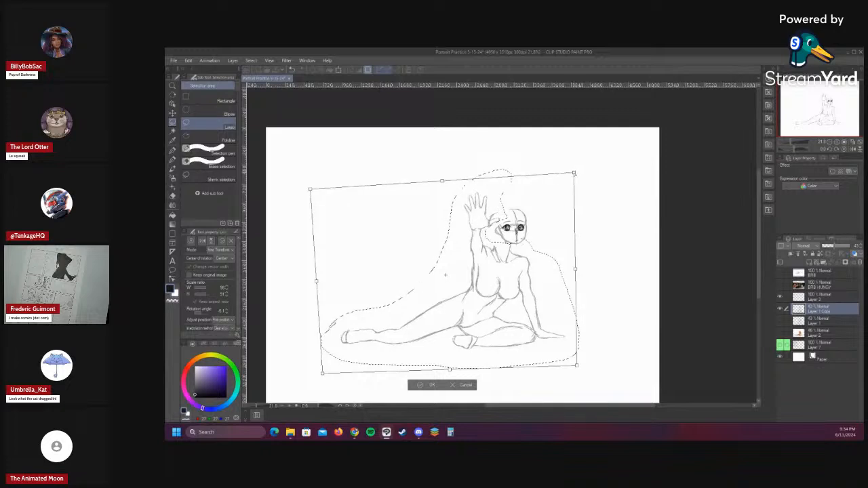
{"action": "left_click_drag", "start_coordinate": [310, 190], "coordinate": [338, 201]}
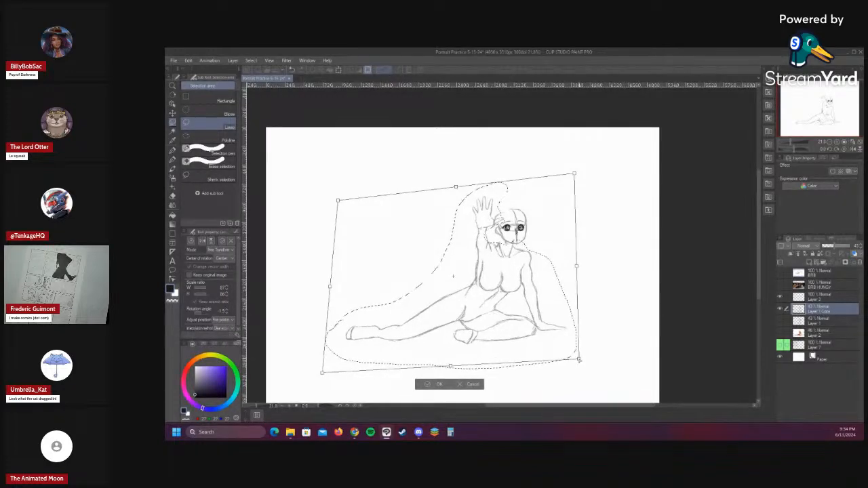
{"action": "left_click_drag", "start_coordinate": [322, 372], "coordinate": [344, 366]}
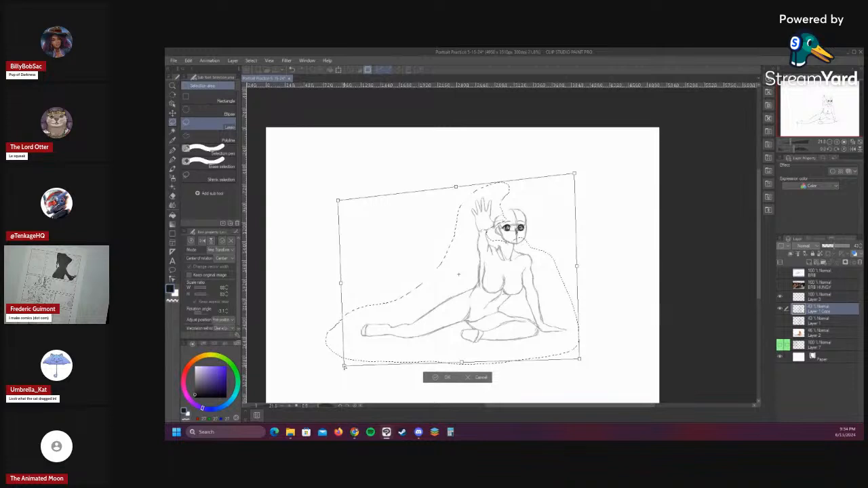
{"action": "left_click_drag", "start_coordinate": [529, 324], "coordinate": [526, 320]}
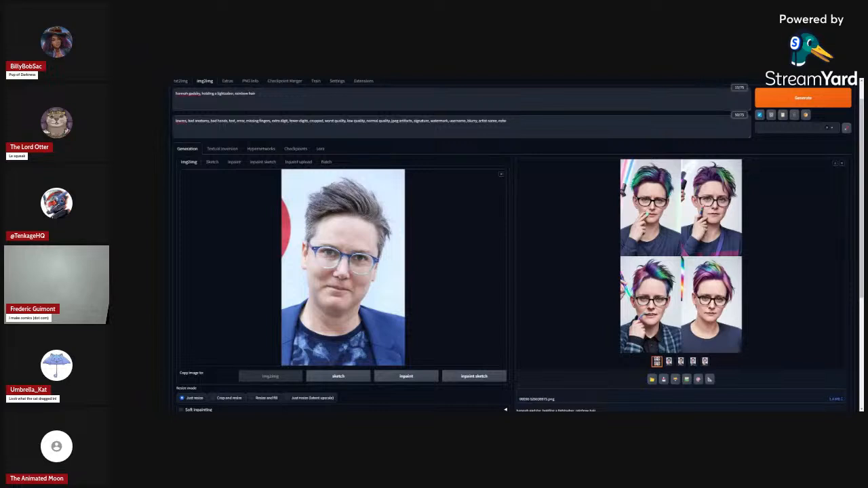
- In Stable Diffusion, review the four image-to-image portraits with glasses and their grid, and append "fat" to the prompt
{"action": "left_click", "coordinate": [668, 361]}
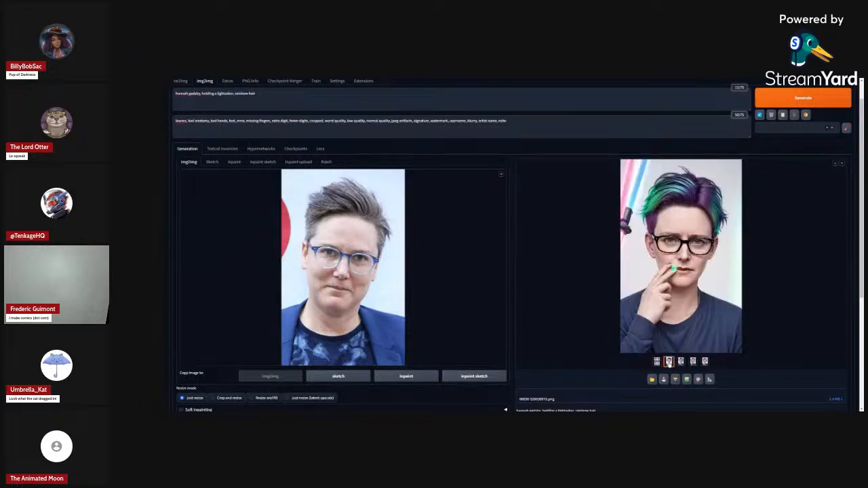
{"action": "left_click", "coordinate": [680, 363]}
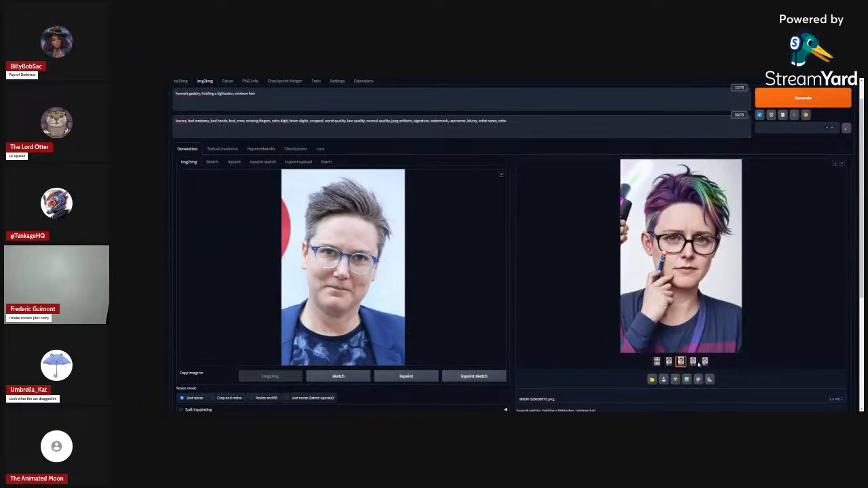
{"action": "left_click", "coordinate": [693, 362]}
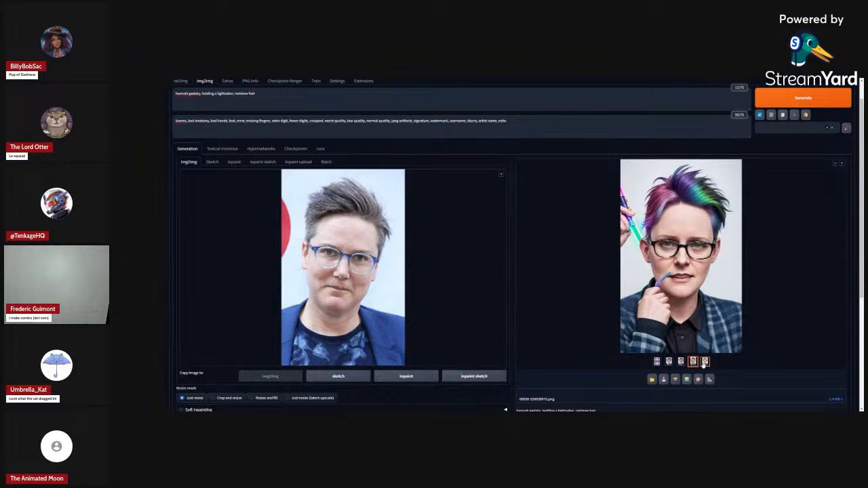
{"action": "left_click", "coordinate": [705, 362]}
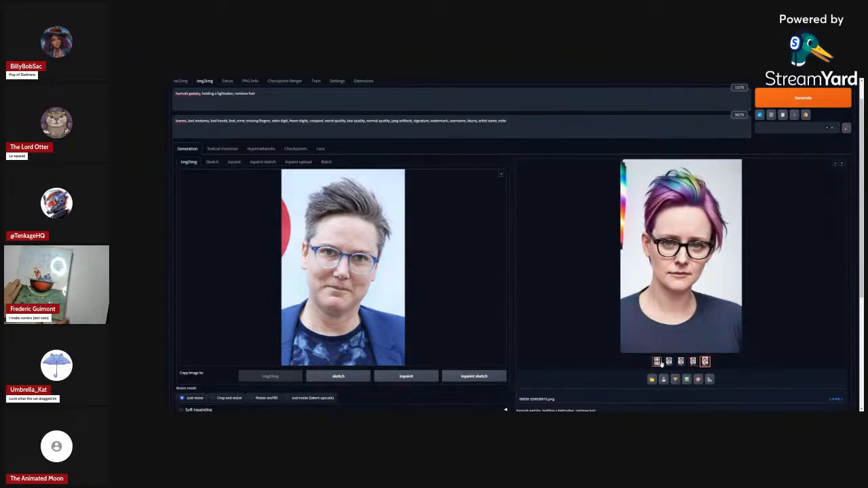
{"action": "left_click", "coordinate": [656, 361]}
{"action": "left_click", "coordinate": [257, 93]}
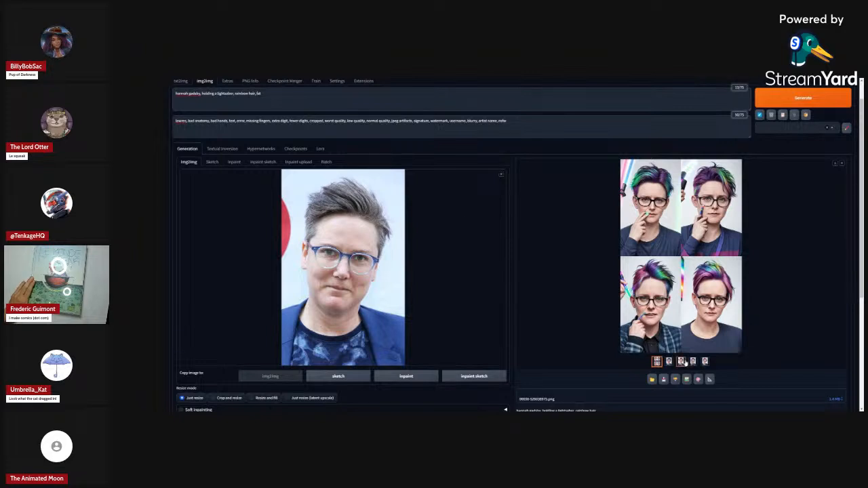
- Generate a new batch of image-to-image portraits from the updated prompt
{"action": "left_click", "coordinate": [786, 98]}
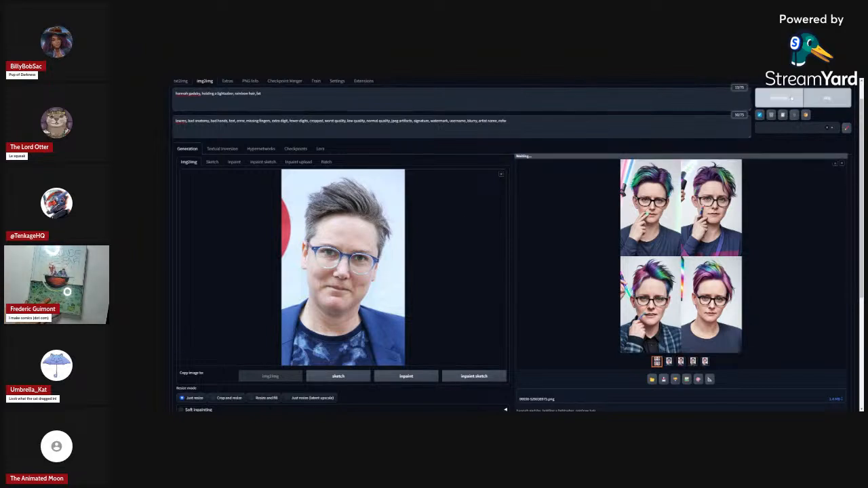
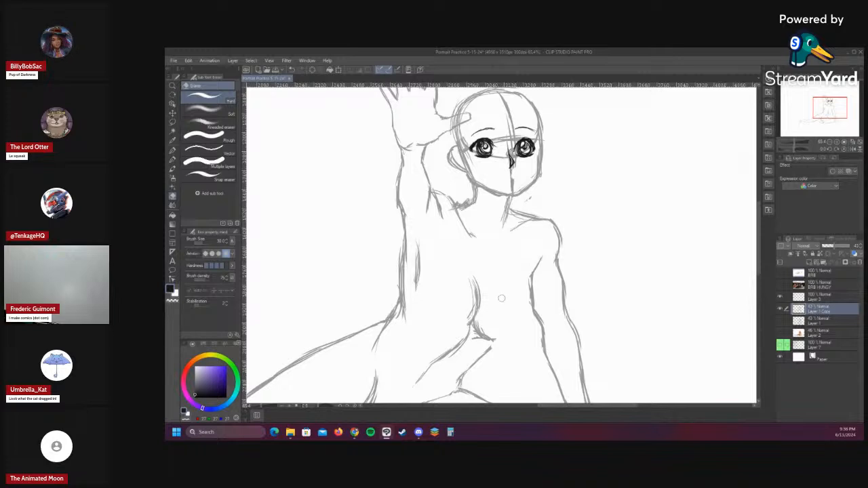
- In the portrait practice drawing, extend the torso's side outlines with the G-pen, and erase and redraw the curved line along the middle of the torso
{"action": "key", "text": "p"}
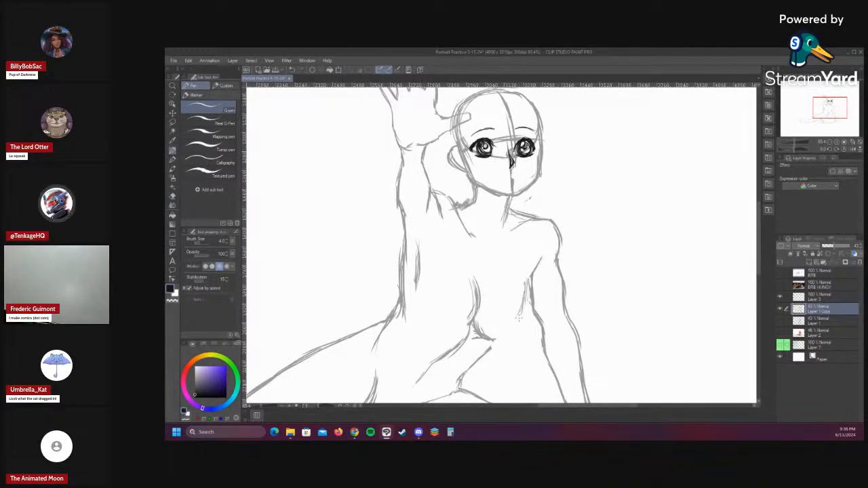
{"action": "left_click_drag", "start_coordinate": [517, 317], "coordinate": [505, 331]}
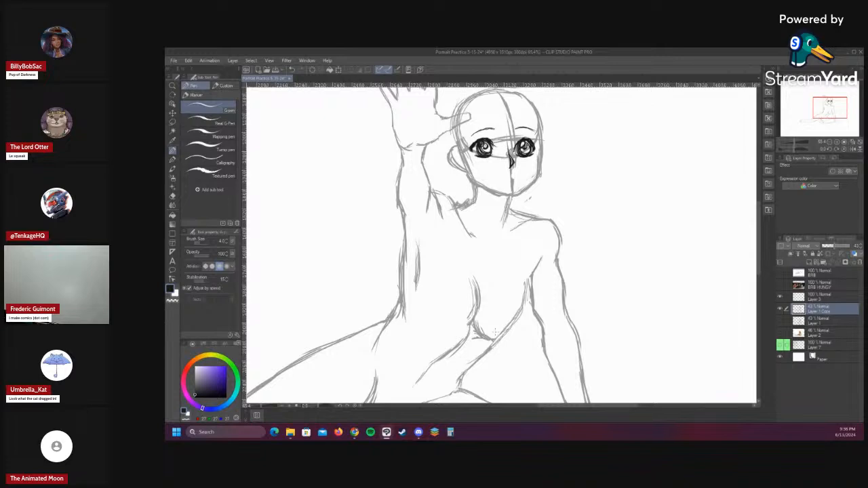
{"action": "left_click_drag", "start_coordinate": [417, 282], "coordinate": [424, 307]}
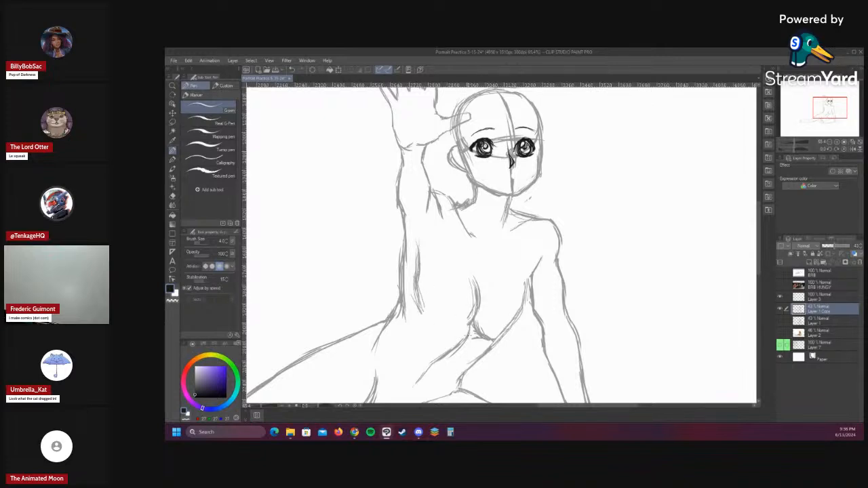
{"action": "key", "text": "e"}
{"action": "mouse_move", "coordinate": [474, 280]}
{"action": "left_mouse_down"}
{"action": "mouse_move", "coordinate": [474, 304]}
{"action": "mouse_move", "coordinate": [477, 277]}
{"action": "mouse_move", "coordinate": [473, 327]}
{"action": "left_mouse_up"}
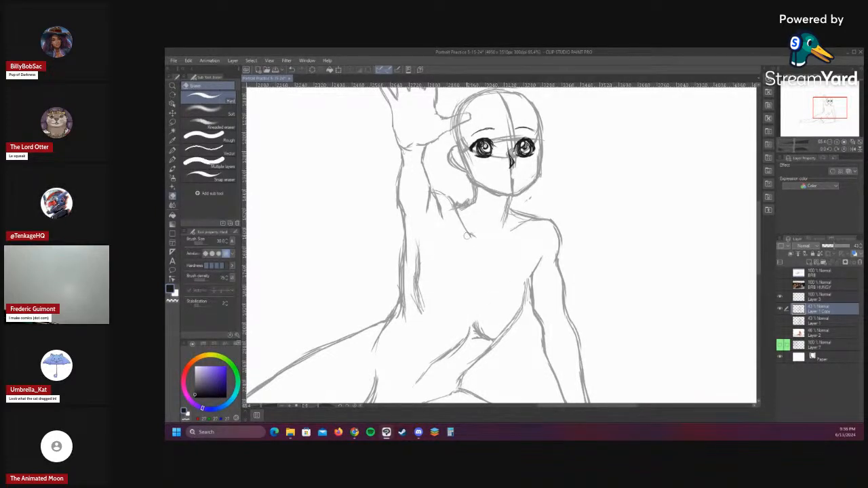
{"action": "key", "text": "p"}
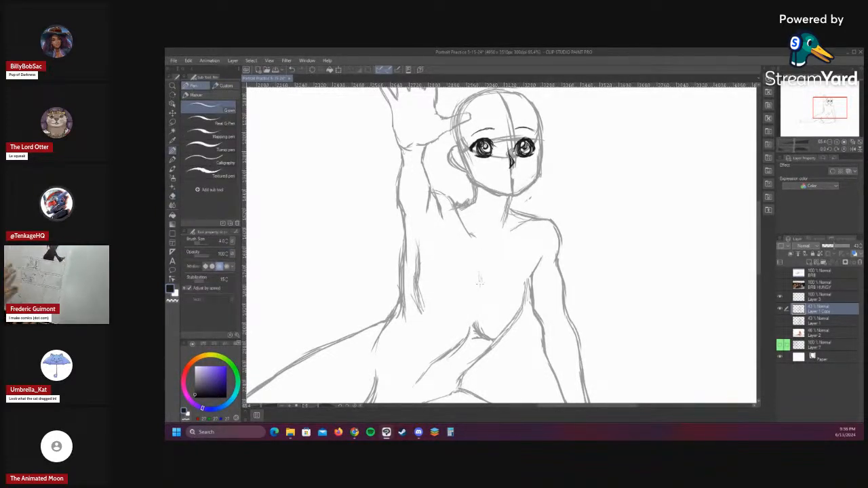
{"action": "mouse_move", "coordinate": [479, 272]}
{"action": "left_mouse_down"}
{"action": "mouse_move", "coordinate": [480, 298]}
{"action": "mouse_move", "coordinate": [461, 319]}
{"action": "left_mouse_up"}
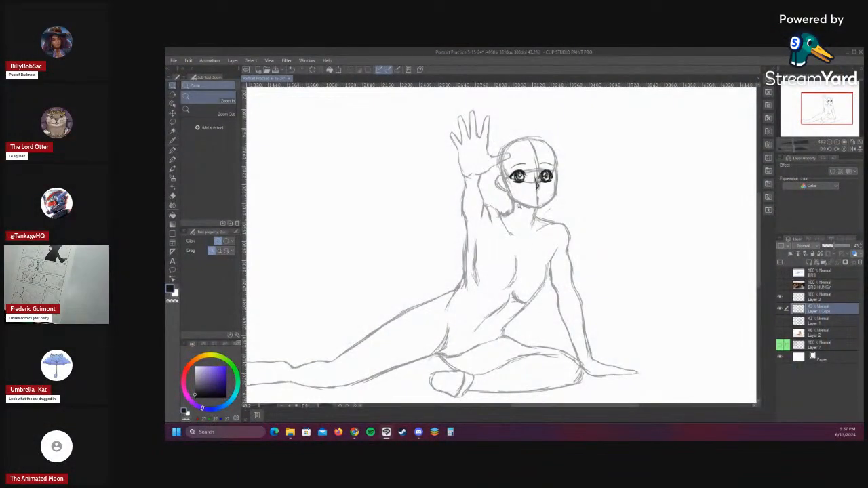
- Erase and redraw the neck line beneath the ear so it flows into the raised arm's shoulder
{"action": "left_click", "coordinate": [518, 197]}
{"action": "key", "text": "p"}
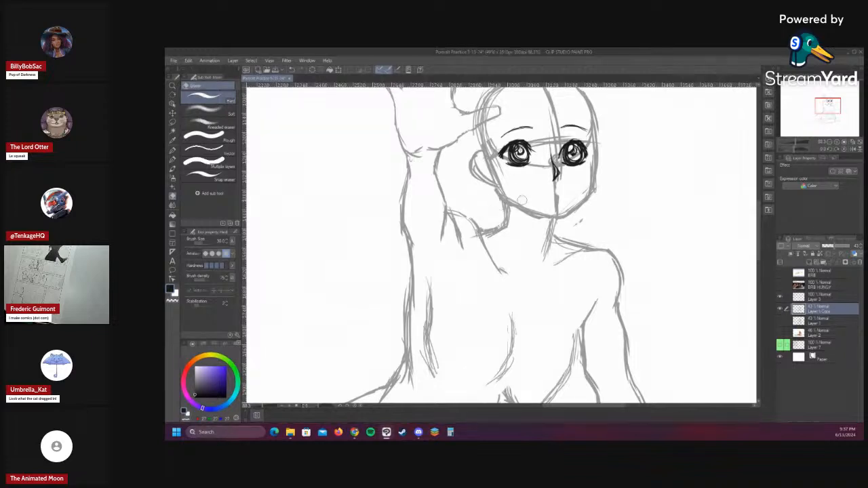
{"action": "mouse_move", "coordinate": [510, 224]}
{"action": "left_mouse_down"}
{"action": "mouse_move", "coordinate": [501, 234]}
{"action": "mouse_move", "coordinate": [517, 223]}
{"action": "left_mouse_up"}
{"action": "key", "text": "p"}
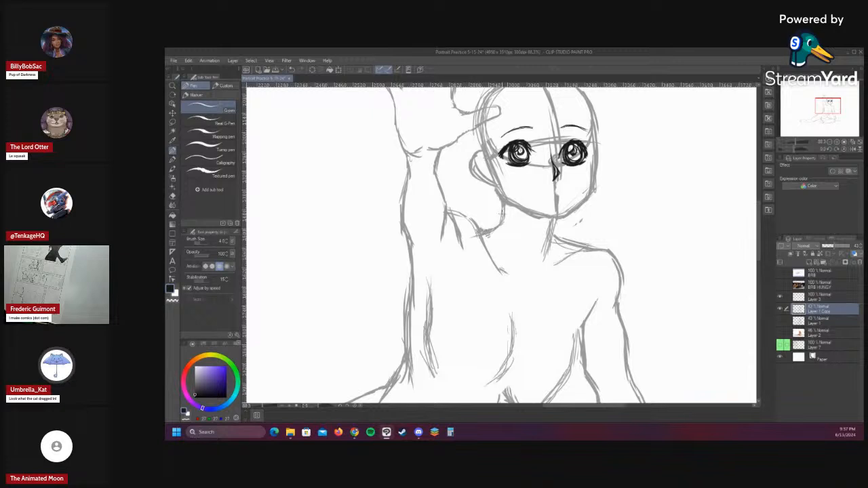
{"action": "key", "text": "ctrl+space"}
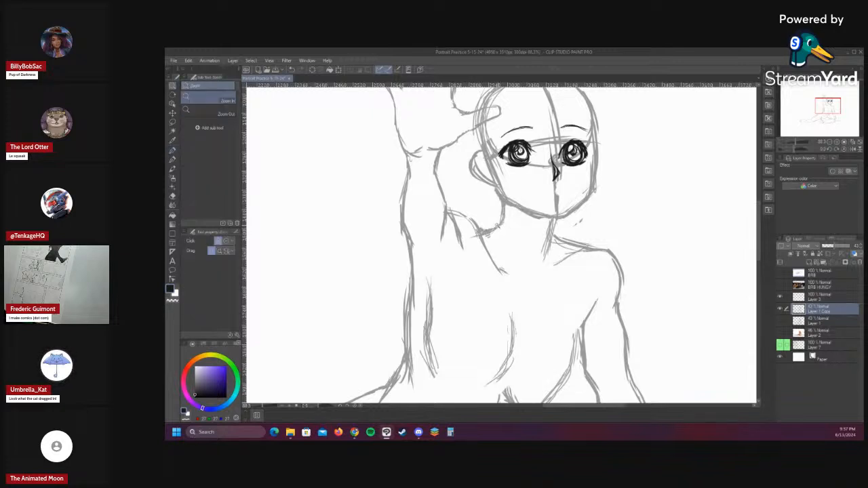
{"action": "left_click_drag", "start_coordinate": [496, 228], "coordinate": [447, 271]}
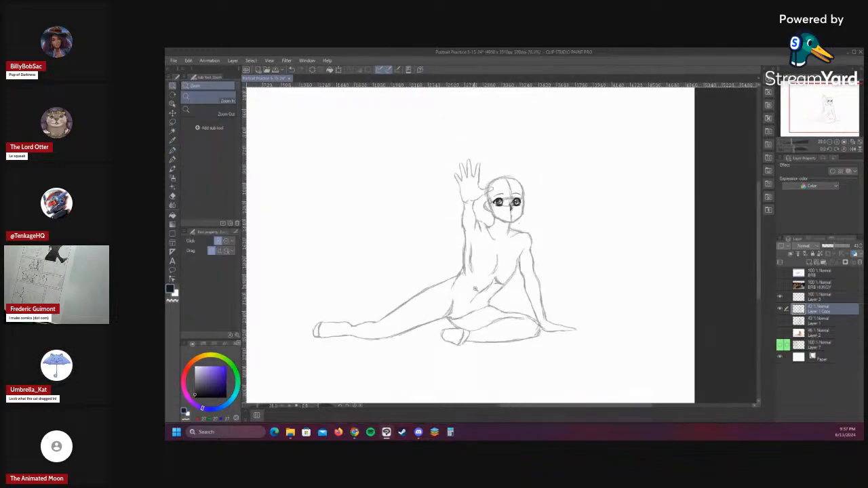
{"action": "left_click", "coordinate": [483, 289]}
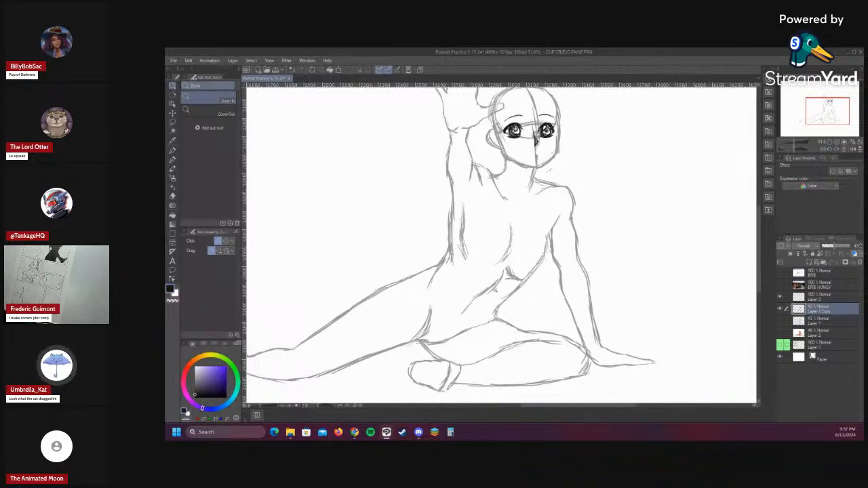
{"action": "left_click", "coordinate": [508, 291]}
{"action": "key", "text": "e"}
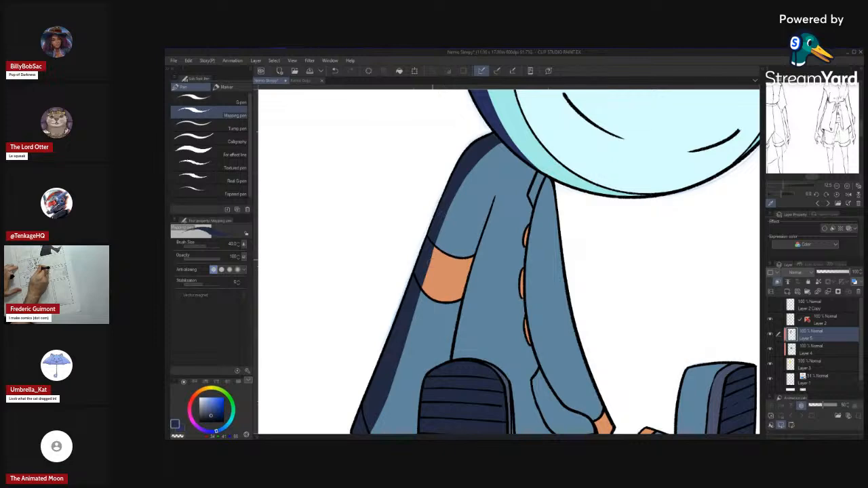
- In the sleeping figure drawing, examine the coat's shading and orange trim in normal and mirrored views
{"action": "left_click_drag", "start_coordinate": [461, 265], "coordinate": [438, 310]}
{"action": "mouse_move", "coordinate": [475, 194]}
{"action": "left_mouse_down"}
{"action": "mouse_move", "coordinate": [504, 190]}
{"action": "mouse_move", "coordinate": [528, 208]}
{"action": "mouse_move", "coordinate": [546, 197]}
{"action": "left_mouse_up"}
{"action": "key", "text": "h"}
{"action": "key", "text": "h"}
{"action": "mouse_move", "coordinate": [555, 236]}
{"action": "left_mouse_down"}
{"action": "mouse_move", "coordinate": [540, 387]}
{"action": "mouse_move", "coordinate": [548, 360]}
{"action": "mouse_move", "coordinate": [505, 380]}
{"action": "left_mouse_up"}
{"action": "key", "text": "h"}
{"action": "left_click_drag", "start_coordinate": [504, 381], "coordinate": [564, 352]}
{"action": "key", "text": "h"}
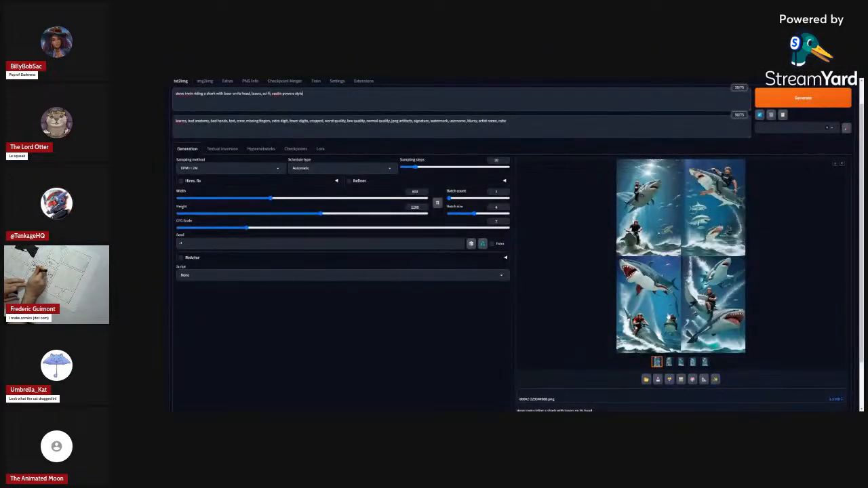
- In Stable Diffusion, enlarge the first of the generated shark-riding images and browse on to the following one
{"action": "left_click", "coordinate": [669, 362]}
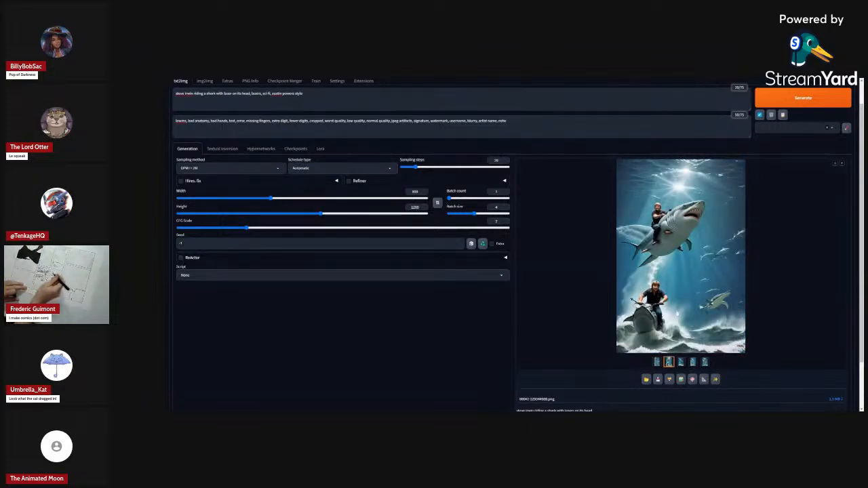
{"action": "left_click", "coordinate": [676, 311]}
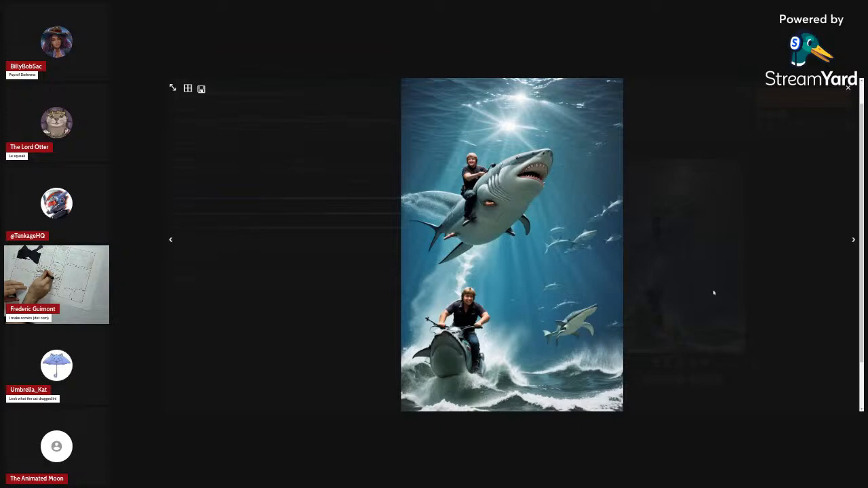
{"action": "left_click", "coordinate": [853, 244]}
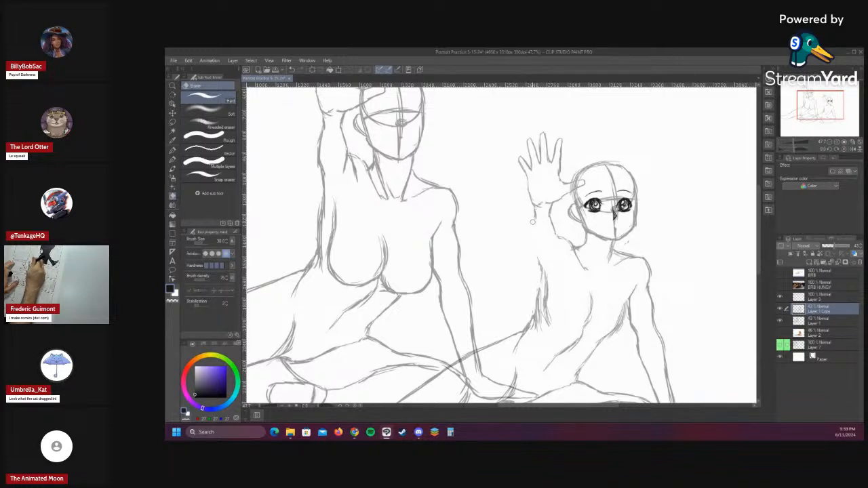
- In the portrait practice drawing, redraw the smaller figure's raised forearm outline with the G-pen
{"action": "key", "text": "p"}
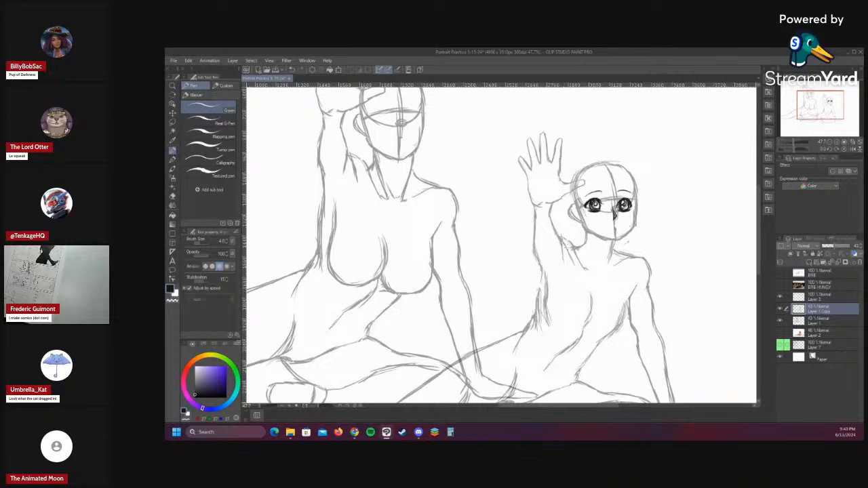
{"action": "key", "text": "e"}
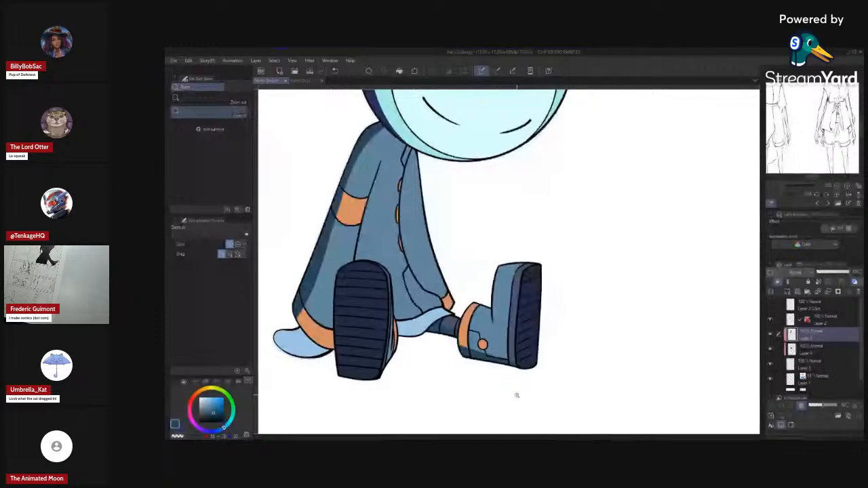
- In the sleeping figure drawing, touch up the shading at the lower edge of the upright boot's sole with the Mapping pen
{"action": "scroll", "coordinate": [479, 329], "scroll_direction": "up", "scroll_amount": 5}
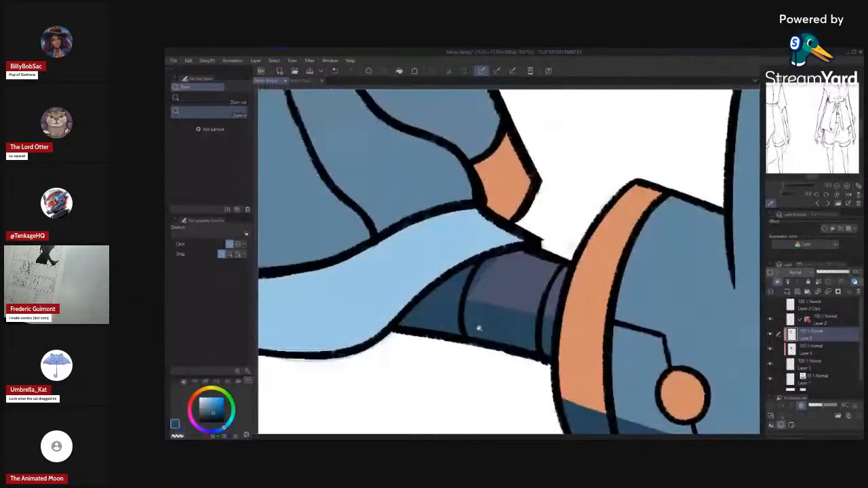
{"action": "scroll", "coordinate": [478, 328], "scroll_direction": "down", "scroll_amount": 5}
{"action": "scroll", "coordinate": [484, 316], "scroll_direction": "up", "scroll_amount": 5}
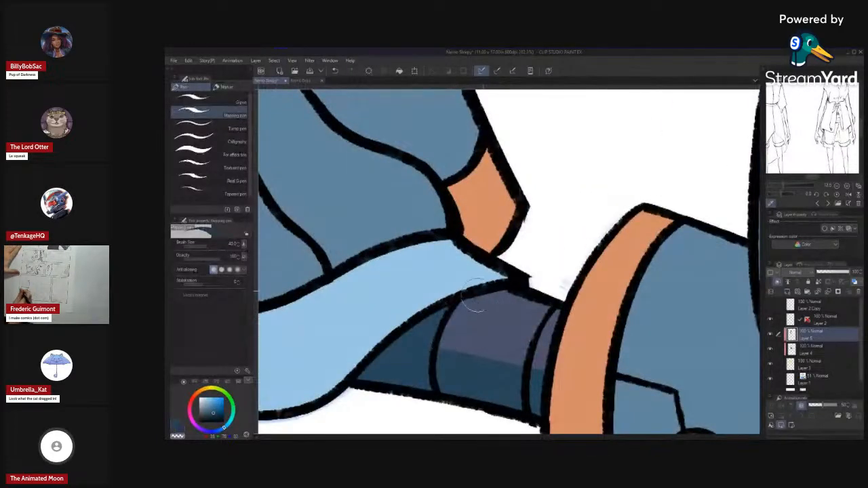
{"action": "scroll", "coordinate": [543, 364], "scroll_direction": "down", "scroll_amount": 5}
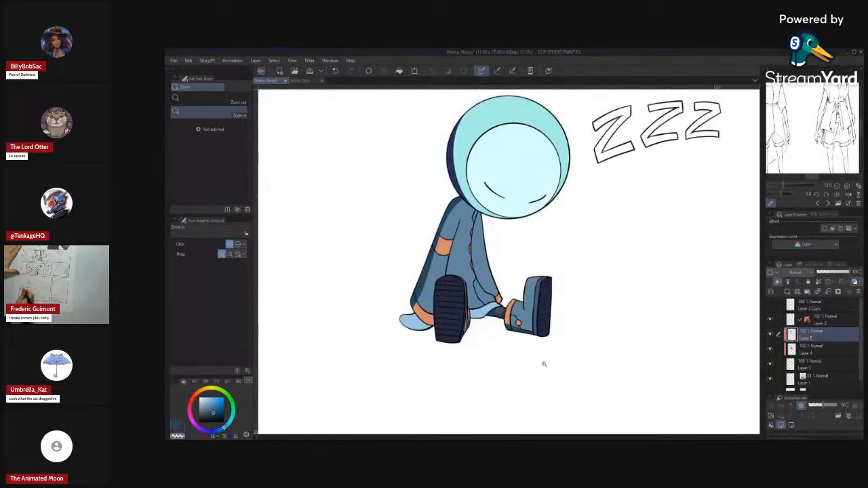
{"action": "scroll", "coordinate": [543, 364], "scroll_direction": "down", "scroll_amount": 1}
{"action": "scroll", "coordinate": [528, 339], "scroll_direction": "down", "scroll_amount": 2}
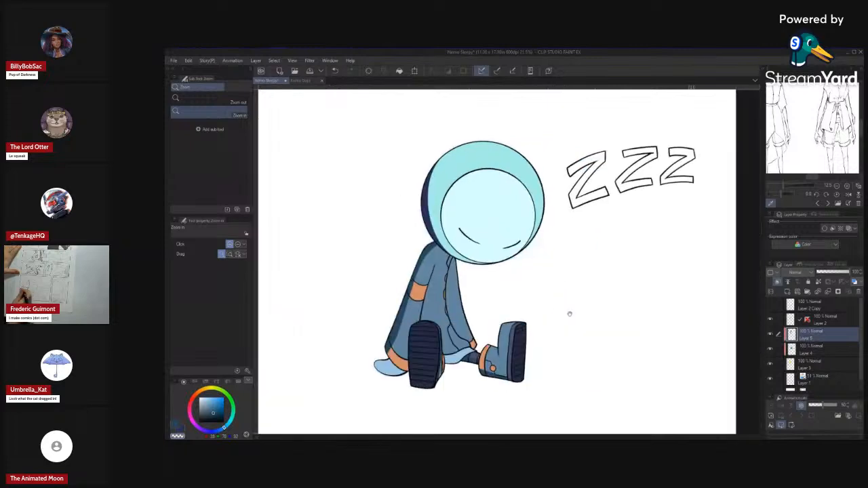
{"action": "scroll", "coordinate": [550, 359], "scroll_direction": "down", "scroll_amount": 2}
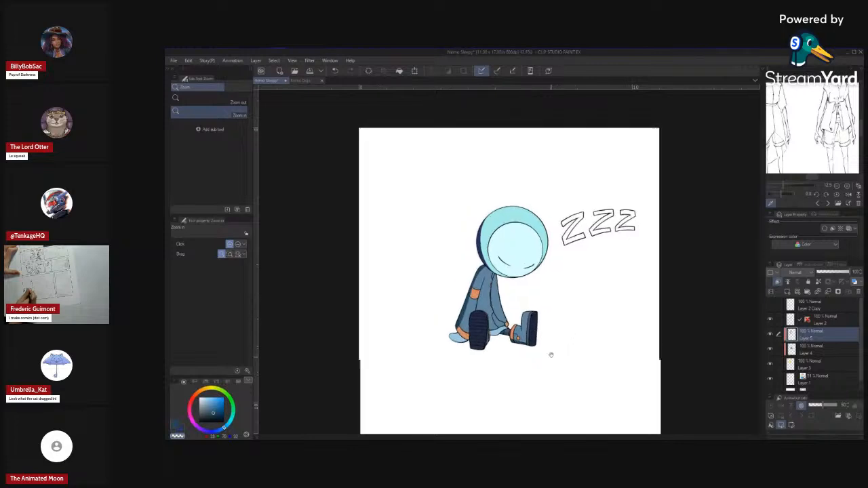
{"action": "scroll", "coordinate": [560, 355], "scroll_direction": "up", "scroll_amount": 5}
{"action": "scroll", "coordinate": [564, 358], "scroll_direction": "down", "scroll_amount": 2}
{"action": "scroll", "coordinate": [517, 366], "scroll_direction": "up", "scroll_amount": 6}
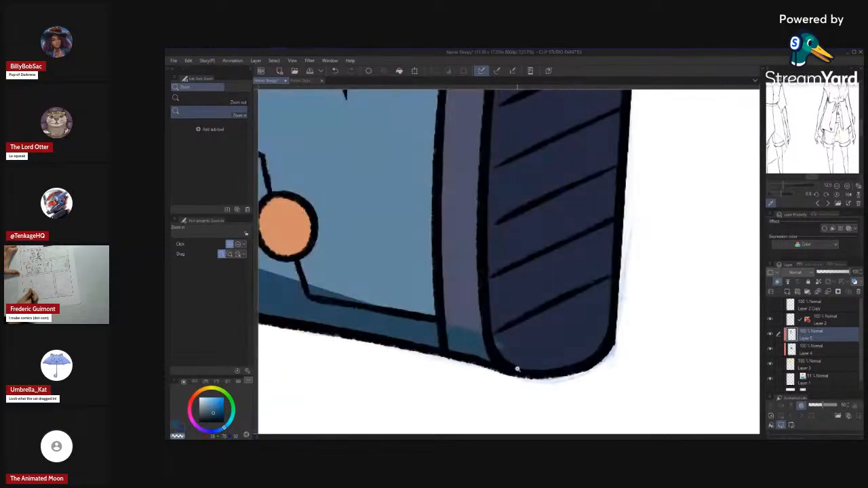
{"action": "key", "text": "p"}
{"action": "mouse_move", "coordinate": [517, 341]}
{"action": "left_mouse_down"}
{"action": "mouse_move", "coordinate": [526, 334]}
{"action": "mouse_move", "coordinate": [516, 314]}
{"action": "mouse_move", "coordinate": [560, 387]}
{"action": "mouse_move", "coordinate": [575, 331]}
{"action": "mouse_move", "coordinate": [531, 351]}
{"action": "mouse_move", "coordinate": [572, 408]}
{"action": "left_mouse_up"}
- Select the upper part of the light-blue coat tail with Polyline marquee and fill it with the dark navy sampled from the boot sole
{"action": "key", "text": "ctrl+space"}
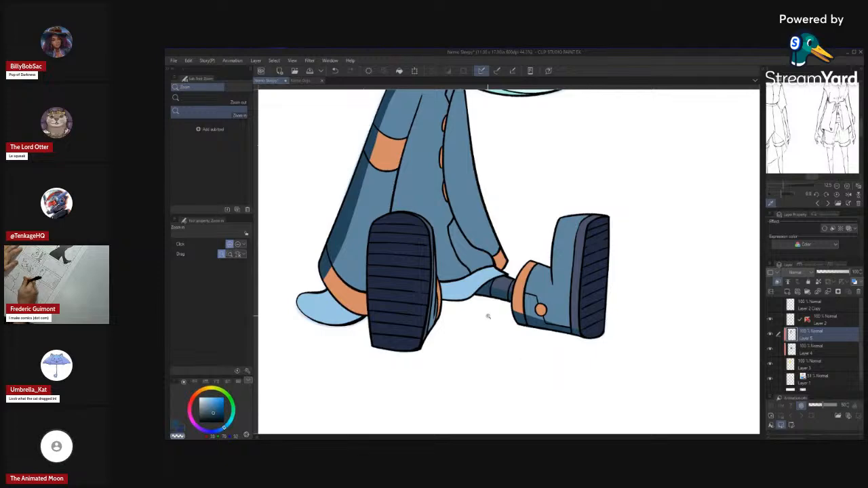
{"action": "left_click_drag", "start_coordinate": [514, 351], "coordinate": [529, 337]}
{"action": "left_click_drag", "start_coordinate": [470, 332], "coordinate": [603, 333]}
{"action": "left_click_drag", "start_coordinate": [454, 335], "coordinate": [508, 343]}
{"action": "key", "text": "m"}
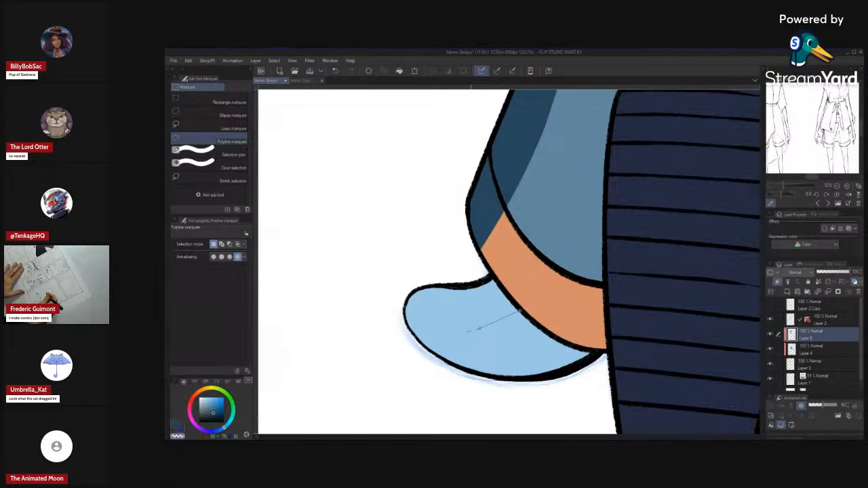
{"action": "left_click_drag", "start_coordinate": [444, 330], "coordinate": [466, 328]}
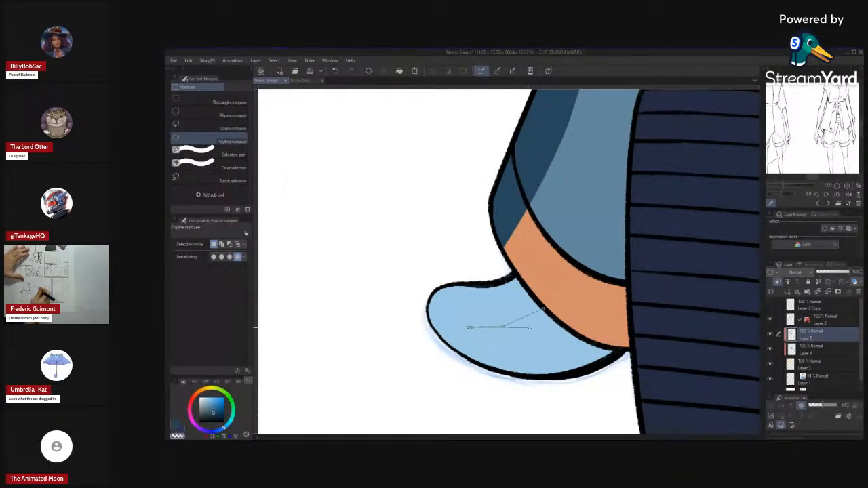
{"action": "left_click", "coordinate": [542, 308]}
{"action": "left_click", "coordinate": [413, 325]}
{"action": "left_click", "coordinate": [363, 300]}
{"action": "left_click", "coordinate": [417, 264]}
{"action": "left_click", "coordinate": [459, 265]}
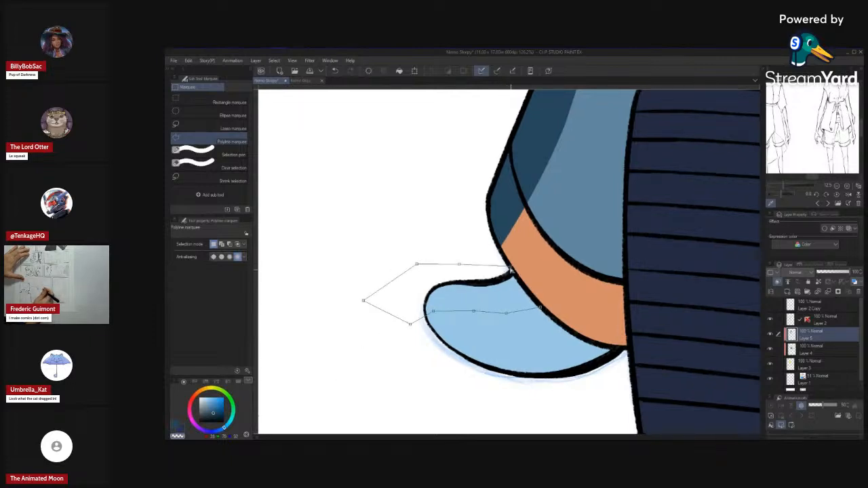
{"action": "left_click", "coordinate": [540, 307]}
{"action": "key", "text": "g"}
{"action": "key", "text": "g"}
{"action": "key", "text": "ctrl+d"}
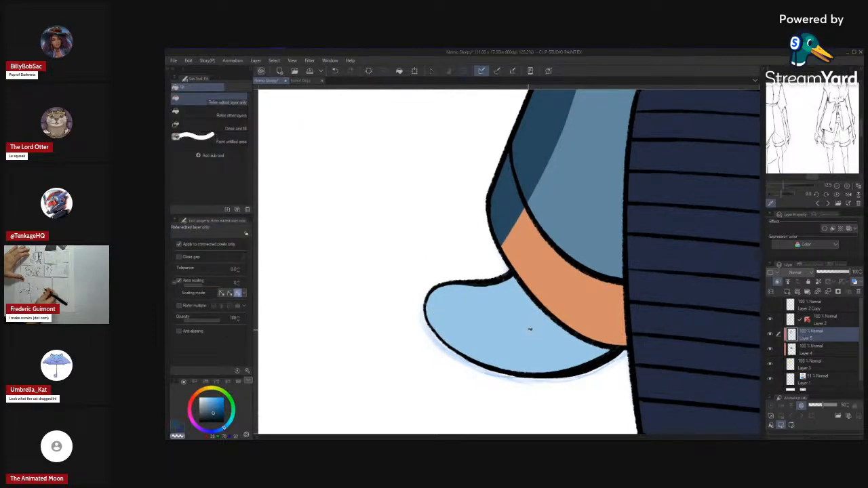
{"action": "key", "text": "ctrl+z"}
{"action": "left_click", "coordinate": [643, 315], "text": "alt"}
{"action": "left_click", "coordinate": [515, 300]}
{"action": "key", "text": "ctrl+d"}
- Extend the navy shadow along the orange hem on the mirrored coat tail by filling a Polyline marquee selection
{"action": "left_click_drag", "start_coordinate": [532, 327], "coordinate": [508, 374]}
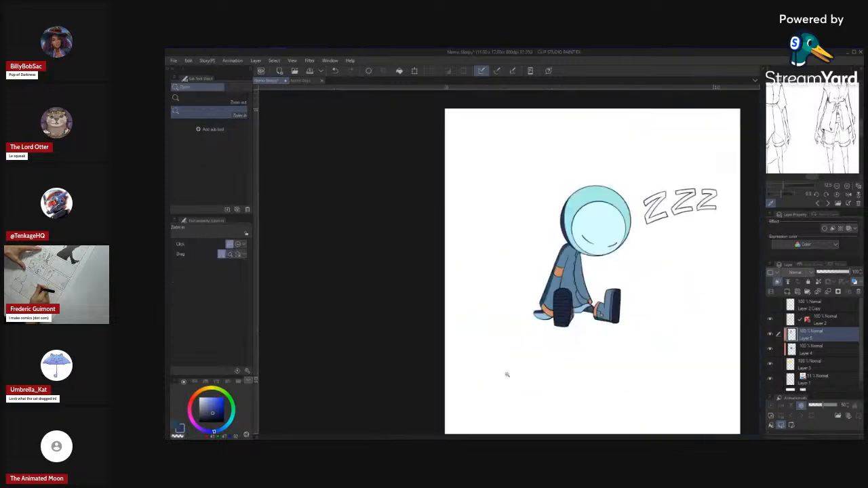
{"action": "left_click_drag", "start_coordinate": [563, 320], "coordinate": [611, 300]}
{"action": "key", "text": "h"}
{"action": "left_click_drag", "start_coordinate": [510, 310], "coordinate": [566, 283]}
{"action": "key", "text": "m"}
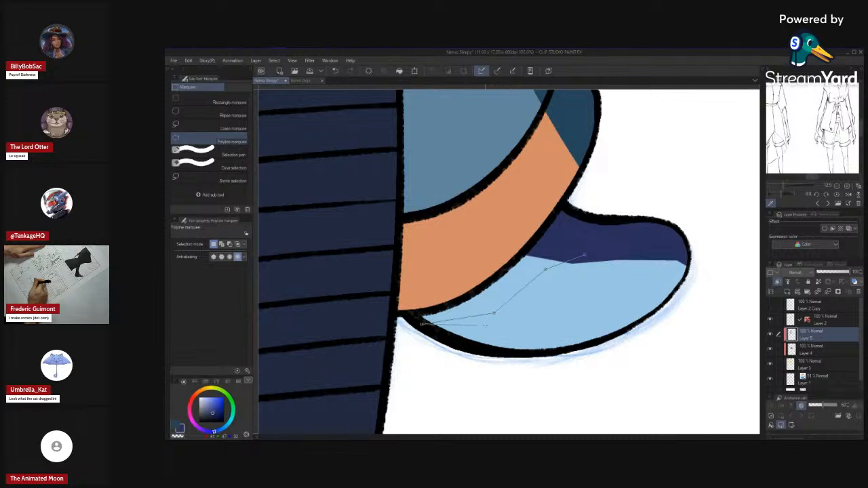
{"action": "left_click", "coordinate": [568, 242]}
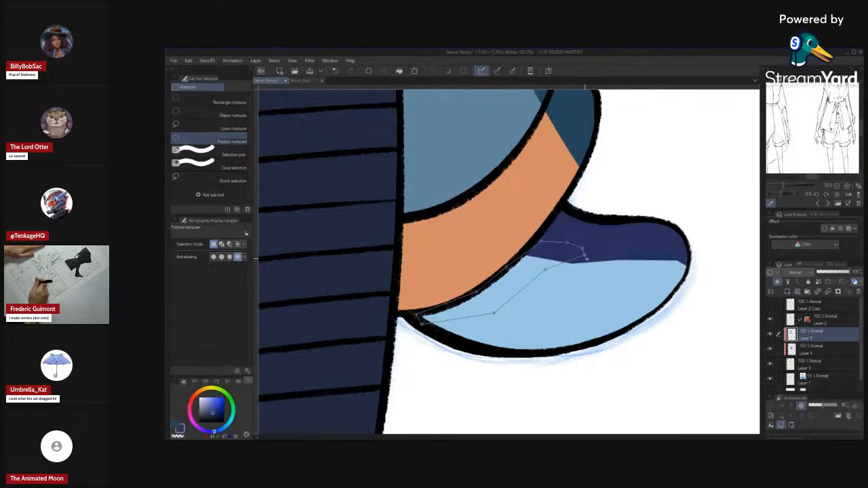
{"action": "left_click", "coordinate": [586, 255]}
{"action": "double_click", "coordinate": [576, 263]}
{"action": "key", "text": "g"}
{"action": "left_click", "coordinate": [529, 280]}
{"action": "key", "text": "ctrl+d"}
- Smooth the edge of the navy shadow below the orange hem on the coat tail with the Mapping pen
{"action": "key", "text": "ctrl+space"}
{"action": "mouse_move", "coordinate": [527, 283]}
{"action": "left_mouse_down"}
{"action": "mouse_move", "coordinate": [505, 283]}
{"action": "mouse_move", "coordinate": [583, 271]}
{"action": "left_mouse_up"}
{"action": "key", "text": "p"}
{"action": "left_click_drag", "start_coordinate": [575, 234], "coordinate": [559, 229]}
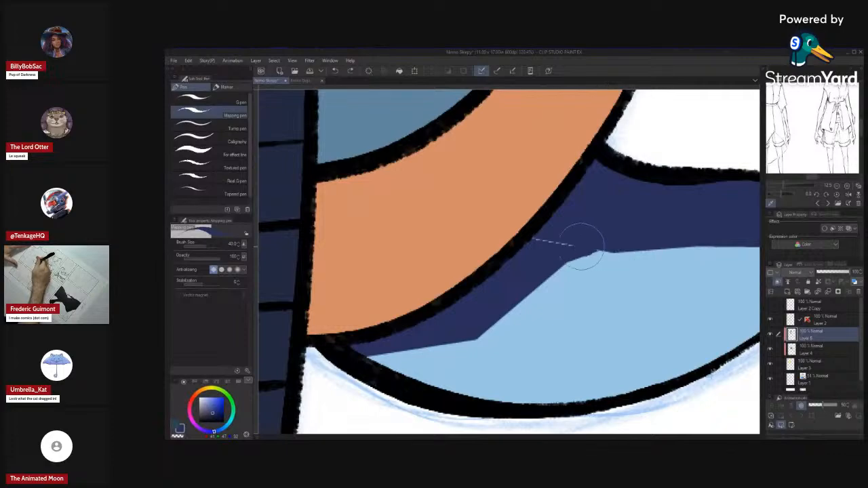
{"action": "mouse_move", "coordinate": [581, 278]}
{"action": "left_mouse_down"}
{"action": "mouse_move", "coordinate": [608, 248]}
{"action": "mouse_move", "coordinate": [498, 291]}
{"action": "left_mouse_up"}
{"action": "key", "text": "x"}
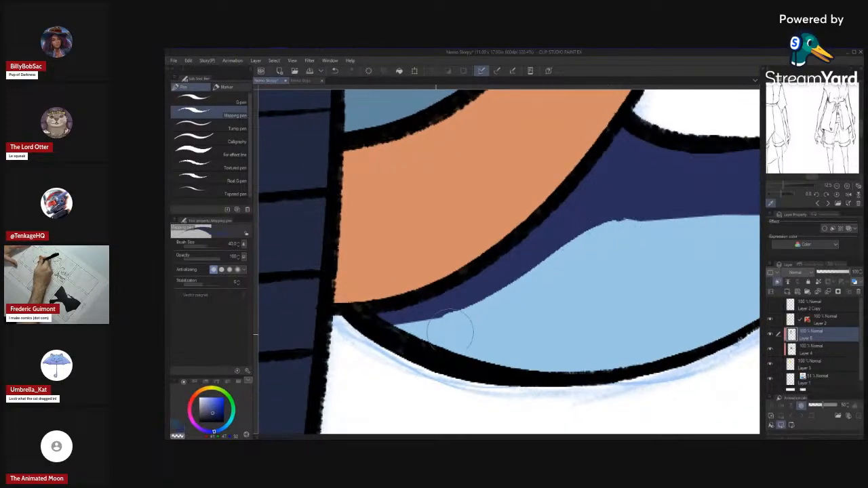
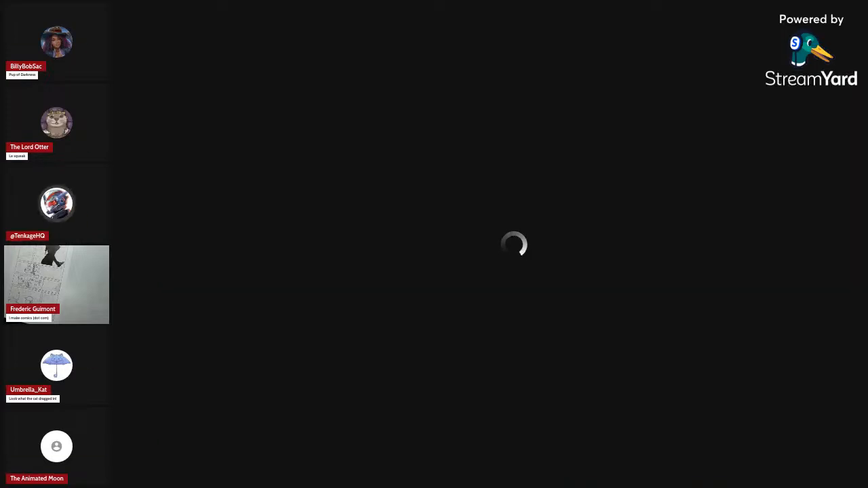
- In Stable Diffusion, examine each generated otter image individually and go back to the grid overview
{"action": "left_click", "coordinate": [668, 362]}
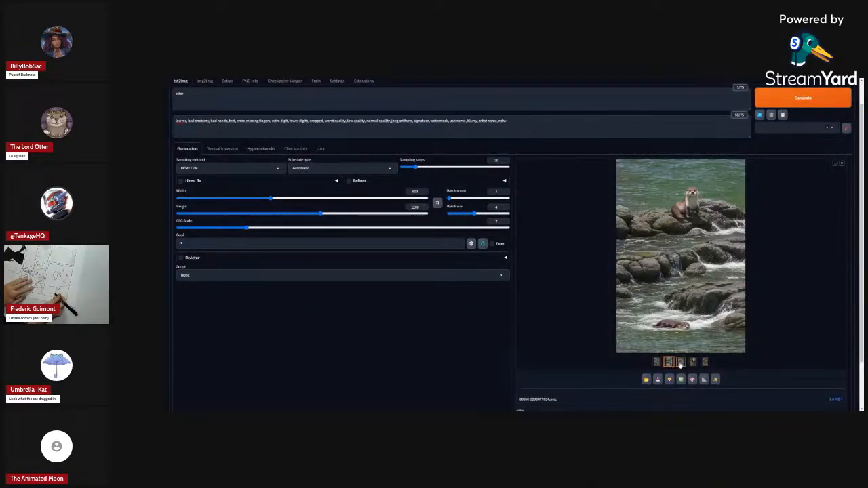
{"action": "left_click", "coordinate": [680, 362]}
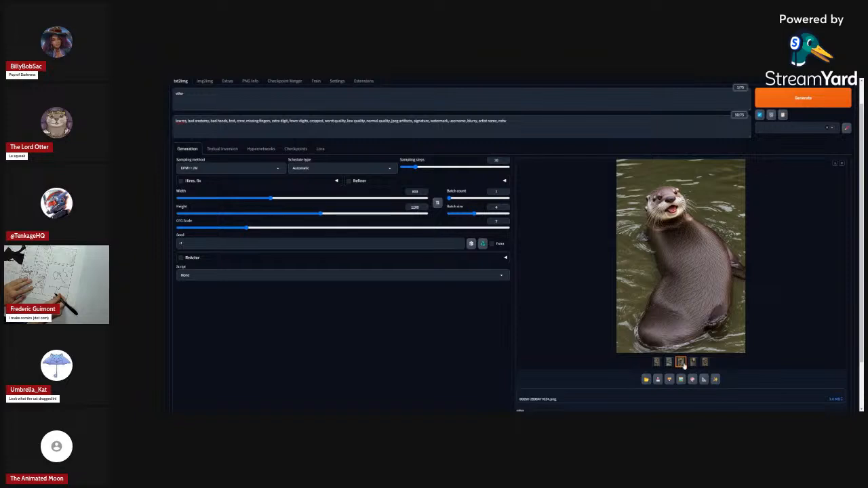
{"action": "left_click", "coordinate": [693, 362]}
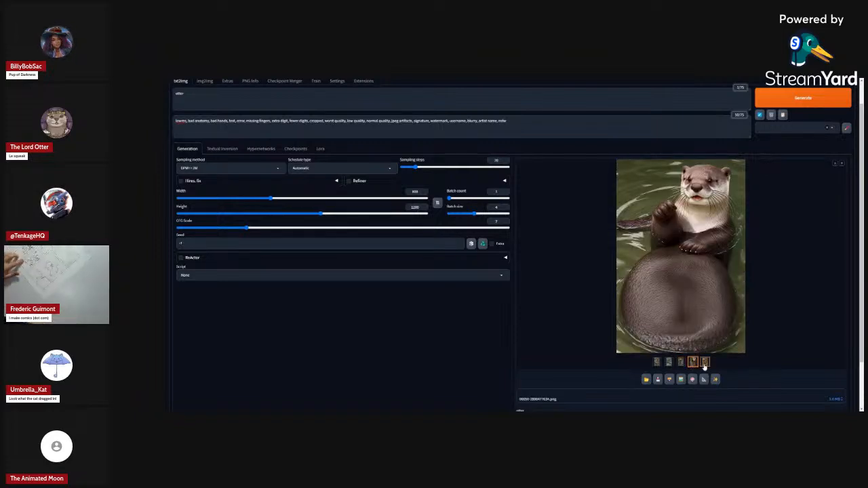
{"action": "left_click", "coordinate": [704, 362]}
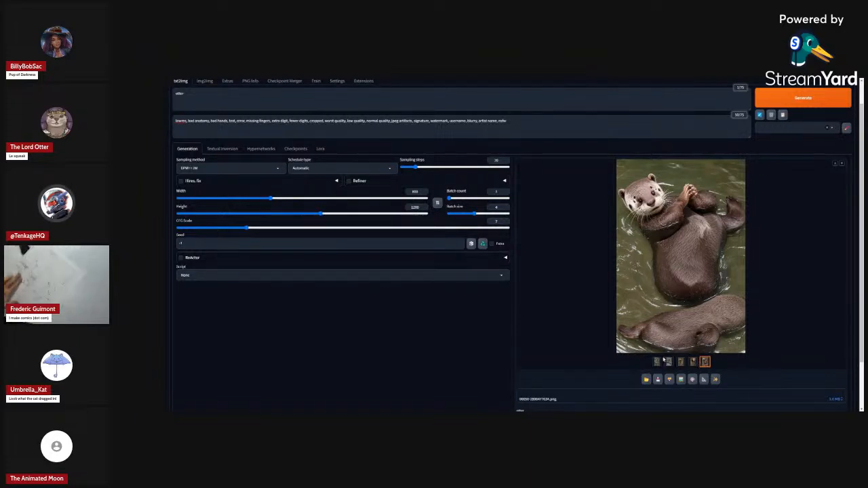
{"action": "left_click", "coordinate": [669, 362]}
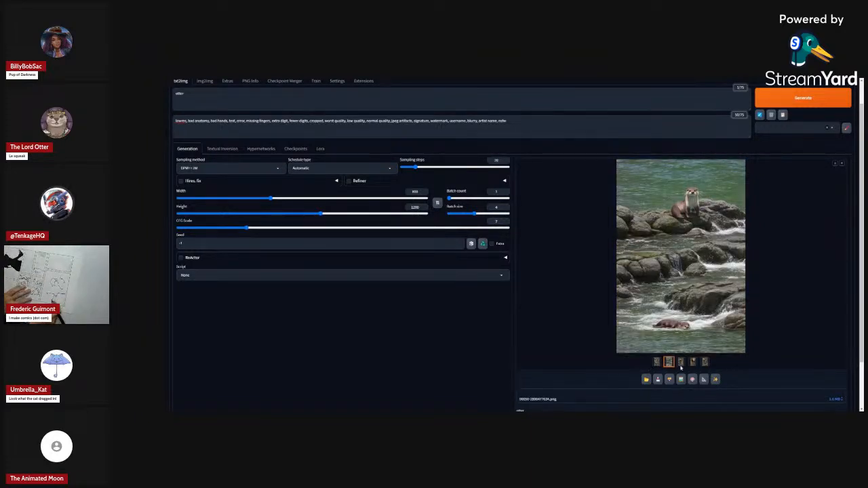
{"action": "left_click", "coordinate": [680, 363]}
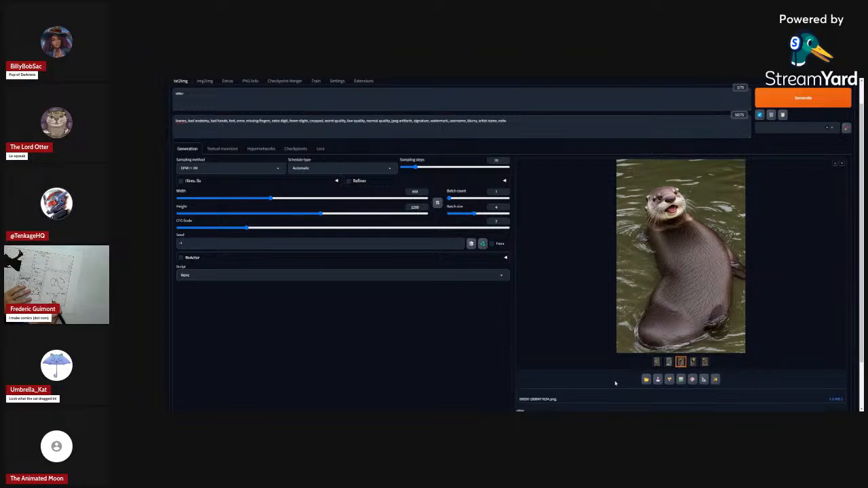
{"action": "left_click", "coordinate": [668, 362]}
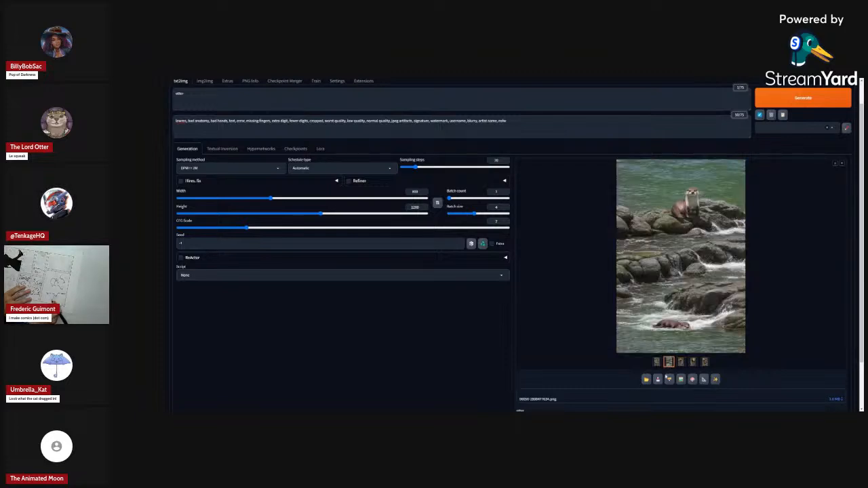
{"action": "left_click", "coordinate": [681, 362]}
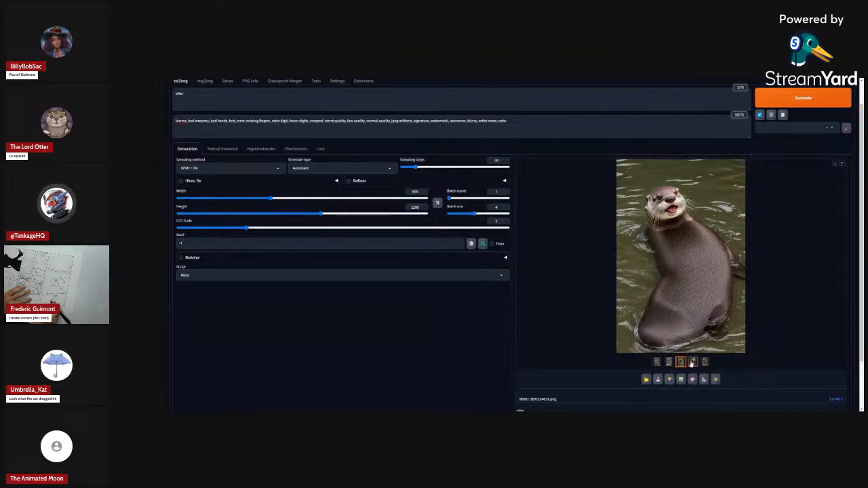
{"action": "key", "text": "Right"}
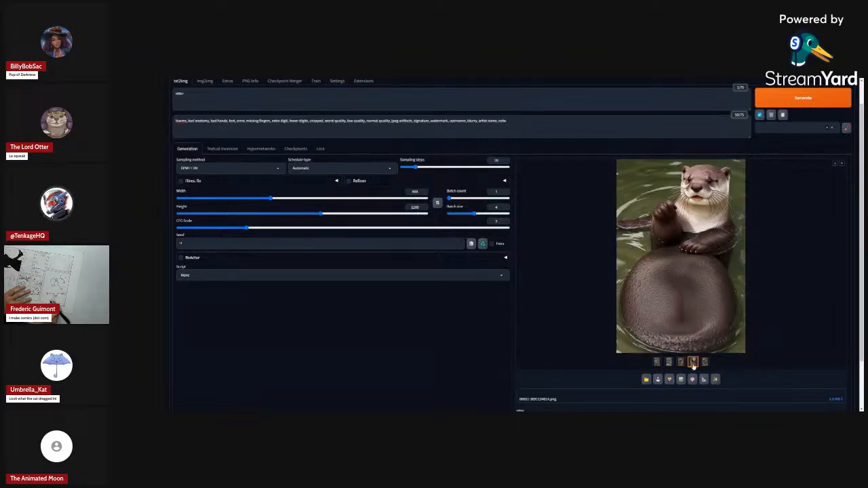
{"action": "key", "text": "Right"}
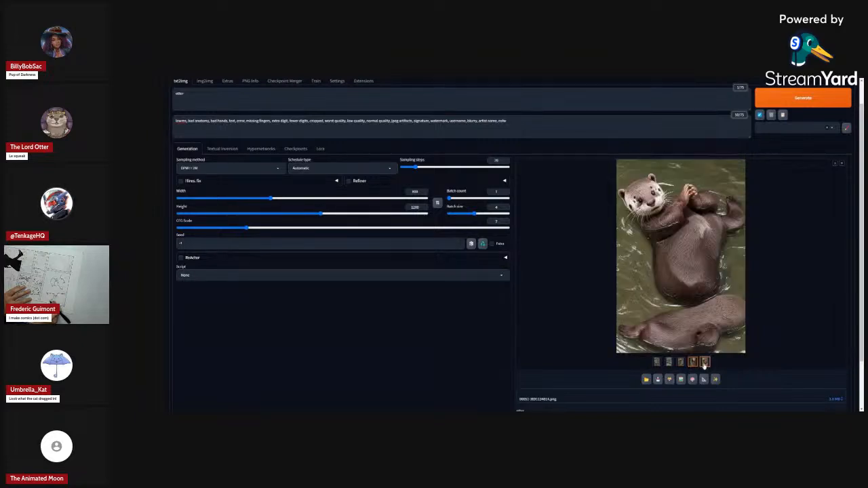
{"action": "left_click", "coordinate": [656, 363]}
- Extend the prompt to "otter, funny, fantasy" and generate a new batch of images
{"action": "left_click", "coordinate": [184, 94]}
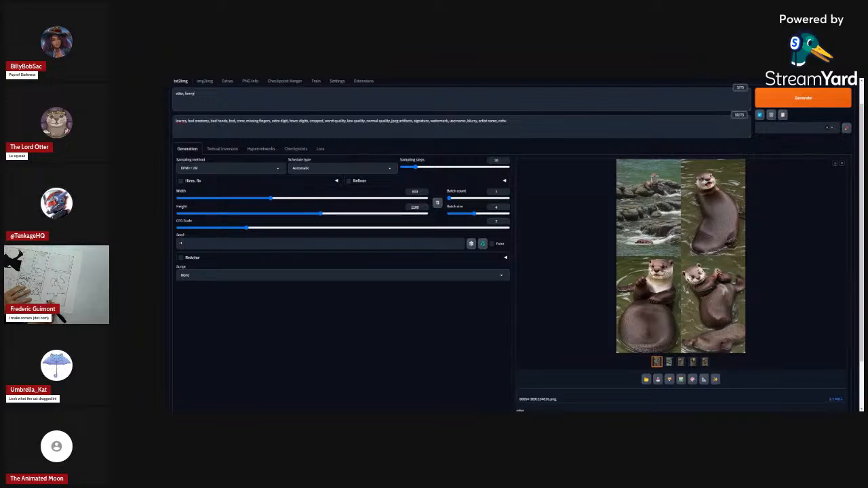
{"action": "type", "text": "y"}
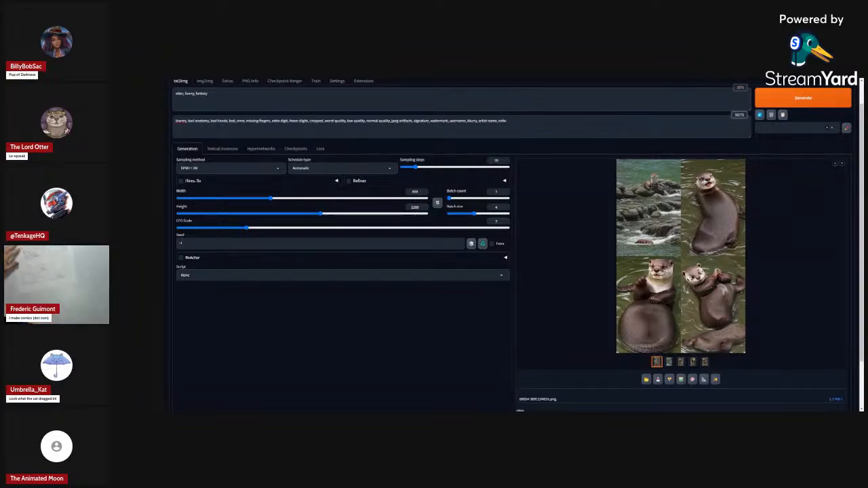
{"action": "left_click", "coordinate": [812, 103]}
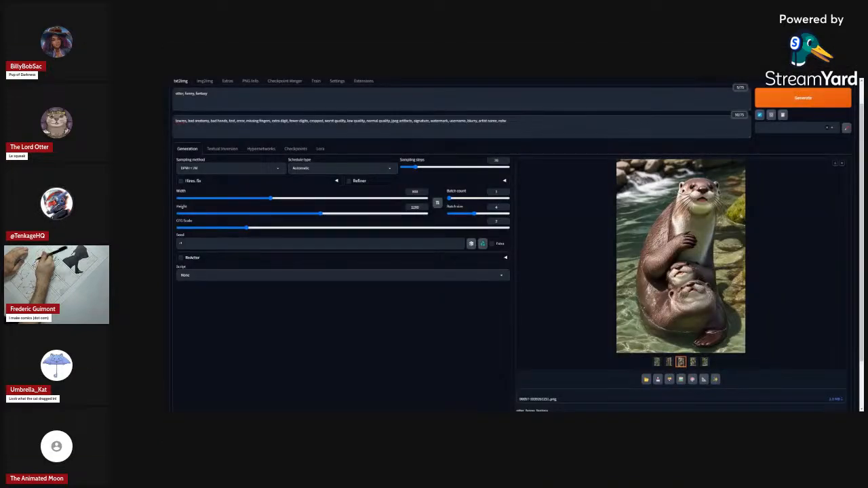
- Examine the funny fantasy otter images at enlarged size and return to the grid overview
{"action": "left_click", "coordinate": [627, 330]}
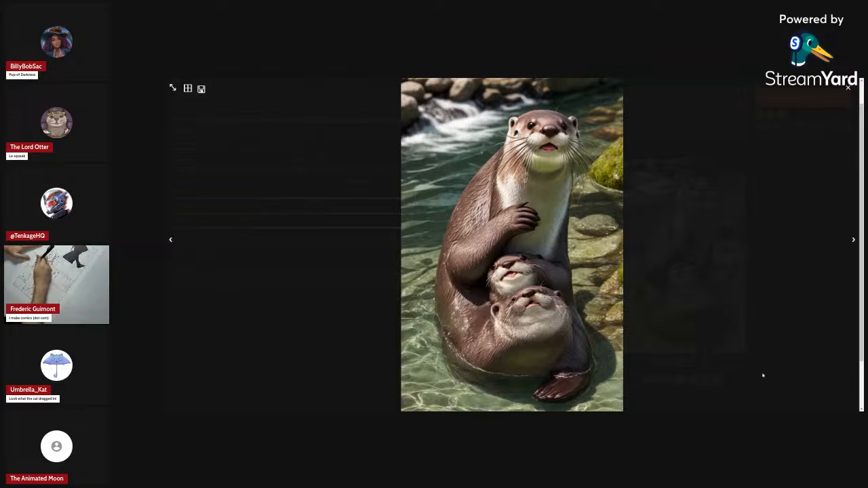
{"action": "left_click", "coordinate": [854, 240]}
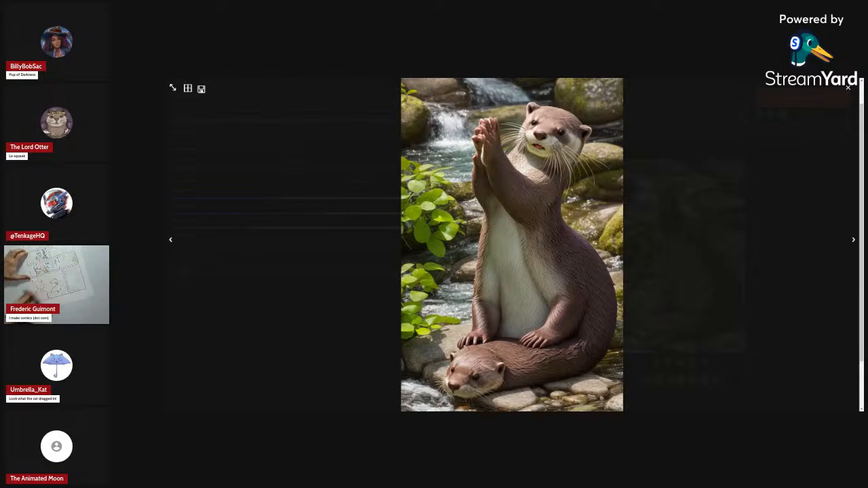
{"action": "left_click", "coordinate": [853, 242]}
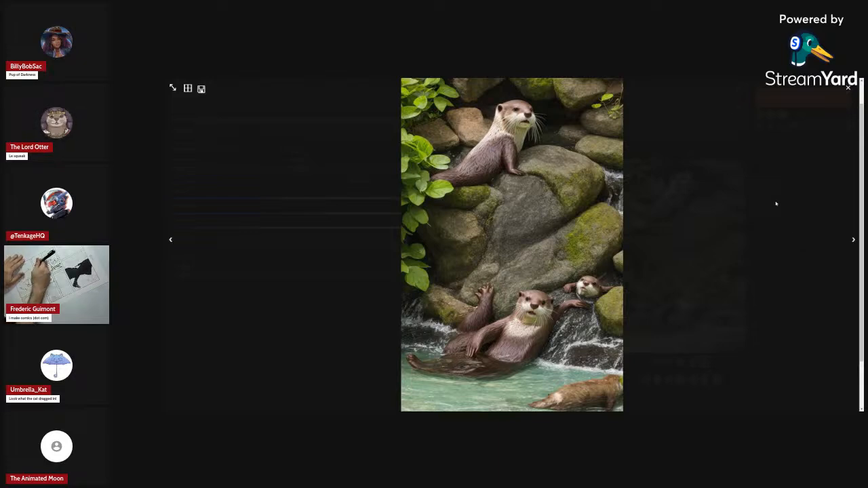
{"action": "left_click", "coordinate": [848, 87]}
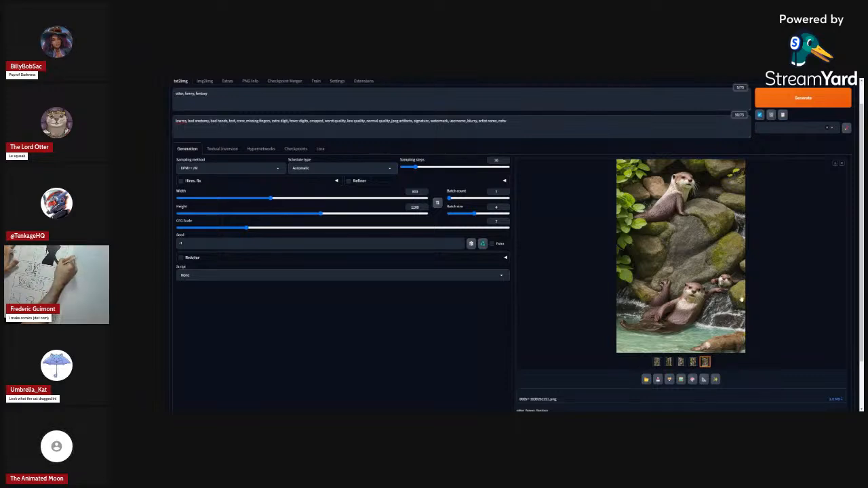
{"action": "left_click", "coordinate": [741, 299]}
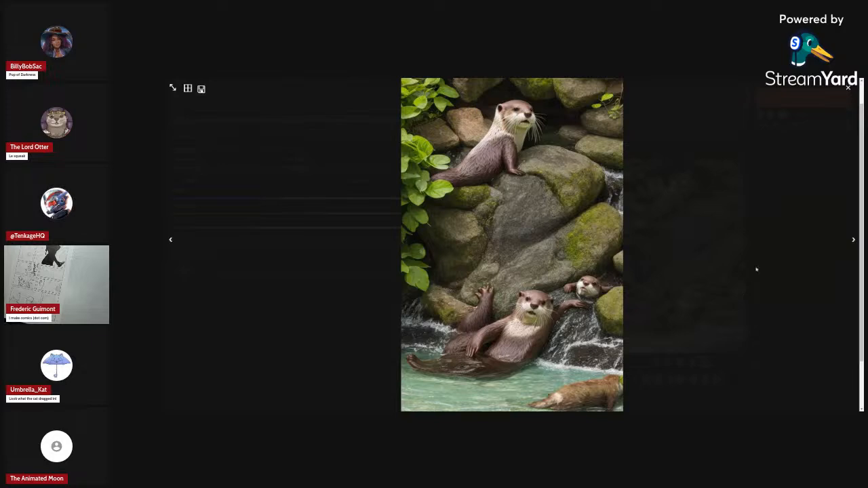
{"action": "left_click", "coordinate": [779, 162]}
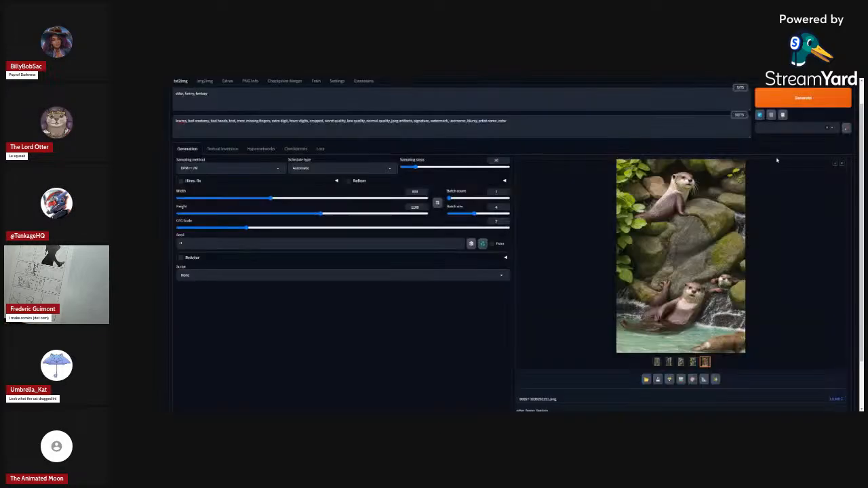
{"action": "left_click", "coordinate": [656, 363]}
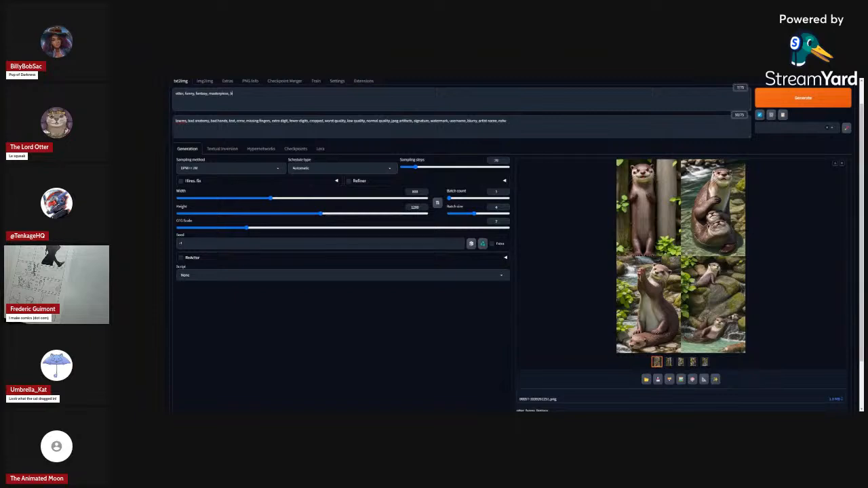
- Add "masterpiece, best quality" to the otter prompt and generate a new batch of images
{"action": "type", "text": ", best quality"}
{"action": "left_click", "coordinate": [803, 95]}
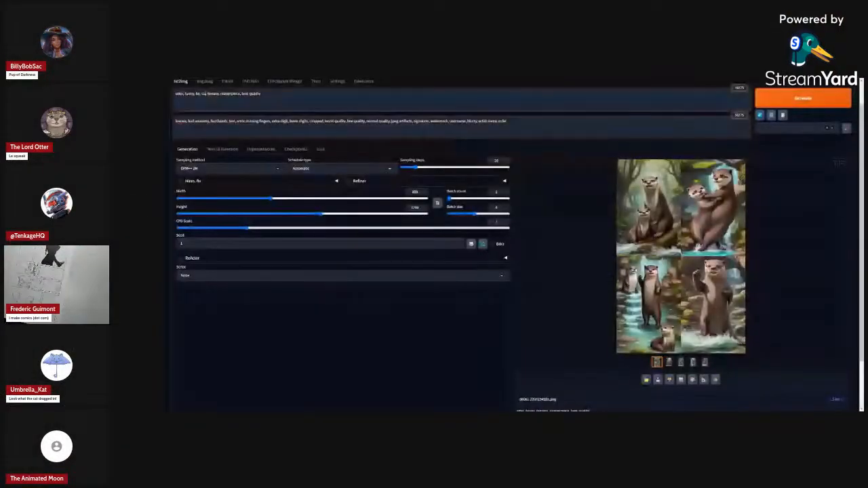
- View each new otter image and generate another batch from the prompt "otter, funny, fat, cute, fantasy, masterpiece, best quality"
{"action": "left_click", "coordinate": [668, 362]}
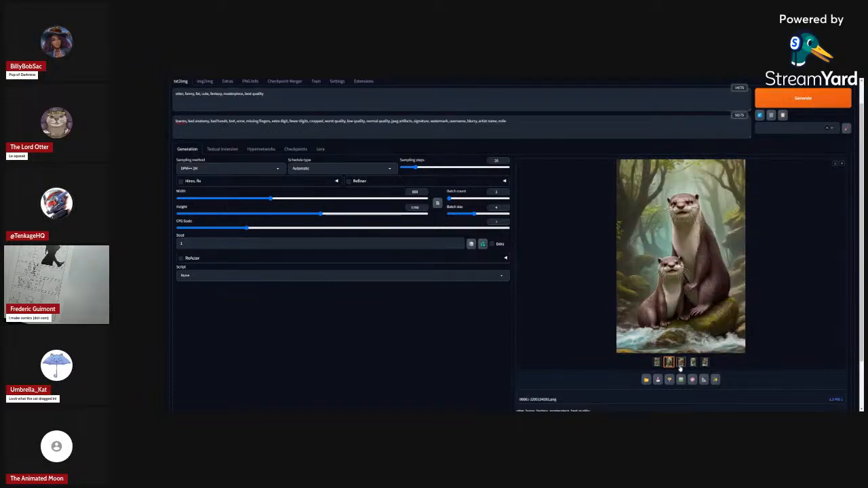
{"action": "left_click", "coordinate": [681, 363]}
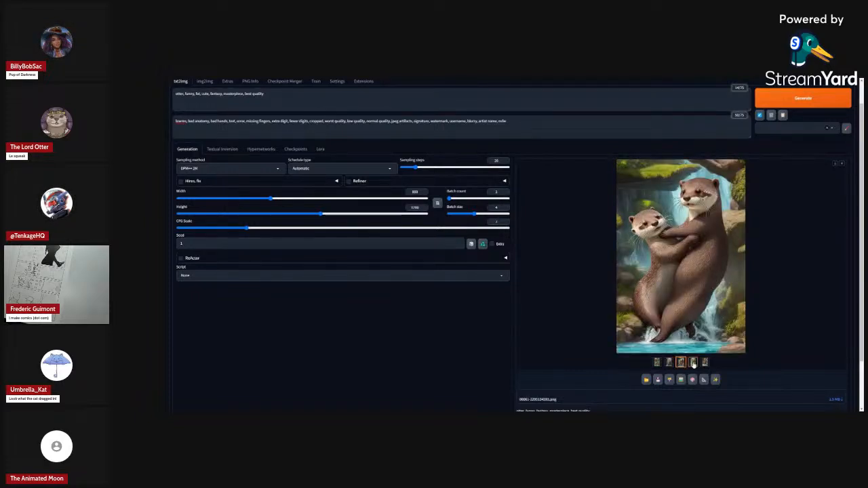
{"action": "left_click", "coordinate": [693, 364]}
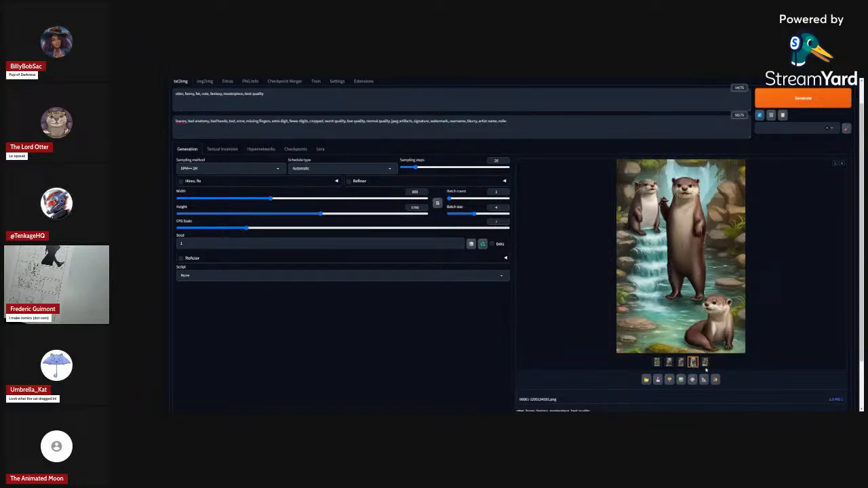
{"action": "left_click", "coordinate": [705, 363]}
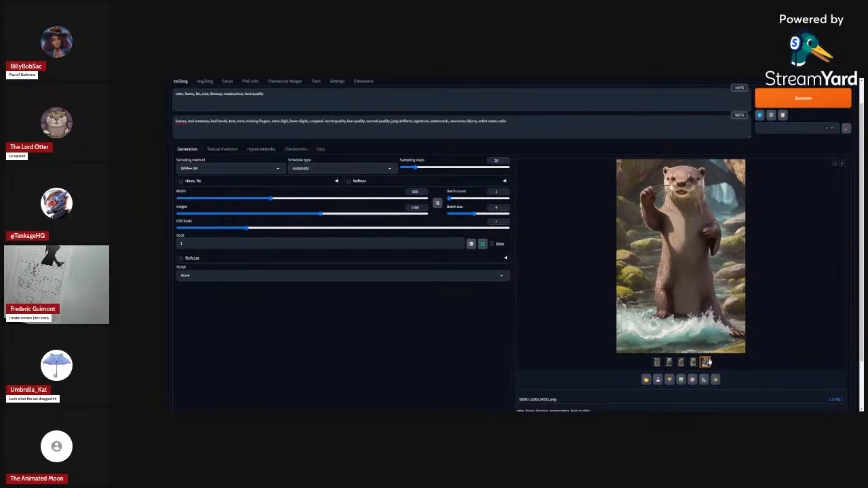
{"action": "left_click", "coordinate": [657, 362]}
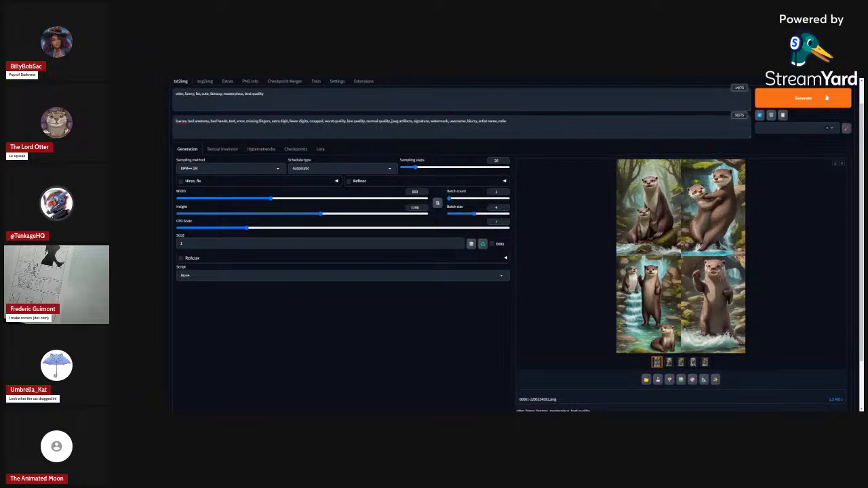
{"action": "key", "text": "ctrl+Return"}
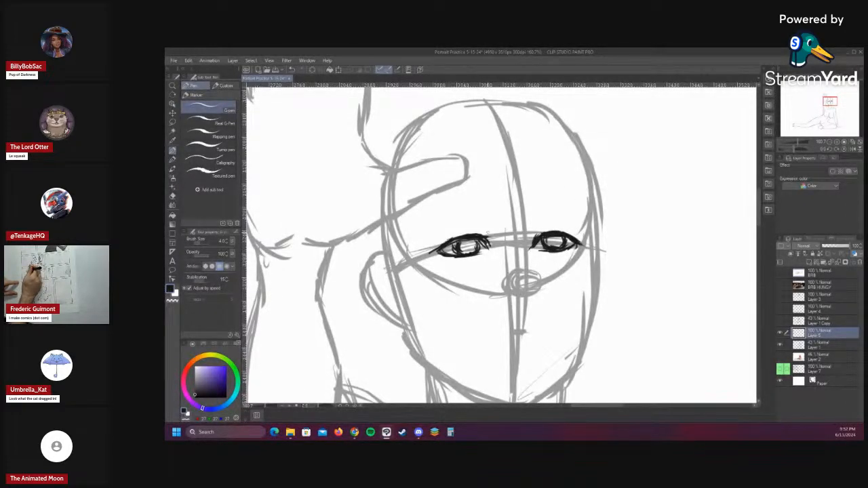
- In the portrait practice drawing, lasso the eye on the right side of the face and slightly rotate, enlarge and reposition it
{"action": "key", "text": "ctrl+space"}
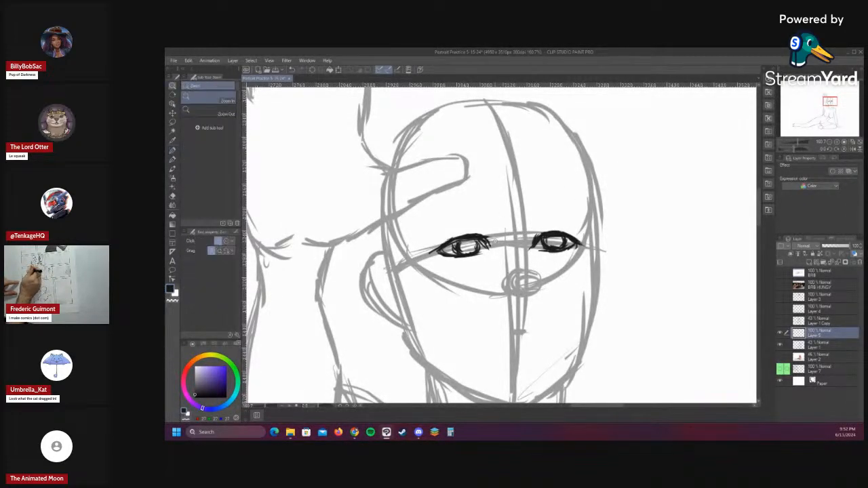
{"action": "mouse_move", "coordinate": [479, 262]}
{"action": "left_mouse_down"}
{"action": "mouse_move", "coordinate": [447, 262]}
{"action": "mouse_move", "coordinate": [521, 260]}
{"action": "left_mouse_up"}
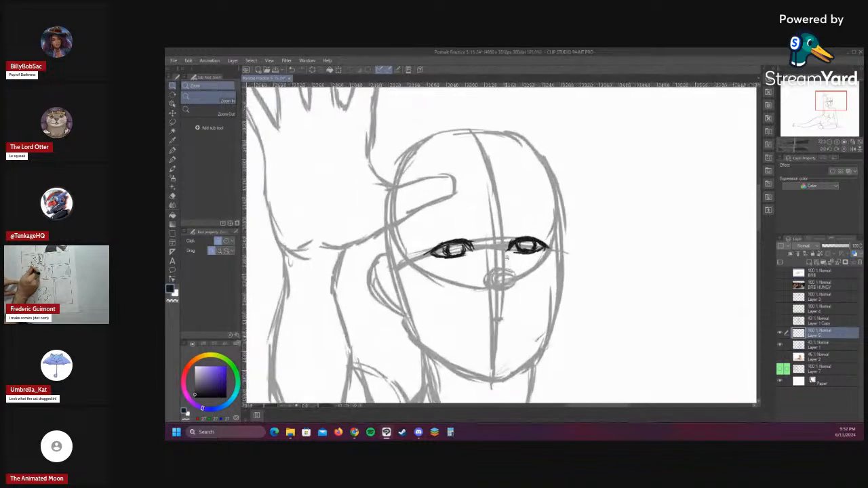
{"action": "mouse_move", "coordinate": [549, 228]}
{"action": "left_mouse_down"}
{"action": "mouse_move", "coordinate": [535, 265]}
{"action": "mouse_move", "coordinate": [549, 227]}
{"action": "left_mouse_up"}
{"action": "key", "text": "ctrl+t"}
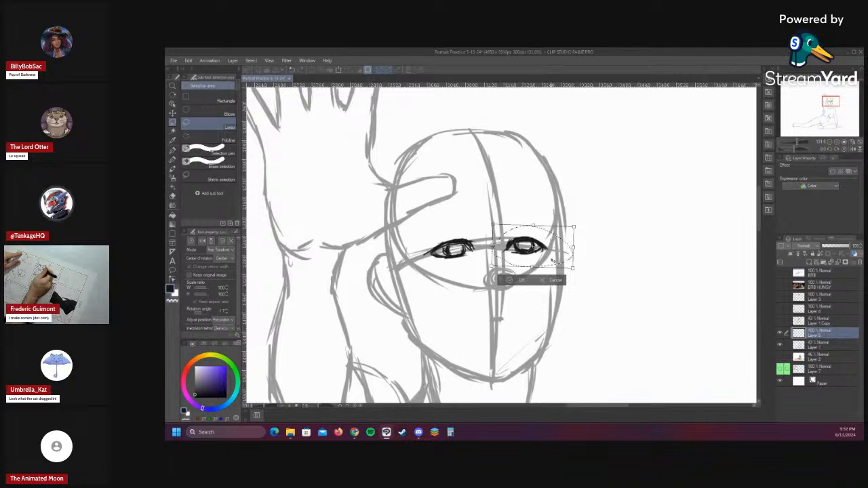
{"action": "left_click_drag", "start_coordinate": [546, 248], "coordinate": [548, 249]}
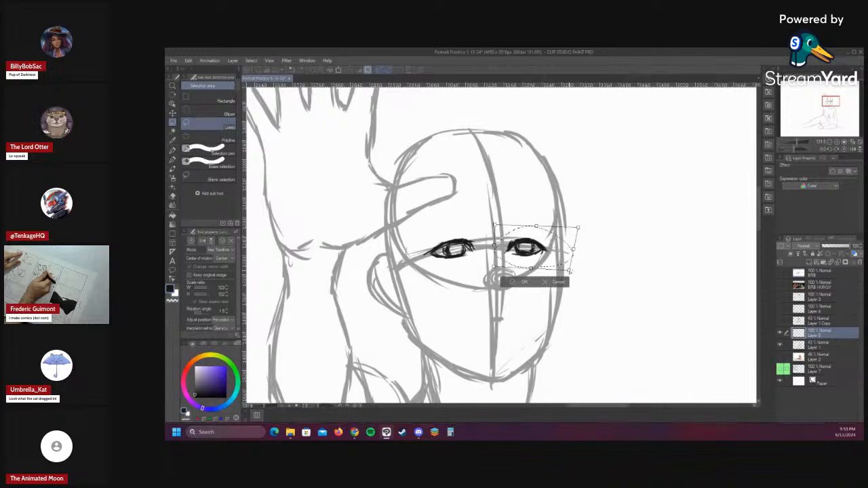
{"action": "left_click", "coordinate": [524, 282]}
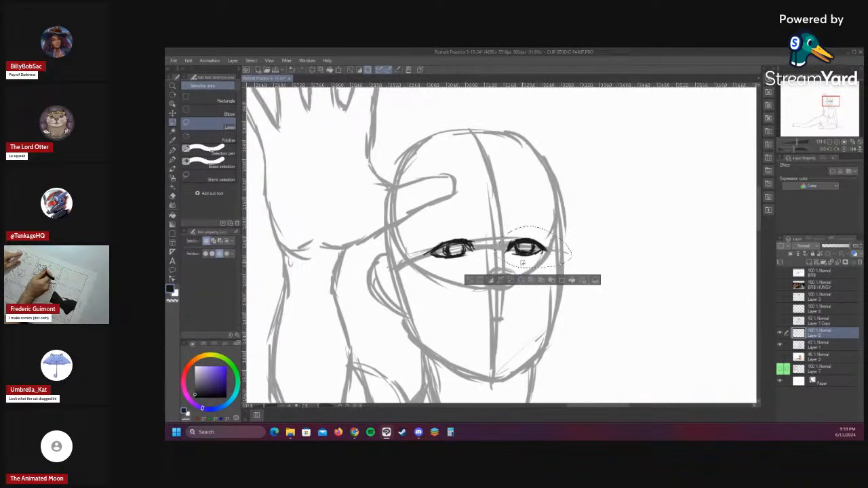
- Clear the selection around the eye in the portrait practice drawing
{"action": "key", "text": "ctrl+d"}
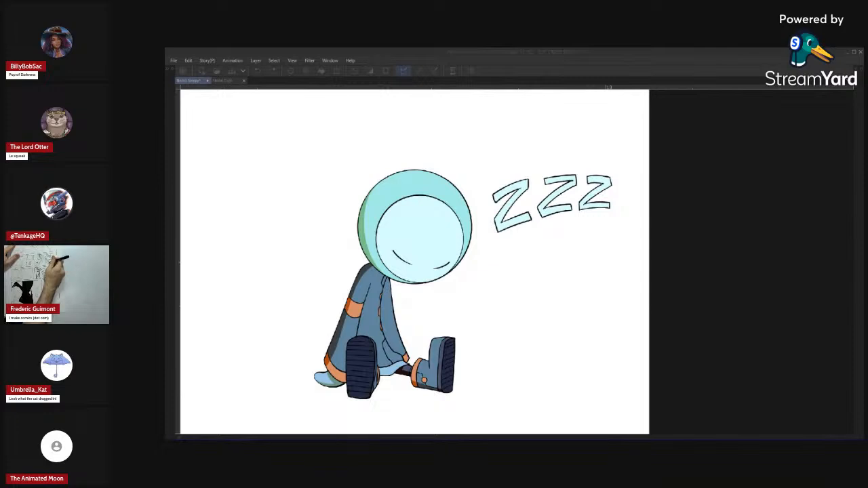
- Close the second document showing the character's legs and boots, and restore the hidden palettes around the sleeping figure drawing
{"action": "left_click", "coordinate": [243, 81]}
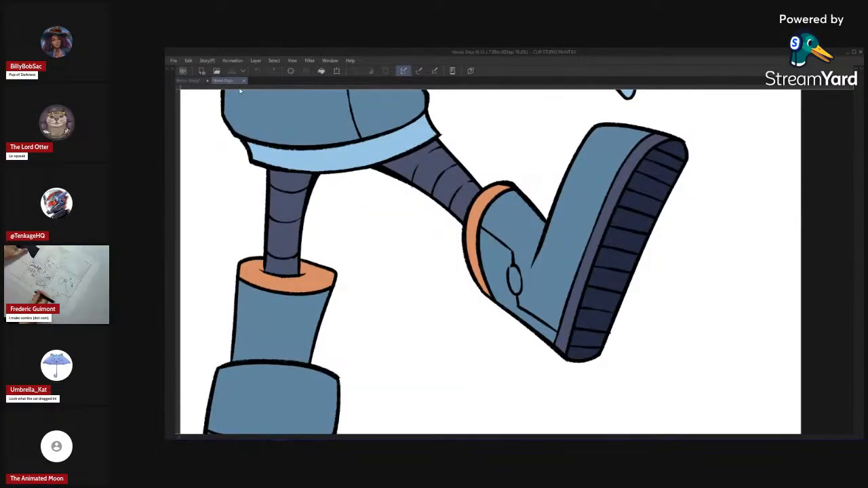
{"action": "left_click", "coordinate": [244, 81]}
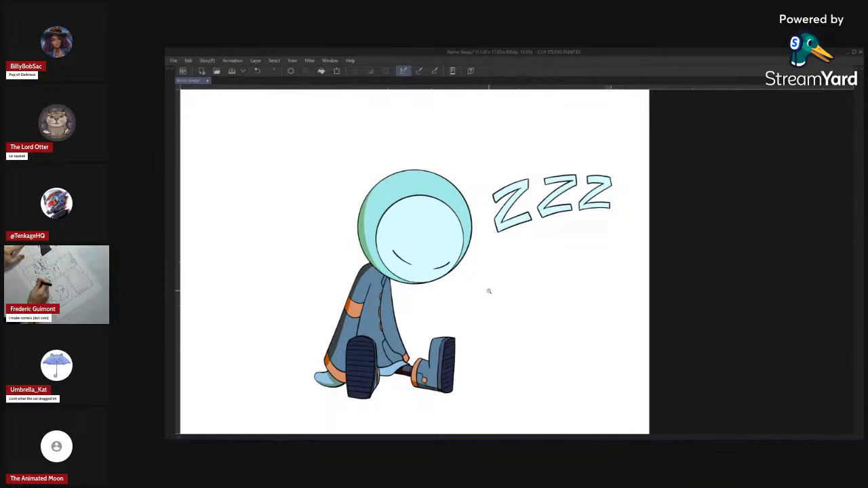
{"action": "scroll", "coordinate": [488, 292], "scroll_direction": "down", "scroll_amount": 3}
{"action": "scroll", "coordinate": [502, 304], "scroll_direction": "up", "scroll_amount": 1}
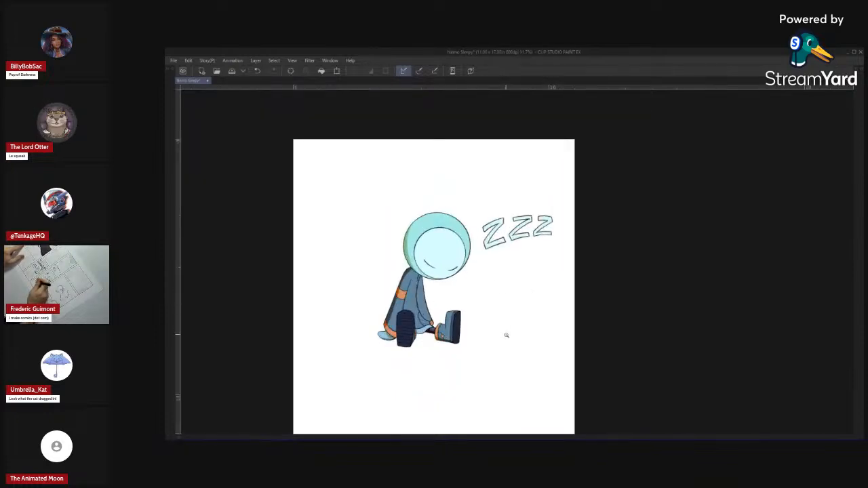
{"action": "key", "text": "Tab"}
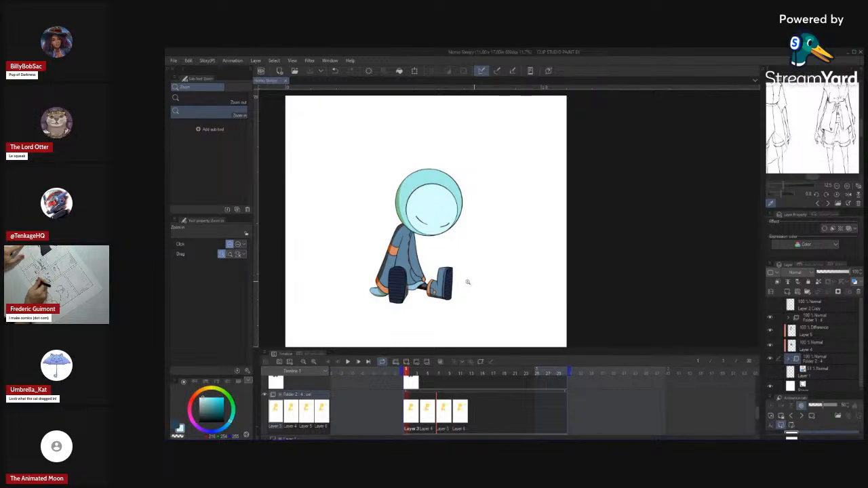
- Play back the sleeping figure's animation and inspect the drawing at several sizes
{"action": "mouse_move", "coordinate": [467, 281]}
{"action": "left_mouse_down"}
{"action": "mouse_move", "coordinate": [525, 282]}
{"action": "mouse_move", "coordinate": [509, 267]}
{"action": "mouse_move", "coordinate": [542, 278]}
{"action": "left_mouse_up"}
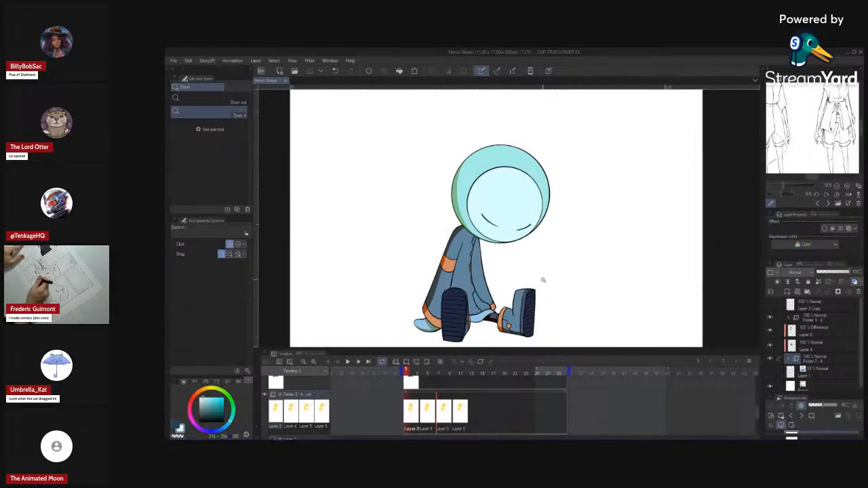
{"action": "left_click", "coordinate": [347, 362]}
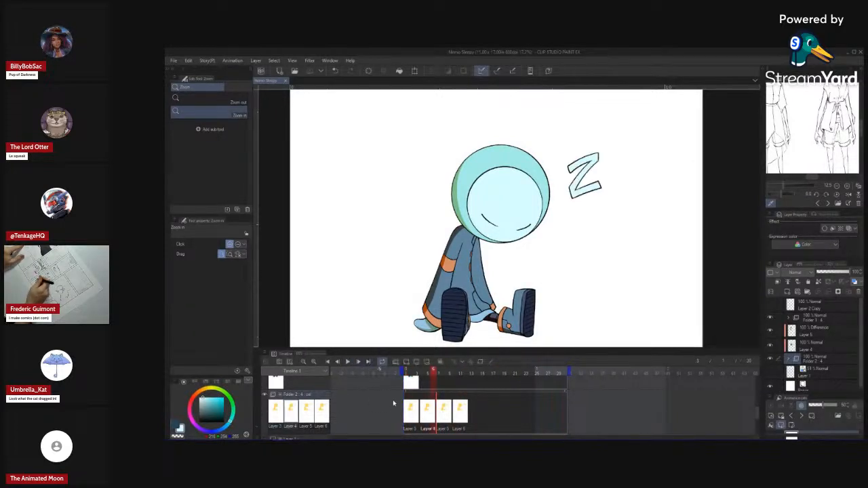
{"action": "scroll", "coordinate": [538, 298], "scroll_direction": "down", "scroll_amount": 4}
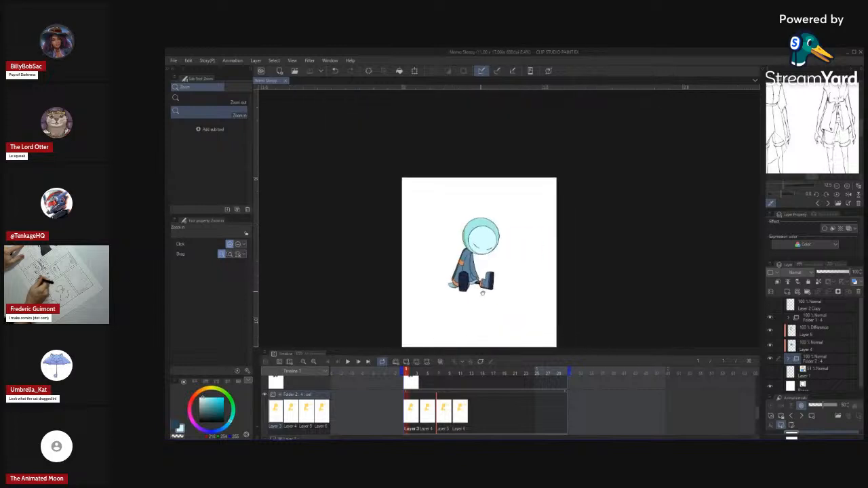
{"action": "scroll", "coordinate": [478, 295], "scroll_direction": "up", "scroll_amount": 2}
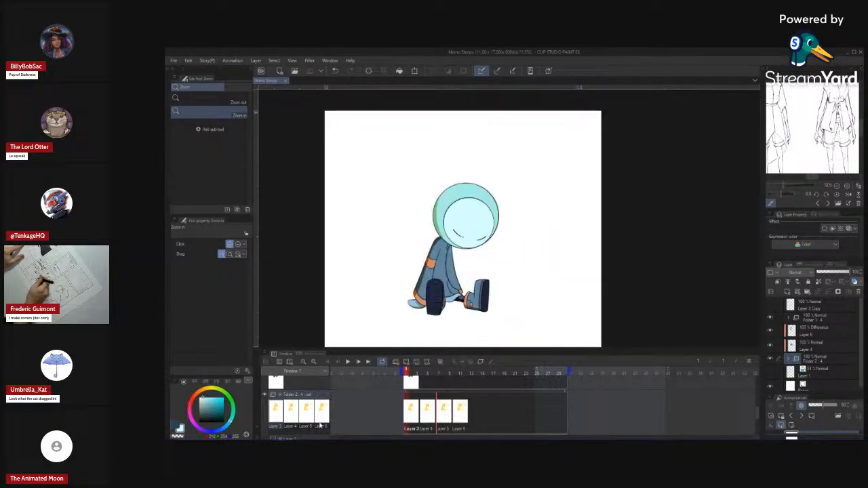
{"action": "scroll", "coordinate": [516, 281], "scroll_direction": "down", "scroll_amount": 2}
{"action": "scroll", "coordinate": [529, 254], "scroll_direction": "up", "scroll_amount": 3}
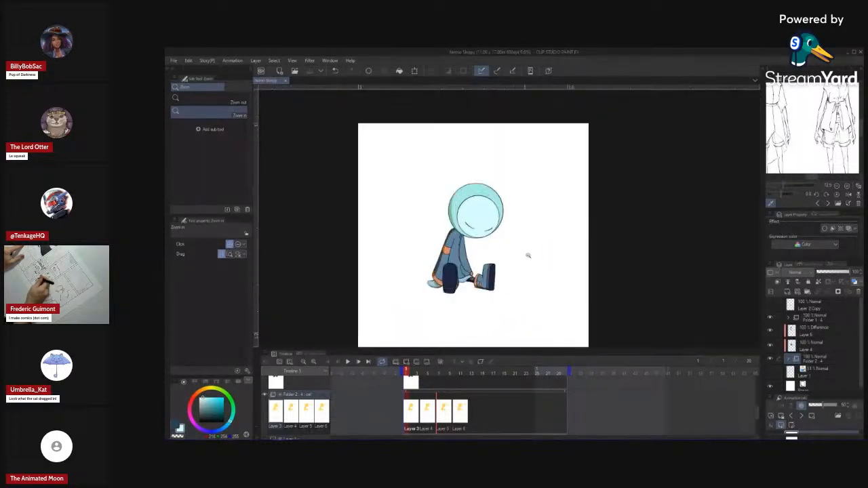
{"action": "scroll", "coordinate": [507, 263], "scroll_direction": "up", "scroll_amount": 1}
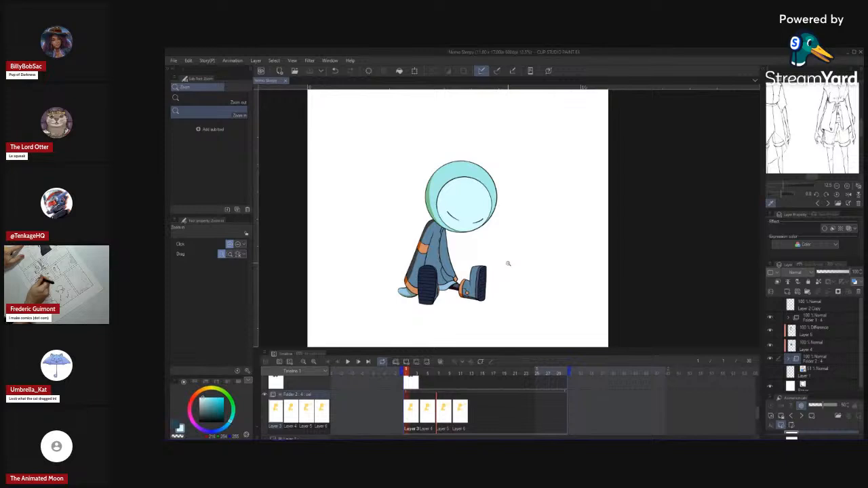
- Create a new 11 × 17 inch illustration at 600 dpi and hide the animation timeline
{"action": "left_click", "coordinate": [173, 61]}
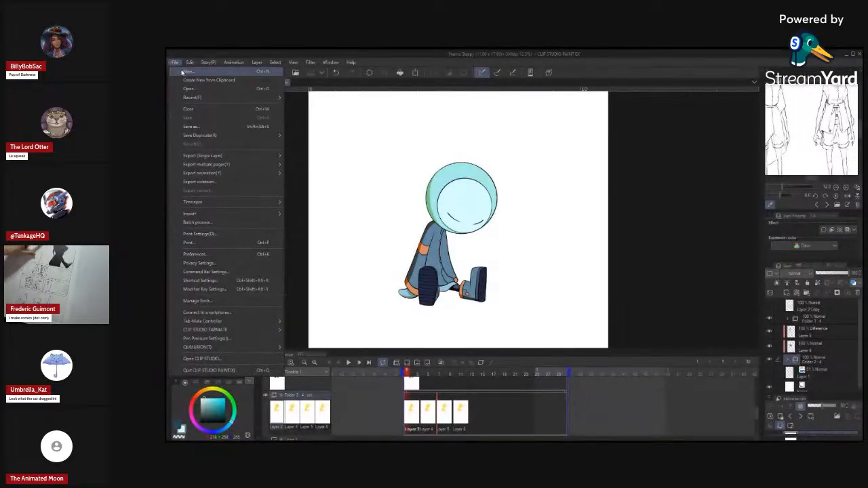
{"action": "left_click", "coordinate": [185, 72]}
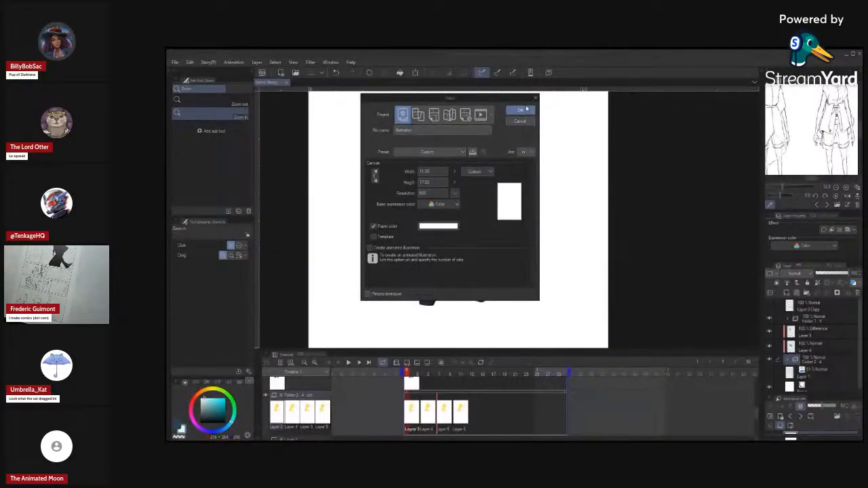
{"action": "left_click", "coordinate": [522, 109]}
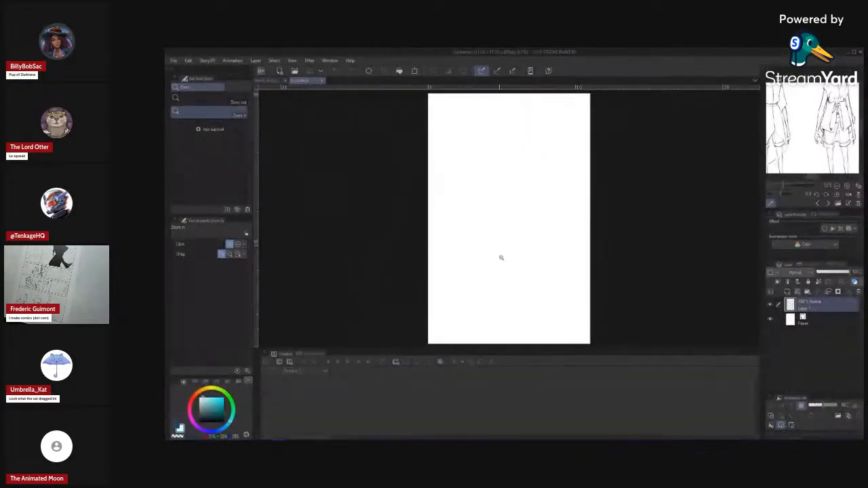
{"action": "left_click", "coordinate": [257, 434]}
{"action": "left_click_drag", "start_coordinate": [507, 265], "coordinate": [459, 305]}
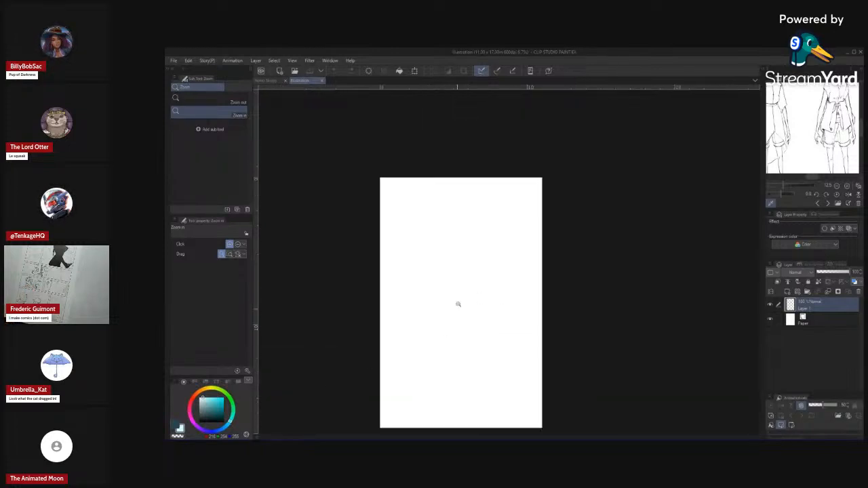
{"action": "mouse_move", "coordinate": [441, 235]}
{"action": "left_mouse_down"}
{"action": "mouse_move", "coordinate": [465, 242]}
{"action": "mouse_move", "coordinate": [456, 273]}
{"action": "mouse_move", "coordinate": [453, 255]}
{"action": "left_mouse_up"}
- Switch to the tilt pencil and set both the main and sub drawing colors to black
{"action": "key", "text": "p"}
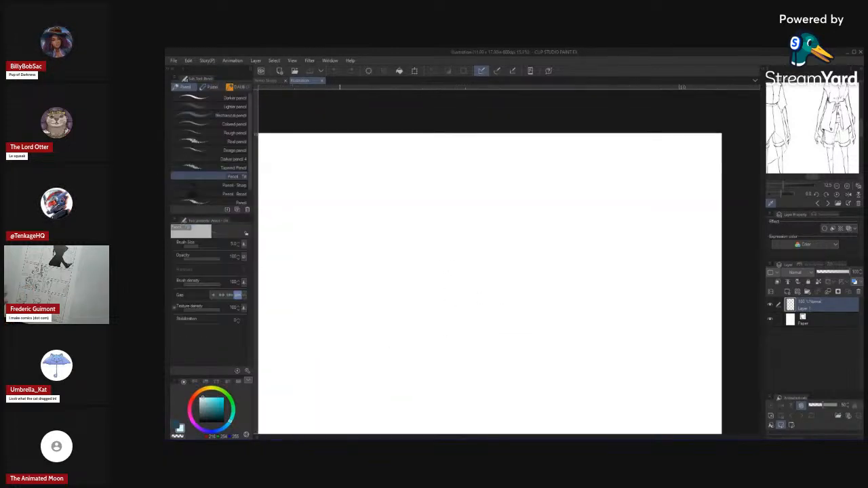
{"action": "left_click", "coordinate": [176, 425]}
{"action": "left_click", "coordinate": [200, 421]}
{"action": "left_click", "coordinate": [181, 429]}
{"action": "left_click", "coordinate": [200, 421]}
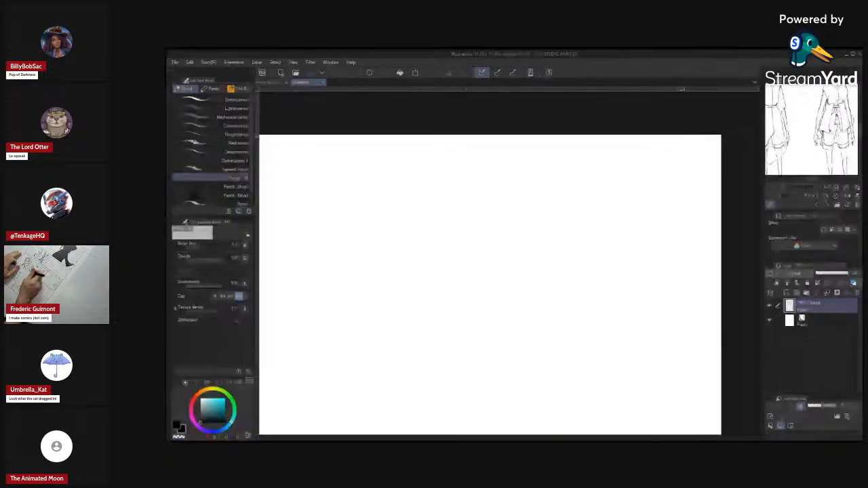
{"action": "left_click_drag", "start_coordinate": [463, 328], "coordinate": [456, 283]}
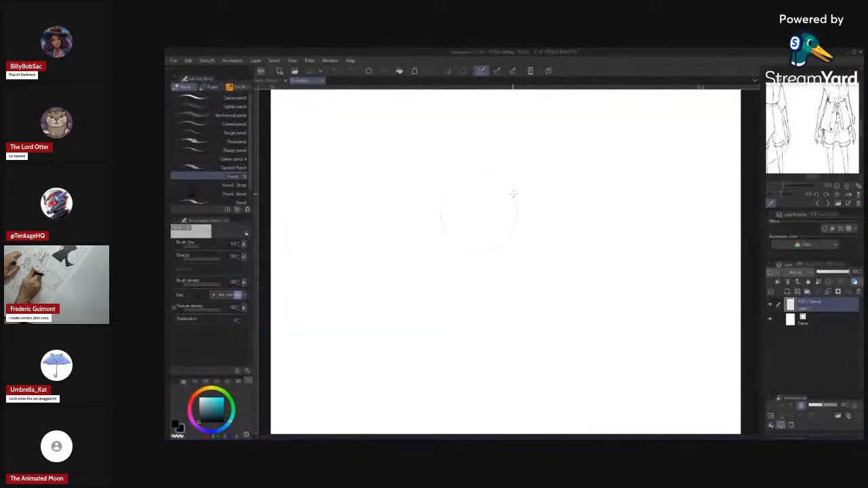
- Sketch a round head shape in the upper part of the canvas with loose, overlapping circular strokes
{"action": "left_click_drag", "start_coordinate": [467, 173], "coordinate": [500, 242]}
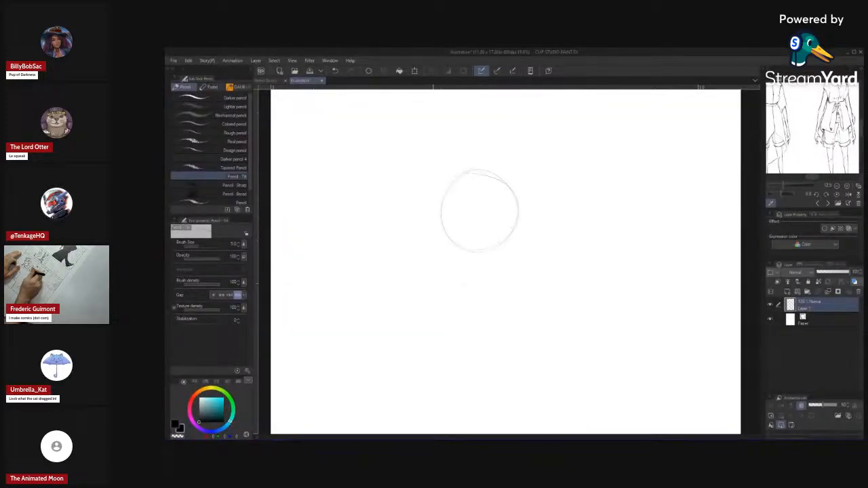
{"action": "mouse_move", "coordinate": [511, 186]}
{"action": "left_mouse_down"}
{"action": "mouse_move", "coordinate": [505, 232]}
{"action": "mouse_move", "coordinate": [442, 203]}
{"action": "mouse_move", "coordinate": [515, 187]}
{"action": "left_mouse_up"}
{"action": "mouse_move", "coordinate": [521, 237]}
{"action": "left_mouse_down"}
{"action": "mouse_move", "coordinate": [500, 261]}
{"action": "mouse_move", "coordinate": [384, 331]}
{"action": "left_mouse_up"}
{"action": "left_click_drag", "start_coordinate": [526, 219], "coordinate": [589, 224]}
{"action": "mouse_move", "coordinate": [422, 265]}
{"action": "left_mouse_down"}
{"action": "mouse_move", "coordinate": [446, 251]}
{"action": "mouse_move", "coordinate": [517, 267]}
{"action": "left_mouse_up"}
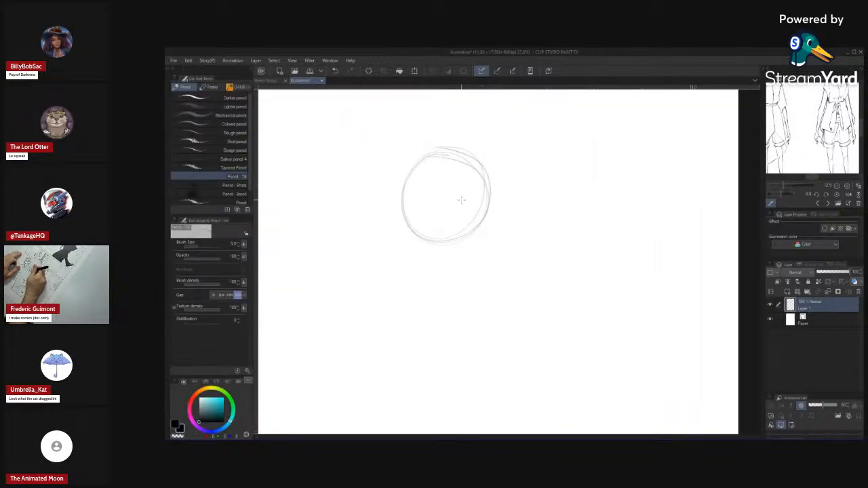
{"action": "left_click_drag", "start_coordinate": [453, 177], "coordinate": [488, 178]}
{"action": "mouse_move", "coordinate": [466, 131]}
{"action": "left_mouse_down"}
{"action": "mouse_move", "coordinate": [400, 270]}
{"action": "mouse_move", "coordinate": [424, 129]}
{"action": "left_mouse_up"}
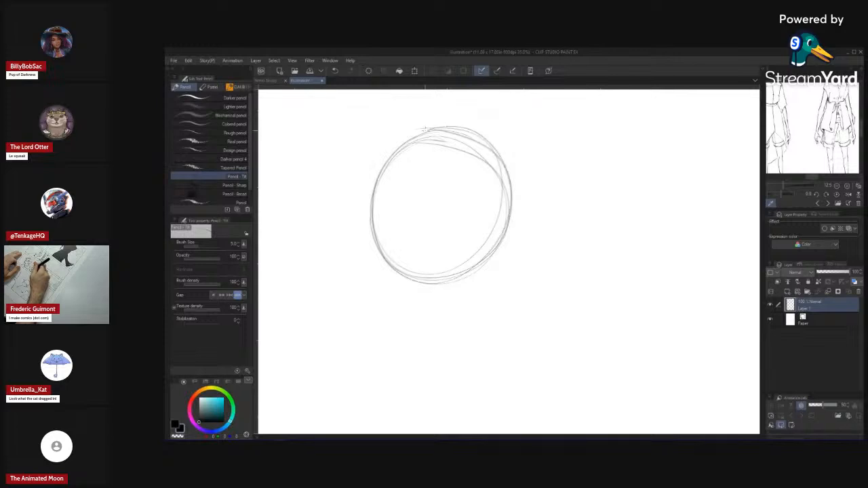
- Mirror the view and sketch two slanted oval eyes in the lower half of the head, each with a narrow pupil
{"action": "key", "text": "ctrl+space"}
{"action": "mouse_move", "coordinate": [471, 262]}
{"action": "left_mouse_down"}
{"action": "mouse_move", "coordinate": [488, 298]}
{"action": "mouse_move", "coordinate": [489, 256]}
{"action": "mouse_move", "coordinate": [457, 238]}
{"action": "mouse_move", "coordinate": [491, 217]}
{"action": "mouse_move", "coordinate": [498, 227]}
{"action": "left_mouse_up"}
{"action": "key", "text": "h"}
{"action": "left_click_drag", "start_coordinate": [556, 234], "coordinate": [450, 259]}
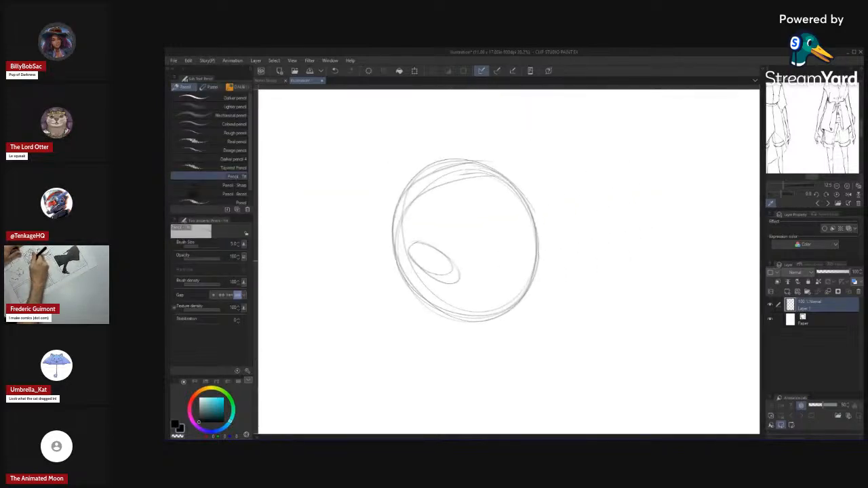
{"action": "key", "text": "ctrl+z"}
{"action": "key", "text": "ctrl+space"}
{"action": "left_click", "coordinate": [493, 259]}
{"action": "mouse_move", "coordinate": [518, 227]}
{"action": "left_mouse_down"}
{"action": "mouse_move", "coordinate": [529, 234]}
{"action": "mouse_move", "coordinate": [473, 249]}
{"action": "left_mouse_up"}
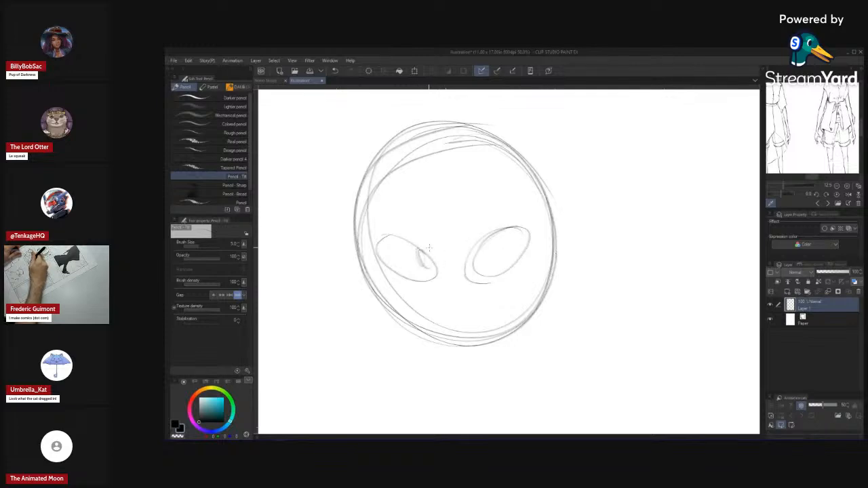
{"action": "key", "text": "ctrl+space"}
{"action": "key", "text": "h"}
{"action": "mouse_move", "coordinate": [530, 283]}
{"action": "left_mouse_down"}
{"action": "mouse_move", "coordinate": [581, 355]}
{"action": "mouse_move", "coordinate": [574, 240]}
{"action": "mouse_move", "coordinate": [553, 238]}
{"action": "left_mouse_up"}
{"action": "key", "text": "h"}
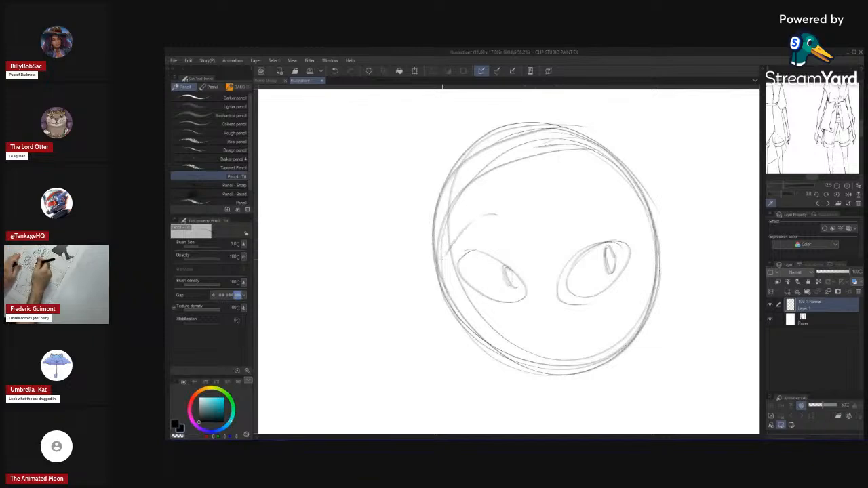
- Sketch a curved, tapering eyebrow above the left eye in the mirrored view, redrawing its lower edge
{"action": "left_click_drag", "start_coordinate": [468, 230], "coordinate": [448, 259]}
{"action": "left_click_drag", "start_coordinate": [495, 215], "coordinate": [465, 255]}
{"action": "key", "text": "ctrl+z"}
{"action": "left_click_drag", "start_coordinate": [498, 215], "coordinate": [460, 255]}
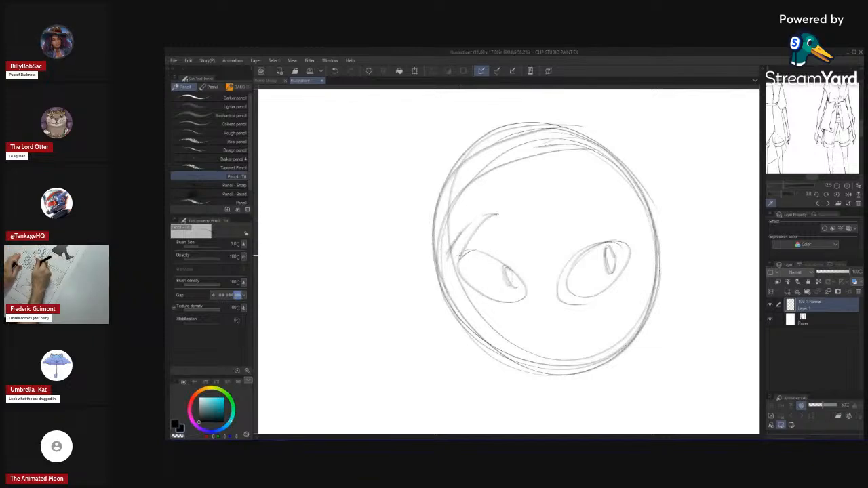
{"action": "key", "text": "h"}
{"action": "key", "text": "h"}
- Sketch a matching tapered eyebrow above the other eye, then return the view to its unmirrored orientation
{"action": "left_click_drag", "start_coordinate": [560, 316], "coordinate": [531, 319]}
{"action": "mouse_move", "coordinate": [616, 239]}
{"action": "left_mouse_down"}
{"action": "mouse_move", "coordinate": [598, 219]}
{"action": "mouse_move", "coordinate": [537, 209]}
{"action": "left_mouse_up"}
{"action": "left_click_drag", "start_coordinate": [593, 252], "coordinate": [539, 213]}
{"action": "key", "text": "h"}
{"action": "key", "text": "ctrl+z"}
{"action": "left_click_drag", "start_coordinate": [466, 201], "coordinate": [400, 238]}
{"action": "key", "text": "ctrl+space"}
{"action": "mouse_move", "coordinate": [497, 316]}
{"action": "left_mouse_down"}
{"action": "mouse_move", "coordinate": [480, 345]}
{"action": "mouse_move", "coordinate": [496, 323]}
{"action": "mouse_move", "coordinate": [520, 314]}
{"action": "left_mouse_up"}
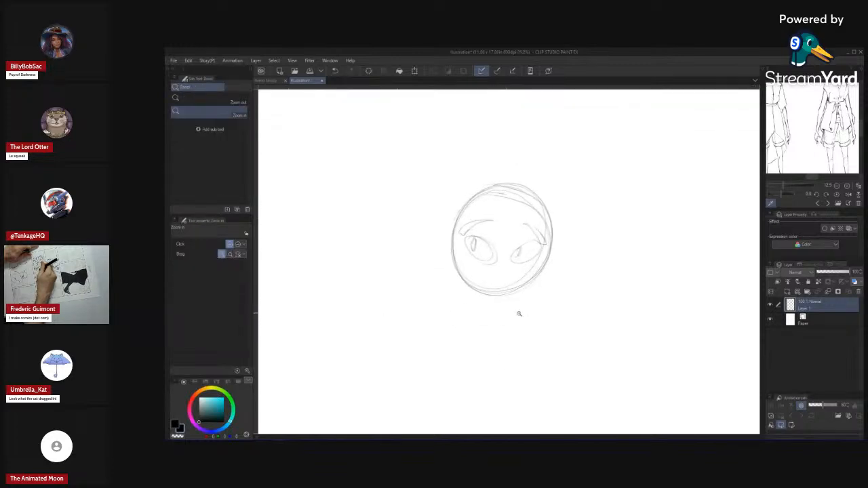
- Darken the pupils and add curved iris outlines inside both eyes
{"action": "mouse_move", "coordinate": [499, 274]}
{"action": "left_mouse_down"}
{"action": "mouse_move", "coordinate": [500, 285]}
{"action": "mouse_move", "coordinate": [502, 266]}
{"action": "left_mouse_up"}
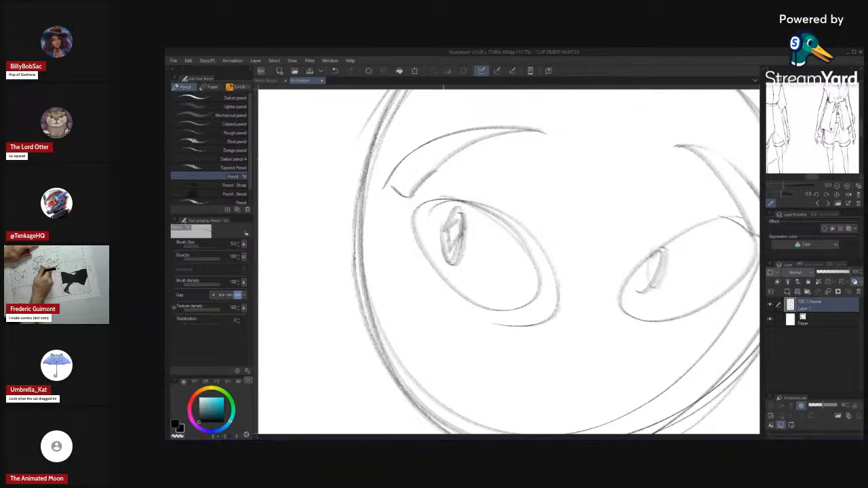
{"action": "mouse_move", "coordinate": [426, 247]}
{"action": "left_mouse_down"}
{"action": "mouse_move", "coordinate": [503, 288]}
{"action": "mouse_move", "coordinate": [523, 236]}
{"action": "left_mouse_up"}
{"action": "left_click_drag", "start_coordinate": [455, 238], "coordinate": [420, 239]}
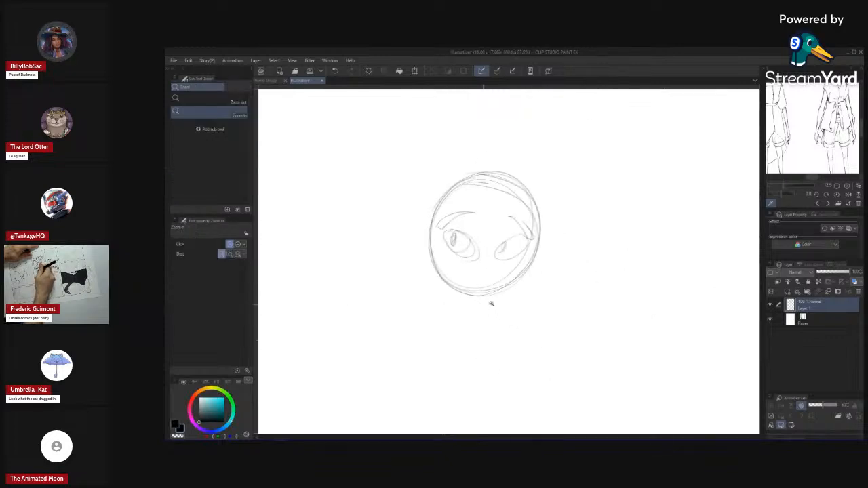
{"action": "left_click_drag", "start_coordinate": [508, 251], "coordinate": [517, 250]}
{"action": "left_click_drag", "start_coordinate": [467, 264], "coordinate": [521, 263]}
{"action": "left_click_drag", "start_coordinate": [540, 187], "coordinate": [522, 263]}
{"action": "left_click_drag", "start_coordinate": [462, 273], "coordinate": [542, 238]}
{"action": "left_click_drag", "start_coordinate": [538, 205], "coordinate": [553, 247]}
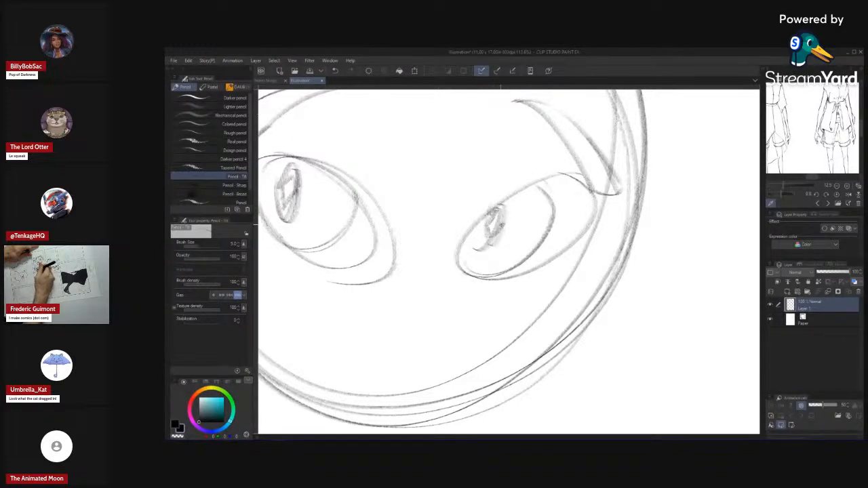
{"action": "left_click_drag", "start_coordinate": [497, 211], "coordinate": [500, 228]}
{"action": "left_click_drag", "start_coordinate": [509, 248], "coordinate": [474, 327]}
{"action": "left_click_drag", "start_coordinate": [487, 212], "coordinate": [504, 211]}
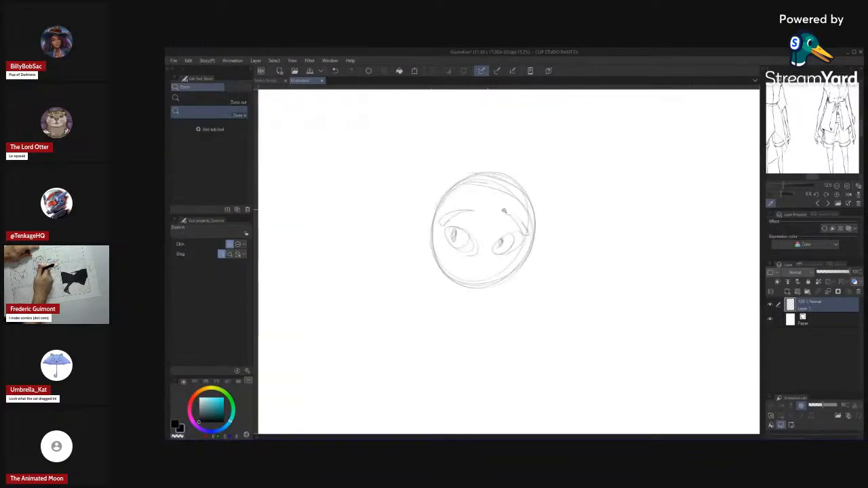
{"action": "mouse_move", "coordinate": [469, 158]}
{"action": "left_mouse_down"}
{"action": "mouse_move", "coordinate": [498, 169]}
{"action": "mouse_move", "coordinate": [437, 180]}
{"action": "left_mouse_up"}
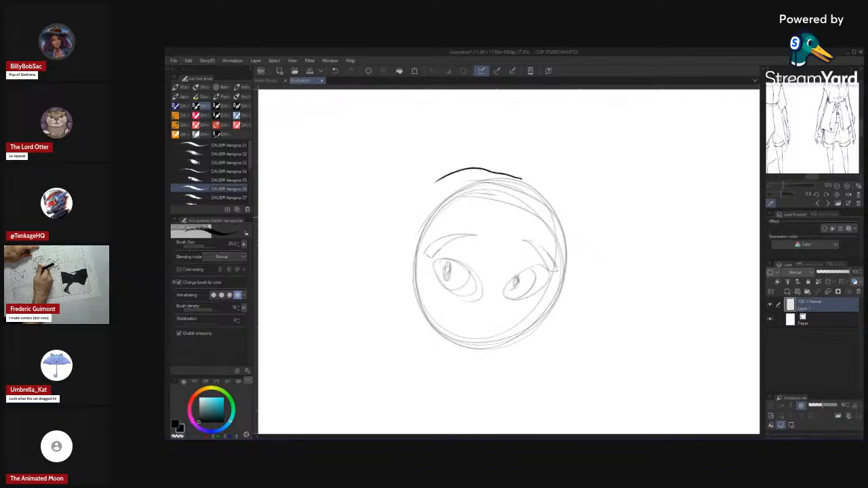
{"action": "key", "text": "ctrl+z"}
{"action": "key", "text": "p"}
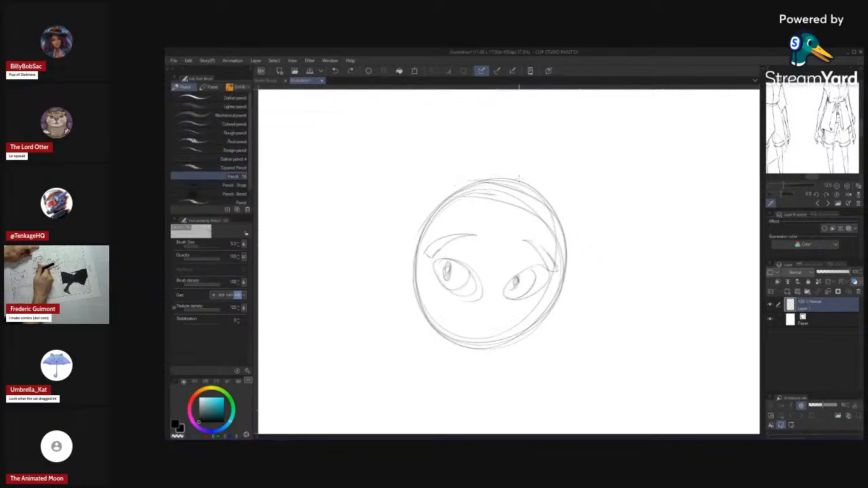
- Sketch a long curved outer contour around the top and left side of the head, plus a short hooked line below the chin
{"action": "mouse_move", "coordinate": [519, 177]}
{"action": "left_mouse_down"}
{"action": "mouse_move", "coordinate": [456, 172]}
{"action": "mouse_move", "coordinate": [392, 274]}
{"action": "left_mouse_up"}
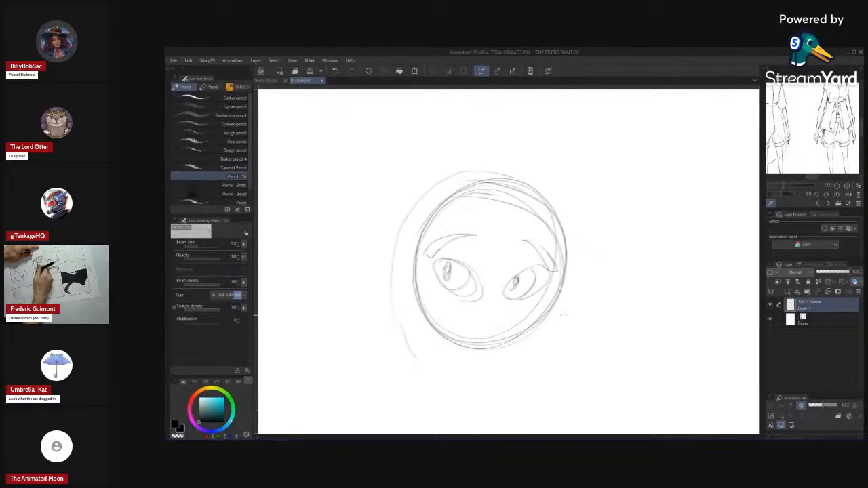
{"action": "key", "text": "h"}
{"action": "key", "text": "h"}
{"action": "mouse_move", "coordinate": [568, 333]}
{"action": "left_mouse_down"}
{"action": "mouse_move", "coordinate": [556, 298]}
{"action": "mouse_move", "coordinate": [499, 323]}
{"action": "left_mouse_up"}
{"action": "key", "text": "ctrl+z"}
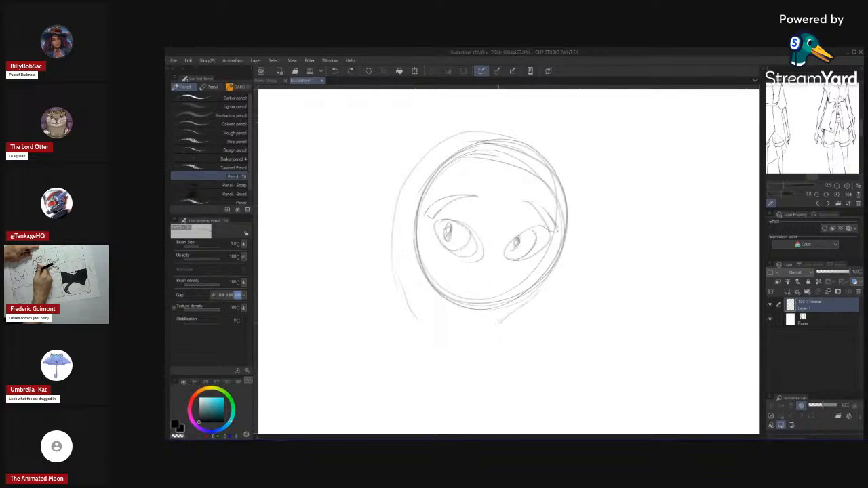
{"action": "left_click_drag", "start_coordinate": [499, 270], "coordinate": [522, 336]}
{"action": "left_click_drag", "start_coordinate": [440, 226], "coordinate": [389, 330]}
{"action": "left_click_drag", "start_coordinate": [389, 332], "coordinate": [413, 279]}
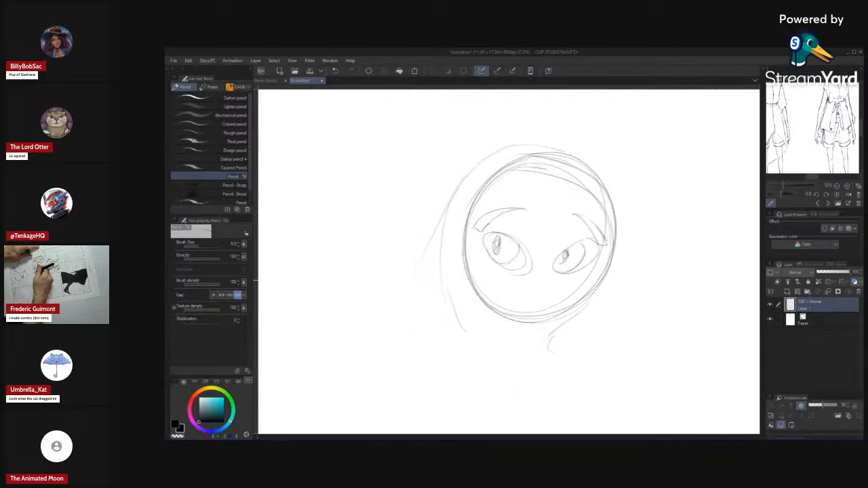
{"action": "mouse_move", "coordinate": [422, 310]}
{"action": "left_mouse_down"}
{"action": "mouse_move", "coordinate": [427, 219]}
{"action": "mouse_move", "coordinate": [394, 331]}
{"action": "left_mouse_up"}
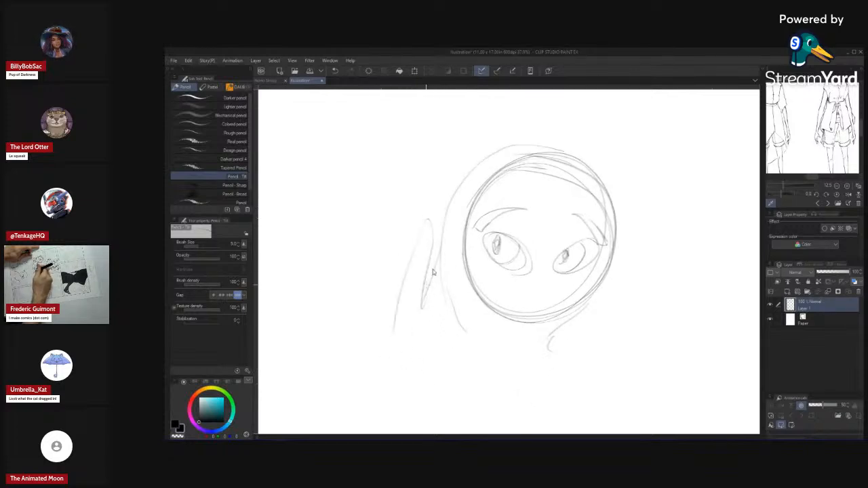
{"action": "key", "text": "ctrl+z"}
- Sketch a jagged zigzag of narrow pointed spikes beside the outer contour on the head's left side, checking it in the mirrored view
{"action": "left_click_drag", "start_coordinate": [435, 261], "coordinate": [420, 225]}
{"action": "left_click_drag", "start_coordinate": [408, 271], "coordinate": [403, 312]}
{"action": "mouse_move", "coordinate": [403, 312]}
{"action": "left_mouse_down"}
{"action": "mouse_move", "coordinate": [394, 252]}
{"action": "mouse_move", "coordinate": [382, 315]}
{"action": "left_mouse_up"}
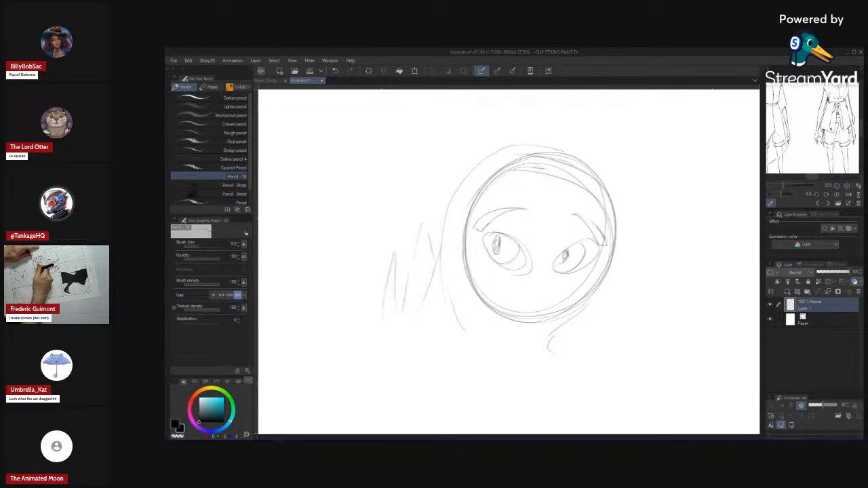
{"action": "key", "text": "h"}
{"action": "key", "text": "h"}
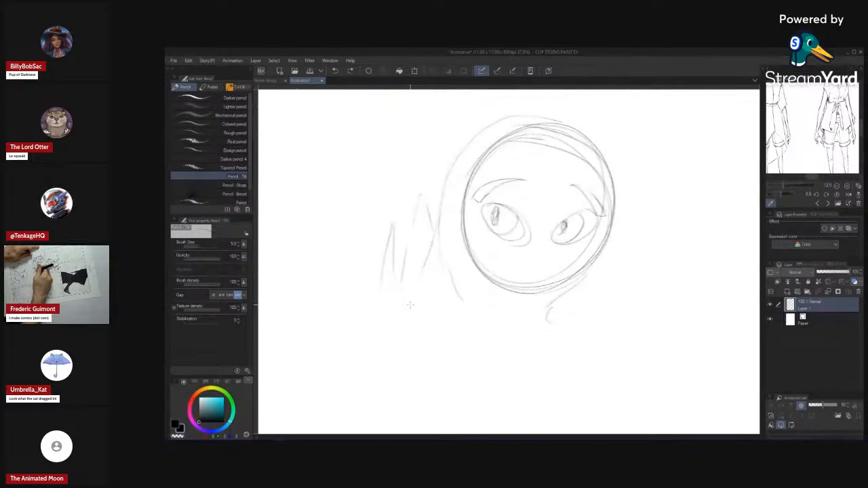
- Add a rounded tip and slanted upper edge above the spikes, erase the overlapping inner peak, and sketch a smaller spike between them
{"action": "left_click_drag", "start_coordinate": [389, 218], "coordinate": [398, 202]}
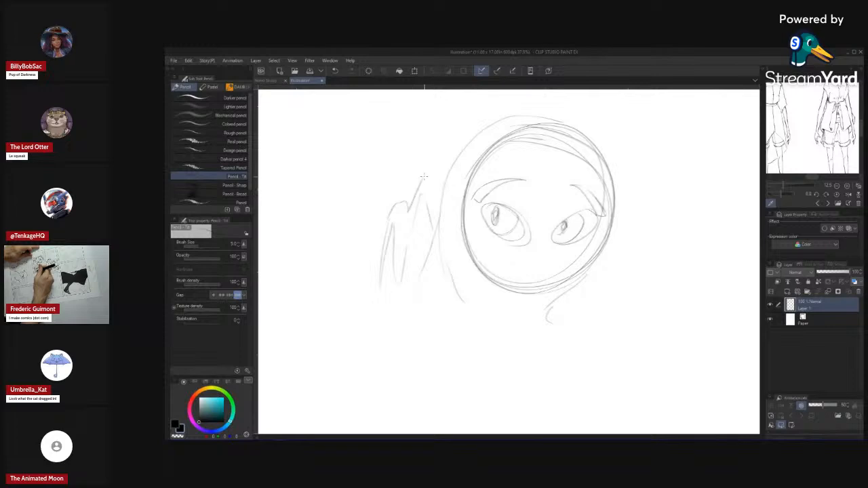
{"action": "key", "text": "e"}
{"action": "key", "text": "b"}
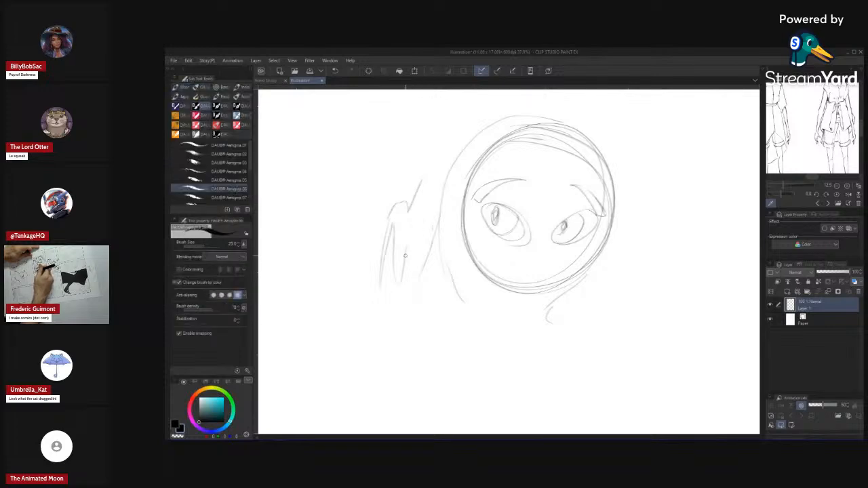
{"action": "key", "text": "ctrl+z"}
{"action": "key", "text": "p"}
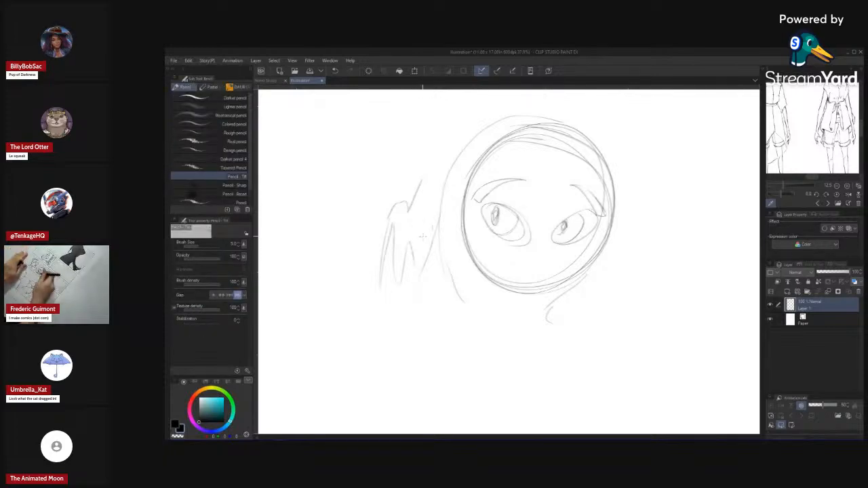
- Mirror the view and rework the jagged spikes beside the head with longer, steeper pointed strokes
{"action": "mouse_move", "coordinate": [439, 217]}
{"action": "left_mouse_down"}
{"action": "mouse_move", "coordinate": [420, 265]}
{"action": "mouse_move", "coordinate": [425, 294]}
{"action": "left_mouse_up"}
{"action": "key", "text": "ctrl+z"}
{"action": "key", "text": "h"}
{"action": "mouse_move", "coordinate": [608, 251]}
{"action": "left_mouse_down"}
{"action": "mouse_move", "coordinate": [559, 247]}
{"action": "mouse_move", "coordinate": [563, 226]}
{"action": "left_mouse_up"}
{"action": "left_click_drag", "start_coordinate": [570, 287], "coordinate": [578, 225]}
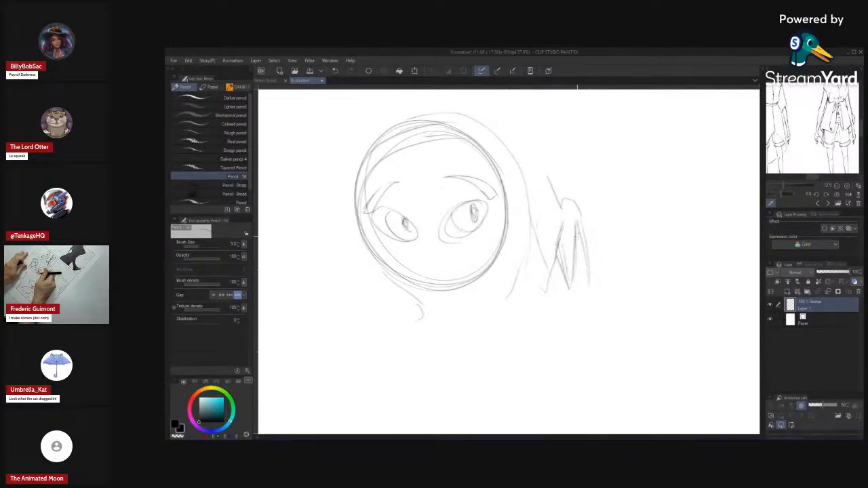
- Sketch the outer hair contour from the top of the head toward the jagged tips beside the face
{"action": "left_click_drag", "start_coordinate": [553, 193], "coordinate": [563, 212]}
{"action": "left_click_drag", "start_coordinate": [548, 177], "coordinate": [485, 121]}
{"action": "key", "text": "h"}
{"action": "left_click_drag", "start_coordinate": [584, 176], "coordinate": [560, 175]}
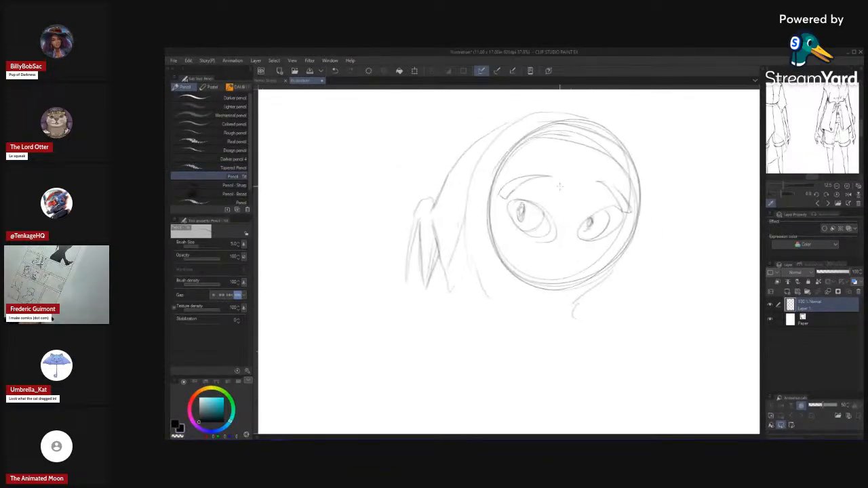
- Undo the last hair stroke and erase the jagged hair strand beside the head
{"action": "left_click_drag", "start_coordinate": [536, 118], "coordinate": [449, 194]}
{"action": "mouse_move", "coordinate": [504, 254]}
{"action": "left_mouse_down"}
{"action": "mouse_move", "coordinate": [495, 267]}
{"action": "mouse_move", "coordinate": [502, 357]}
{"action": "mouse_move", "coordinate": [519, 255]}
{"action": "mouse_move", "coordinate": [479, 292]}
{"action": "left_mouse_up"}
{"action": "key", "text": "ctrl+z"}
{"action": "key", "text": "e"}
{"action": "mouse_move", "coordinate": [433, 224]}
{"action": "left_mouse_down"}
{"action": "mouse_move", "coordinate": [434, 200]}
{"action": "mouse_move", "coordinate": [434, 295]}
{"action": "mouse_move", "coordinate": [453, 298]}
{"action": "left_mouse_up"}
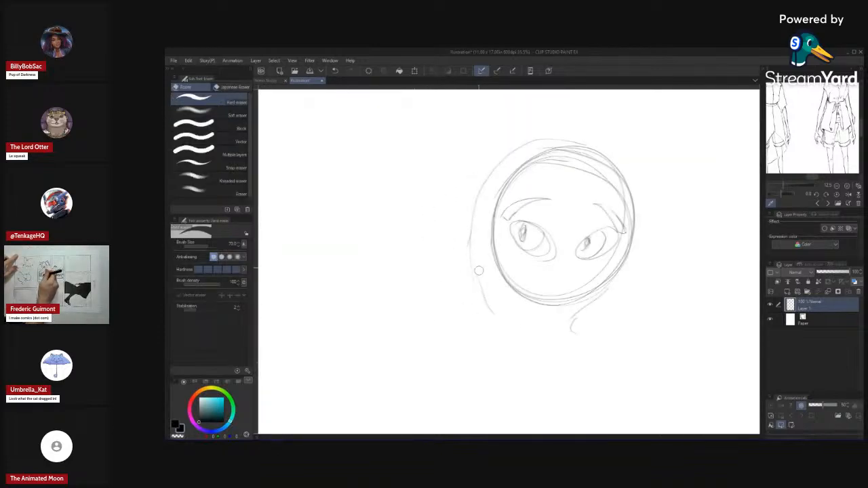
{"action": "key", "text": "b"}
{"action": "left_click_drag", "start_coordinate": [495, 158], "coordinate": [451, 329]}
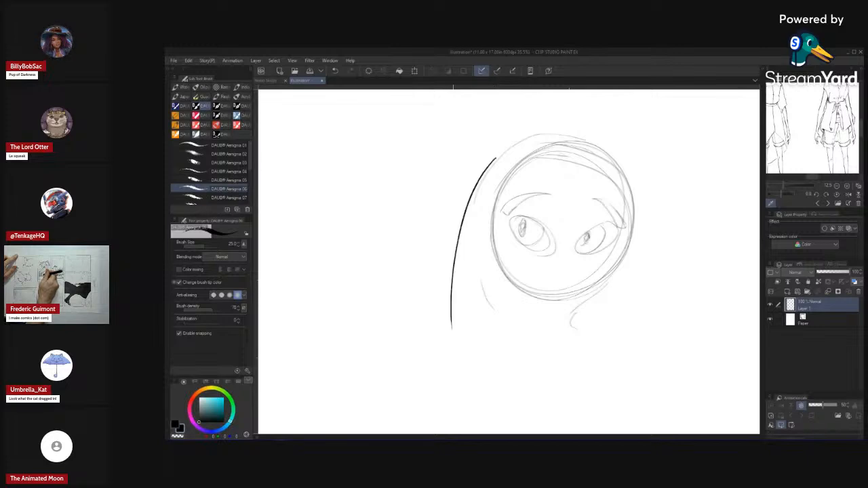
{"action": "key", "text": "ctrl+z"}
- Redraw the long hair strand in pencil, falling beside the face and ending in jagged tips
{"action": "key", "text": "p"}
{"action": "mouse_move", "coordinate": [488, 176]}
{"action": "left_mouse_down"}
{"action": "mouse_move", "coordinate": [455, 326]}
{"action": "mouse_move", "coordinate": [463, 273]}
{"action": "mouse_move", "coordinate": [449, 258]}
{"action": "left_mouse_up"}
{"action": "key", "text": "ctrl+z"}
{"action": "key", "text": "ctrl+z"}
{"action": "mouse_move", "coordinate": [477, 192]}
{"action": "left_mouse_down"}
{"action": "mouse_move", "coordinate": [448, 237]}
{"action": "mouse_move", "coordinate": [444, 348]}
{"action": "mouse_move", "coordinate": [486, 305]}
{"action": "mouse_move", "coordinate": [523, 370]}
{"action": "mouse_move", "coordinate": [540, 294]}
{"action": "mouse_move", "coordinate": [530, 259]}
{"action": "mouse_move", "coordinate": [488, 316]}
{"action": "left_mouse_up"}
{"action": "key", "text": "h"}
{"action": "key", "text": "h"}
{"action": "key", "text": "h"}
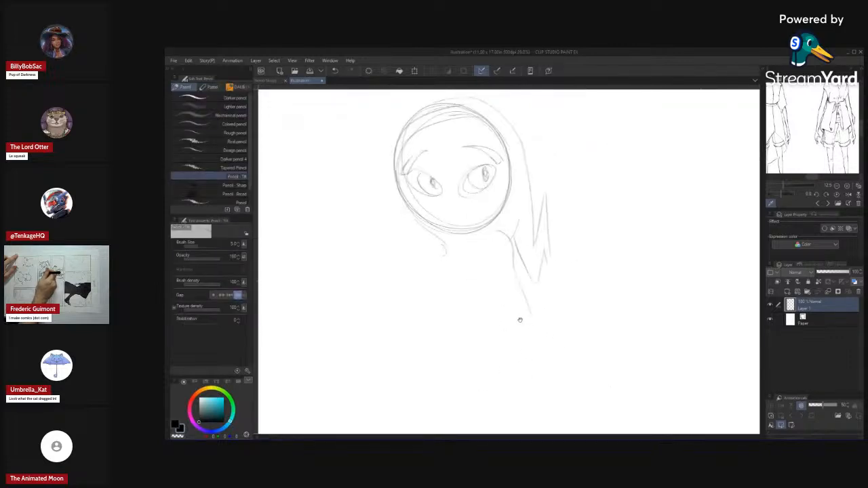
- Sketch the torso outline below the head, from the neck to a curved lower edge at the hips
{"action": "left_click_drag", "start_coordinate": [454, 272], "coordinate": [442, 318]}
{"action": "mouse_move", "coordinate": [478, 358]}
{"action": "left_mouse_down"}
{"action": "mouse_move", "coordinate": [479, 322]}
{"action": "mouse_move", "coordinate": [448, 364]}
{"action": "mouse_move", "coordinate": [496, 375]}
{"action": "left_mouse_up"}
{"action": "key", "text": "ctrl+z"}
{"action": "key", "text": "h"}
{"action": "left_click_drag", "start_coordinate": [544, 331], "coordinate": [508, 312]}
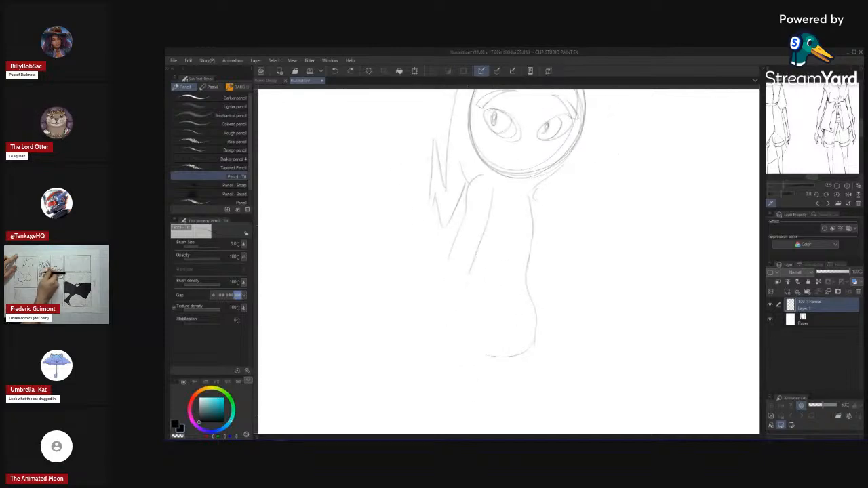
{"action": "mouse_move", "coordinate": [453, 337]}
{"action": "left_mouse_down"}
{"action": "mouse_move", "coordinate": [490, 357]}
{"action": "mouse_move", "coordinate": [526, 348]}
{"action": "mouse_move", "coordinate": [507, 352]}
{"action": "left_mouse_up"}
{"action": "key", "text": "h"}
{"action": "key", "text": "ctrl+z"}
{"action": "key", "text": "p"}
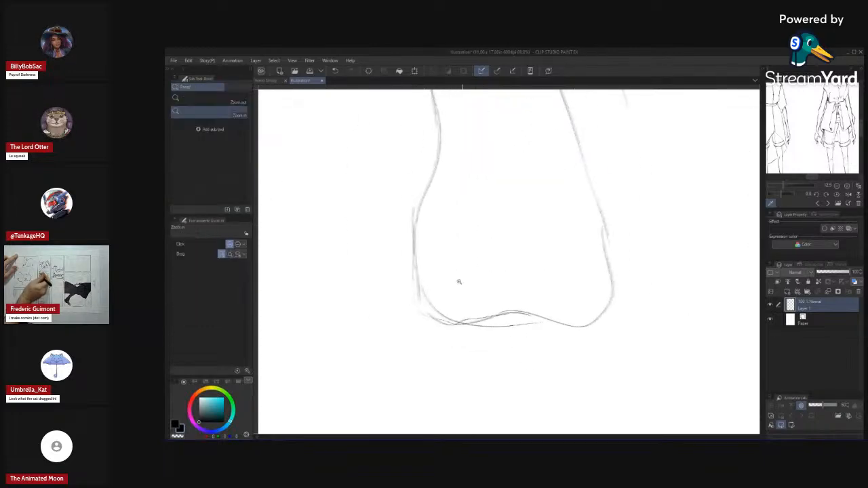
- Refine the torso's side contours and erase the rough shoulder and arm line on the hair side
{"action": "left_click_drag", "start_coordinate": [459, 282], "coordinate": [430, 288]}
{"action": "left_click_drag", "start_coordinate": [490, 256], "coordinate": [485, 309]}
{"action": "left_click_drag", "start_coordinate": [455, 281], "coordinate": [464, 270]}
{"action": "left_click_drag", "start_coordinate": [454, 224], "coordinate": [449, 277]}
{"action": "key", "text": "h"}
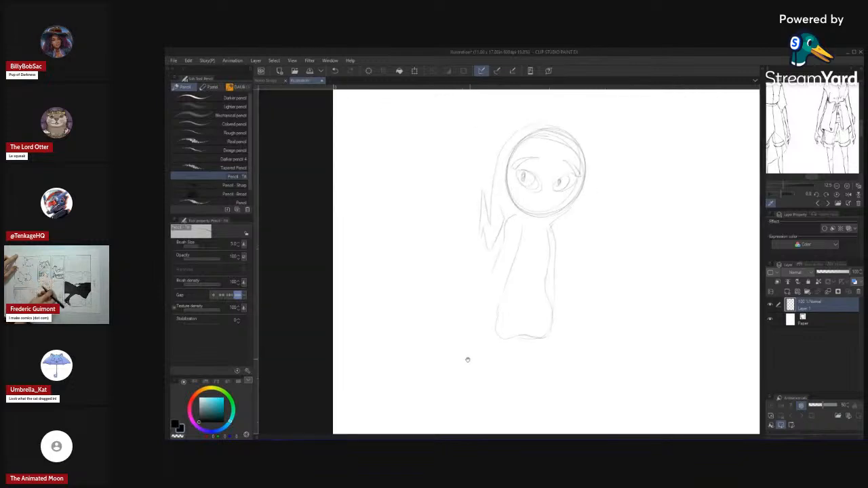
{"action": "left_click_drag", "start_coordinate": [466, 358], "coordinate": [426, 362]}
{"action": "left_click_drag", "start_coordinate": [467, 267], "coordinate": [487, 261]}
{"action": "key", "text": "e"}
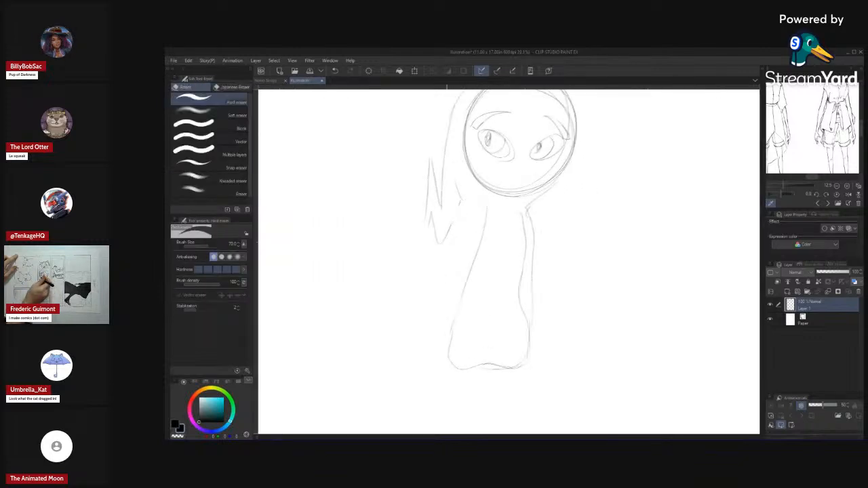
- Try to sketch an arm hanging alongside the torso
{"action": "key", "text": "p"}
{"action": "mouse_move", "coordinate": [482, 192]}
{"action": "left_mouse_down"}
{"action": "mouse_move", "coordinate": [437, 327]}
{"action": "mouse_move", "coordinate": [447, 355]}
{"action": "left_mouse_up"}
{"action": "key", "text": "ctrl+z"}
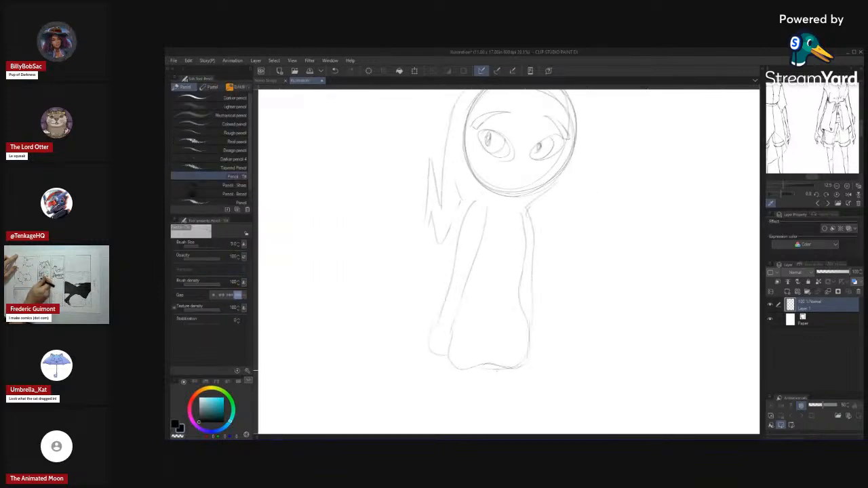
{"action": "key", "text": "h"}
{"action": "left_click_drag", "start_coordinate": [496, 370], "coordinate": [475, 343]}
{"action": "key", "text": "h"}
{"action": "key", "text": "ctrl+z"}
{"action": "mouse_move", "coordinate": [522, 356]}
{"action": "left_mouse_down"}
{"action": "mouse_move", "coordinate": [495, 366]}
{"action": "mouse_move", "coordinate": [523, 354]}
{"action": "mouse_move", "coordinate": [488, 295]}
{"action": "mouse_move", "coordinate": [484, 302]}
{"action": "left_mouse_up"}
{"action": "key", "text": "ctrl+z"}
{"action": "mouse_move", "coordinate": [491, 266]}
{"action": "left_mouse_down"}
{"action": "mouse_move", "coordinate": [471, 316]}
{"action": "mouse_move", "coordinate": [496, 265]}
{"action": "left_mouse_up"}
{"action": "mouse_move", "coordinate": [523, 333]}
{"action": "left_mouse_down"}
{"action": "mouse_move", "coordinate": [501, 357]}
{"action": "mouse_move", "coordinate": [498, 285]}
{"action": "left_mouse_up"}
{"action": "key", "text": "ctrl+z"}
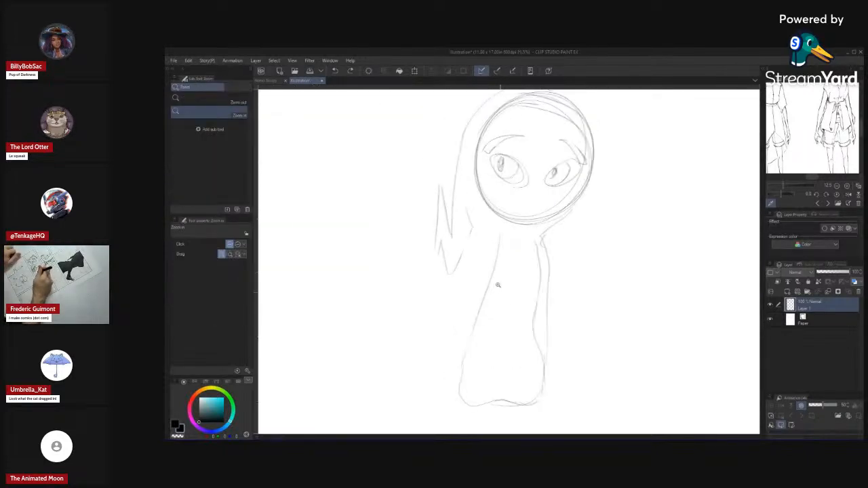
- Sketch a rounded shoulder and upper-arm line beneath the jagged hair strand
{"action": "left_click_drag", "start_coordinate": [497, 227], "coordinate": [463, 269]}
{"action": "key", "text": "ctrl+z"}
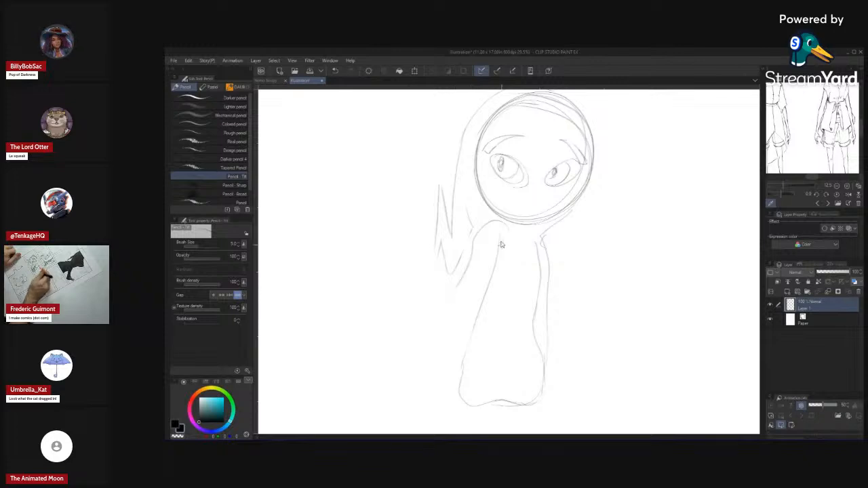
{"action": "left_click_drag", "start_coordinate": [499, 220], "coordinate": [468, 281]}
{"action": "key", "text": "h"}
- Sketch an oval sleeve over the hips for the far arm and a curved lower edge for the near sleeve
{"action": "mouse_move", "coordinate": [556, 361]}
{"action": "left_mouse_down"}
{"action": "mouse_move", "coordinate": [519, 382]}
{"action": "mouse_move", "coordinate": [553, 362]}
{"action": "left_mouse_up"}
{"action": "left_click_drag", "start_coordinate": [496, 295], "coordinate": [478, 346]}
{"action": "left_click_drag", "start_coordinate": [478, 346], "coordinate": [523, 339]}
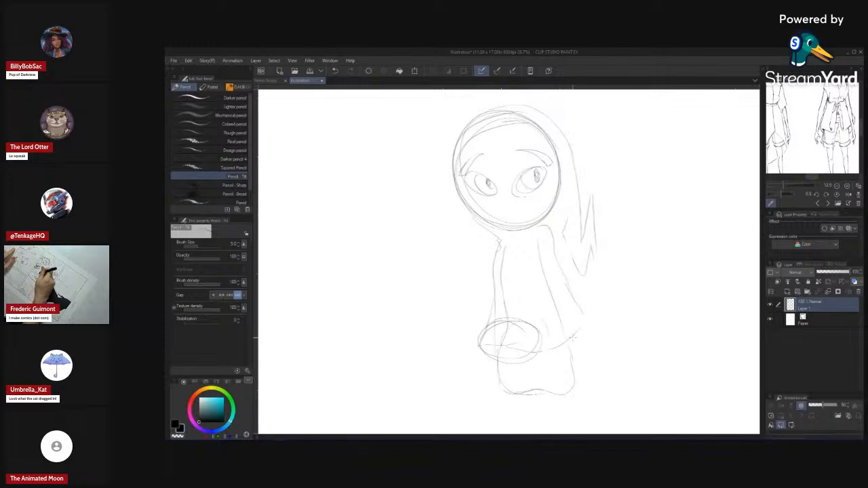
{"action": "left_click_drag", "start_coordinate": [574, 311], "coordinate": [530, 354]}
{"action": "mouse_move", "coordinate": [581, 363]}
{"action": "left_mouse_down"}
{"action": "mouse_move", "coordinate": [550, 368]}
{"action": "mouse_move", "coordinate": [523, 407]}
{"action": "left_mouse_up"}
- Sketch the near arm's oval sleeve so that both sleeves meet in front of the hips
{"action": "key", "text": "h"}
{"action": "left_click_drag", "start_coordinate": [495, 230], "coordinate": [529, 303]}
{"action": "mouse_move", "coordinate": [528, 369]}
{"action": "left_mouse_down"}
{"action": "mouse_move", "coordinate": [523, 377]}
{"action": "mouse_move", "coordinate": [501, 342]}
{"action": "left_mouse_up"}
{"action": "key", "text": "h"}
{"action": "key", "text": "h"}
{"action": "left_click_drag", "start_coordinate": [587, 298], "coordinate": [603, 332]}
{"action": "left_click_drag", "start_coordinate": [545, 270], "coordinate": [514, 341]}
{"action": "left_click_drag", "start_coordinate": [529, 324], "coordinate": [522, 374]}
- Redraw and sharpen the jagged tips of the hair strand beside the shoulder
{"action": "key", "text": "h"}
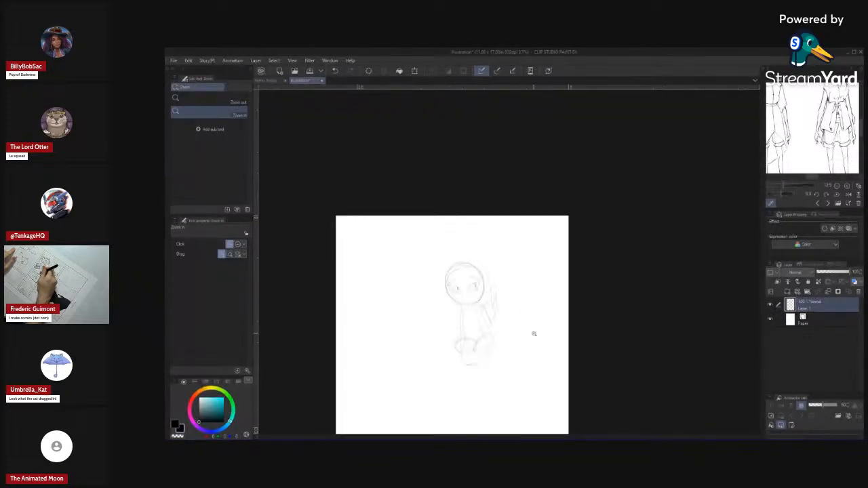
{"action": "key", "text": "h"}
{"action": "left_click_drag", "start_coordinate": [544, 314], "coordinate": [585, 275]}
{"action": "left_click_drag", "start_coordinate": [381, 312], "coordinate": [359, 398]}
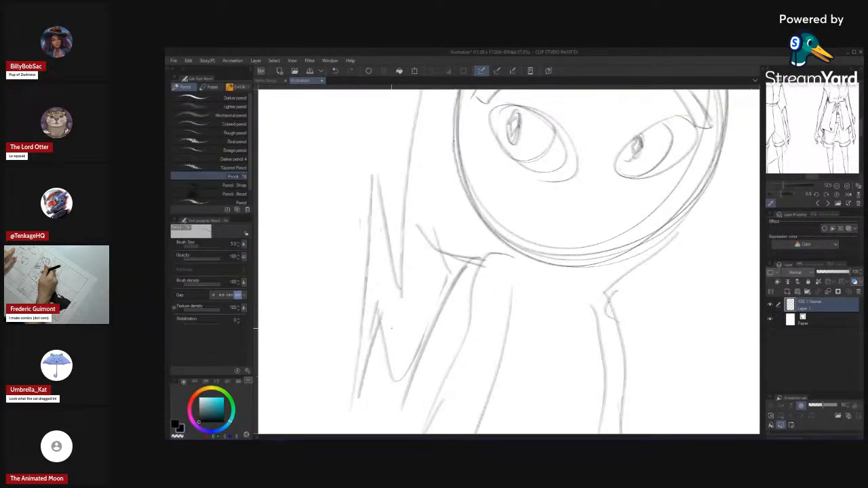
{"action": "key", "text": "ctrl+z"}
{"action": "left_click_drag", "start_coordinate": [376, 290], "coordinate": [385, 345]}
{"action": "left_click_drag", "start_coordinate": [375, 313], "coordinate": [358, 398]}
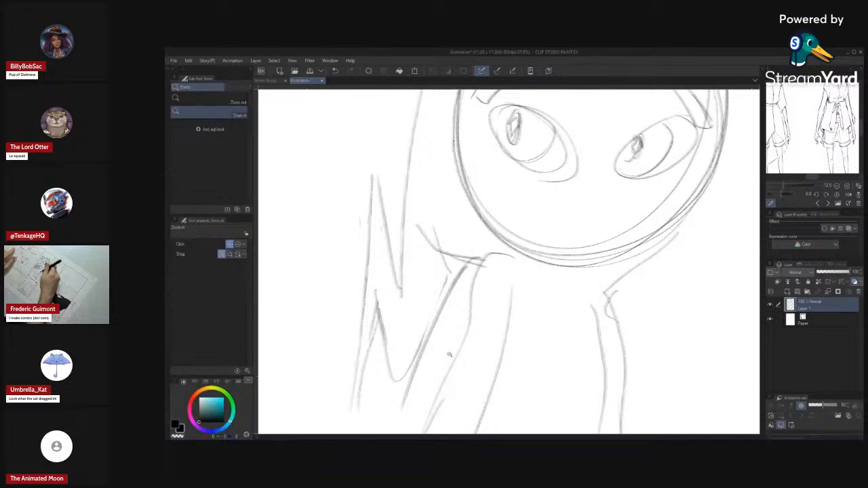
{"action": "left_click_drag", "start_coordinate": [452, 352], "coordinate": [380, 373]}
{"action": "key", "text": "h"}
- Sketch the outer curve of a tall pointed horn on top of the head
{"action": "left_click_drag", "start_coordinate": [550, 326], "coordinate": [608, 358]}
{"action": "left_click_drag", "start_coordinate": [561, 311], "coordinate": [545, 314]}
{"action": "left_click_drag", "start_coordinate": [467, 249], "coordinate": [575, 318]}
{"action": "key", "text": "h"}
{"action": "left_click_drag", "start_coordinate": [502, 221], "coordinate": [529, 221]}
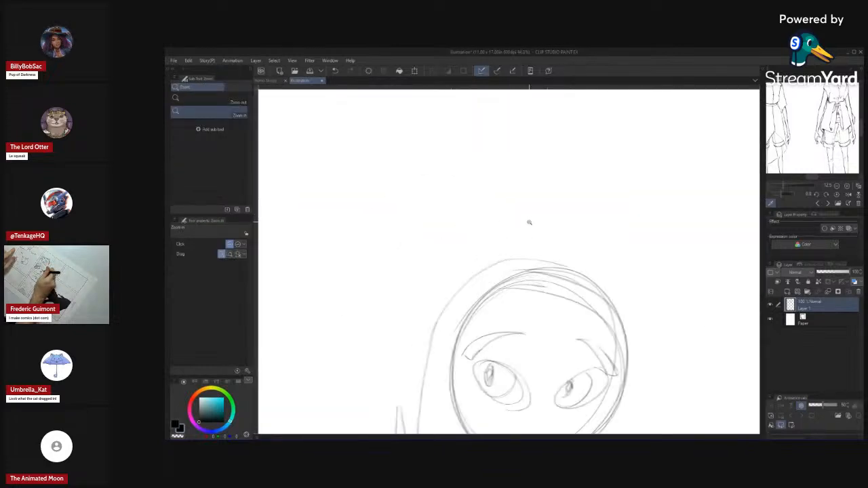
{"action": "left_click_drag", "start_coordinate": [495, 194], "coordinate": [463, 272]}
{"action": "key", "text": "ctrl+z"}
{"action": "left_click_drag", "start_coordinate": [511, 175], "coordinate": [472, 305]}
{"action": "left_click_drag", "start_coordinate": [503, 182], "coordinate": [462, 252]}
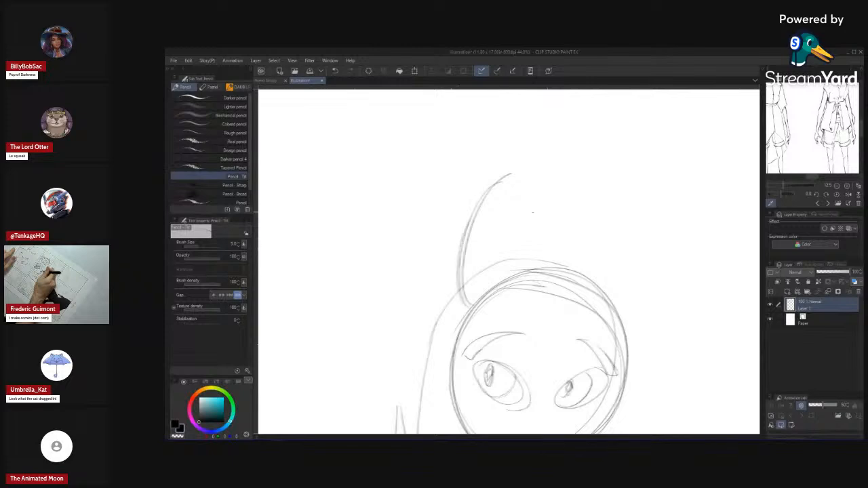
- Complete the horn with its inner edge, a base line on the hair and curved ridge lines
{"action": "left_click_drag", "start_coordinate": [509, 235], "coordinate": [529, 268]}
{"action": "key", "text": "ctrl+z"}
{"action": "key", "text": "ctrl+z"}
{"action": "left_click_drag", "start_coordinate": [510, 175], "coordinate": [515, 271]}
{"action": "left_click_drag", "start_coordinate": [509, 232], "coordinate": [527, 262]}
{"action": "left_click_drag", "start_coordinate": [510, 259], "coordinate": [456, 299]}
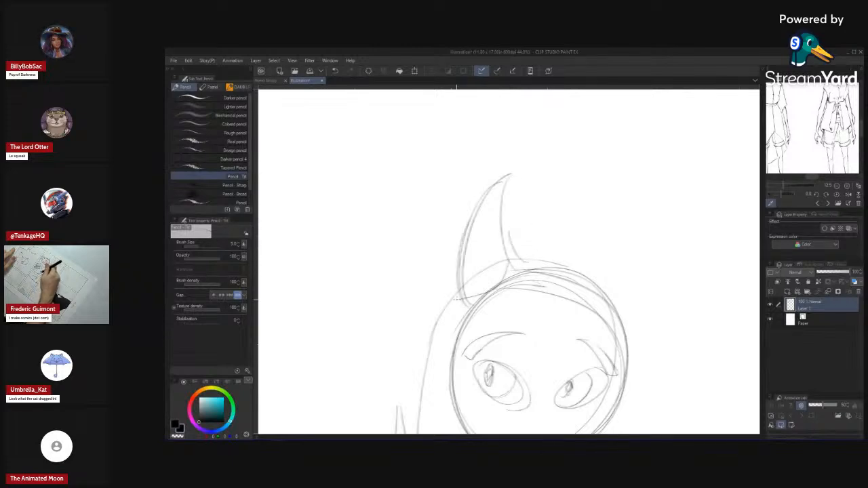
{"action": "left_click_drag", "start_coordinate": [503, 206], "coordinate": [470, 227]}
- Sketch the outer lines of both legs downward from the hem of the shorts
{"action": "left_click_drag", "start_coordinate": [520, 294], "coordinate": [497, 294]}
{"action": "left_click_drag", "start_coordinate": [533, 386], "coordinate": [523, 263]}
{"action": "mouse_move", "coordinate": [499, 296]}
{"action": "left_mouse_down"}
{"action": "mouse_move", "coordinate": [511, 286]}
{"action": "mouse_move", "coordinate": [490, 365]}
{"action": "left_mouse_up"}
{"action": "left_click_drag", "start_coordinate": [465, 269], "coordinate": [447, 363]}
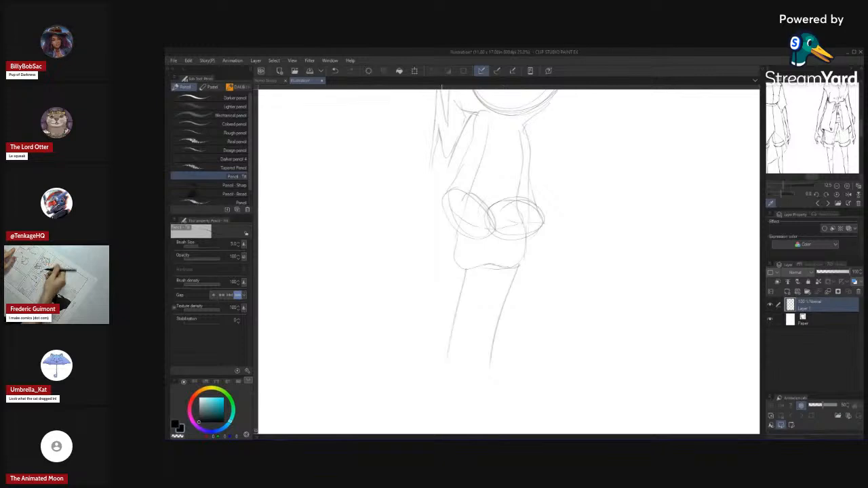
{"action": "left_click_drag", "start_coordinate": [501, 378], "coordinate": [477, 377]}
- Sketch flowing lines sweeping up and outward from beneath the chin on the side opposite the horn
{"action": "left_click_drag", "start_coordinate": [499, 293], "coordinate": [515, 307]}
{"action": "left_click_drag", "start_coordinate": [495, 252], "coordinate": [490, 316]}
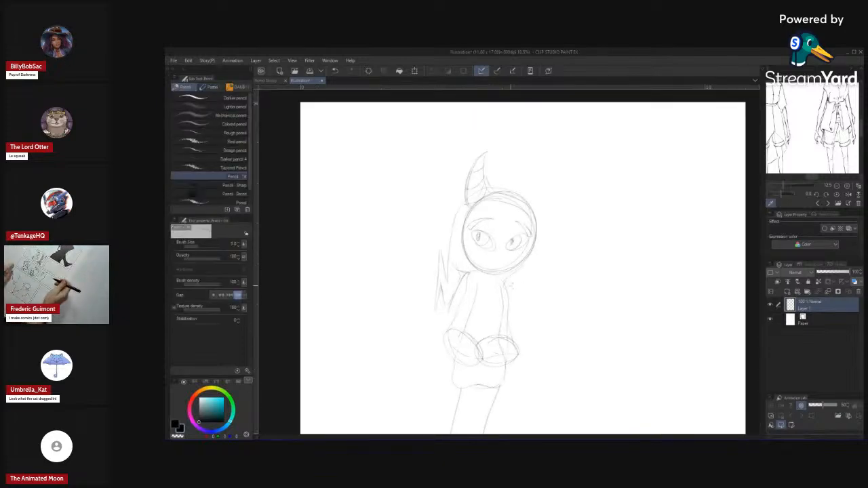
{"action": "left_click_drag", "start_coordinate": [511, 286], "coordinate": [562, 235]}
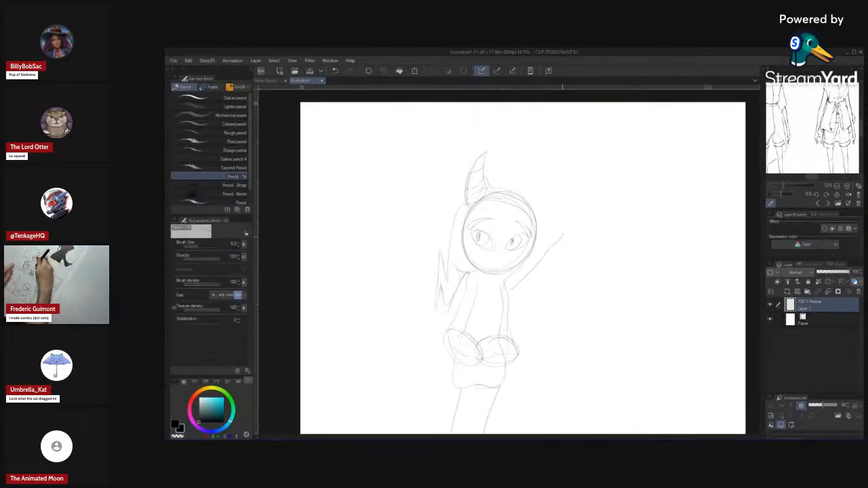
{"action": "left_click_drag", "start_coordinate": [524, 282], "coordinate": [542, 270]}
- Sketch both ankles and feet at the bottom of the legs, including the soles
{"action": "mouse_move", "coordinate": [536, 306]}
{"action": "left_mouse_down"}
{"action": "mouse_move", "coordinate": [512, 318]}
{"action": "mouse_move", "coordinate": [532, 339]}
{"action": "left_mouse_up"}
{"action": "left_click_drag", "start_coordinate": [482, 318], "coordinate": [485, 355]}
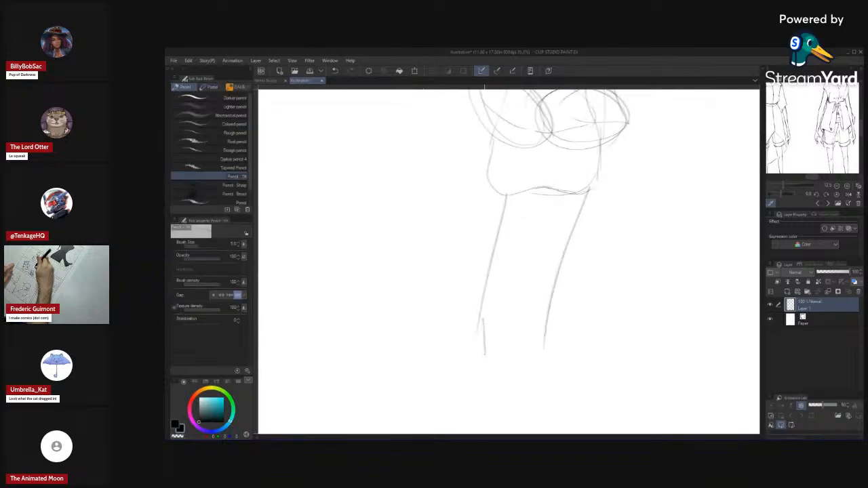
{"action": "left_click_drag", "start_coordinate": [496, 393], "coordinate": [504, 351]}
{"action": "left_click_drag", "start_coordinate": [485, 280], "coordinate": [478, 304]}
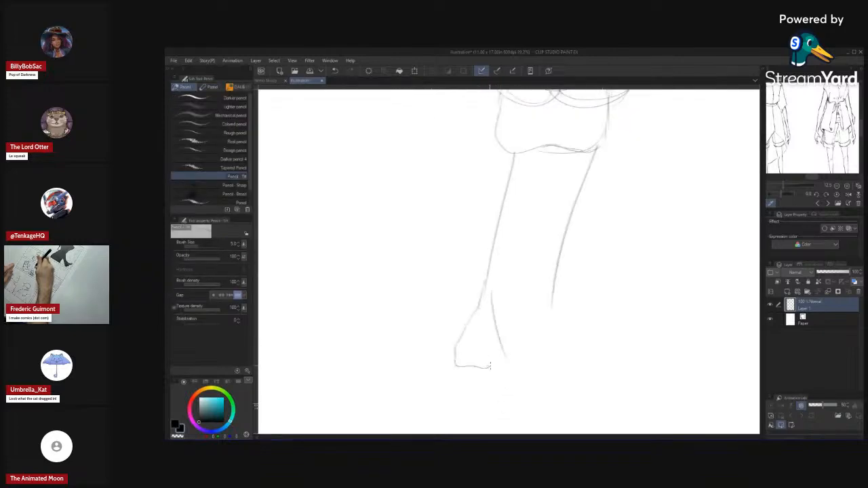
{"action": "left_click_drag", "start_coordinate": [490, 367], "coordinate": [498, 366]}
{"action": "left_click_drag", "start_coordinate": [462, 361], "coordinate": [529, 354]}
{"action": "mouse_move", "coordinate": [557, 294]}
{"action": "left_mouse_down"}
{"action": "mouse_move", "coordinate": [563, 349]}
{"action": "mouse_move", "coordinate": [529, 364]}
{"action": "mouse_move", "coordinate": [560, 368]}
{"action": "left_mouse_up"}
{"action": "left_click_drag", "start_coordinate": [514, 358], "coordinate": [536, 363]}
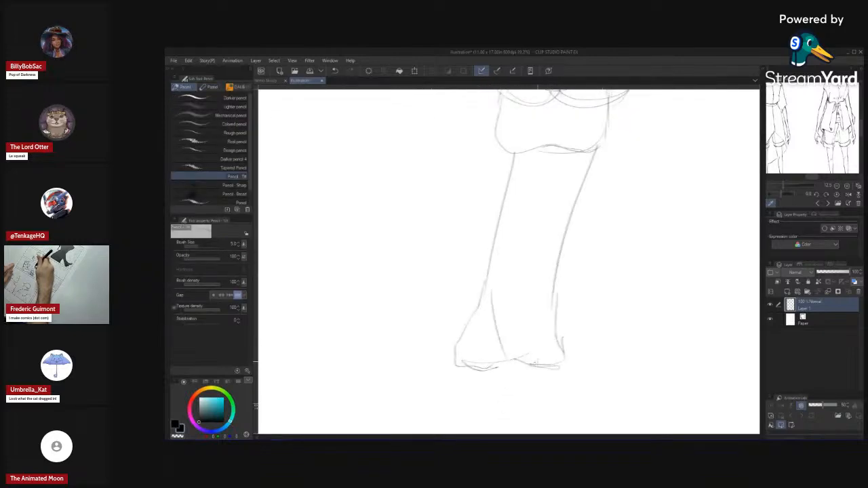
- Sketch the inner leg contours and reinforce the outer line to separate the two legs
{"action": "left_click_drag", "start_coordinate": [580, 161], "coordinate": [533, 311]}
{"action": "key", "text": "ctrl+z"}
{"action": "left_click_drag", "start_coordinate": [576, 155], "coordinate": [531, 299]}
{"action": "left_click_drag", "start_coordinate": [547, 298], "coordinate": [543, 358]}
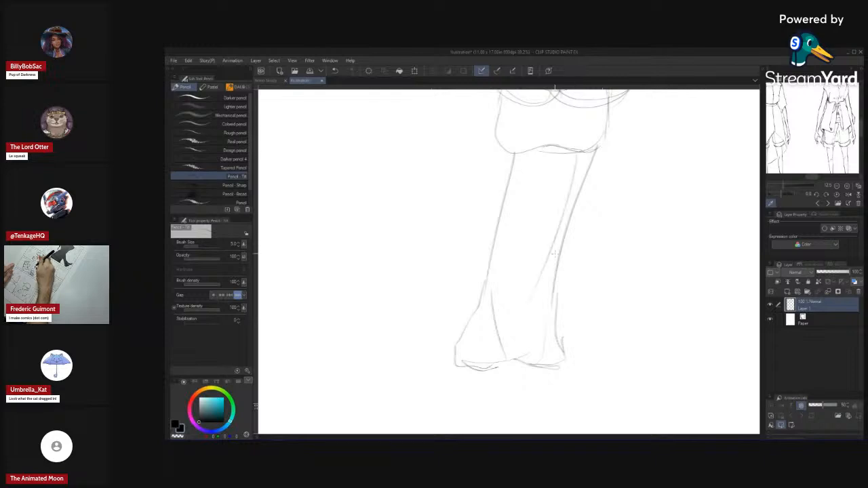
{"action": "left_click_drag", "start_coordinate": [523, 170], "coordinate": [494, 296]}
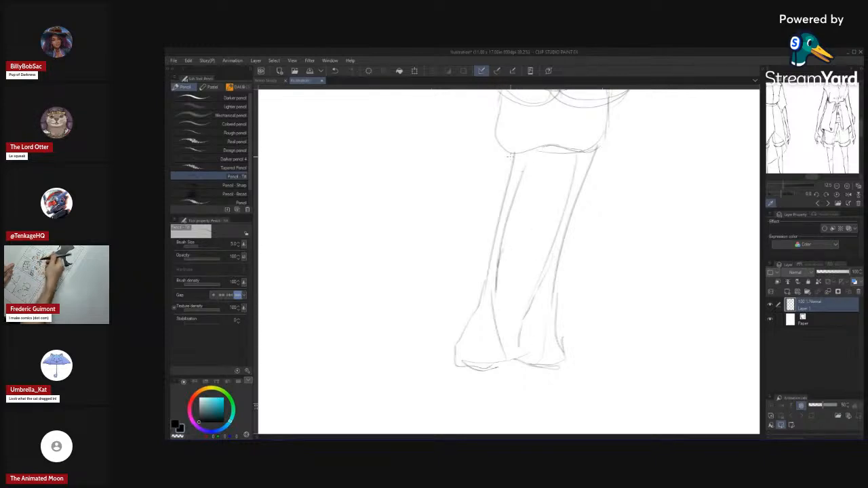
{"action": "mouse_move", "coordinate": [507, 154]}
{"action": "left_mouse_down"}
{"action": "mouse_move", "coordinate": [590, 167]}
{"action": "mouse_move", "coordinate": [571, 252]}
{"action": "mouse_move", "coordinate": [490, 347]}
{"action": "left_mouse_up"}
{"action": "mouse_move", "coordinate": [520, 183]}
{"action": "left_mouse_down"}
{"action": "mouse_move", "coordinate": [525, 326]}
{"action": "mouse_move", "coordinate": [494, 321]}
{"action": "mouse_move", "coordinate": [510, 298]}
{"action": "mouse_move", "coordinate": [516, 364]}
{"action": "mouse_move", "coordinate": [512, 318]}
{"action": "mouse_move", "coordinate": [551, 312]}
{"action": "mouse_move", "coordinate": [538, 316]}
{"action": "mouse_move", "coordinate": [547, 302]}
{"action": "mouse_move", "coordinate": [534, 306]}
{"action": "mouse_move", "coordinate": [557, 288]}
{"action": "left_mouse_up"}
- Sketch the clasped hands between the sleeves, with fingers extending below them
{"action": "key", "text": "p"}
{"action": "key", "text": "p"}
{"action": "key", "text": "h"}
{"action": "key", "text": "h"}
{"action": "left_click_drag", "start_coordinate": [499, 273], "coordinate": [509, 269]}
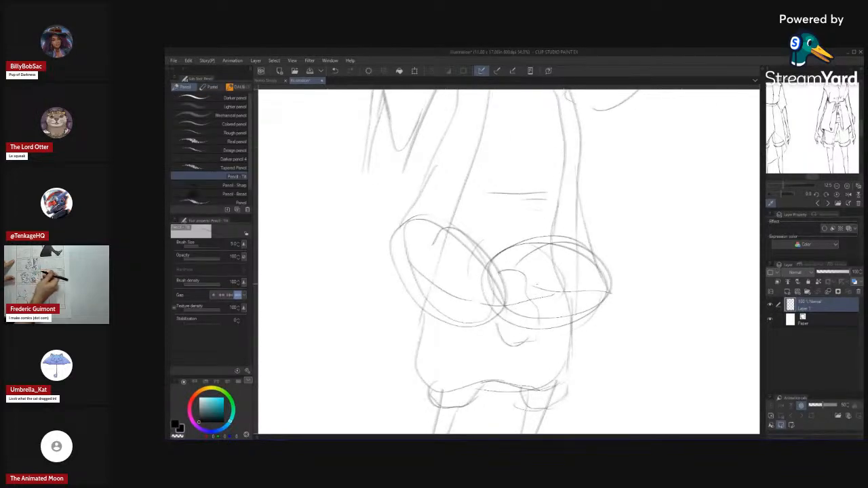
{"action": "left_click_drag", "start_coordinate": [506, 265], "coordinate": [541, 291]}
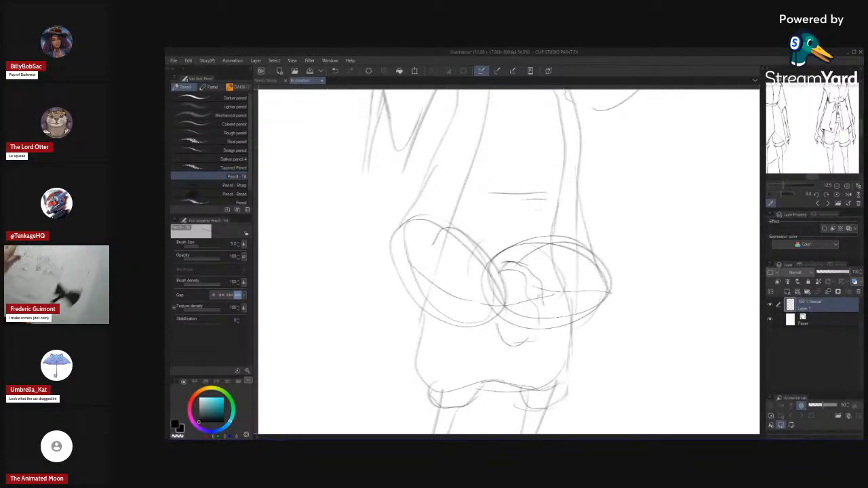
{"action": "mouse_move", "coordinate": [497, 339]}
{"action": "left_mouse_down"}
{"action": "mouse_move", "coordinate": [493, 305]}
{"action": "mouse_move", "coordinate": [482, 324]}
{"action": "left_mouse_up"}
{"action": "left_click_drag", "start_coordinate": [532, 306], "coordinate": [509, 327]}
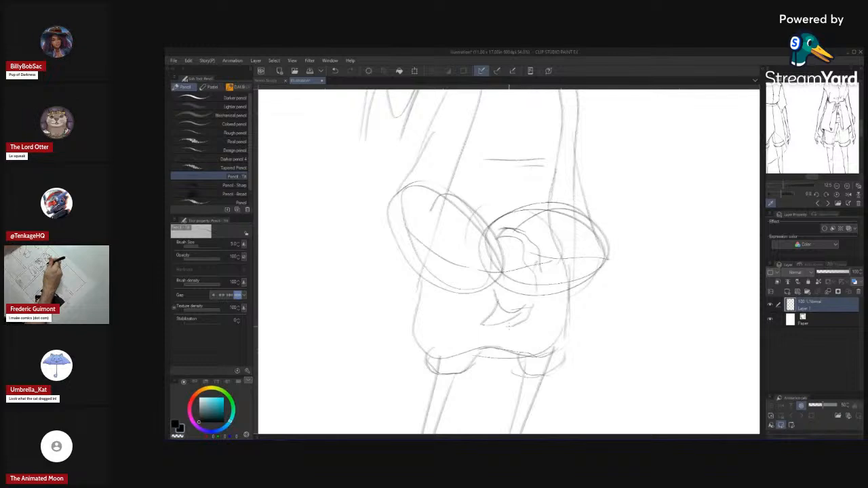
- Add a stroke to the side of the hand below the sleeves
{"action": "key", "text": "h"}
{"action": "left_click_drag", "start_coordinate": [558, 343], "coordinate": [537, 370]}
{"action": "key", "text": "h"}
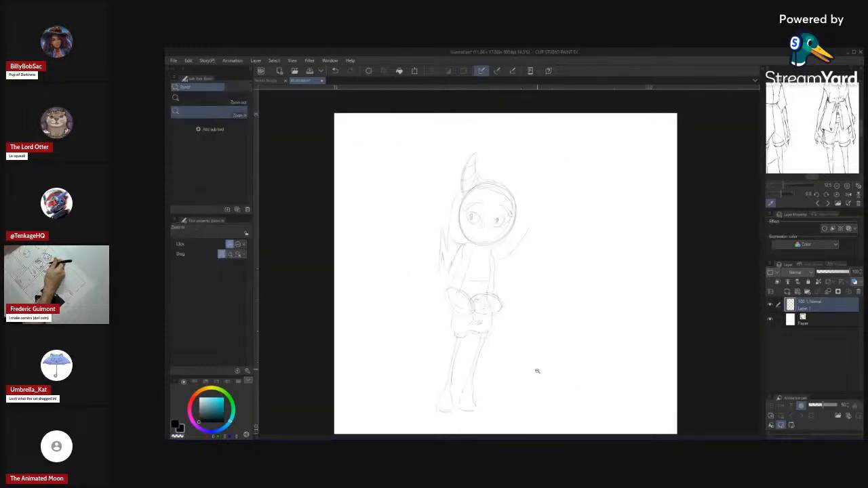
{"action": "left_click_drag", "start_coordinate": [477, 322], "coordinate": [502, 320]}
{"action": "left_click_drag", "start_coordinate": [458, 290], "coordinate": [445, 309]}
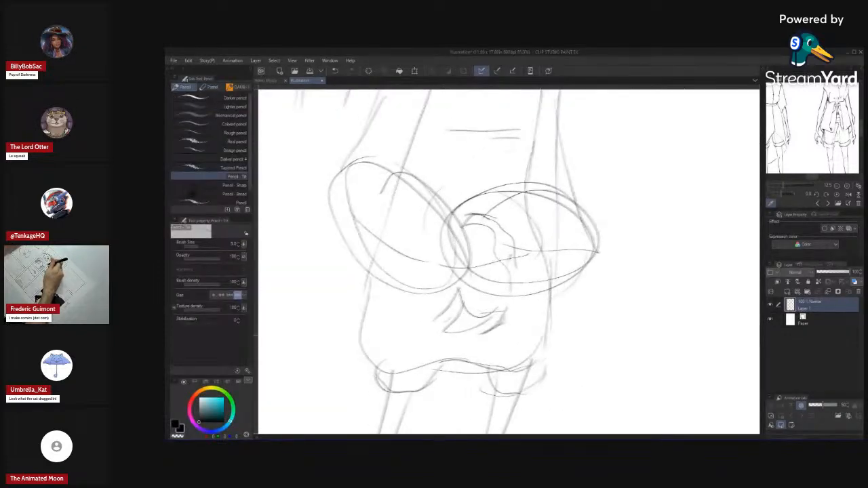
- Erase the rough finger lines below the sleeves and redraw them as slimmer, separate fingers
{"action": "left_click_drag", "start_coordinate": [541, 336], "coordinate": [536, 385]}
{"action": "key", "text": "h"}
{"action": "key", "text": "h"}
{"action": "left_click_drag", "start_coordinate": [517, 339], "coordinate": [534, 341]}
{"action": "key", "text": "e"}
{"action": "left_click_drag", "start_coordinate": [486, 306], "coordinate": [455, 342]}
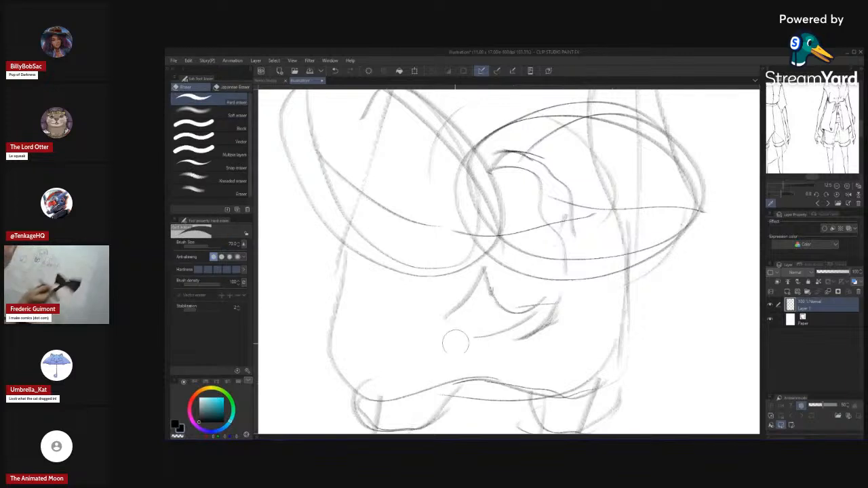
{"action": "key", "text": "p"}
{"action": "left_click_drag", "start_coordinate": [503, 312], "coordinate": [468, 335]}
{"action": "key", "text": "e"}
{"action": "left_click_drag", "start_coordinate": [473, 285], "coordinate": [441, 322]}
{"action": "key", "text": "p"}
{"action": "left_click_drag", "start_coordinate": [489, 299], "coordinate": [462, 324]}
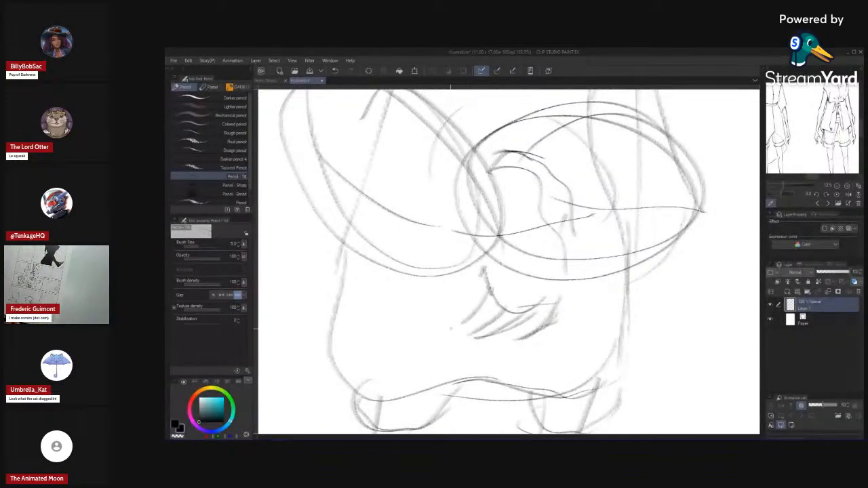
- Sketch the wrist and the outer contour of the hand, joining the fingers to the sleeve
{"action": "key", "text": "h"}
{"action": "left_click_drag", "start_coordinate": [550, 336], "coordinate": [541, 372]}
{"action": "key", "text": "h"}
{"action": "left_click_drag", "start_coordinate": [471, 328], "coordinate": [536, 324]}
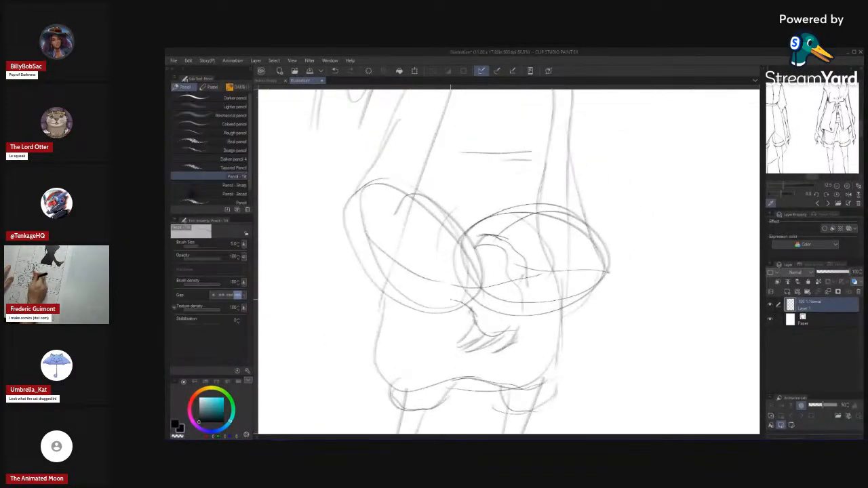
{"action": "key", "text": "h"}
{"action": "left_click_drag", "start_coordinate": [543, 254], "coordinate": [499, 316]}
{"action": "key", "text": "ctrl+z"}
{"action": "left_click_drag", "start_coordinate": [534, 264], "coordinate": [498, 330]}
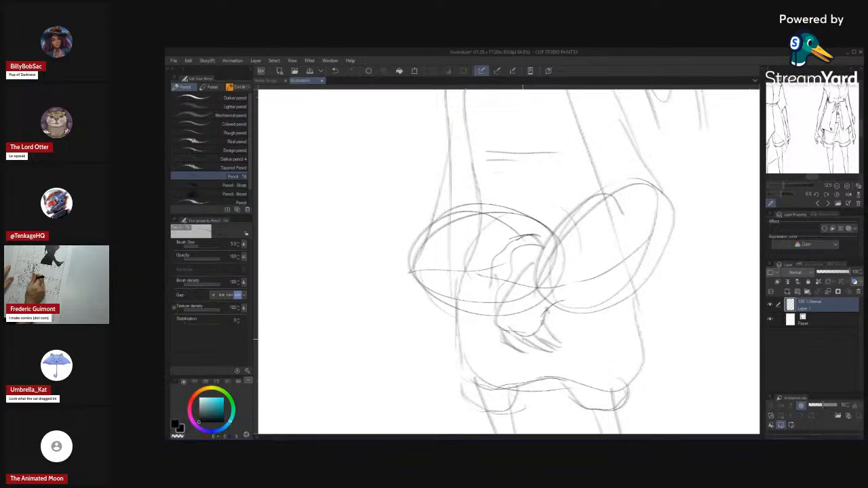
- Erase the outer finger strokes of the clasped hands and redraw those fingers pointing downward below the sleeve
{"action": "key", "text": "h"}
{"action": "key", "text": "h"}
{"action": "left_click_drag", "start_coordinate": [566, 372], "coordinate": [563, 342]}
{"action": "key", "text": "h"}
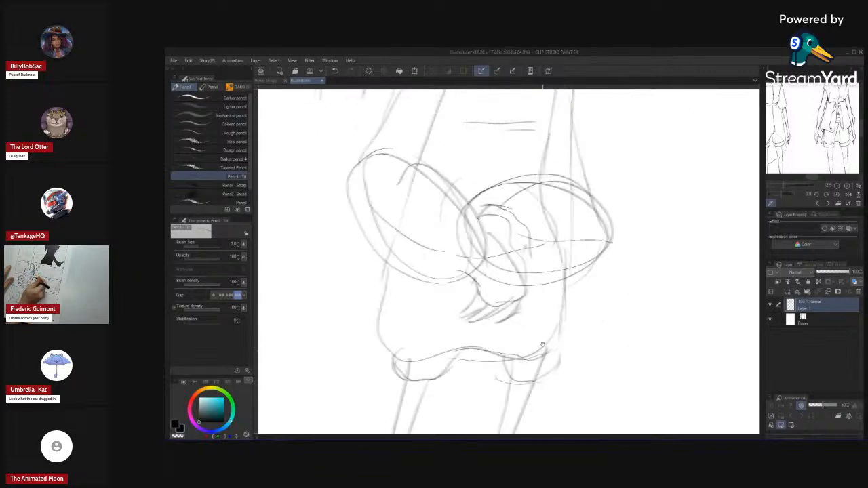
{"action": "key", "text": "e"}
{"action": "left_click_drag", "start_coordinate": [512, 316], "coordinate": [498, 330]}
{"action": "key", "text": "p"}
{"action": "mouse_move", "coordinate": [526, 292]}
{"action": "left_mouse_down"}
{"action": "mouse_move", "coordinate": [521, 338]}
{"action": "mouse_move", "coordinate": [499, 337]}
{"action": "left_mouse_up"}
{"action": "key", "text": "ctrl+z"}
{"action": "key", "text": "h"}
{"action": "key", "text": "h"}
{"action": "left_click_drag", "start_coordinate": [551, 324], "coordinate": [535, 348]}
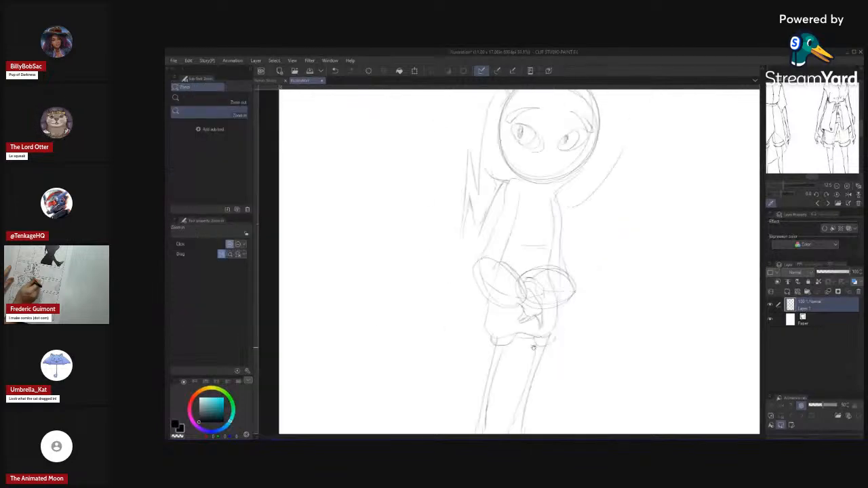
{"action": "left_click_drag", "start_coordinate": [543, 302], "coordinate": [546, 300]}
- Add curved inner contour lines to both wide sleeves around the clasped hands
{"action": "left_click_drag", "start_coordinate": [493, 249], "coordinate": [469, 303]}
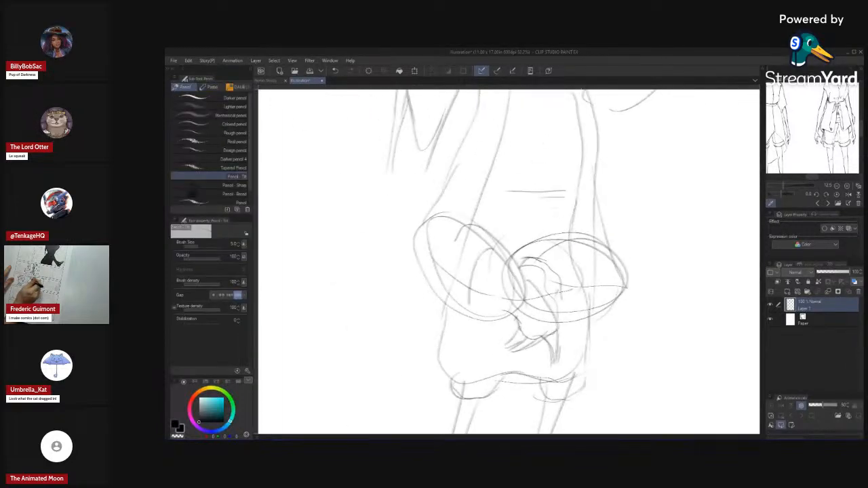
{"action": "left_click_drag", "start_coordinate": [556, 251], "coordinate": [570, 300]}
{"action": "left_click_drag", "start_coordinate": [560, 303], "coordinate": [583, 289]}
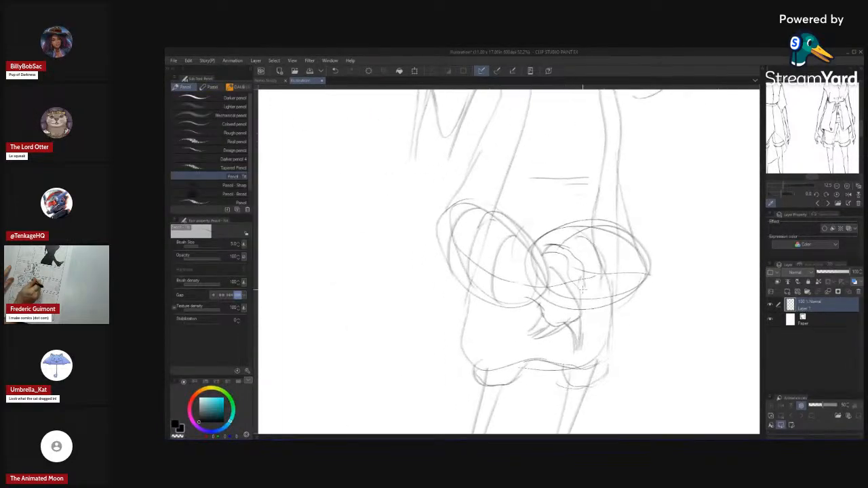
{"action": "key", "text": "ctrl+z"}
{"action": "key", "text": "h"}
{"action": "left_click_drag", "start_coordinate": [459, 242], "coordinate": [456, 288]}
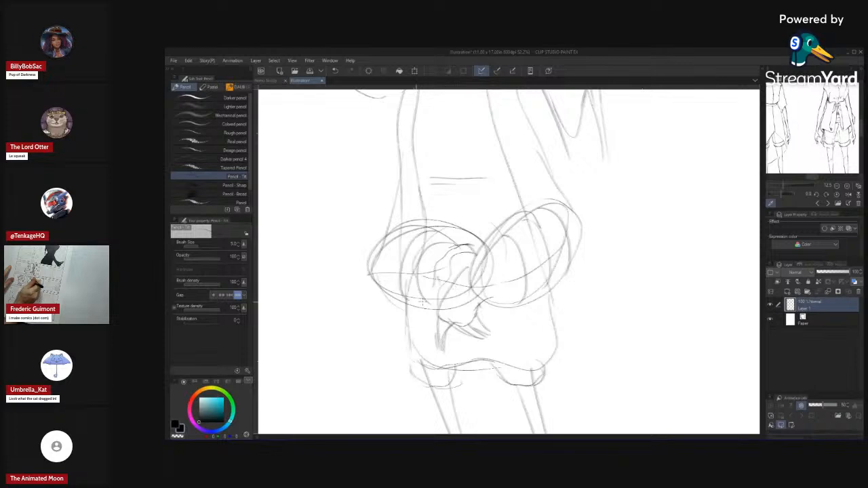
{"action": "left_click_drag", "start_coordinate": [413, 232], "coordinate": [409, 300]}
{"action": "mouse_move", "coordinate": [483, 339]}
{"action": "left_mouse_down"}
{"action": "mouse_move", "coordinate": [498, 380]}
{"action": "mouse_move", "coordinate": [507, 376]}
{"action": "mouse_move", "coordinate": [503, 348]}
{"action": "left_mouse_up"}
{"action": "key", "text": "h"}
- Extend the long pointed hair shape beside the body down to the knees, with inner lines back toward the figure
{"action": "mouse_move", "coordinate": [524, 255]}
{"action": "left_mouse_down"}
{"action": "mouse_move", "coordinate": [545, 242]}
{"action": "mouse_move", "coordinate": [521, 325]}
{"action": "left_mouse_up"}
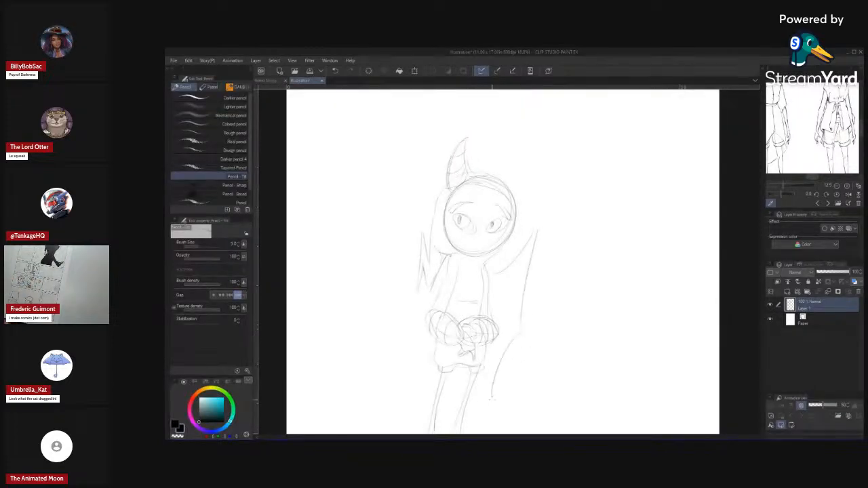
{"action": "left_click_drag", "start_coordinate": [497, 393], "coordinate": [512, 320]}
{"action": "mouse_move", "coordinate": [545, 181]}
{"action": "left_mouse_down"}
{"action": "mouse_move", "coordinate": [539, 214]}
{"action": "mouse_move", "coordinate": [549, 168]}
{"action": "left_mouse_up"}
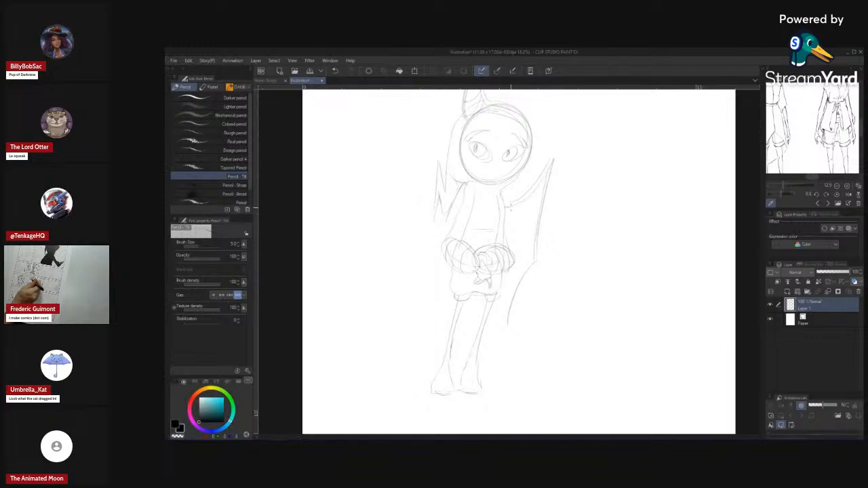
{"action": "left_click_drag", "start_coordinate": [528, 266], "coordinate": [504, 324]}
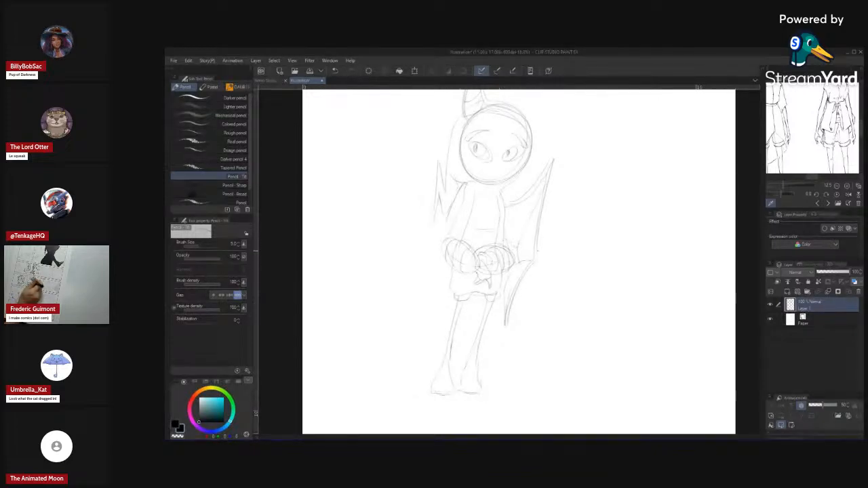
- Check the whole figure's pose and proportions in mirrored and full-page view
{"action": "key", "text": "ctrl+space"}
{"action": "left_click_drag", "start_coordinate": [539, 269], "coordinate": [474, 299]}
{"action": "key", "text": "h"}
{"action": "mouse_move", "coordinate": [506, 254]}
{"action": "left_mouse_down"}
{"action": "mouse_move", "coordinate": [567, 334]}
{"action": "mouse_move", "coordinate": [556, 352]}
{"action": "mouse_move", "coordinate": [512, 334]}
{"action": "left_mouse_up"}
{"action": "key", "text": "h"}
{"action": "left_click_drag", "start_coordinate": [545, 371], "coordinate": [526, 410]}
{"action": "left_click_drag", "start_coordinate": [526, 411], "coordinate": [493, 371]}
{"action": "left_click_drag", "start_coordinate": [496, 314], "coordinate": [513, 343]}
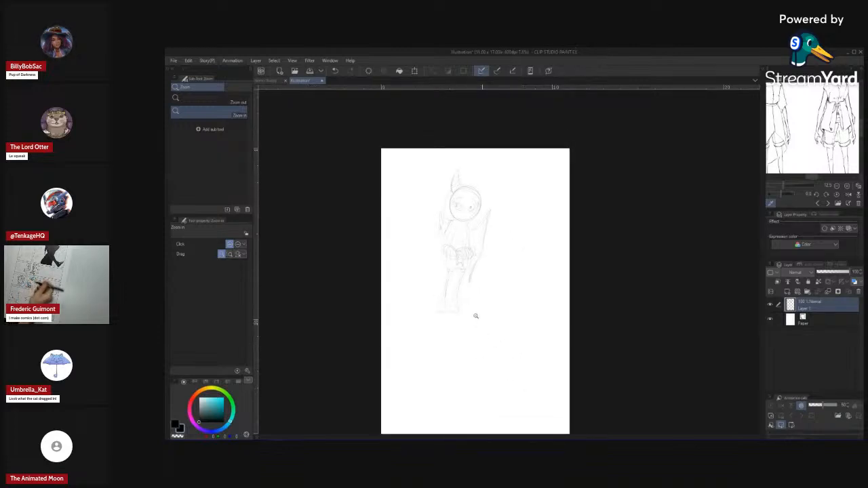
{"action": "mouse_move", "coordinate": [462, 305]}
{"action": "left_mouse_down"}
{"action": "mouse_move", "coordinate": [482, 314]}
{"action": "mouse_move", "coordinate": [482, 344]}
{"action": "mouse_move", "coordinate": [467, 313]}
{"action": "left_mouse_up"}
- Erase the leg on the viewer's right and redraw it straighter, with a new foot set farther apart
{"action": "key", "text": "e"}
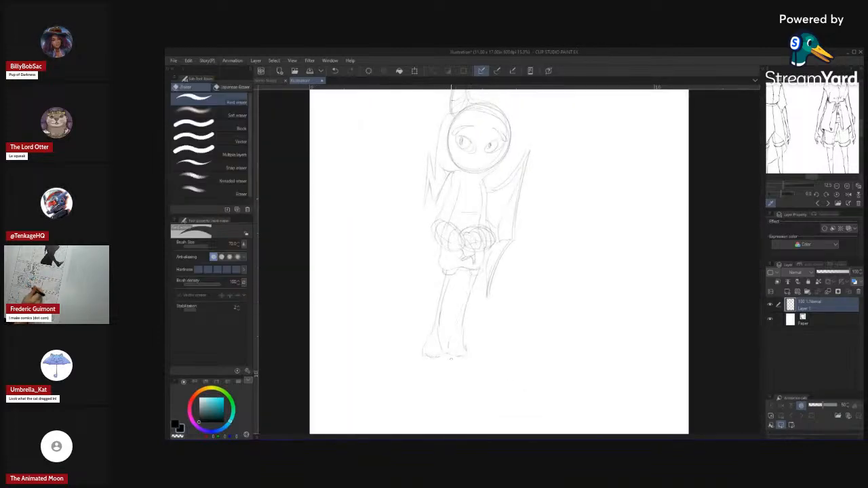
{"action": "mouse_move", "coordinate": [451, 359]}
{"action": "left_mouse_down"}
{"action": "mouse_move", "coordinate": [465, 337]}
{"action": "mouse_move", "coordinate": [470, 279]}
{"action": "left_mouse_up"}
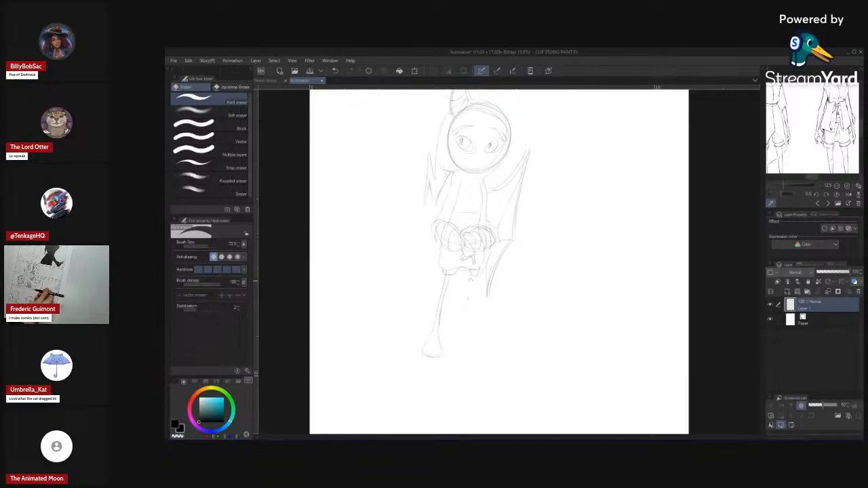
{"action": "key", "text": "p"}
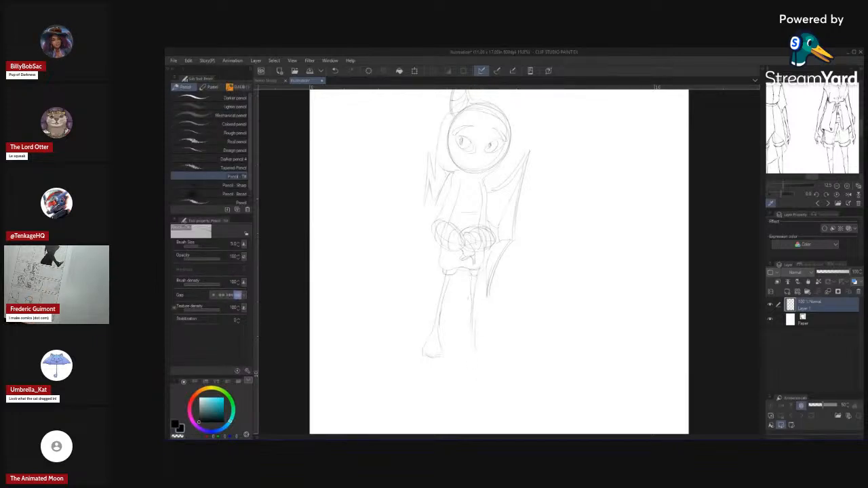
{"action": "key", "text": "ctrl+z"}
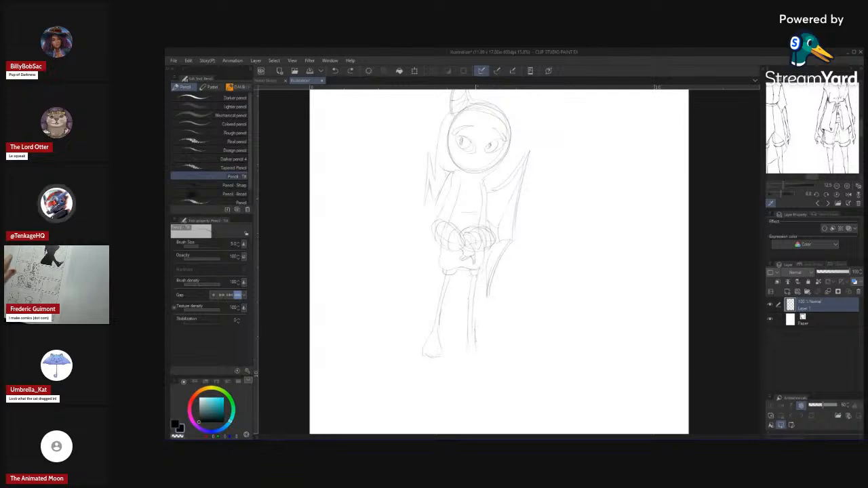
{"action": "left_click_drag", "start_coordinate": [476, 332], "coordinate": [480, 358]}
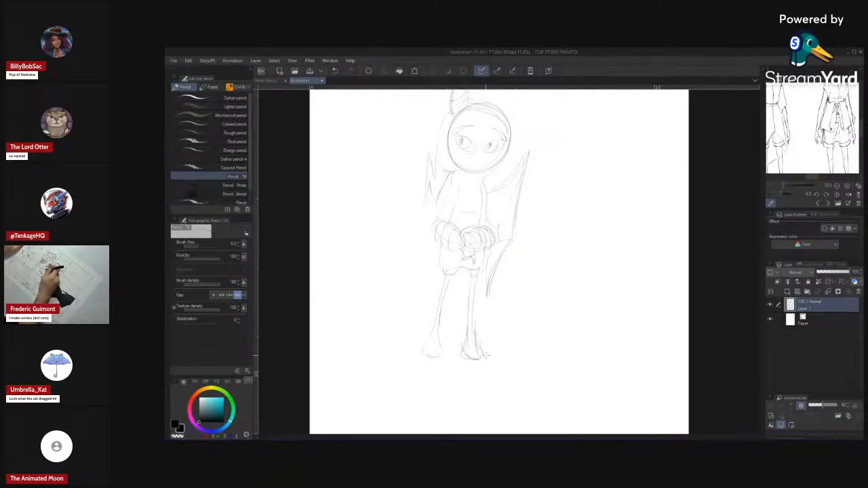
- Shade the upper forehead beneath the hairline with diagonal pencil hatching
{"action": "left_click_drag", "start_coordinate": [504, 360], "coordinate": [520, 393]}
{"action": "left_click_drag", "start_coordinate": [499, 266], "coordinate": [525, 245]}
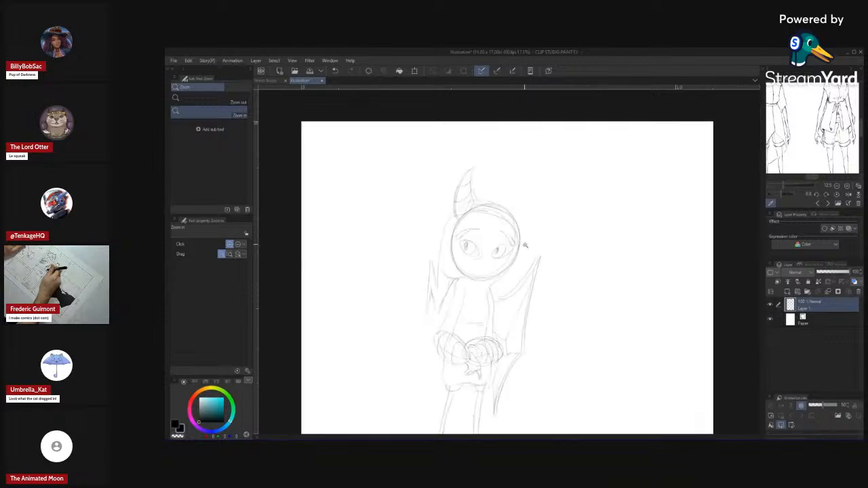
{"action": "mouse_move", "coordinate": [533, 362]}
{"action": "left_mouse_down"}
{"action": "mouse_move", "coordinate": [519, 339]}
{"action": "mouse_move", "coordinate": [520, 306]}
{"action": "left_mouse_up"}
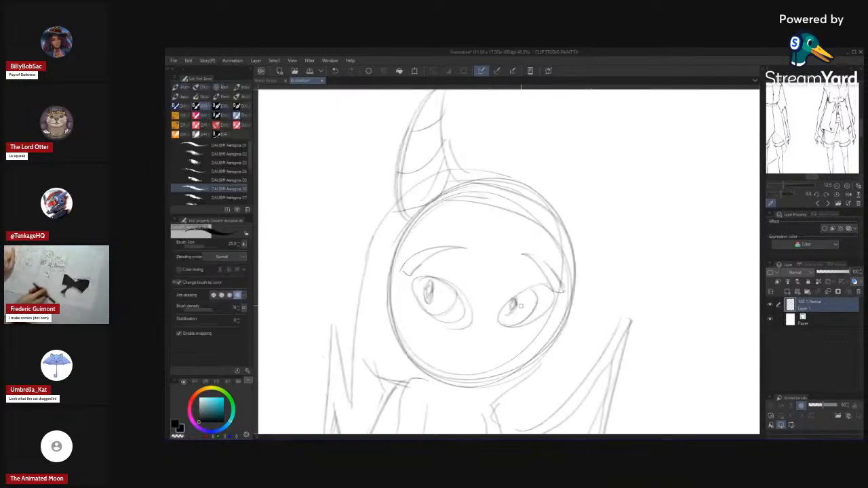
{"action": "key", "text": "p"}
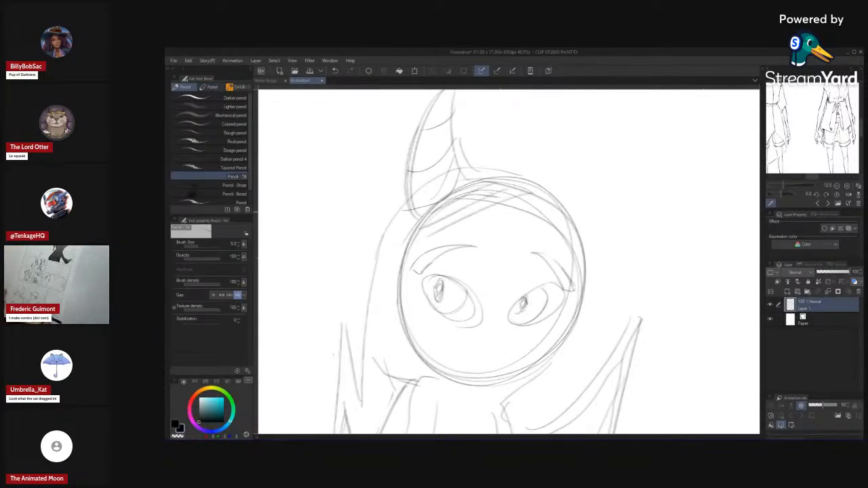
{"action": "mouse_move", "coordinate": [506, 194]}
{"action": "left_mouse_down"}
{"action": "mouse_move", "coordinate": [425, 233]}
{"action": "mouse_move", "coordinate": [441, 212]}
{"action": "left_mouse_up"}
{"action": "left_click_drag", "start_coordinate": [539, 196], "coordinate": [436, 243]}
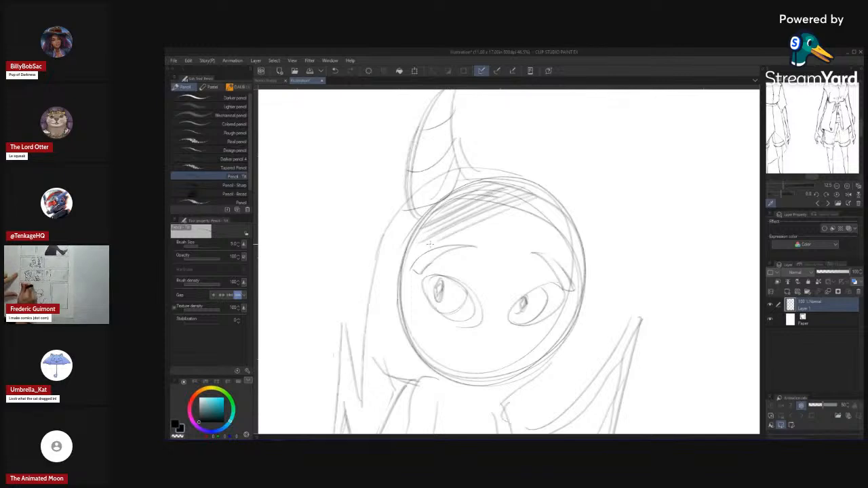
{"action": "mouse_move", "coordinate": [553, 204]}
{"action": "left_mouse_down"}
{"action": "mouse_move", "coordinate": [454, 244]}
{"action": "mouse_move", "coordinate": [467, 243]}
{"action": "left_mouse_up"}
{"action": "left_click_drag", "start_coordinate": [565, 213], "coordinate": [465, 249]}
{"action": "mouse_move", "coordinate": [561, 223]}
{"action": "left_mouse_down"}
{"action": "mouse_move", "coordinate": [474, 251]}
{"action": "mouse_move", "coordinate": [489, 251]}
{"action": "left_mouse_up"}
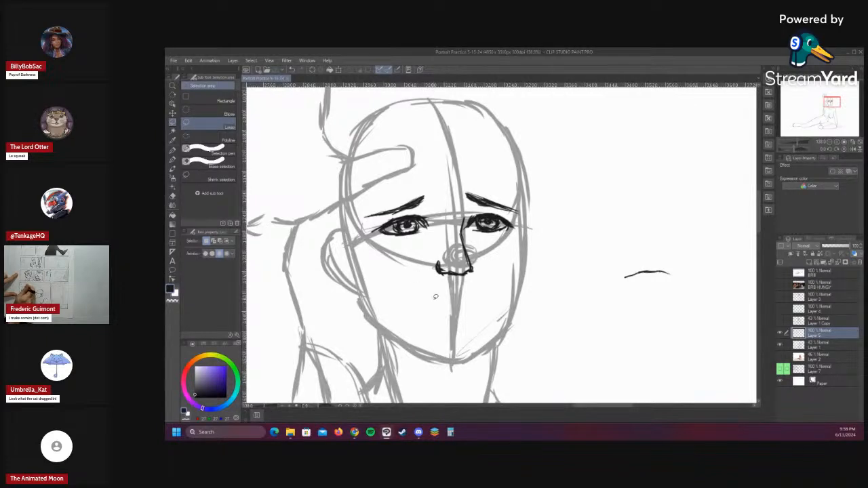
- Add a new layer directly above Layer 1 in the portrait practice drawing, with the pen ready
{"action": "key", "text": "p"}
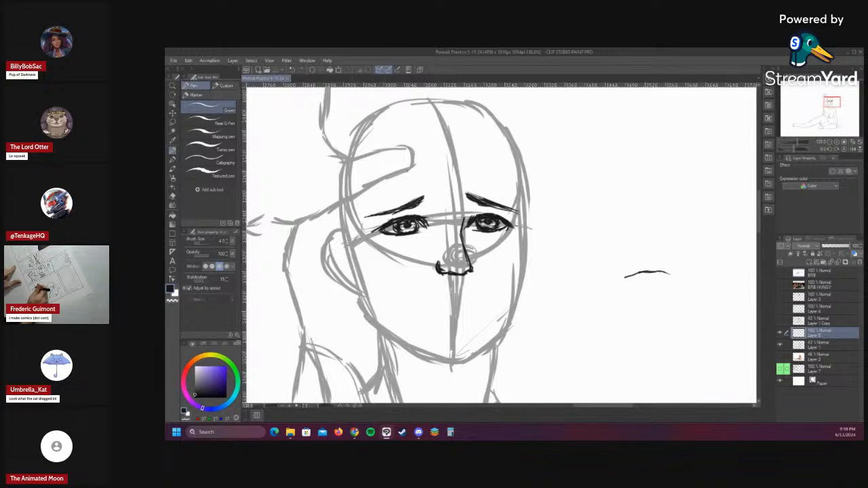
{"action": "left_click", "coordinate": [832, 347]}
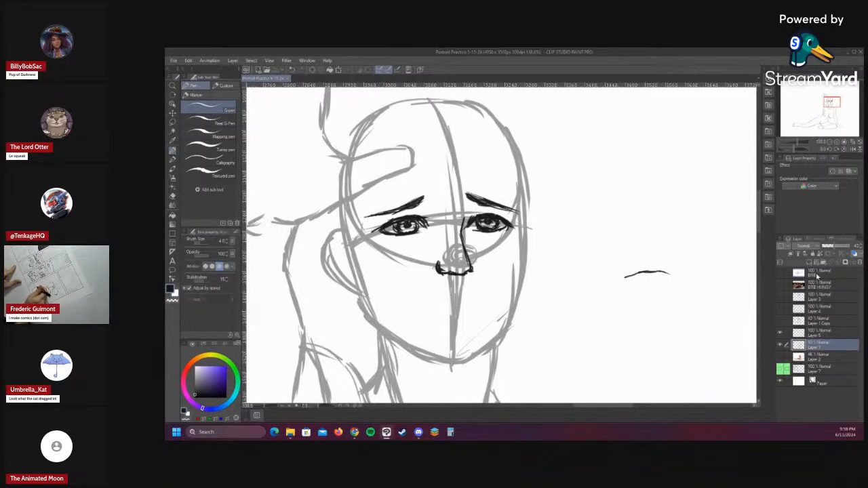
{"action": "key", "text": "ctrl+shift+n"}
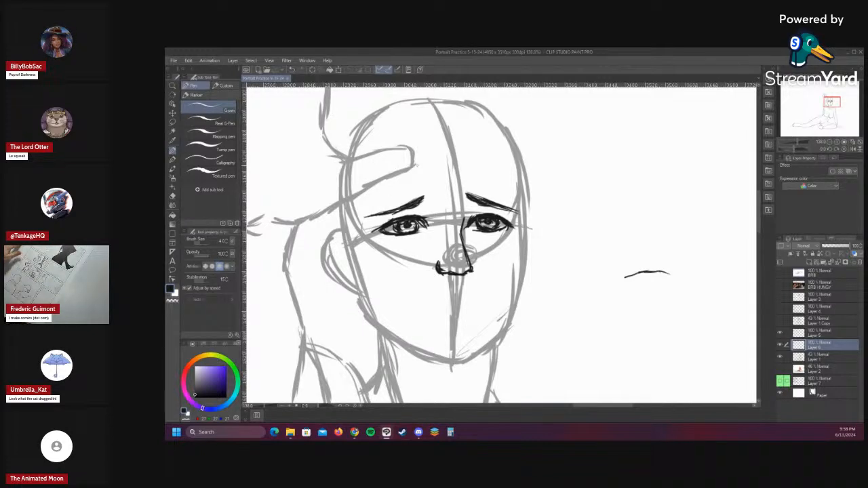
- Sketch the hairline across the forehead and down both temples of the seated figure's head
{"action": "key", "text": "ctrl+space"}
{"action": "left_click_drag", "start_coordinate": [473, 201], "coordinate": [371, 339]}
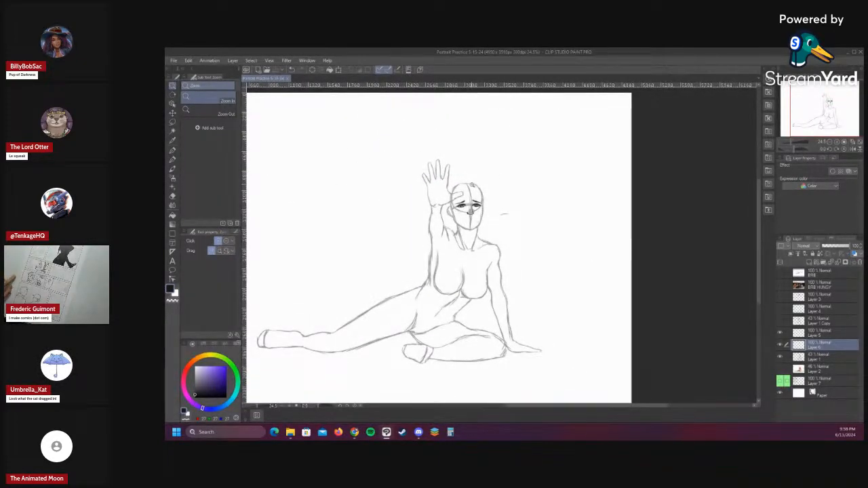
{"action": "left_click_drag", "start_coordinate": [468, 193], "coordinate": [503, 194]}
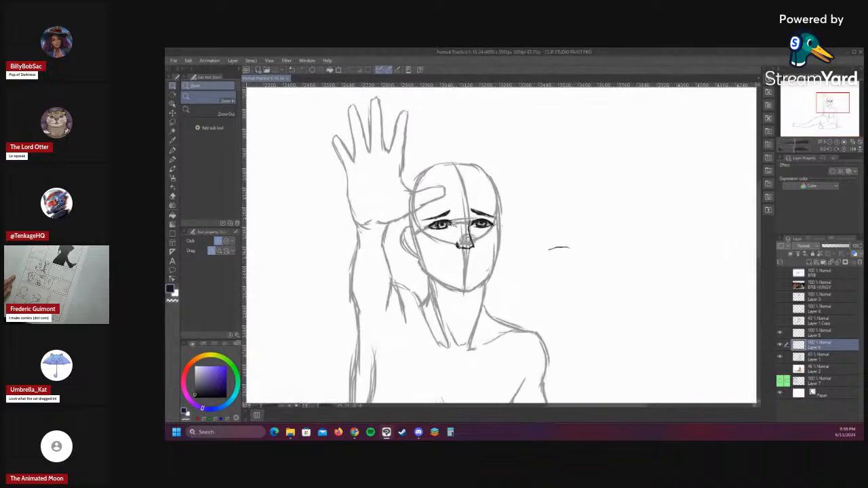
{"action": "left_click_drag", "start_coordinate": [446, 225], "coordinate": [480, 315]}
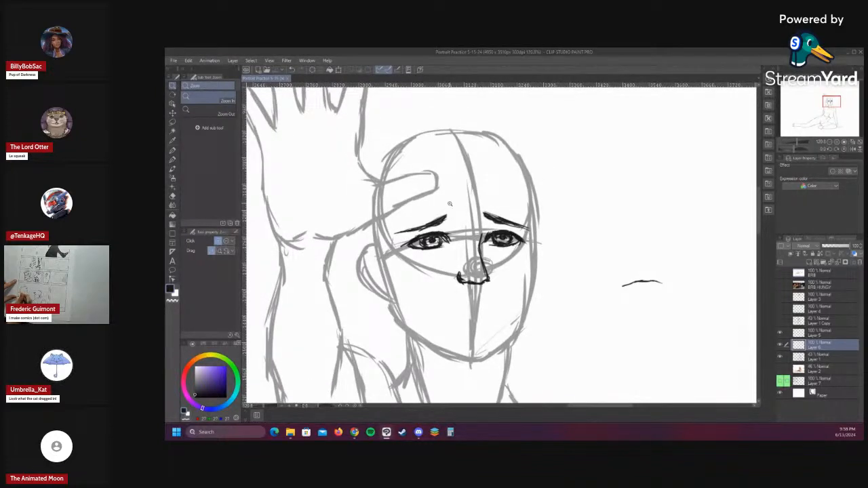
{"action": "left_click", "coordinate": [449, 203]}
{"action": "key", "text": "p"}
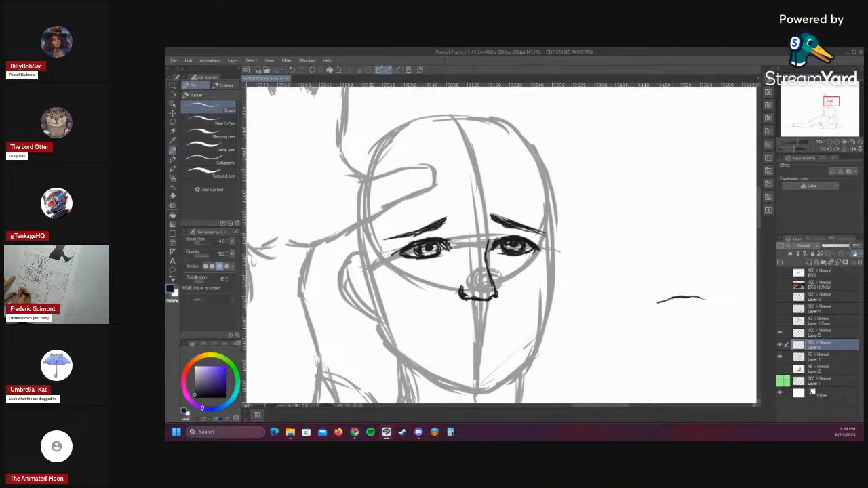
{"action": "left_click_drag", "start_coordinate": [366, 239], "coordinate": [371, 276]}
{"action": "left_click_drag", "start_coordinate": [385, 190], "coordinate": [360, 252]}
{"action": "mouse_move", "coordinate": [369, 201]}
{"action": "left_mouse_down"}
{"action": "mouse_move", "coordinate": [415, 173]}
{"action": "mouse_move", "coordinate": [458, 170]}
{"action": "left_mouse_up"}
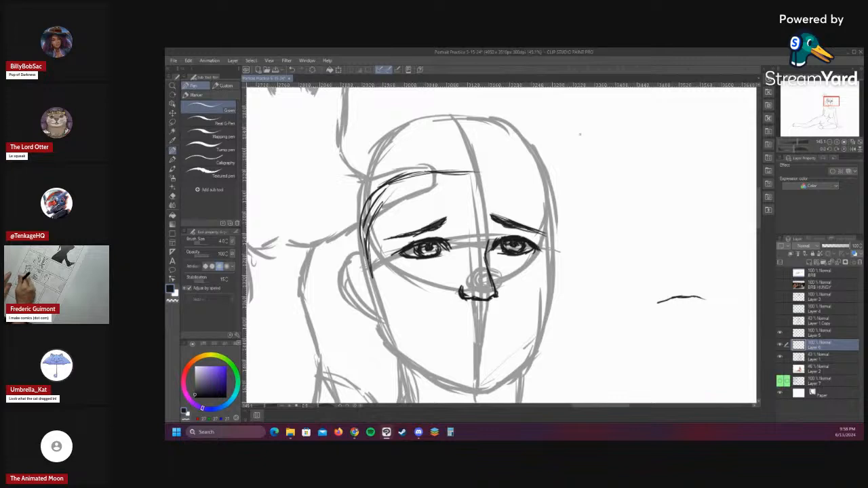
{"action": "mouse_move", "coordinate": [512, 167]}
{"action": "left_mouse_down"}
{"action": "mouse_move", "coordinate": [534, 181]}
{"action": "mouse_move", "coordinate": [555, 280]}
{"action": "left_mouse_up"}
{"action": "left_click_drag", "start_coordinate": [556, 229], "coordinate": [560, 274]}
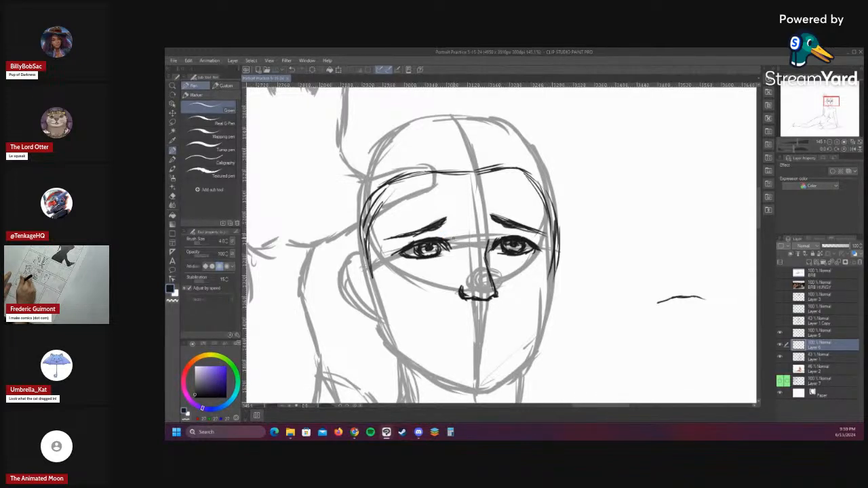
- Lower the hairline layer's opacity and add a new layer above the facial features layer
{"action": "left_click", "coordinate": [837, 247]}
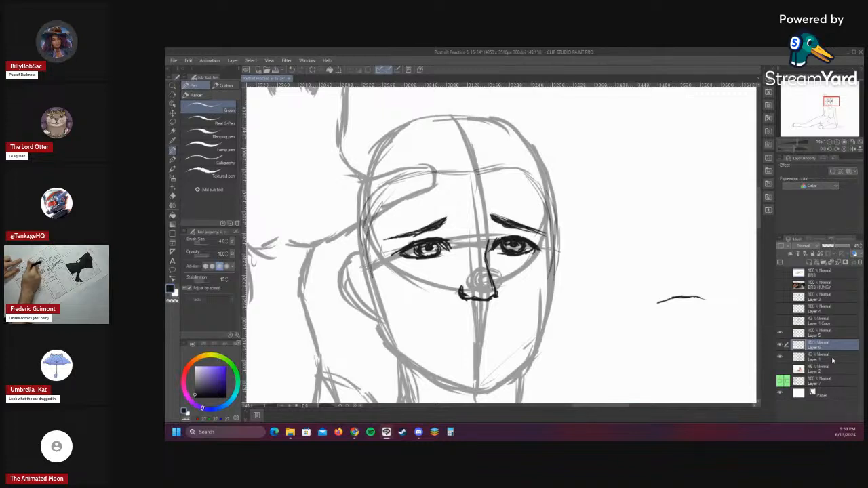
{"action": "left_click", "coordinate": [829, 333]}
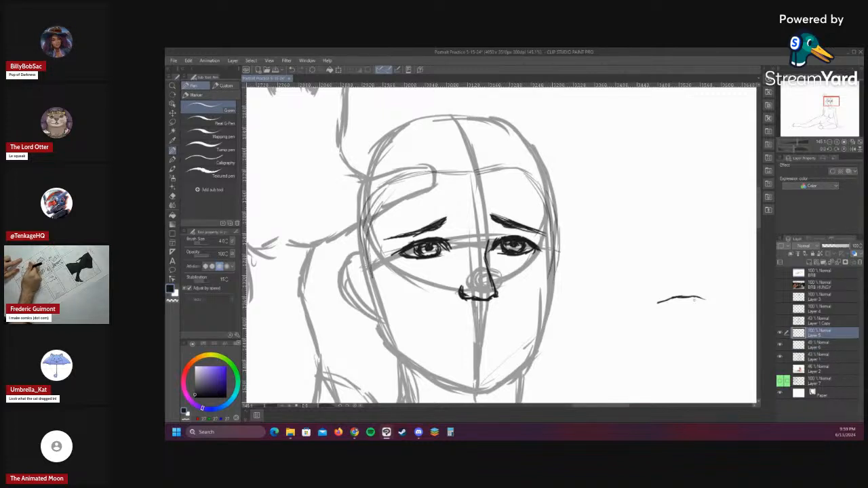
{"action": "left_click", "coordinate": [809, 263]}
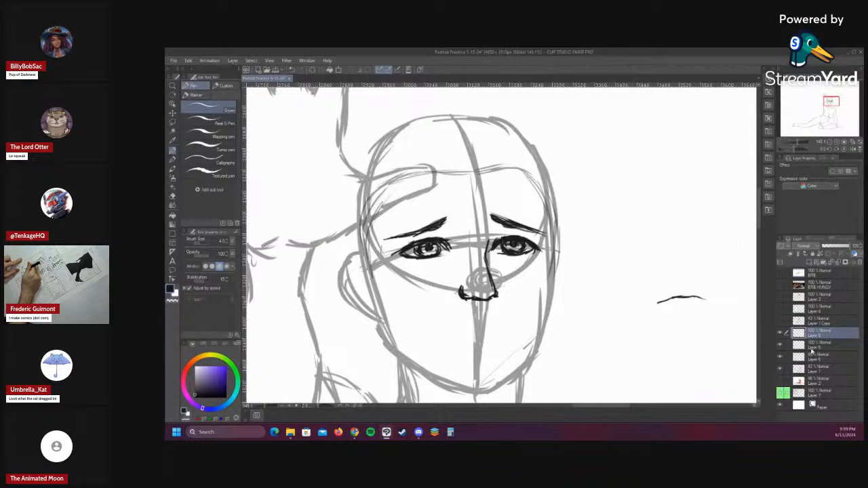
{"action": "left_click", "coordinate": [780, 356]}
{"action": "left_click", "coordinate": [780, 358]}
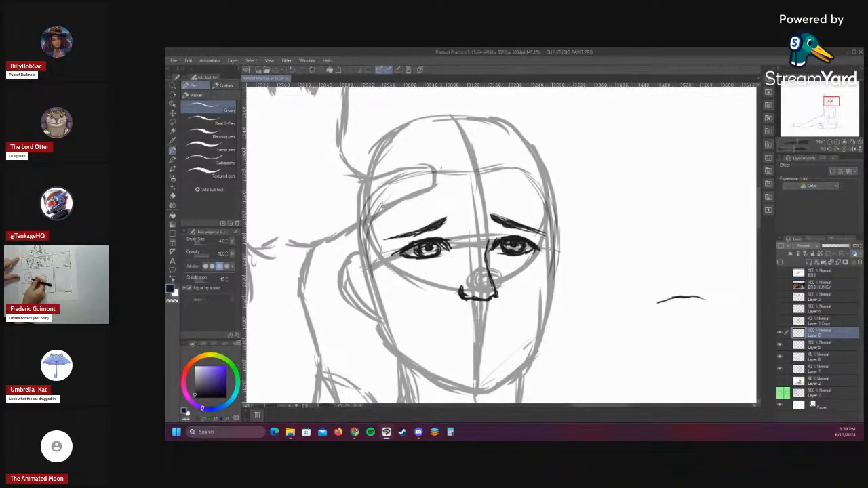
- Sketch short tufts at the forehead parting and hair strands sweeping past the brow to the ear beside the raised arm
{"action": "left_click_drag", "start_coordinate": [434, 162], "coordinate": [443, 171]}
{"action": "left_click_drag", "start_coordinate": [446, 161], "coordinate": [443, 171]}
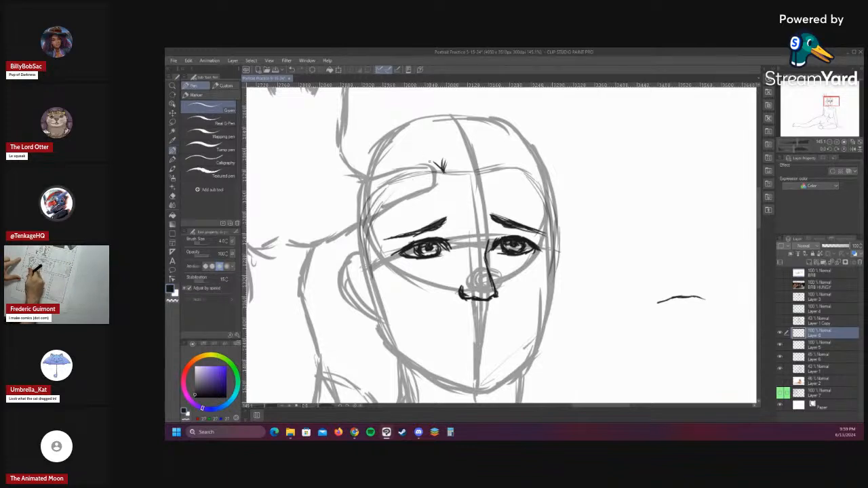
{"action": "mouse_move", "coordinate": [430, 160]}
{"action": "left_mouse_down"}
{"action": "mouse_move", "coordinate": [435, 170]}
{"action": "mouse_move", "coordinate": [367, 269]}
{"action": "mouse_move", "coordinate": [383, 275]}
{"action": "mouse_move", "coordinate": [435, 180]}
{"action": "mouse_move", "coordinate": [380, 272]}
{"action": "mouse_move", "coordinate": [357, 274]}
{"action": "mouse_move", "coordinate": [380, 281]}
{"action": "mouse_move", "coordinate": [402, 260]}
{"action": "mouse_move", "coordinate": [419, 220]}
{"action": "left_mouse_up"}
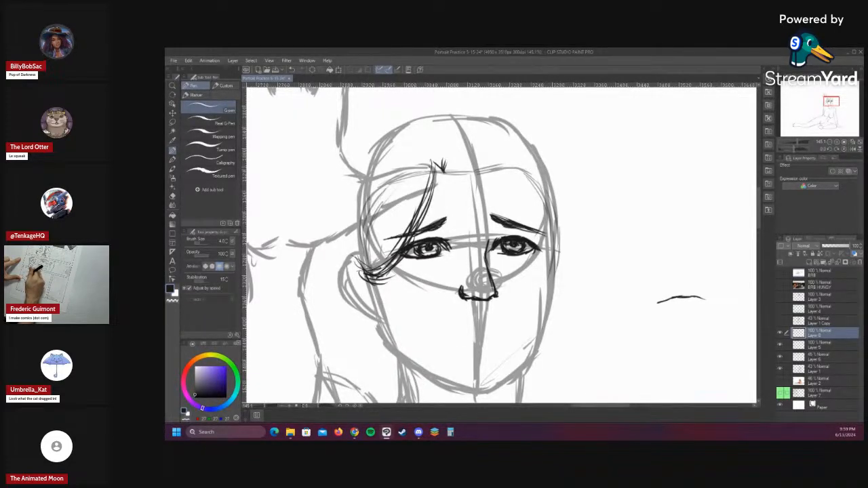
{"action": "left_click_drag", "start_coordinate": [437, 177], "coordinate": [454, 167]}
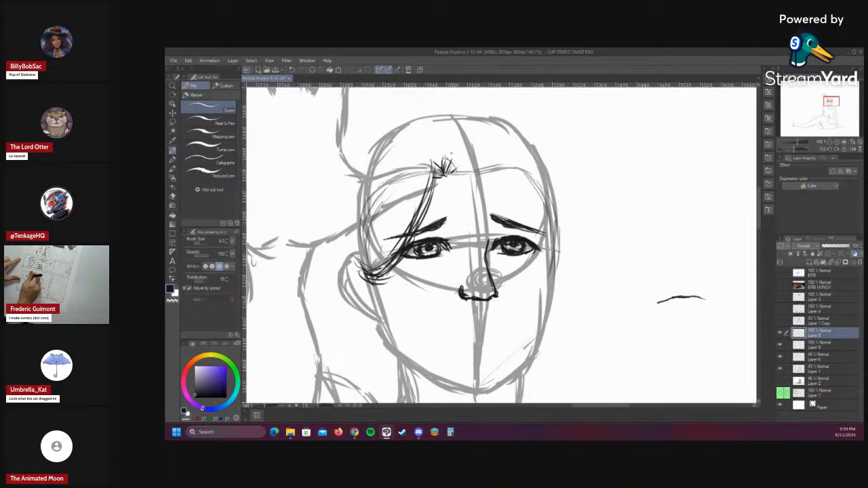
- Sketch overlapping hair strands from the parting across the far brow to the temple and down beside the cheek
{"action": "mouse_move", "coordinate": [446, 160]}
{"action": "left_mouse_down"}
{"action": "mouse_move", "coordinate": [496, 225]}
{"action": "mouse_move", "coordinate": [514, 221]}
{"action": "left_mouse_up"}
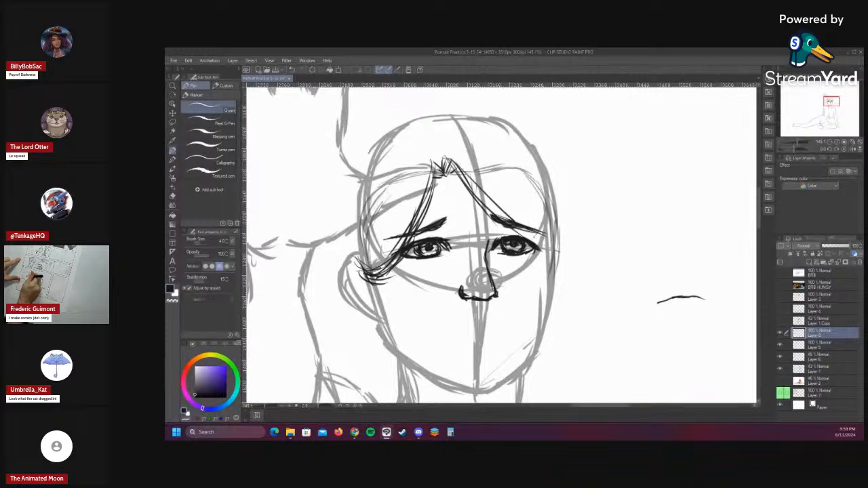
{"action": "left_click_drag", "start_coordinate": [470, 189], "coordinate": [552, 246]}
{"action": "left_click_drag", "start_coordinate": [487, 217], "coordinate": [560, 245]}
{"action": "left_click_drag", "start_coordinate": [459, 162], "coordinate": [542, 234]}
{"action": "left_click_drag", "start_coordinate": [495, 170], "coordinate": [558, 246]}
{"action": "left_click_drag", "start_coordinate": [498, 158], "coordinate": [558, 242]}
{"action": "left_click_drag", "start_coordinate": [490, 148], "coordinate": [564, 247]}
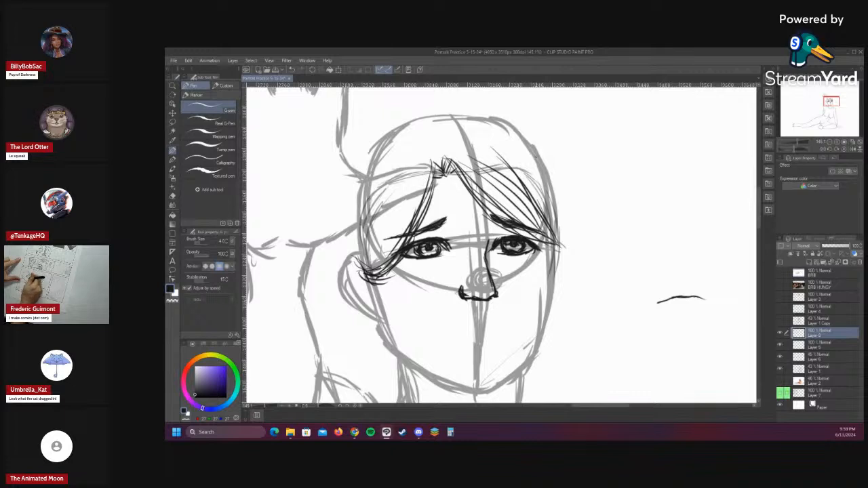
{"action": "mouse_move", "coordinate": [522, 179]}
{"action": "left_mouse_down"}
{"action": "mouse_move", "coordinate": [535, 195]}
{"action": "mouse_move", "coordinate": [546, 301]}
{"action": "left_mouse_up"}
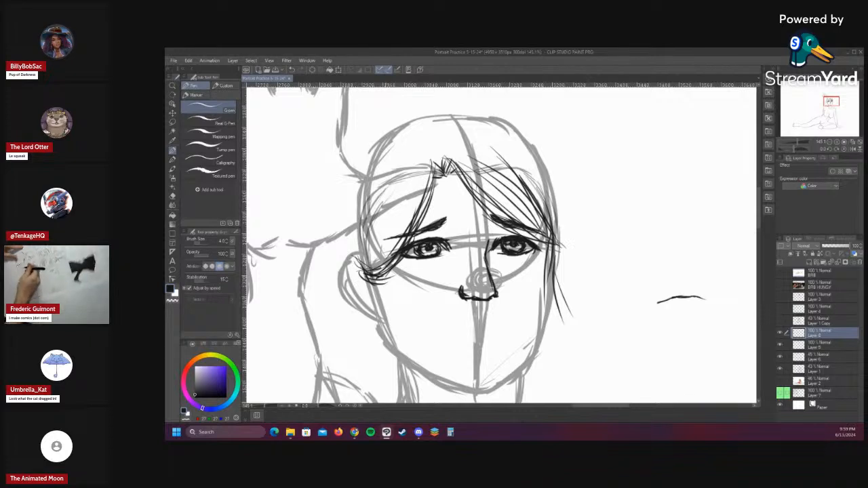
{"action": "mouse_move", "coordinate": [378, 278]}
{"action": "left_mouse_down"}
{"action": "mouse_move", "coordinate": [366, 304]}
{"action": "mouse_move", "coordinate": [370, 342]}
{"action": "mouse_move", "coordinate": [405, 364]}
{"action": "left_mouse_up"}
{"action": "left_click_drag", "start_coordinate": [370, 303], "coordinate": [410, 360]}
{"action": "mouse_move", "coordinate": [388, 332]}
{"action": "left_mouse_down"}
{"action": "mouse_move", "coordinate": [412, 377]}
{"action": "mouse_move", "coordinate": [408, 389]}
{"action": "left_mouse_up"}
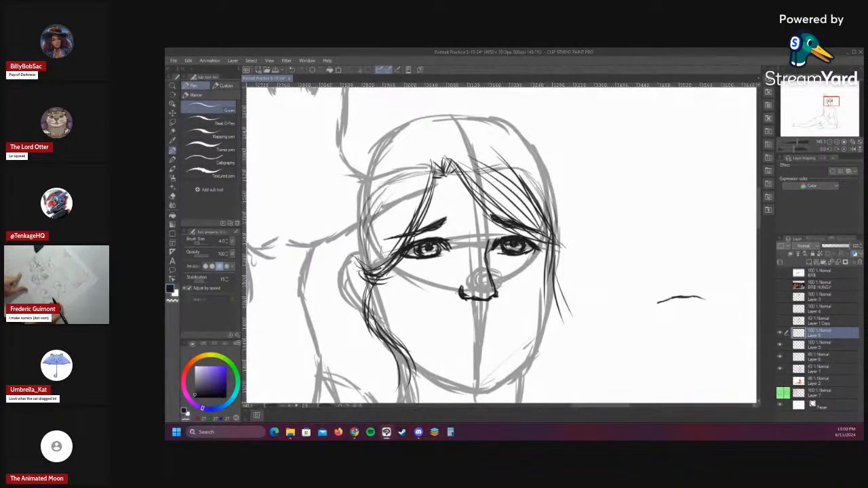
{"action": "key", "text": "e"}
{"action": "mouse_move", "coordinate": [397, 353]}
{"action": "left_mouse_down"}
{"action": "mouse_move", "coordinate": [353, 305]}
{"action": "mouse_move", "coordinate": [360, 291]}
{"action": "mouse_move", "coordinate": [378, 295]}
{"action": "mouse_move", "coordinate": [396, 378]}
{"action": "mouse_move", "coordinate": [392, 351]}
{"action": "mouse_move", "coordinate": [418, 386]}
{"action": "left_mouse_up"}
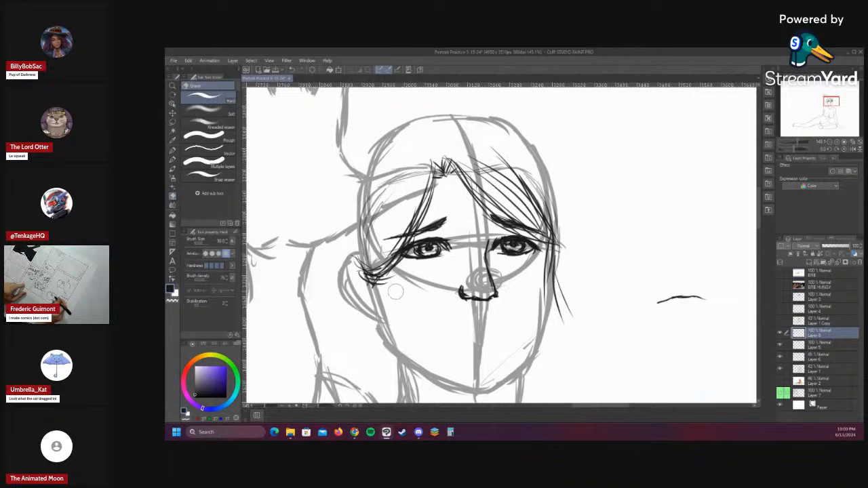
- Draw a tapered lock falling from the ear along the jaw and lengthen the loose strands beside the opposite cheek
{"action": "key", "text": "p"}
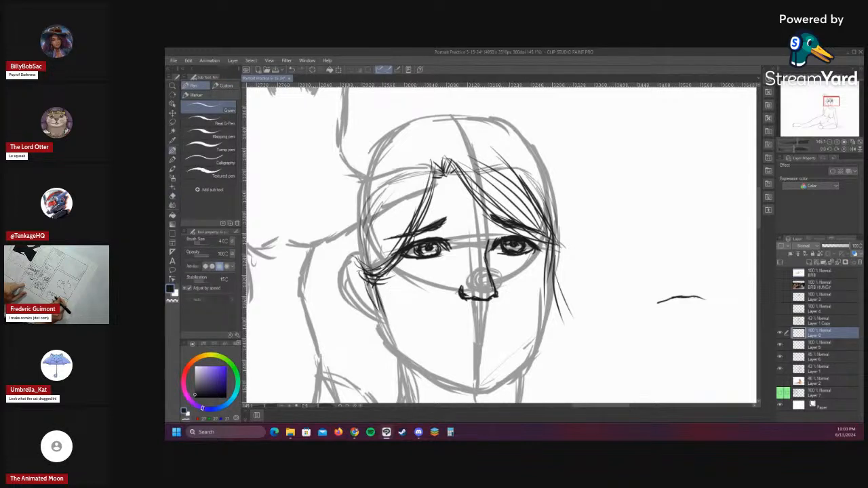
{"action": "left_click_drag", "start_coordinate": [384, 306], "coordinate": [397, 365]}
{"action": "left_click_drag", "start_coordinate": [388, 324], "coordinate": [400, 359]}
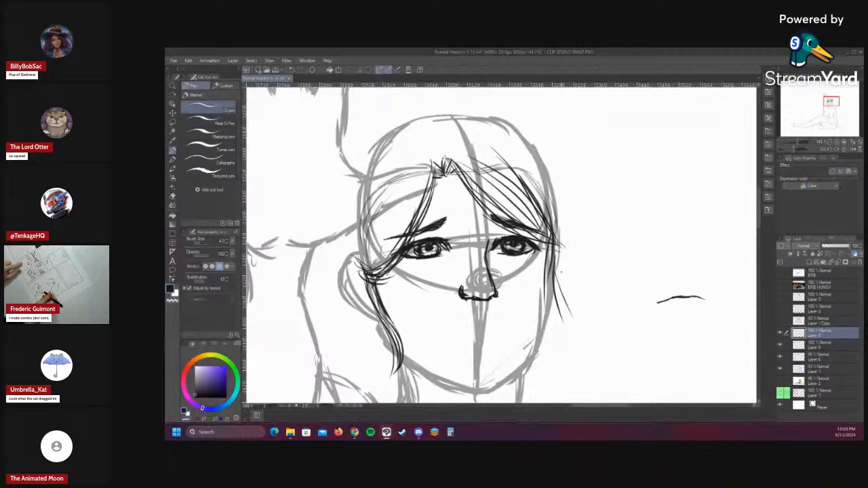
{"action": "mouse_move", "coordinate": [550, 274]}
{"action": "left_mouse_down"}
{"action": "mouse_move", "coordinate": [560, 329]}
{"action": "mouse_move", "coordinate": [571, 339]}
{"action": "left_mouse_up"}
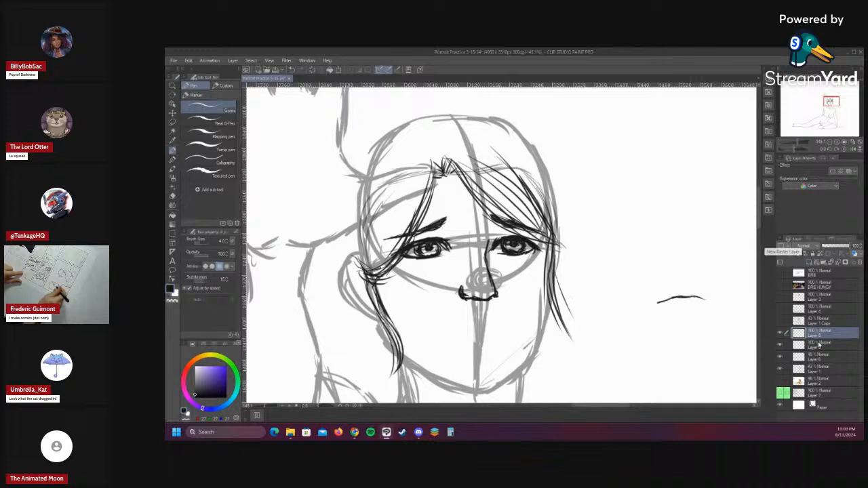
- Add a new layer directly beneath the hair layer and ink the jawline from both cheeks around the chin
{"action": "left_click", "coordinate": [820, 345]}
{"action": "left_click", "coordinate": [811, 262]}
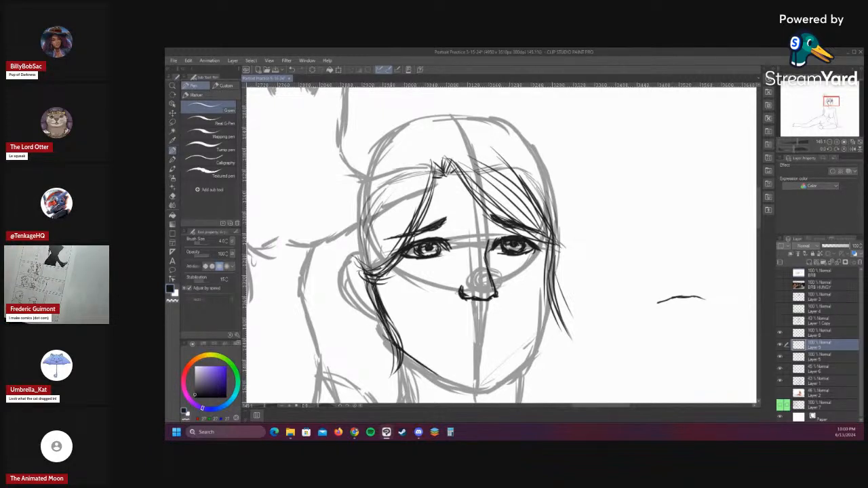
{"action": "left_click_drag", "start_coordinate": [414, 357], "coordinate": [460, 384]}
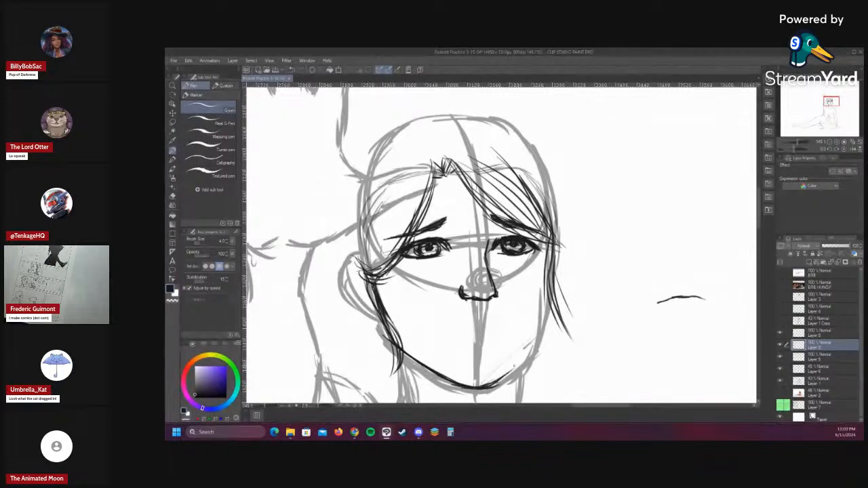
{"action": "mouse_move", "coordinate": [531, 343]}
{"action": "left_mouse_down"}
{"action": "mouse_move", "coordinate": [489, 384]}
{"action": "mouse_move", "coordinate": [532, 350]}
{"action": "mouse_move", "coordinate": [545, 293]}
{"action": "mouse_move", "coordinate": [537, 335]}
{"action": "mouse_move", "coordinate": [505, 368]}
{"action": "left_mouse_up"}
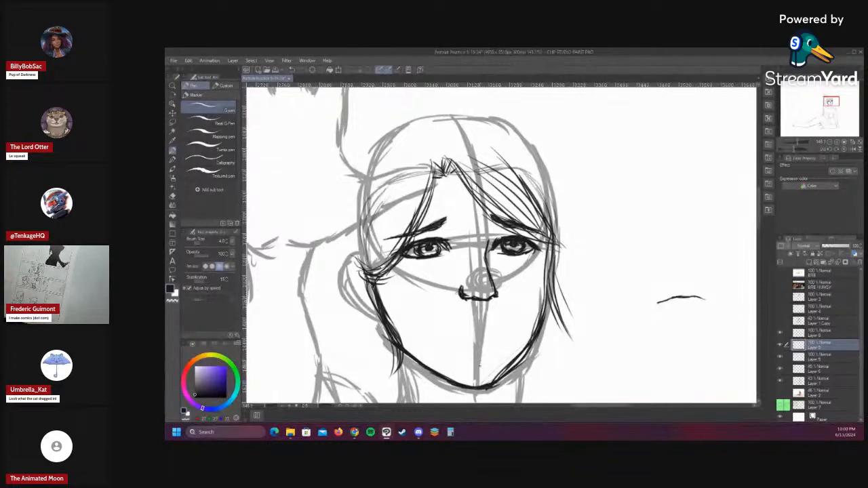
{"action": "key", "text": "e"}
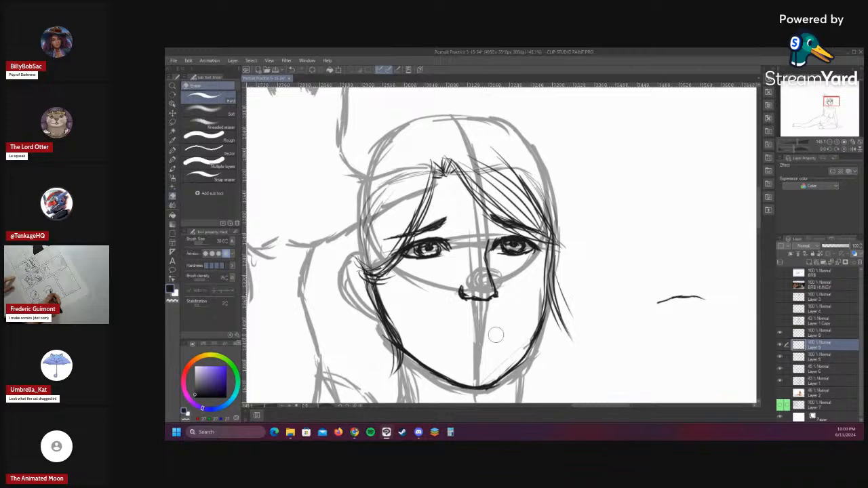
{"action": "key", "text": "p"}
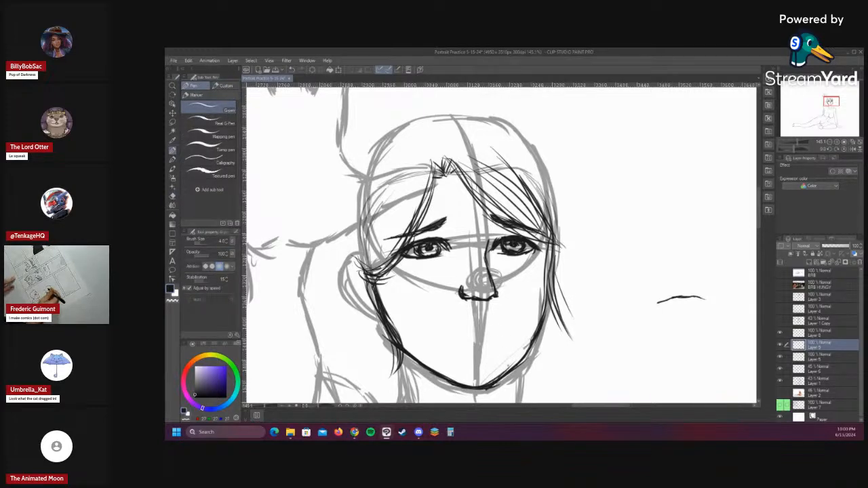
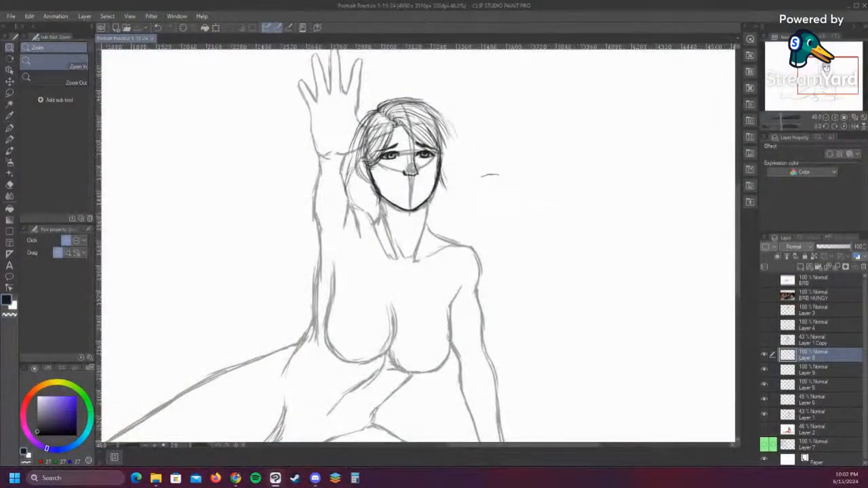
- Sketch long wavy hair on the hair layer, flowing from beside the raised arm down past the chest to the waist
{"action": "key", "text": "p"}
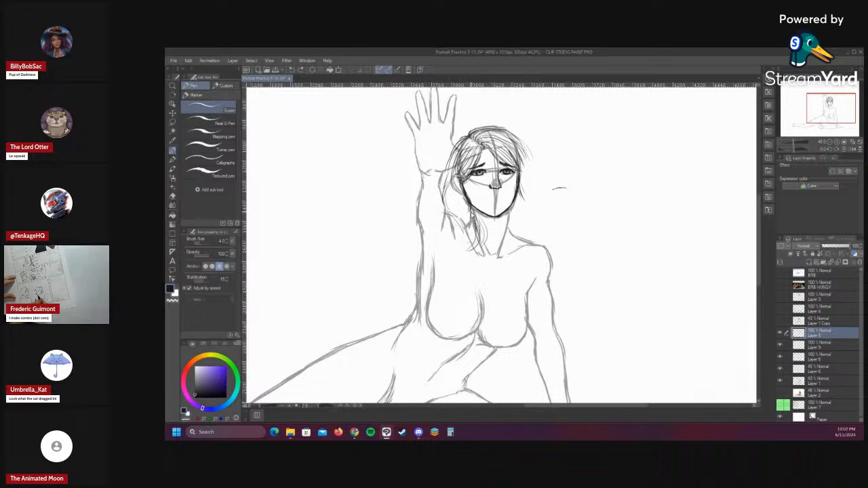
{"action": "mouse_move", "coordinate": [445, 196]}
{"action": "left_mouse_down"}
{"action": "mouse_move", "coordinate": [463, 234]}
{"action": "mouse_move", "coordinate": [464, 282]}
{"action": "mouse_move", "coordinate": [409, 348]}
{"action": "mouse_move", "coordinate": [434, 375]}
{"action": "left_mouse_up"}
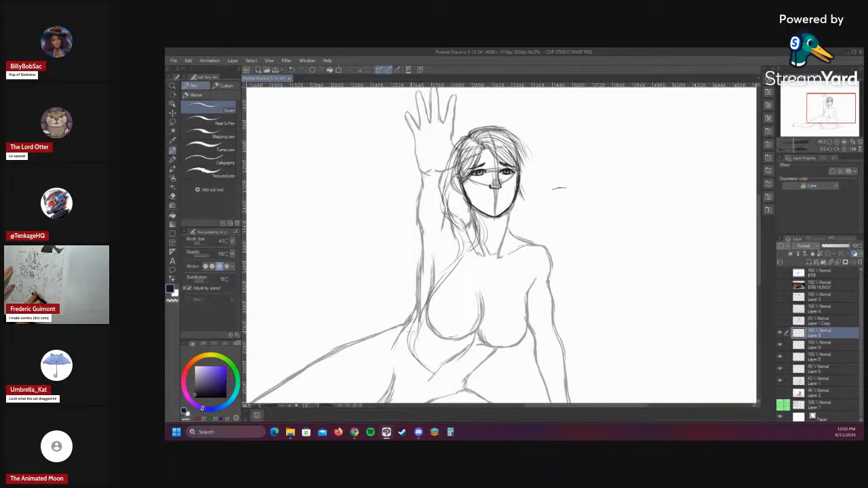
{"action": "left_click_drag", "start_coordinate": [411, 332], "coordinate": [439, 305]}
{"action": "left_click_drag", "start_coordinate": [451, 189], "coordinate": [454, 226]}
{"action": "left_click_drag", "start_coordinate": [453, 199], "coordinate": [460, 240]}
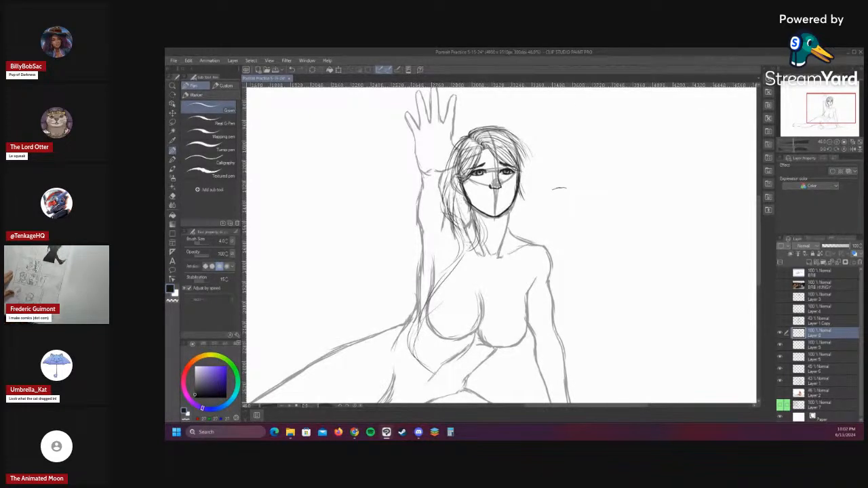
{"action": "left_click_drag", "start_coordinate": [458, 202], "coordinate": [469, 240]}
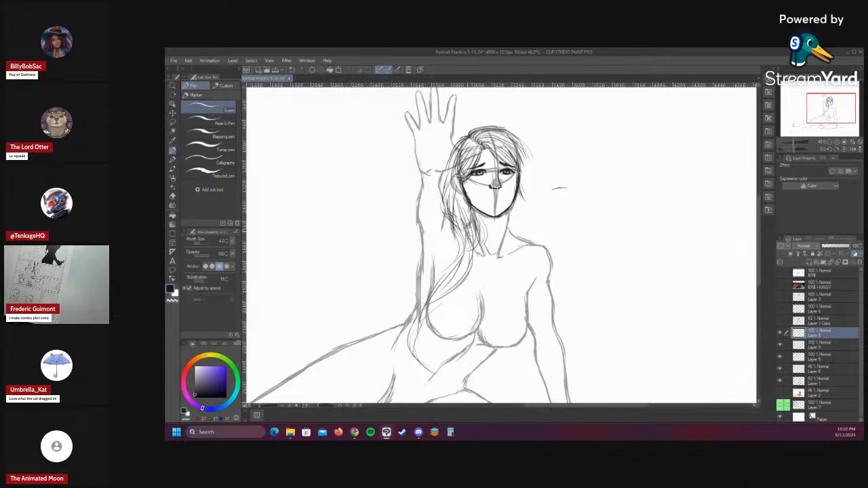
{"action": "mouse_move", "coordinate": [469, 242]}
{"action": "left_mouse_down"}
{"action": "mouse_move", "coordinate": [442, 275]}
{"action": "mouse_move", "coordinate": [451, 261]}
{"action": "left_mouse_up"}
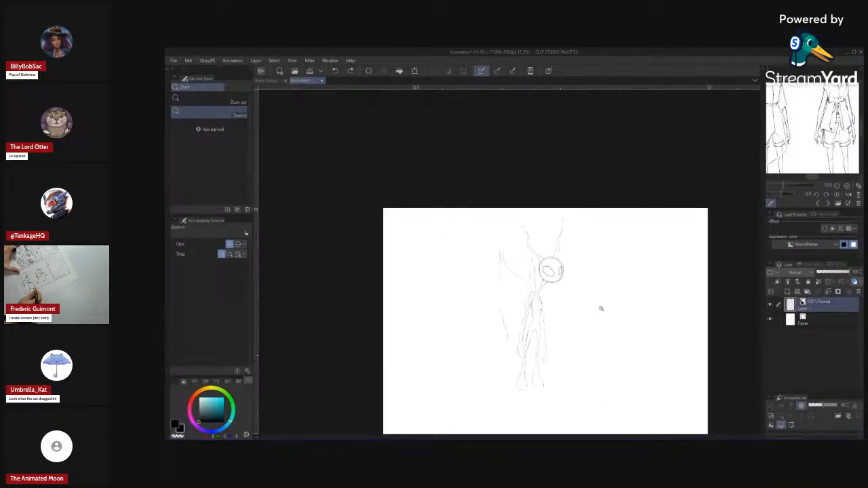
{"action": "left_click", "coordinate": [565, 327]}
{"action": "left_click_drag", "start_coordinate": [577, 373], "coordinate": [559, 374]}
{"action": "left_click_drag", "start_coordinate": [577, 374], "coordinate": [538, 361]}
{"action": "mouse_move", "coordinate": [558, 326]}
{"action": "left_mouse_down"}
{"action": "mouse_move", "coordinate": [578, 339]}
{"action": "mouse_move", "coordinate": [570, 358]}
{"action": "left_mouse_up"}
{"action": "scroll", "coordinate": [577, 378], "scroll_direction": "down", "scroll_amount": 1}
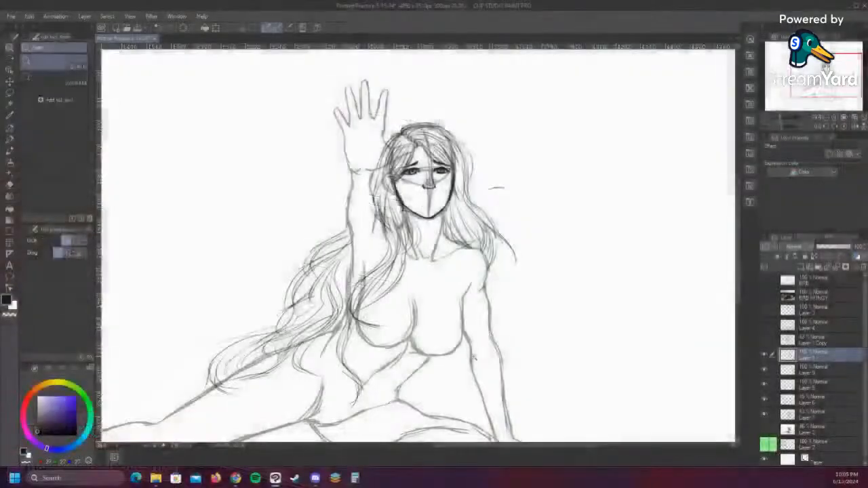
{"action": "left_click", "coordinate": [451, 314]}
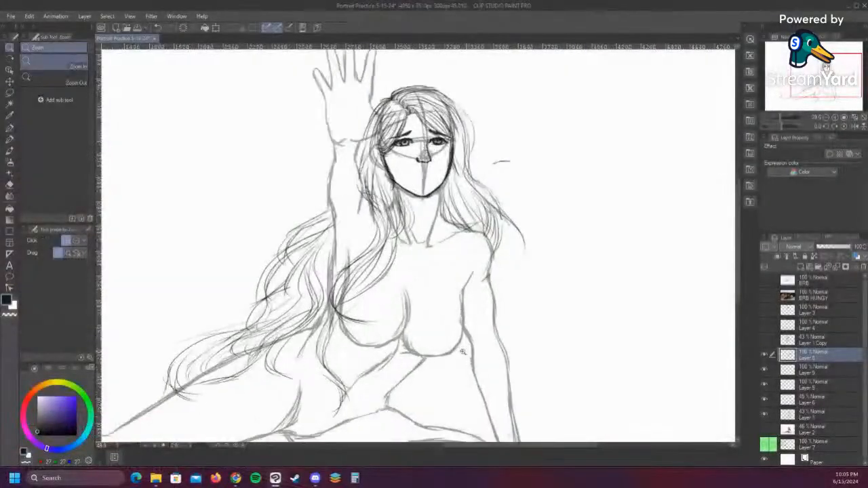
{"action": "scroll", "coordinate": [420, 363], "scroll_direction": "down", "scroll_amount": 3}
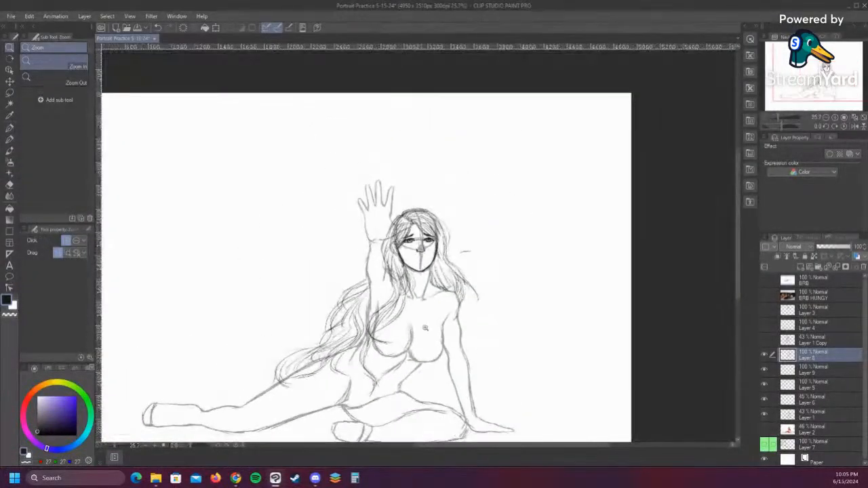
{"action": "scroll", "coordinate": [369, 295], "scroll_direction": "up", "scroll_amount": 3}
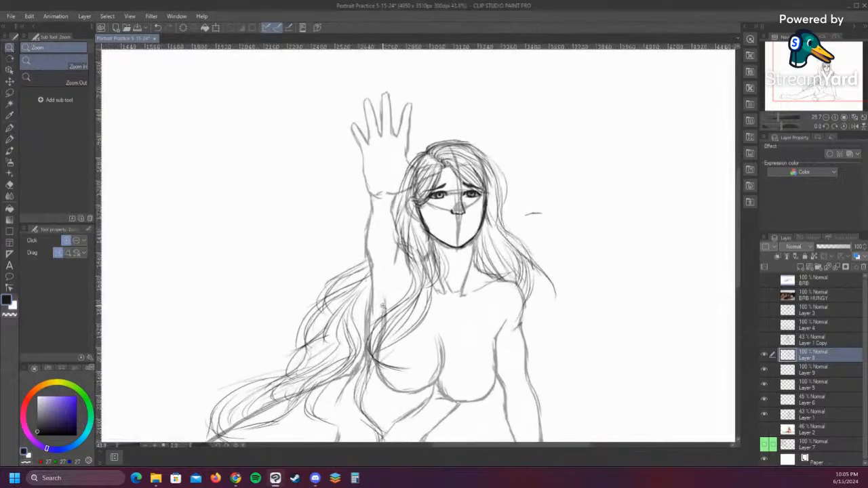
{"action": "key", "text": "p"}
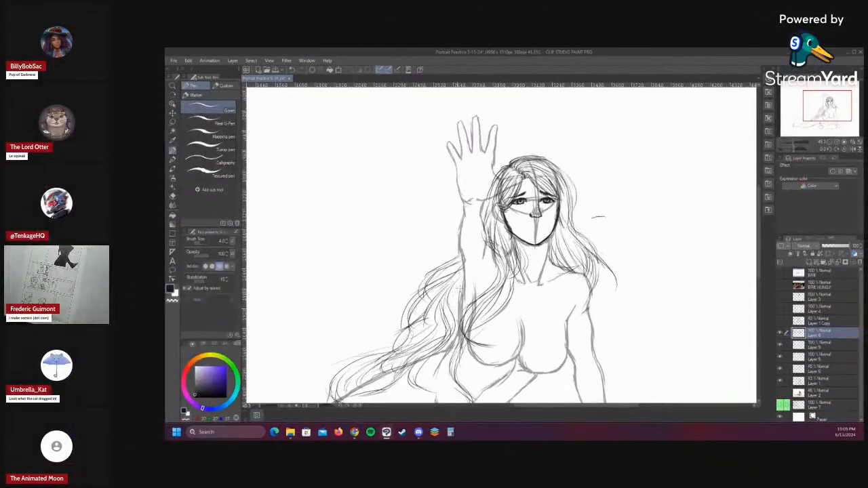
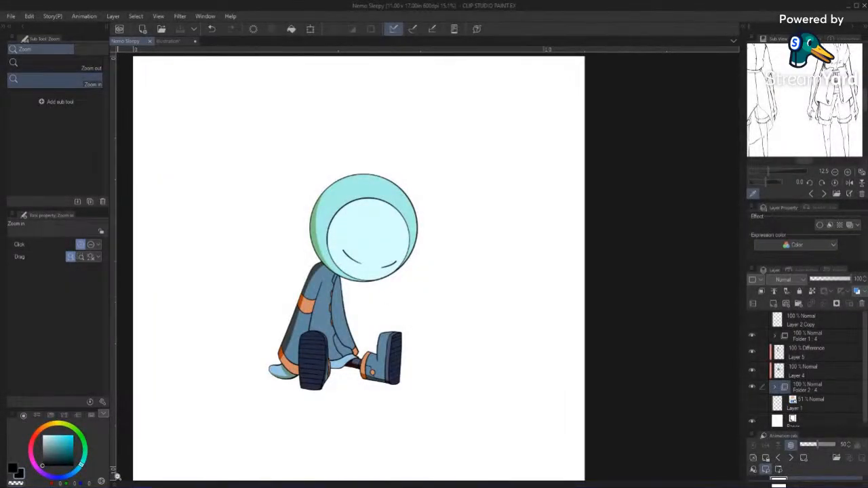
- Show the timeline, play the sleeping character animation, and view it briefly with the palettes hidden
{"action": "left_click", "coordinate": [117, 477]}
{"action": "left_click", "coordinate": [241, 391]}
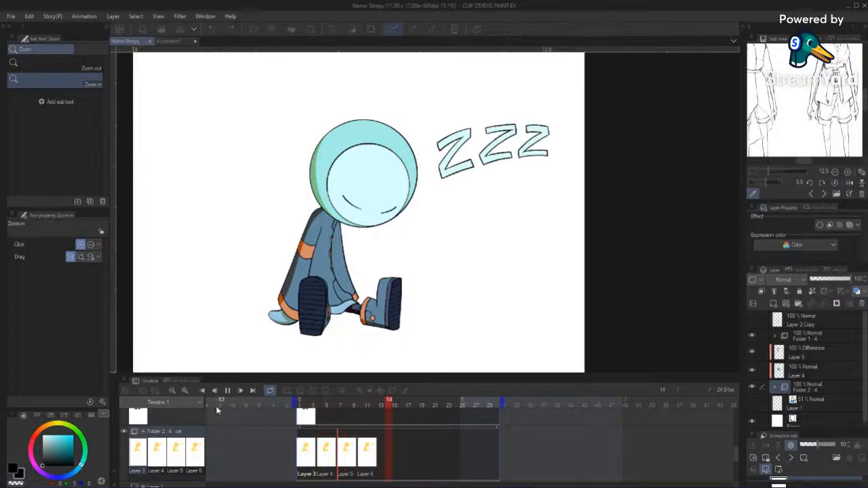
{"action": "key", "text": "Tab"}
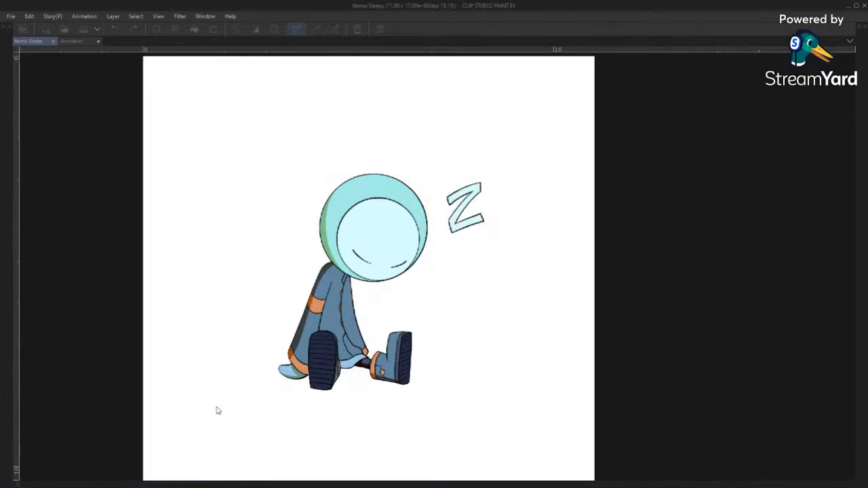
{"action": "key", "text": "Tab"}
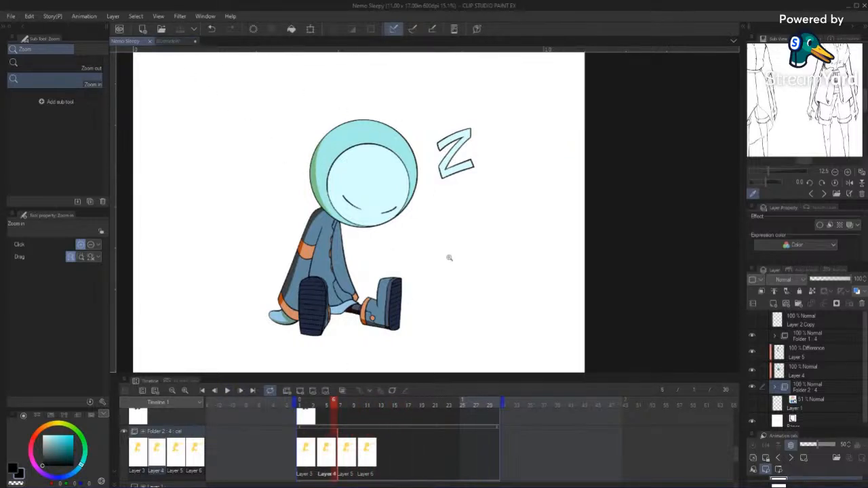
{"action": "scroll", "coordinate": [392, 270], "scroll_direction": "down", "scroll_amount": 2}
{"action": "scroll", "coordinate": [402, 278], "scroll_direction": "up", "scroll_amount": 4}
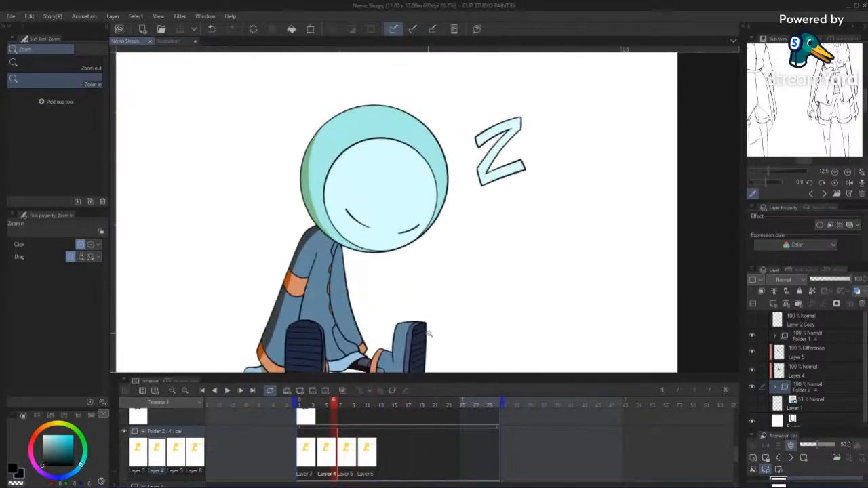
- Switch to the Illustration document and view the horned creature sketch with the palettes hidden
{"action": "left_click", "coordinate": [169, 42]}
{"action": "left_click_drag", "start_coordinate": [495, 279], "coordinate": [482, 303]}
{"action": "key", "text": "Tab"}
{"action": "scroll", "coordinate": [478, 309], "scroll_direction": "up", "scroll_amount": 3}
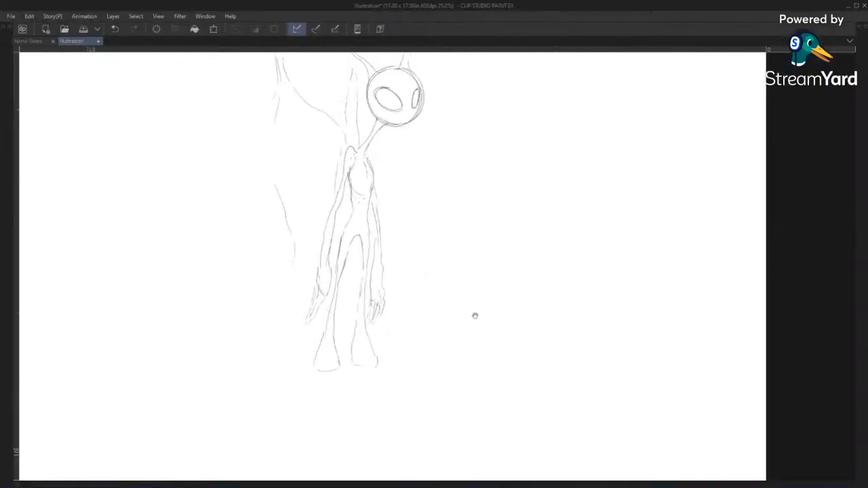
{"action": "scroll", "coordinate": [444, 346], "scroll_direction": "down", "scroll_amount": 5}
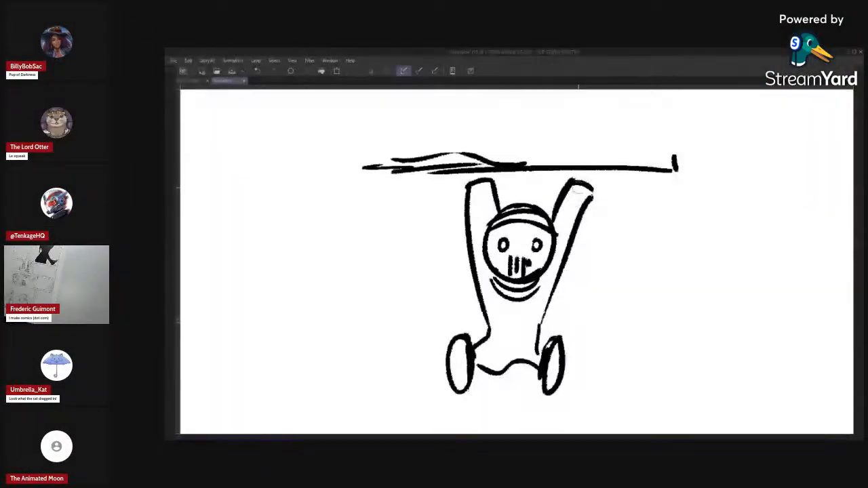
- Draw rounded hands at the ends of the masked figure's raised arms, gripping the overhead staff
{"action": "scroll", "coordinate": [576, 181], "scroll_direction": "up", "scroll_amount": 4}
{"action": "left_click_drag", "start_coordinate": [564, 166], "coordinate": [623, 170]}
{"action": "key", "text": "ctrl+z"}
{"action": "mouse_move", "coordinate": [575, 147]}
{"action": "left_mouse_down"}
{"action": "mouse_move", "coordinate": [619, 176]}
{"action": "mouse_move", "coordinate": [613, 184]}
{"action": "left_mouse_up"}
{"action": "left_click_drag", "start_coordinate": [600, 163], "coordinate": [606, 178]}
{"action": "left_click_drag", "start_coordinate": [582, 161], "coordinate": [581, 178]}
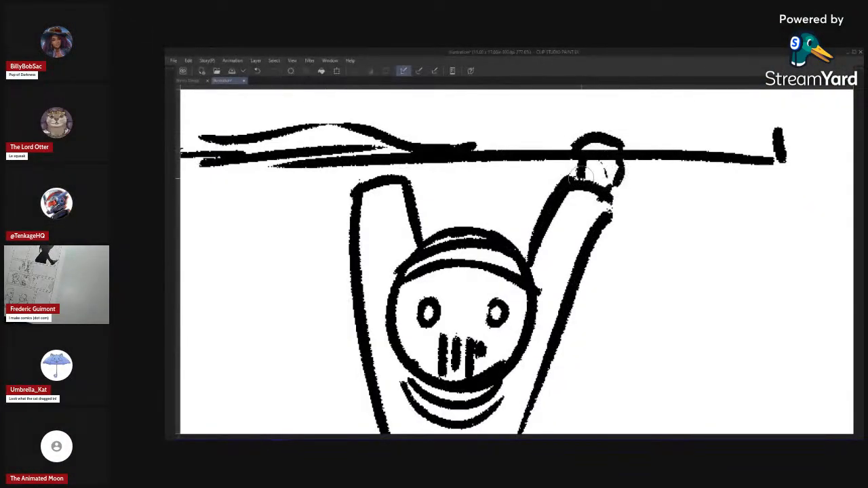
{"action": "scroll", "coordinate": [581, 178], "scroll_direction": "down", "scroll_amount": 4}
{"action": "scroll", "coordinate": [513, 359], "scroll_direction": "down", "scroll_amount": 5}
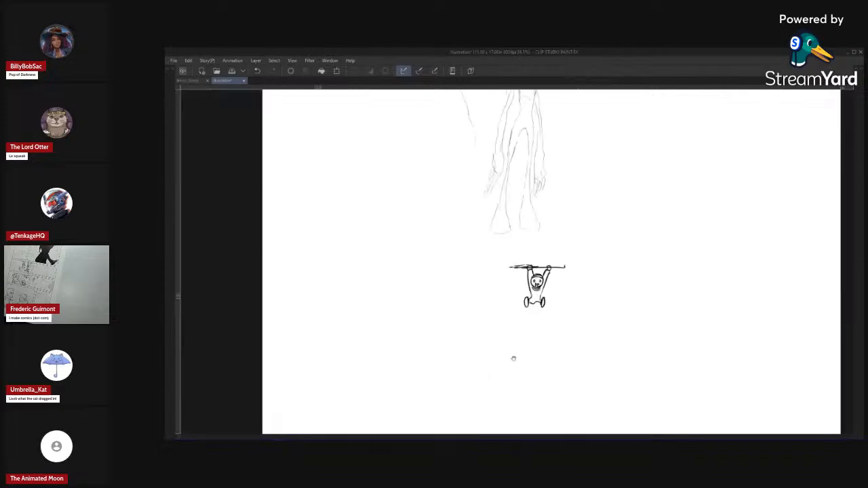
{"action": "scroll", "coordinate": [549, 283], "scroll_direction": "up", "scroll_amount": 6}
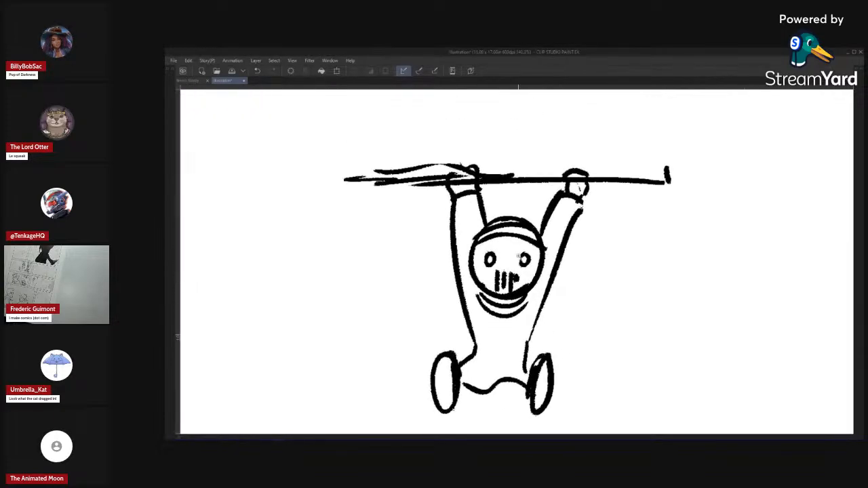
- Draw an arched mask outline around the vertical mouth bars on the staff-holding figure's face
{"action": "scroll", "coordinate": [519, 256], "scroll_direction": "up", "scroll_amount": 3}
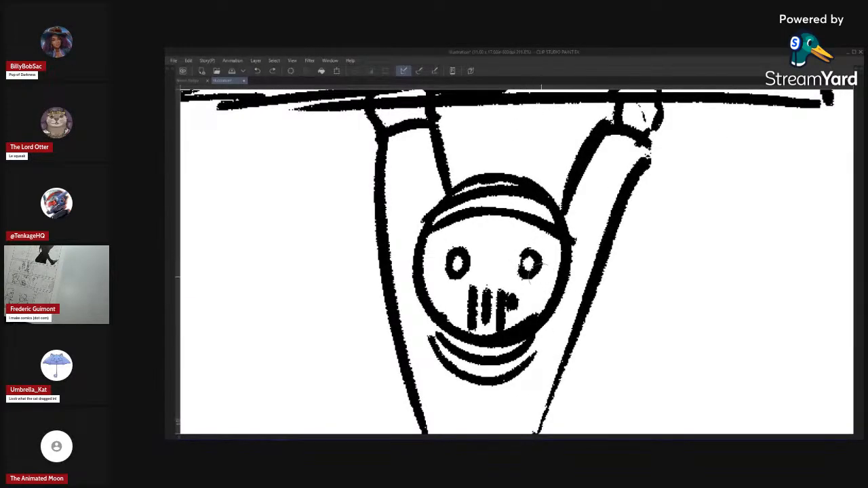
{"action": "scroll", "coordinate": [542, 276], "scroll_direction": "down", "scroll_amount": 6}
{"action": "scroll", "coordinate": [531, 263], "scroll_direction": "up", "scroll_amount": 6}
{"action": "left_click_drag", "start_coordinate": [513, 265], "coordinate": [497, 307]}
{"action": "mouse_move", "coordinate": [510, 269]}
{"action": "left_mouse_down"}
{"action": "mouse_move", "coordinate": [555, 287]}
{"action": "mouse_move", "coordinate": [520, 263]}
{"action": "mouse_move", "coordinate": [589, 264]}
{"action": "mouse_move", "coordinate": [545, 265]}
{"action": "mouse_move", "coordinate": [560, 307]}
{"action": "left_mouse_up"}
{"action": "scroll", "coordinate": [545, 305], "scroll_direction": "down", "scroll_amount": 6}
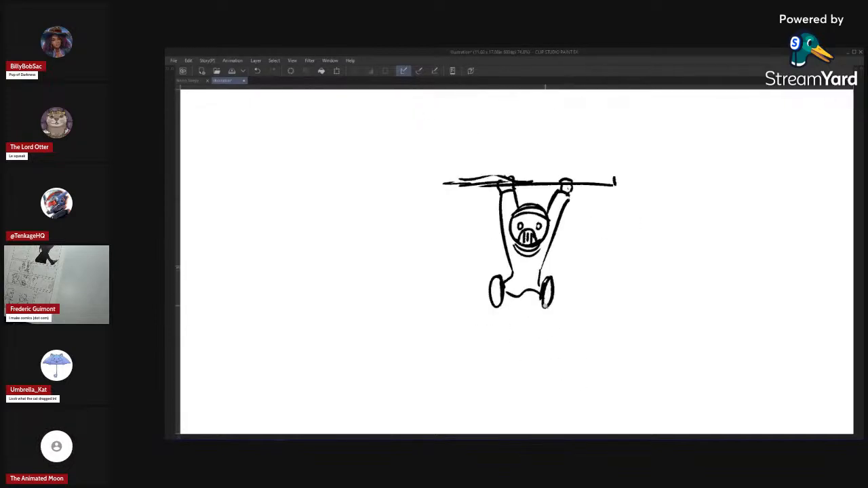
- Draw a curved belt with a small round buckle across the figure's waist and reinforce the adjoining hip line
{"action": "scroll", "coordinate": [554, 239], "scroll_direction": "up", "scroll_amount": 3}
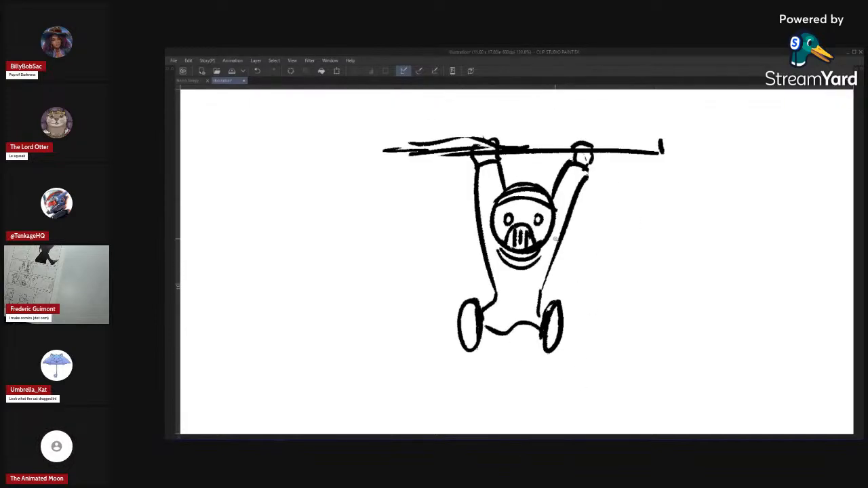
{"action": "scroll", "coordinate": [555, 238], "scroll_direction": "up", "scroll_amount": 3}
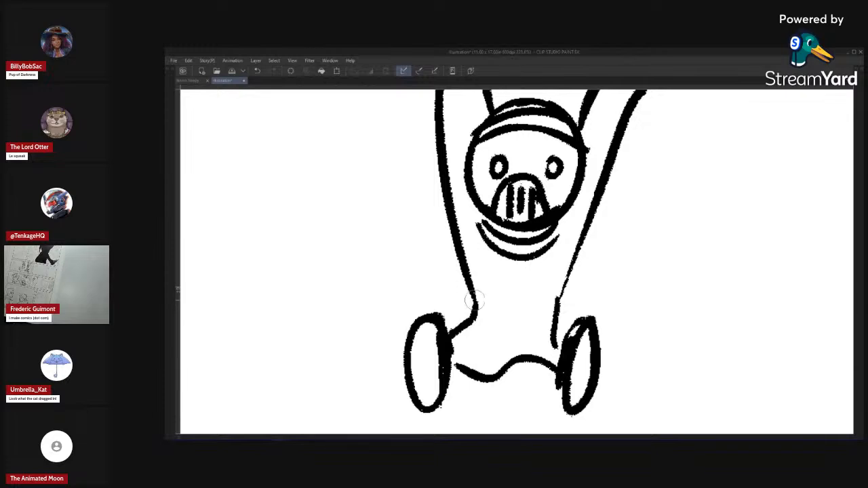
{"action": "mouse_move", "coordinate": [475, 298]}
{"action": "left_mouse_down"}
{"action": "mouse_move", "coordinate": [560, 298]}
{"action": "mouse_move", "coordinate": [498, 310]}
{"action": "mouse_move", "coordinate": [559, 303]}
{"action": "left_mouse_up"}
{"action": "key", "text": "ctrl+z"}
{"action": "left_click_drag", "start_coordinate": [477, 303], "coordinate": [430, 334]}
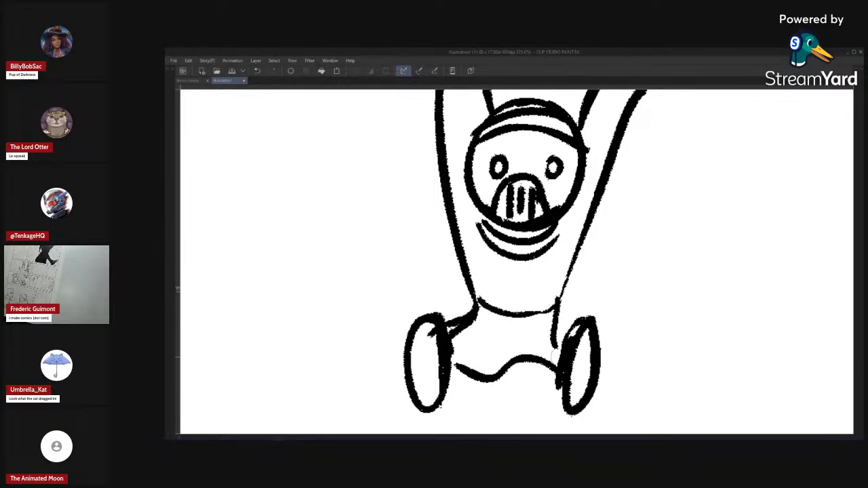
{"action": "mouse_move", "coordinate": [514, 318]}
{"action": "left_mouse_down"}
{"action": "mouse_move", "coordinate": [521, 291]}
{"action": "mouse_move", "coordinate": [533, 306]}
{"action": "left_mouse_up"}
{"action": "scroll", "coordinate": [555, 285], "scroll_direction": "down", "scroll_amount": 5}
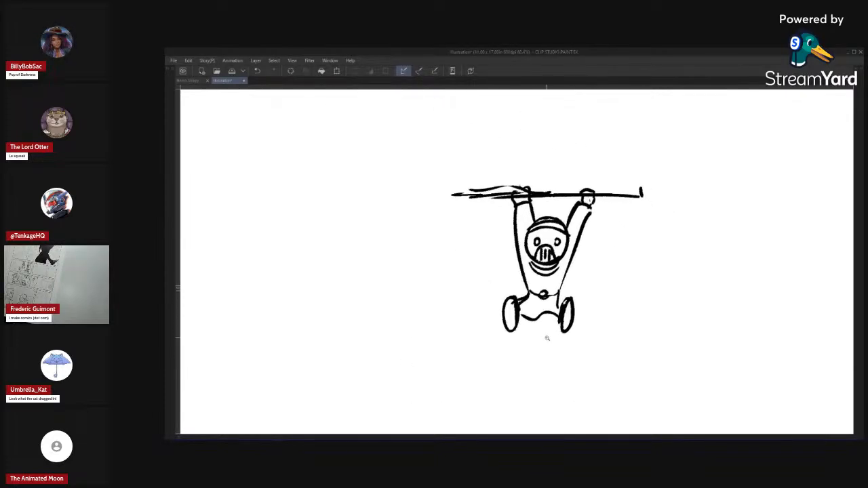
- Sketch an oval head for a second masked figure in the blank area beside the staff-holding figure
{"action": "left_click_drag", "start_coordinate": [585, 332], "coordinate": [548, 332]}
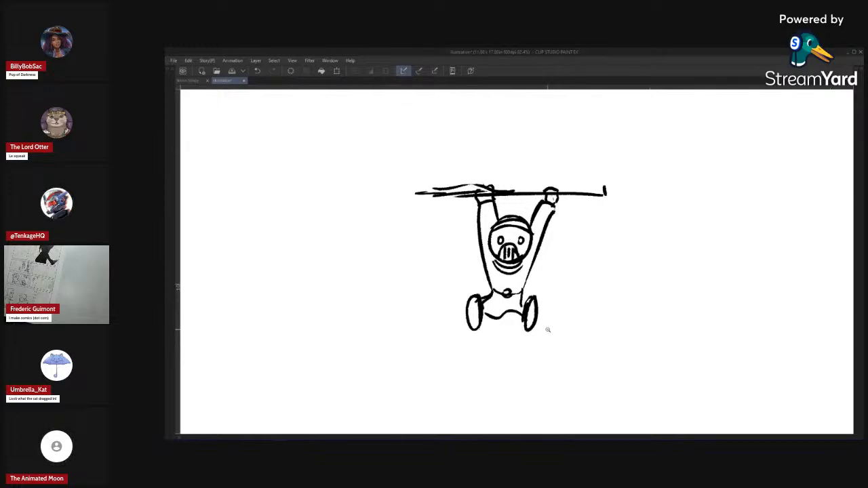
{"action": "left_click_drag", "start_coordinate": [702, 302], "coordinate": [567, 330]}
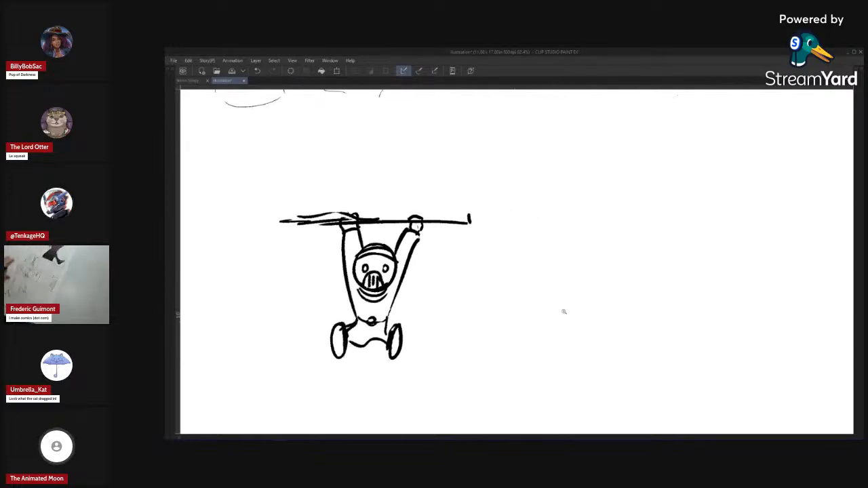
{"action": "left_click_drag", "start_coordinate": [568, 277], "coordinate": [620, 285]}
{"action": "key", "text": "ctrl+z"}
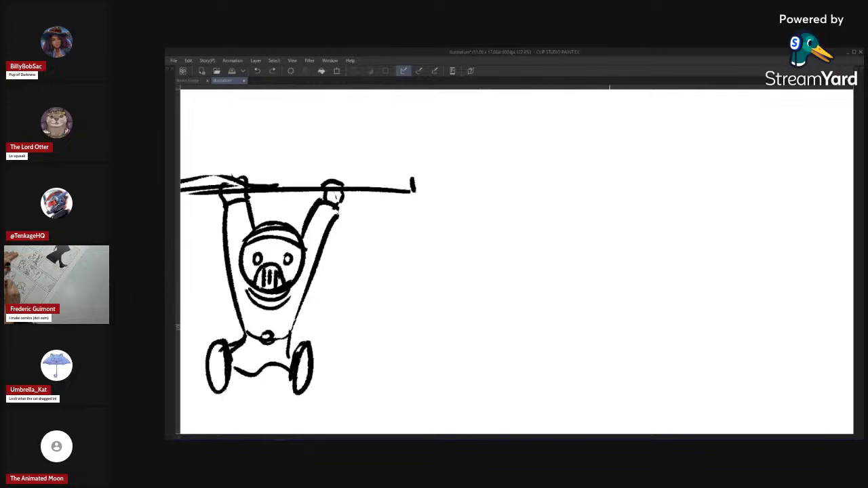
{"action": "mouse_move", "coordinate": [567, 247]}
{"action": "left_mouse_down"}
{"action": "mouse_move", "coordinate": [596, 231]}
{"action": "mouse_move", "coordinate": [615, 252]}
{"action": "left_mouse_up"}
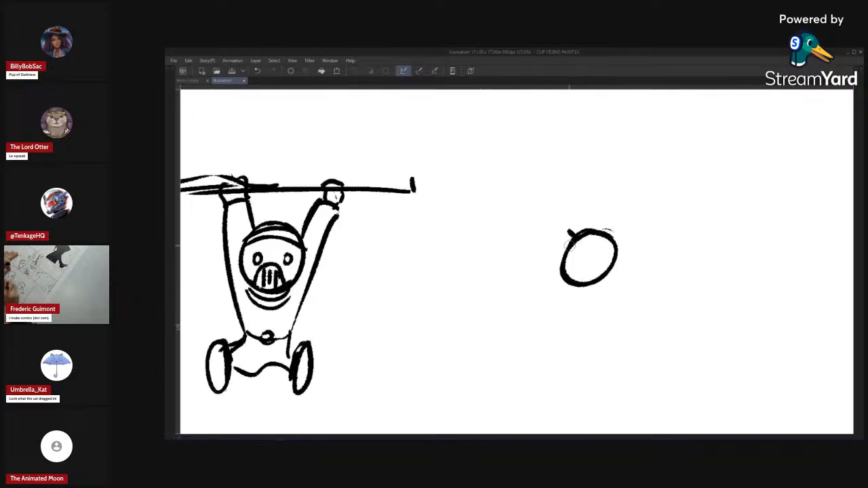
{"action": "mouse_move", "coordinate": [558, 239]}
{"action": "left_mouse_down"}
{"action": "mouse_move", "coordinate": [572, 250]}
{"action": "mouse_move", "coordinate": [603, 249]}
{"action": "mouse_move", "coordinate": [603, 241]}
{"action": "mouse_move", "coordinate": [578, 229]}
{"action": "mouse_move", "coordinate": [583, 286]}
{"action": "left_mouse_up"}
{"action": "scroll", "coordinate": [600, 273], "scroll_direction": "down", "scroll_amount": 5}
{"action": "scroll", "coordinate": [587, 279], "scroll_direction": "up", "scroll_amount": 5}
{"action": "key", "text": "ctrl+z"}
- Add the eyes, barred mask and curved head wrap to the second figure's head in three-quarter view
{"action": "mouse_move", "coordinate": [569, 245]}
{"action": "left_mouse_down"}
{"action": "mouse_move", "coordinate": [577, 299]}
{"action": "mouse_move", "coordinate": [555, 294]}
{"action": "left_mouse_up"}
{"action": "left_click_drag", "start_coordinate": [608, 294], "coordinate": [581, 283]}
{"action": "scroll", "coordinate": [573, 292], "scroll_direction": "down", "scroll_amount": 5}
{"action": "scroll", "coordinate": [592, 274], "scroll_direction": "up", "scroll_amount": 4}
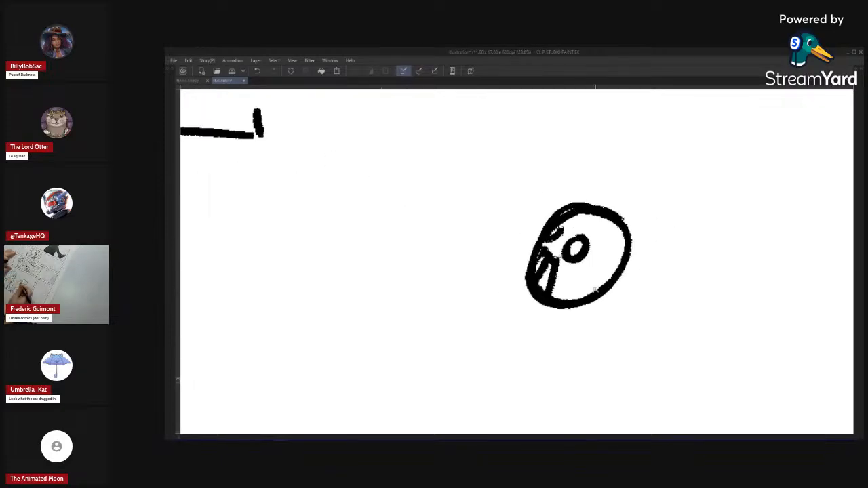
{"action": "left_click_drag", "start_coordinate": [589, 231], "coordinate": [598, 298]}
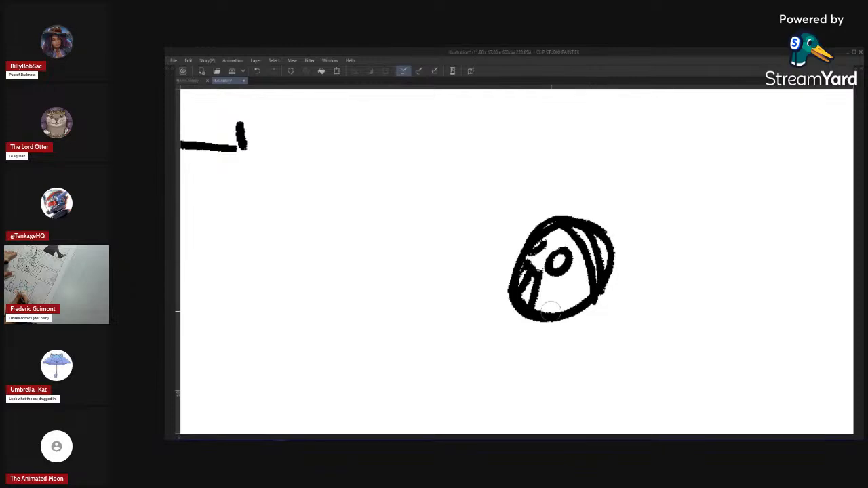
- Draw a curved collar beneath the second figure's chin, redoing the strokes until the shape fits
{"action": "mouse_move", "coordinate": [508, 294]}
{"action": "left_mouse_down"}
{"action": "mouse_move", "coordinate": [551, 332]}
{"action": "mouse_move", "coordinate": [505, 303]}
{"action": "mouse_move", "coordinate": [573, 331]}
{"action": "mouse_move", "coordinate": [550, 320]}
{"action": "mouse_move", "coordinate": [556, 330]}
{"action": "left_mouse_up"}
{"action": "key", "text": "ctrl+z"}
{"action": "key", "text": "ctrl+z"}
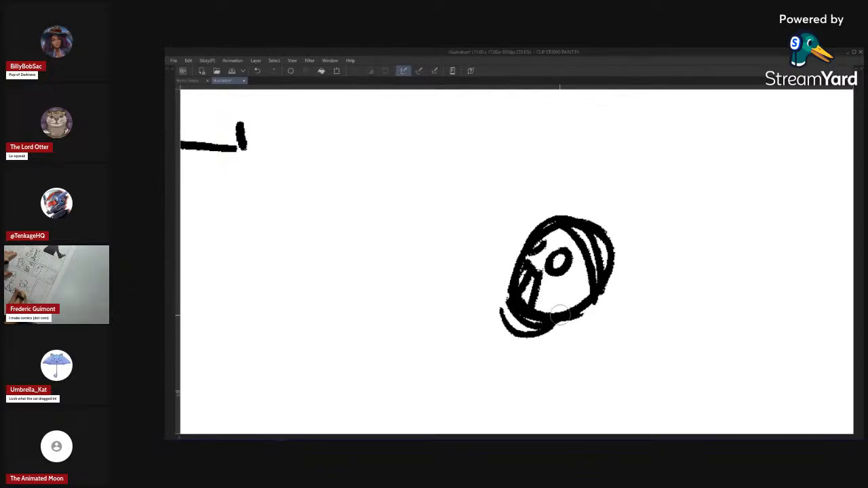
{"action": "key", "text": "ctrl+z"}
{"action": "mouse_move", "coordinate": [505, 309]}
{"action": "left_mouse_down"}
{"action": "mouse_move", "coordinate": [567, 315]}
{"action": "mouse_move", "coordinate": [551, 345]}
{"action": "left_mouse_up"}
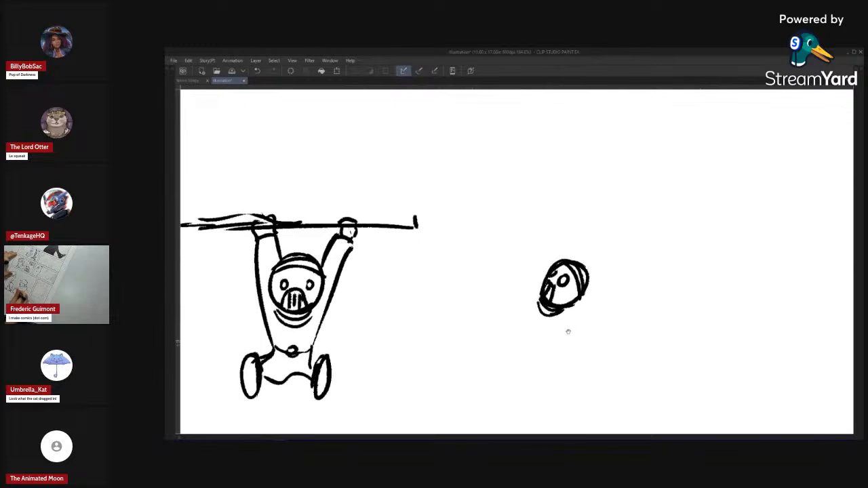
{"action": "scroll", "coordinate": [564, 318], "scroll_direction": "up", "scroll_amount": 3}
{"action": "left_click_drag", "start_coordinate": [547, 271], "coordinate": [561, 383]}
{"action": "key", "text": "ctrl+z"}
{"action": "key", "text": "ctrl+z"}
{"action": "left_click_drag", "start_coordinate": [546, 270], "coordinate": [551, 319]}
{"action": "key", "text": "ctrl+z"}
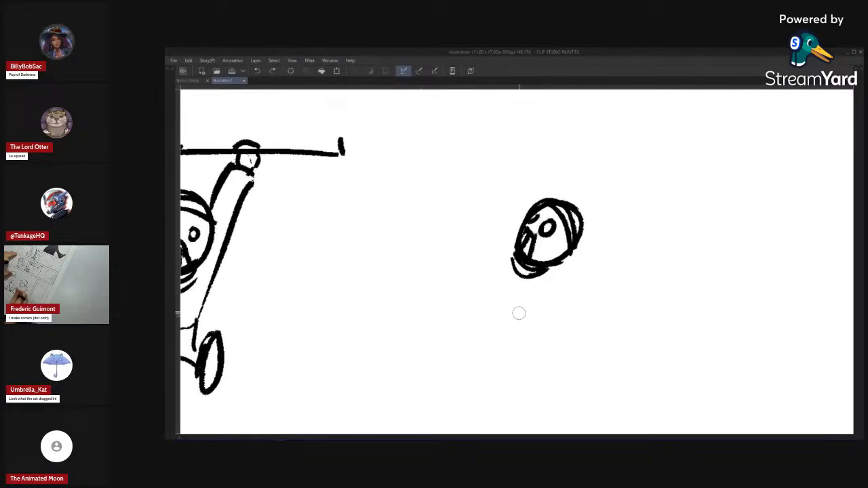
- Draw a diagonal staff rising behind the second figure's head and try an arm line reaching down from the chin
{"action": "left_click_drag", "start_coordinate": [643, 174], "coordinate": [585, 203]}
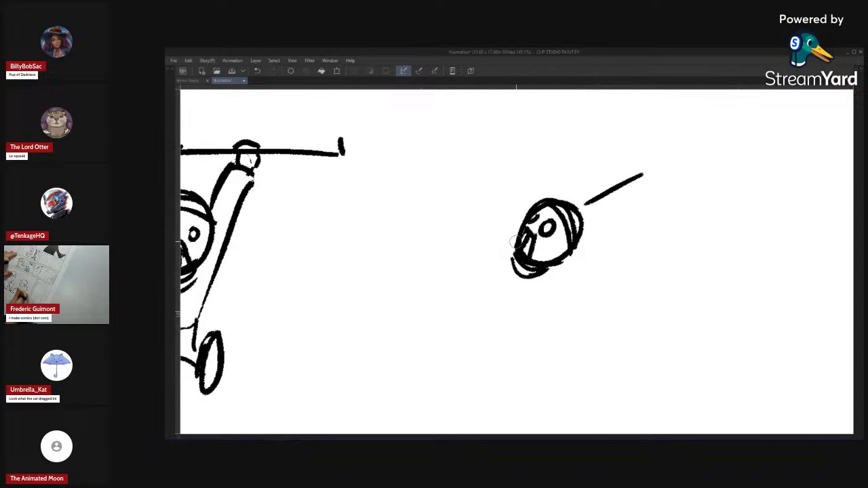
{"action": "mouse_move", "coordinate": [521, 241]}
{"action": "left_mouse_down"}
{"action": "mouse_move", "coordinate": [465, 280]}
{"action": "mouse_move", "coordinate": [461, 309]}
{"action": "mouse_move", "coordinate": [486, 304]}
{"action": "left_mouse_up"}
{"action": "key", "text": "ctrl+z"}
{"action": "left_click_drag", "start_coordinate": [517, 257], "coordinate": [494, 292]}
{"action": "key", "text": "ctrl+z"}
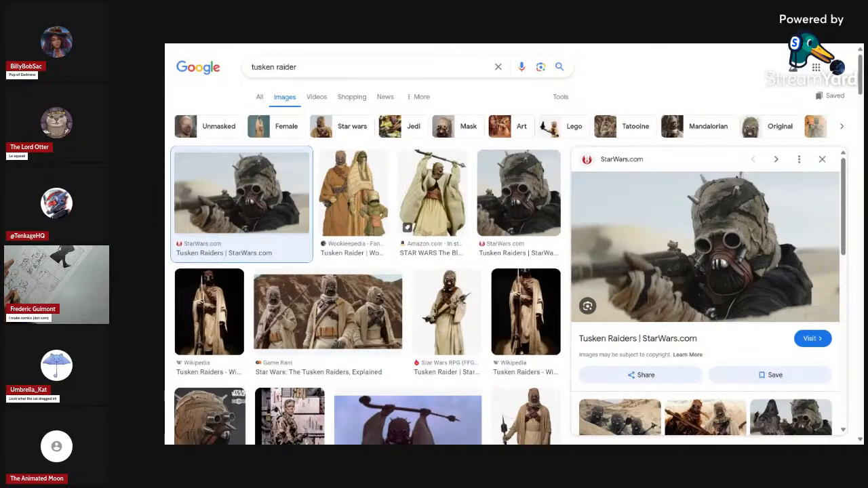
- Switch to the tusken raider image results and examine the Black Series figure with the raised staff and its related pictures
{"action": "left_click", "coordinate": [441, 184]}
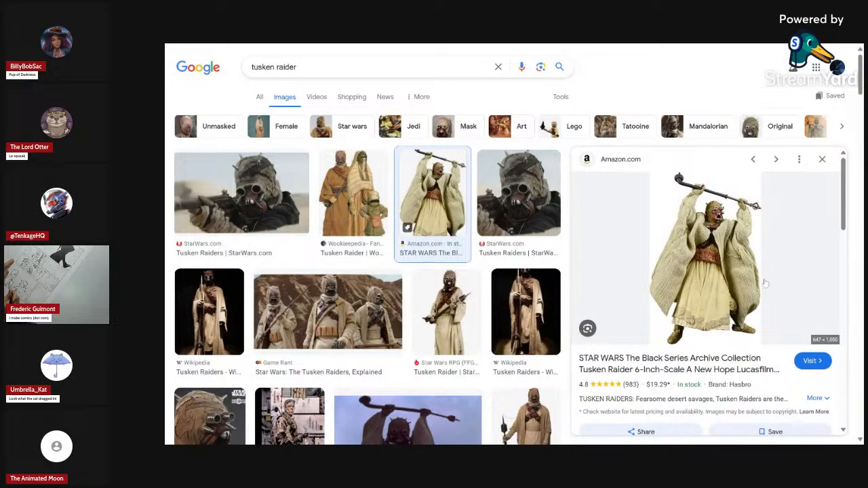
{"action": "scroll", "coordinate": [839, 217], "scroll_direction": "down", "scroll_amount": 4}
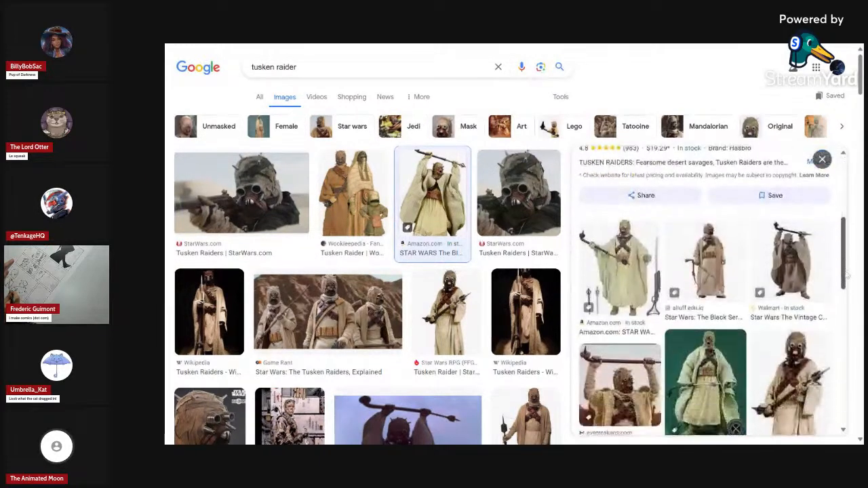
{"action": "scroll", "coordinate": [845, 232], "scroll_direction": "up", "scroll_amount": 3}
{"action": "scroll", "coordinate": [845, 231], "scroll_direction": "up", "scroll_amount": 2}
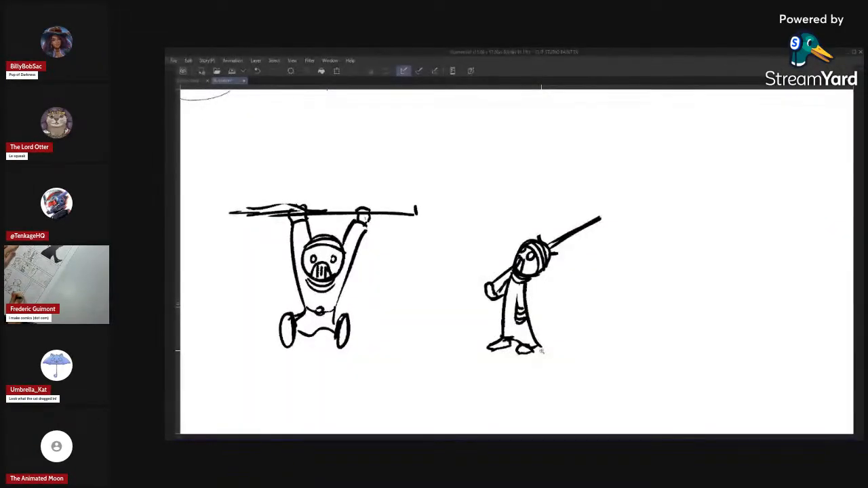
{"action": "scroll", "coordinate": [552, 287], "scroll_direction": "up", "scroll_amount": 1}
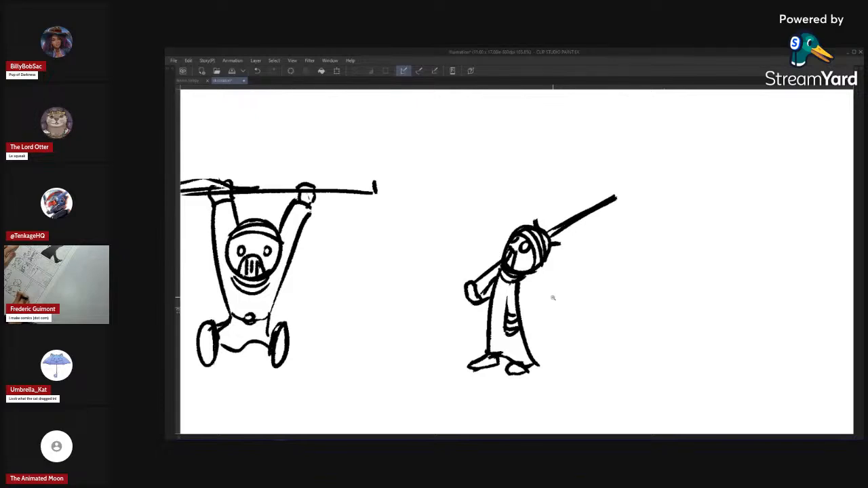
{"action": "mouse_move", "coordinate": [535, 370]}
{"action": "left_mouse_down"}
{"action": "mouse_move", "coordinate": [565, 364]}
{"action": "mouse_move", "coordinate": [549, 371]}
{"action": "left_mouse_up"}
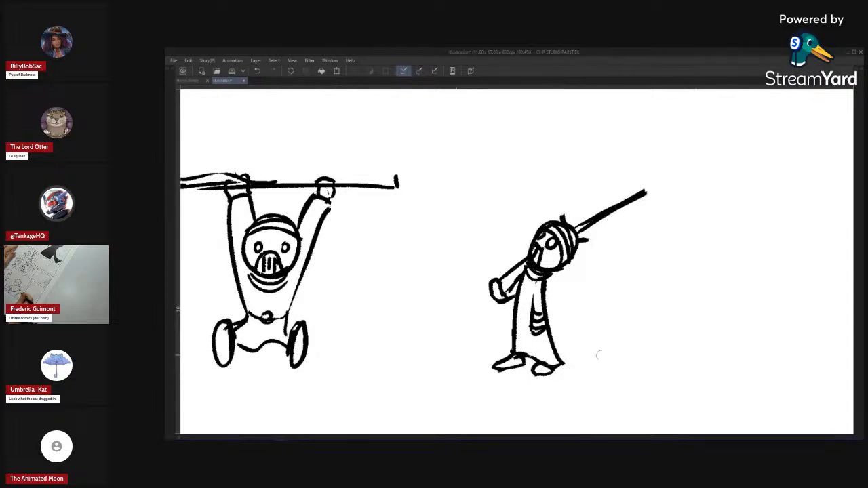
{"action": "left_click_drag", "start_coordinate": [562, 379], "coordinate": [492, 375]}
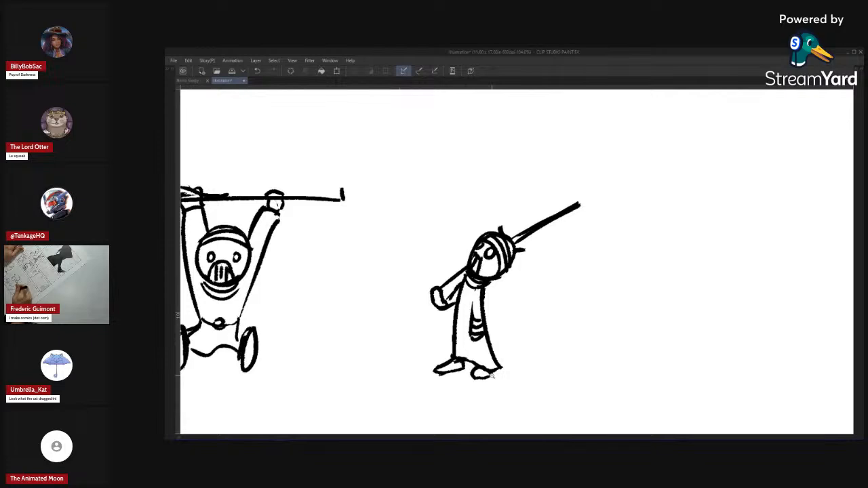
{"action": "left_click_drag", "start_coordinate": [627, 324], "coordinate": [543, 327]}
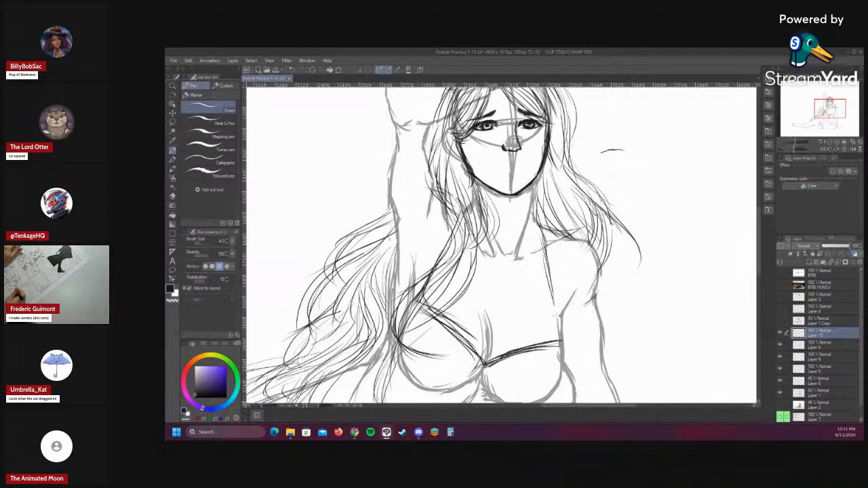
- Ink the shoulder strap and darken the top's upper edge on the seated figure in the portrait practice drawing
{"action": "left_click_drag", "start_coordinate": [556, 315], "coordinate": [561, 328]}
{"action": "mouse_move", "coordinate": [547, 286]}
{"action": "left_mouse_down"}
{"action": "mouse_move", "coordinate": [562, 329]}
{"action": "mouse_move", "coordinate": [541, 341]}
{"action": "left_mouse_up"}
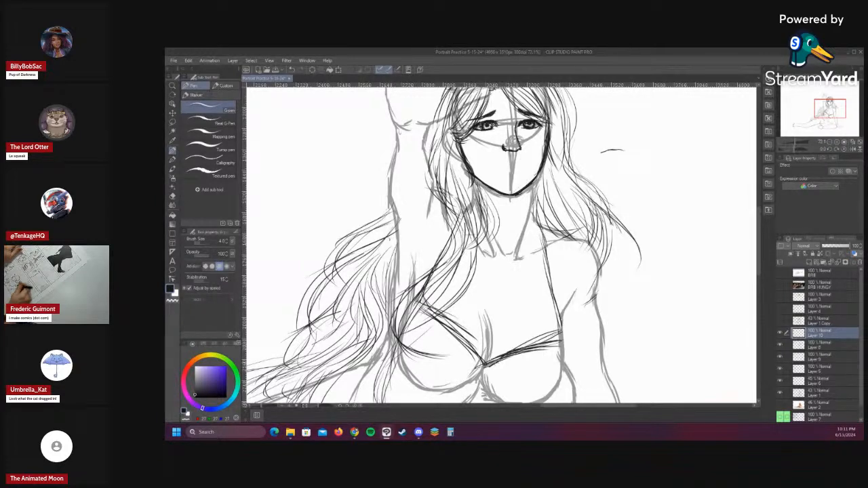
{"action": "left_click_drag", "start_coordinate": [484, 362], "coordinate": [563, 331]}
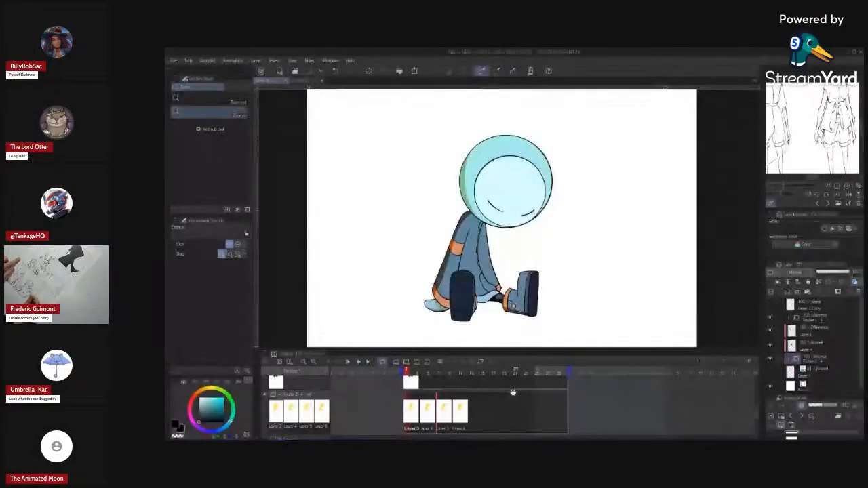
- Hide the sleeping character's colour folder and go to the first line-art cel in the animation timeline
{"action": "mouse_move", "coordinate": [757, 409]}
{"action": "left_mouse_down"}
{"action": "mouse_move", "coordinate": [754, 388]}
{"action": "mouse_move", "coordinate": [749, 415]}
{"action": "mouse_move", "coordinate": [754, 392]}
{"action": "left_mouse_up"}
{"action": "left_click", "coordinate": [408, 414]}
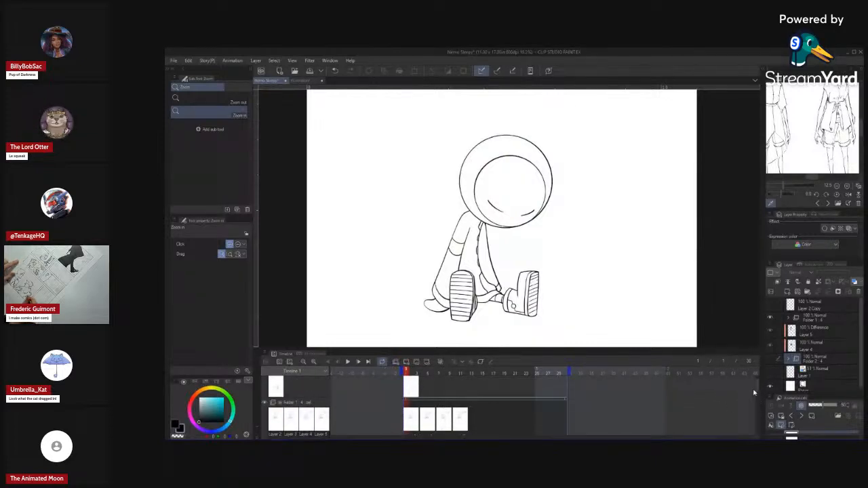
{"action": "left_click", "coordinate": [405, 411]}
{"action": "left_click_drag", "start_coordinate": [565, 302], "coordinate": [536, 301]}
{"action": "key", "text": "space"}
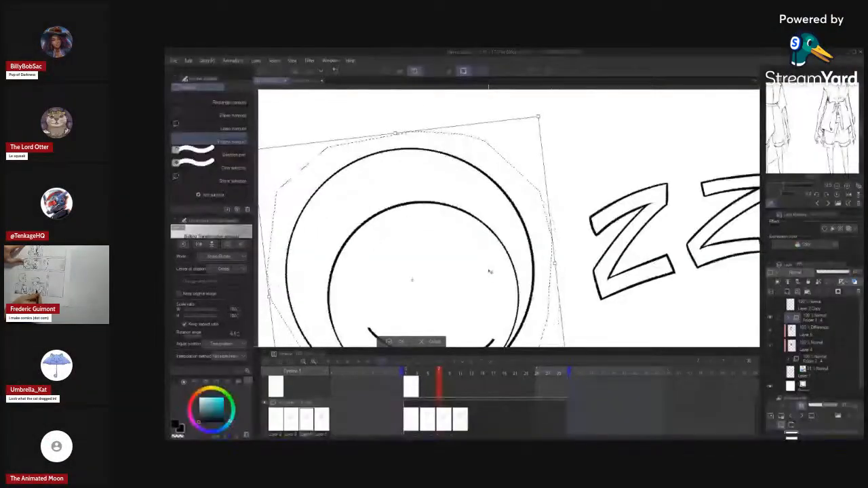
- Apply the rotation to the selected head on the sleeping character's third line-art cel and move to an earlier frame
{"action": "mouse_move", "coordinate": [503, 228]}
{"action": "left_mouse_down"}
{"action": "mouse_move", "coordinate": [509, 208]}
{"action": "mouse_move", "coordinate": [495, 234]}
{"action": "left_mouse_up"}
{"action": "left_click", "coordinate": [416, 343]}
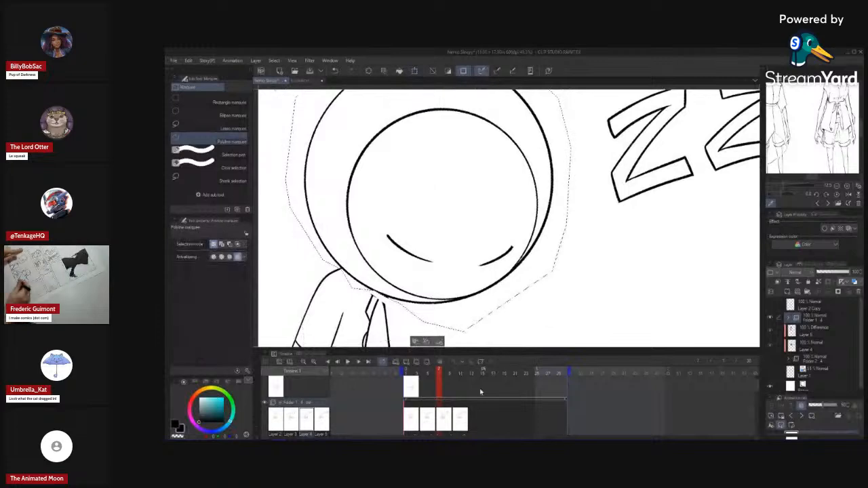
{"action": "left_click", "coordinate": [432, 375]}
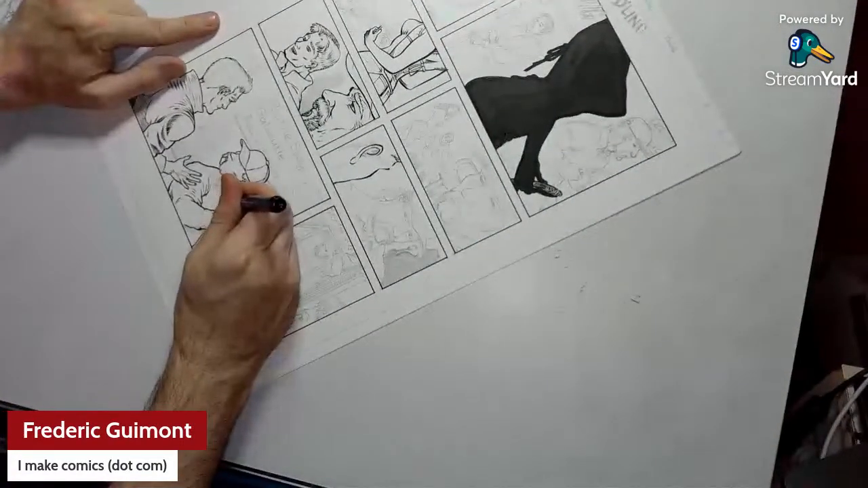
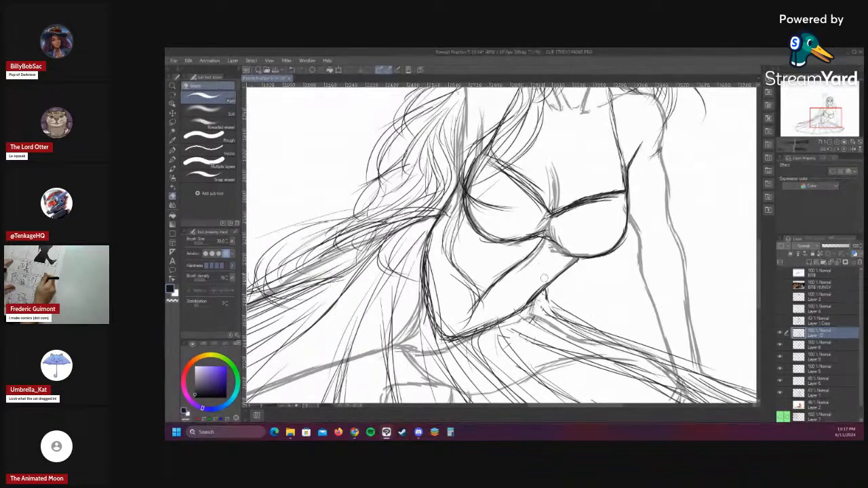
- Draw pen fold lines on the skirt beside and below the seated figure's waist in the portrait practice drawing
{"action": "key", "text": "p"}
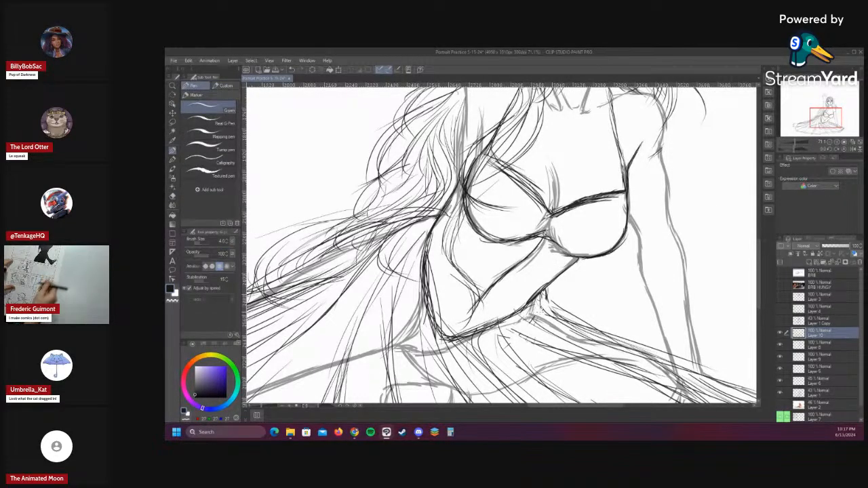
{"action": "left_click_drag", "start_coordinate": [544, 295], "coordinate": [574, 332]}
{"action": "left_click_drag", "start_coordinate": [546, 300], "coordinate": [572, 322]}
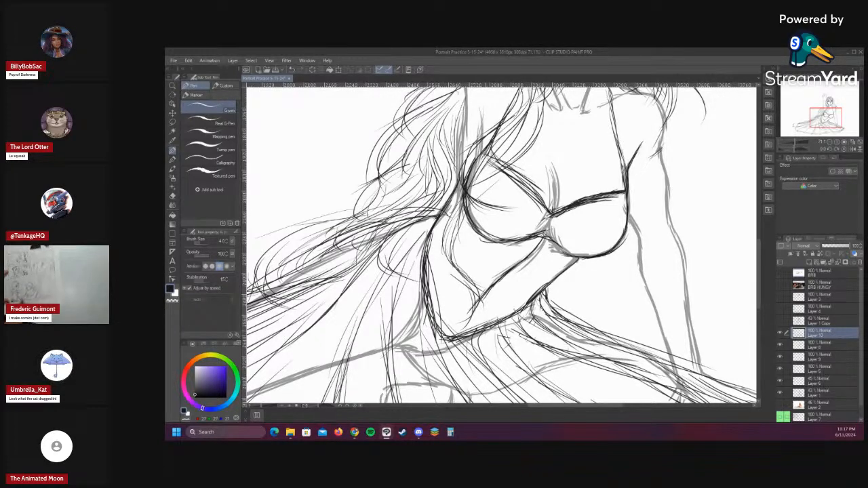
{"action": "left_click_drag", "start_coordinate": [503, 345], "coordinate": [530, 381]}
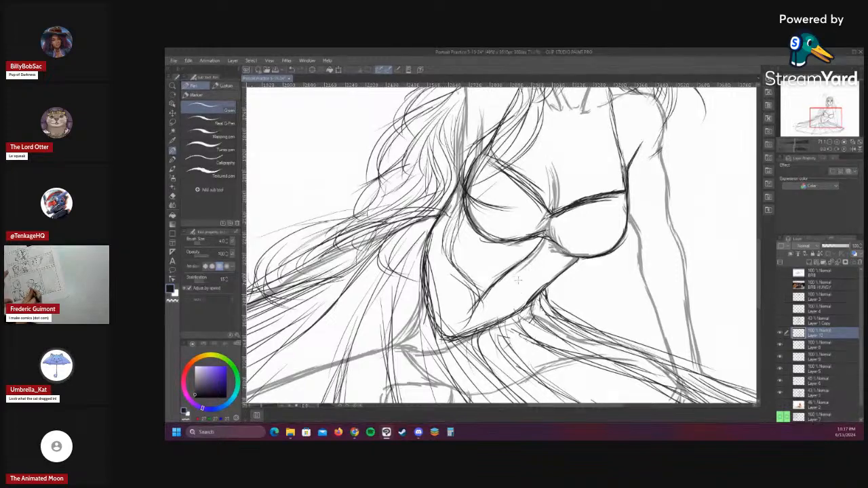
- Add pen strokes to the skirt folds behind the seated figure's hip and save the drawing
{"action": "key", "text": "slash"}
{"action": "left_click_drag", "start_coordinate": [527, 321], "coordinate": [412, 276]}
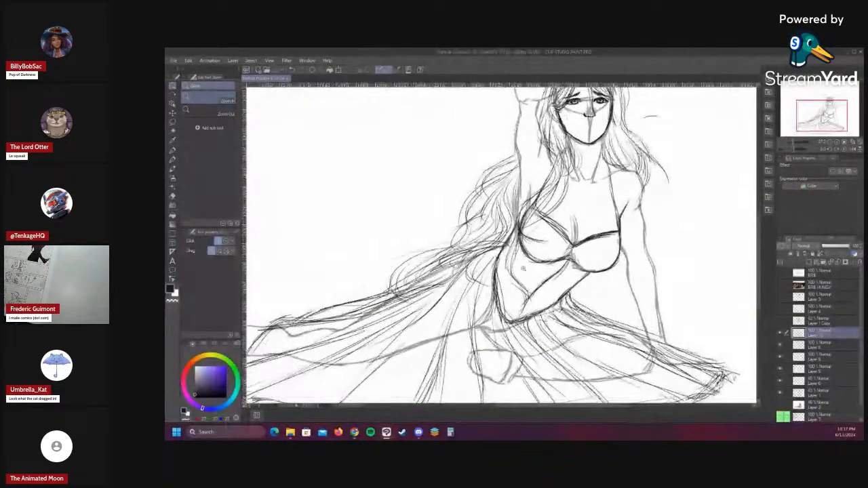
{"action": "key", "text": "p"}
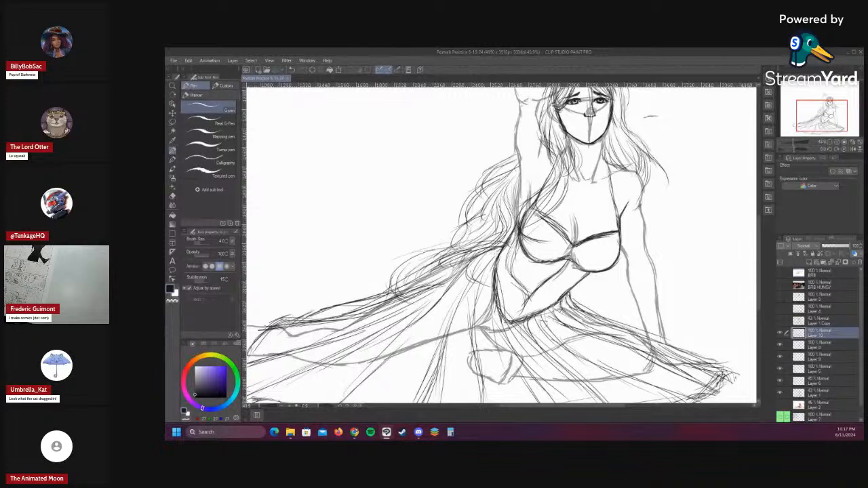
{"action": "left_click_drag", "start_coordinate": [498, 250], "coordinate": [453, 303]}
{"action": "left_click_drag", "start_coordinate": [499, 250], "coordinate": [468, 297]}
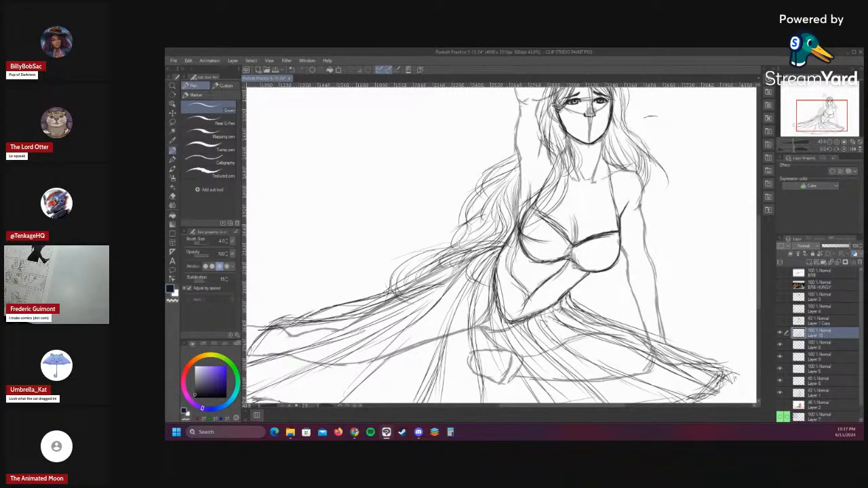
{"action": "key", "text": "ctrl+s"}
- Draw the skirt's upper contour from the seated figure's waist out towards the supporting hand
{"action": "key", "text": "/"}
{"action": "left_click_drag", "start_coordinate": [484, 309], "coordinate": [458, 307]}
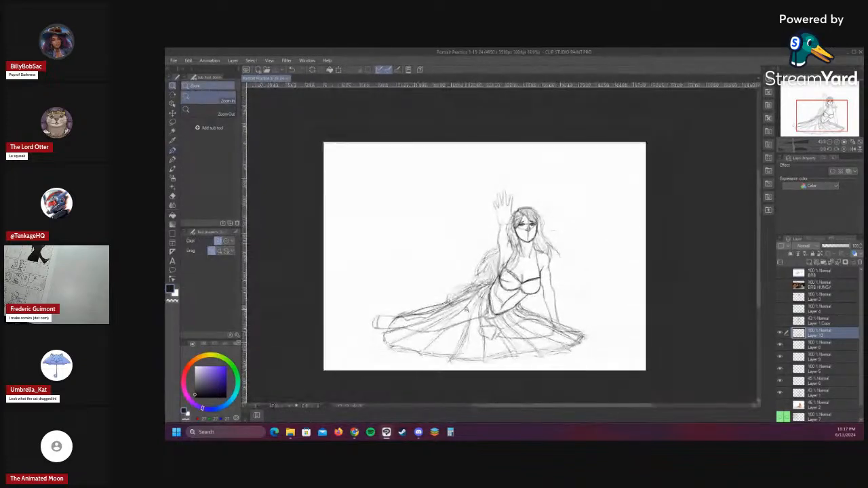
{"action": "scroll", "coordinate": [466, 324], "scroll_direction": "up", "scroll_amount": 3}
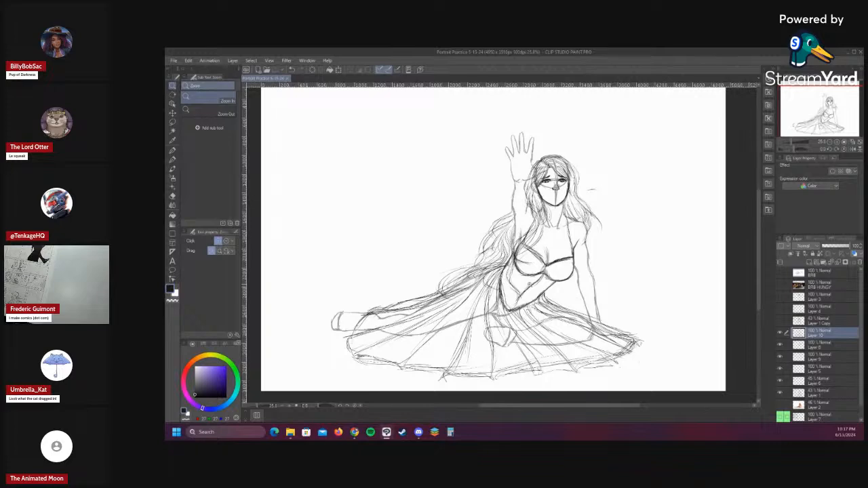
{"action": "scroll", "coordinate": [619, 331], "scroll_direction": "up", "scroll_amount": 3}
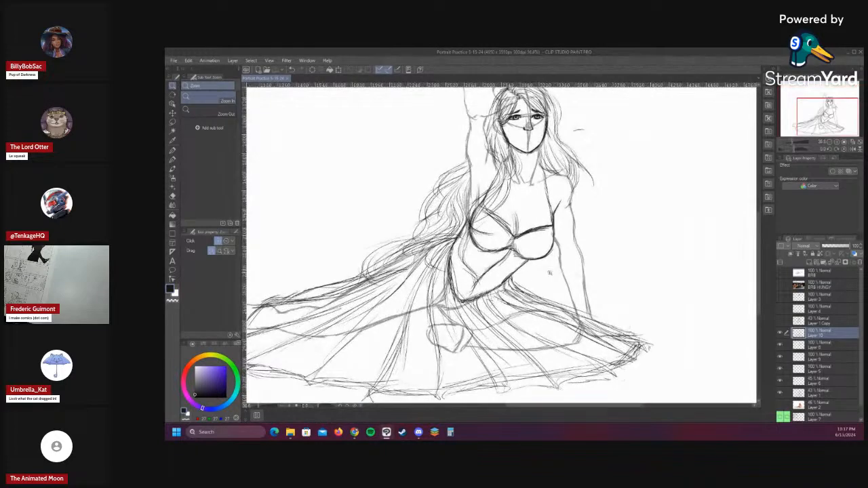
{"action": "key", "text": "p"}
{"action": "mouse_move", "coordinate": [512, 285]}
{"action": "left_mouse_down"}
{"action": "mouse_move", "coordinate": [596, 304]}
{"action": "mouse_move", "coordinate": [608, 319]}
{"action": "left_mouse_up"}
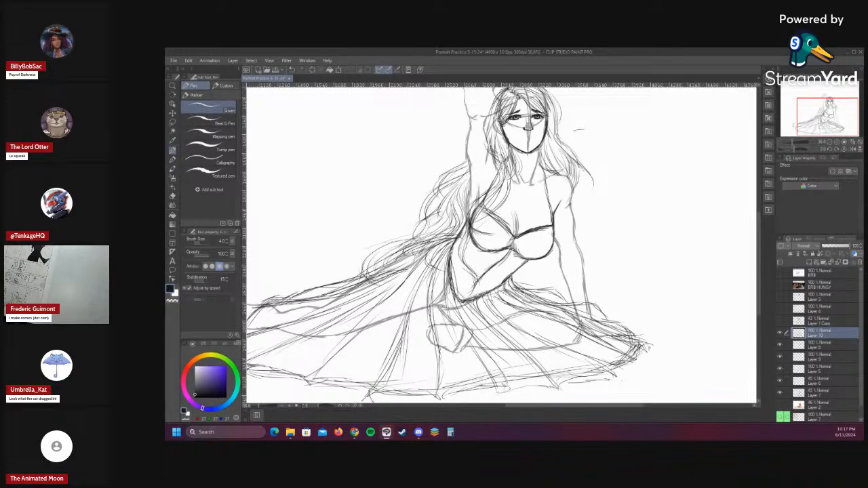
{"action": "key", "text": "/"}
{"action": "left_click_drag", "start_coordinate": [611, 315], "coordinate": [558, 332]}
- Erase the leg lines showing through the skirt on Layer 1 with the hard eraser at size 200
{"action": "left_click", "coordinate": [817, 393]}
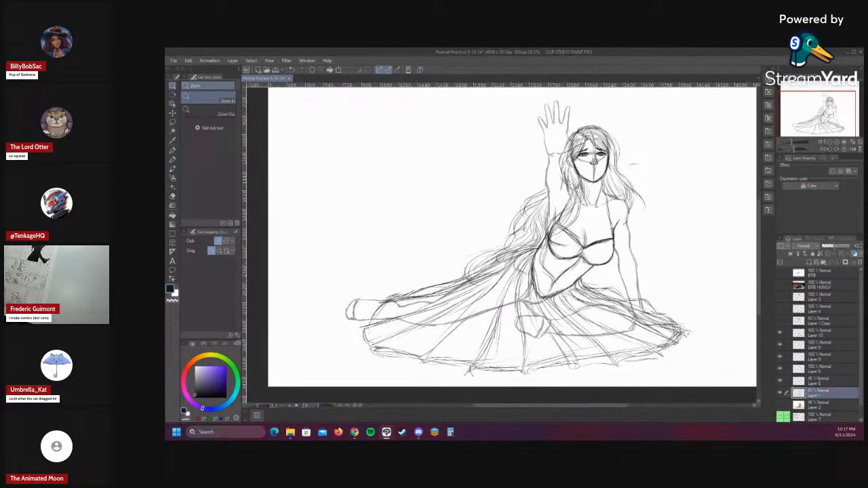
{"action": "key", "text": "e"}
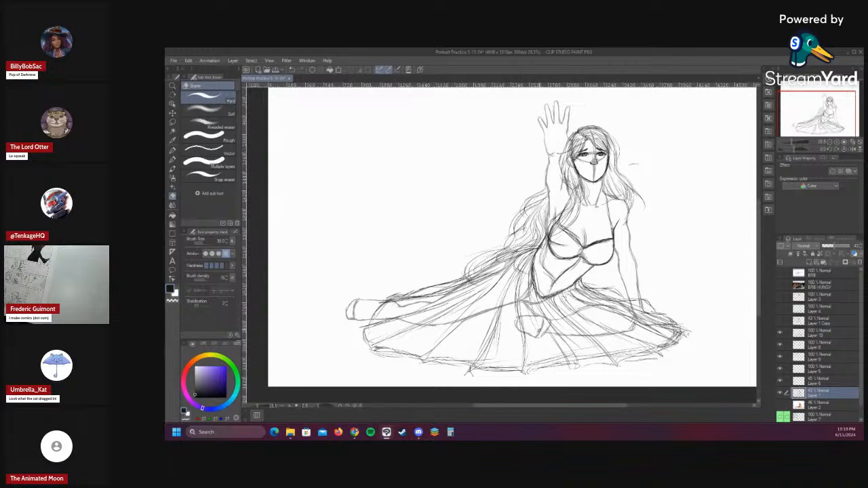
{"action": "key", "text": "]"}
{"action": "key", "text": "]"}
{"action": "key", "text": "]"}
{"action": "key", "text": "]"}
{"action": "key", "text": "]"}
{"action": "mouse_move", "coordinate": [539, 331]}
{"action": "left_mouse_down"}
{"action": "mouse_move", "coordinate": [521, 342]}
{"action": "mouse_move", "coordinate": [537, 330]}
{"action": "mouse_move", "coordinate": [520, 324]}
{"action": "mouse_move", "coordinate": [545, 331]}
{"action": "left_mouse_up"}
{"action": "mouse_move", "coordinate": [609, 304]}
{"action": "left_mouse_down"}
{"action": "mouse_move", "coordinate": [618, 299]}
{"action": "mouse_move", "coordinate": [635, 325]}
{"action": "mouse_move", "coordinate": [554, 331]}
{"action": "mouse_move", "coordinate": [517, 320]}
{"action": "mouse_move", "coordinate": [539, 315]}
{"action": "mouse_move", "coordinate": [589, 342]}
{"action": "mouse_move", "coordinate": [610, 309]}
{"action": "mouse_move", "coordinate": [615, 325]}
{"action": "mouse_move", "coordinate": [621, 320]}
{"action": "mouse_move", "coordinate": [640, 341]}
{"action": "left_mouse_up"}
{"action": "key", "text": "ctrl+z"}
{"action": "key", "text": "ctrl+z"}
{"action": "key", "text": "ctrl+z"}
{"action": "mouse_move", "coordinate": [596, 293]}
{"action": "left_mouse_down"}
{"action": "mouse_move", "coordinate": [526, 313]}
{"action": "mouse_move", "coordinate": [563, 290]}
{"action": "mouse_move", "coordinate": [522, 286]}
{"action": "mouse_move", "coordinate": [461, 320]}
{"action": "mouse_move", "coordinate": [411, 329]}
{"action": "mouse_move", "coordinate": [487, 291]}
{"action": "mouse_move", "coordinate": [475, 290]}
{"action": "left_mouse_up"}
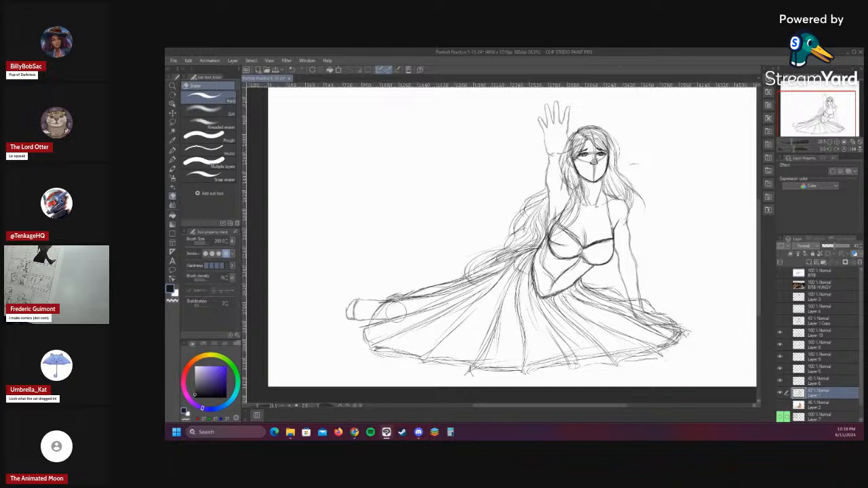
{"action": "left_click_drag", "start_coordinate": [396, 312], "coordinate": [413, 317]}
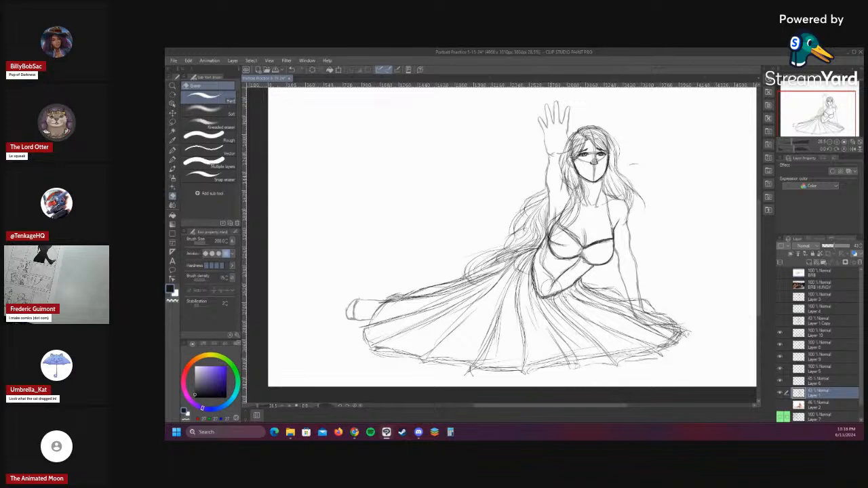
- Select Layer 10 and toggle its visibility while viewing the whole seated figure
{"action": "key", "text": "ctrl+space"}
{"action": "left_click_drag", "start_coordinate": [507, 325], "coordinate": [492, 329]}
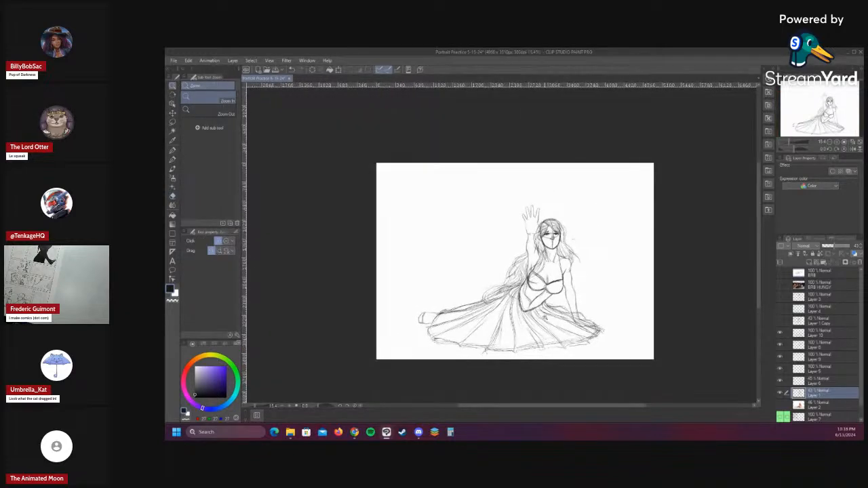
{"action": "left_click_drag", "start_coordinate": [550, 319], "coordinate": [561, 320]}
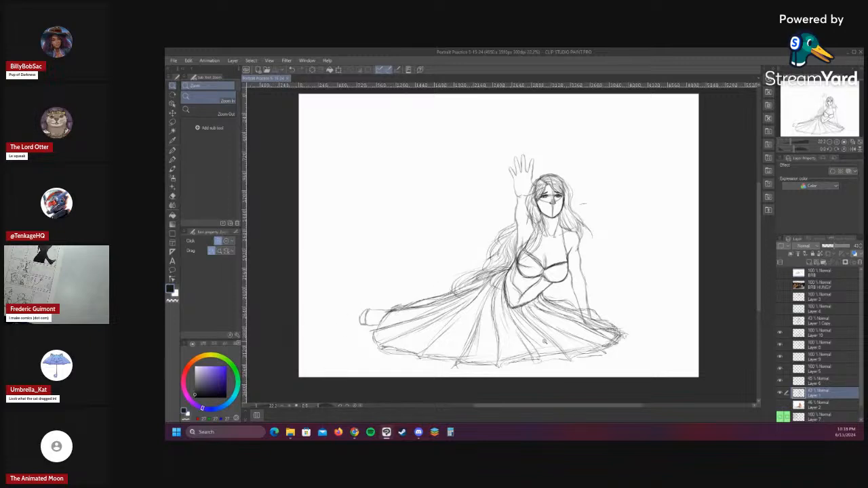
{"action": "left_click", "coordinate": [821, 333]}
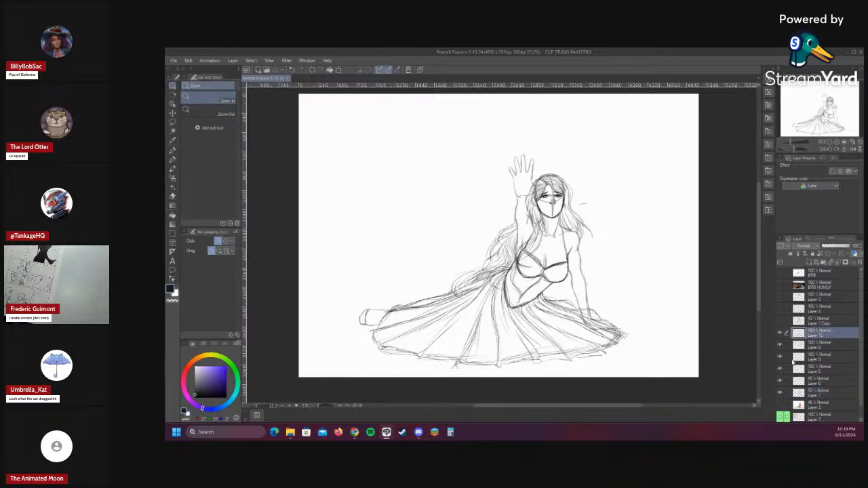
{"action": "left_click", "coordinate": [779, 334]}
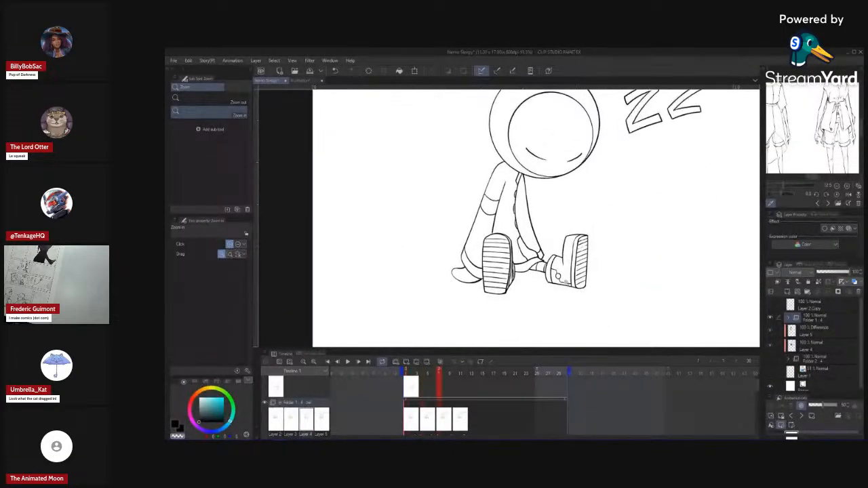
{"action": "left_click_drag", "start_coordinate": [544, 262], "coordinate": [584, 273]}
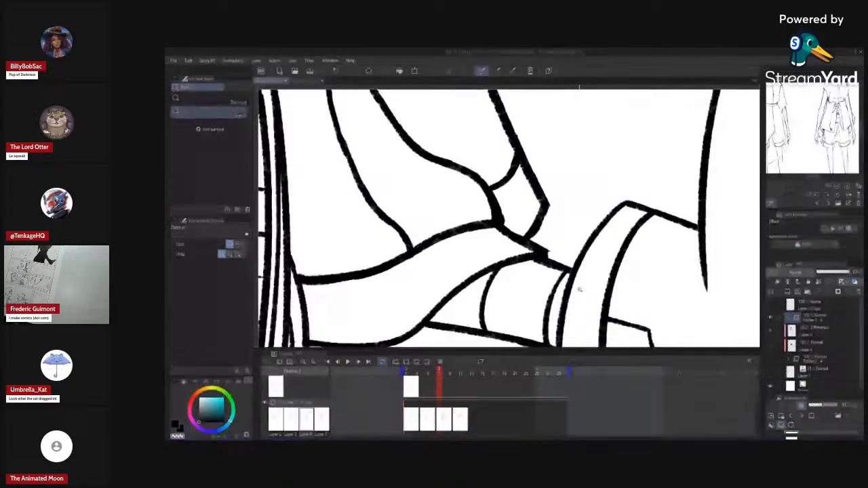
{"action": "key", "text": "comma"}
{"action": "left_click", "coordinate": [579, 287]}
{"action": "key", "text": "b"}
{"action": "left_click_drag", "start_coordinate": [465, 233], "coordinate": [489, 219]}
{"action": "key", "text": "ctrl+z"}
{"action": "key", "text": "c"}
{"action": "key", "text": "h"}
{"action": "left_click_drag", "start_coordinate": [558, 239], "coordinate": [528, 279]}
{"action": "key", "text": "comma"}
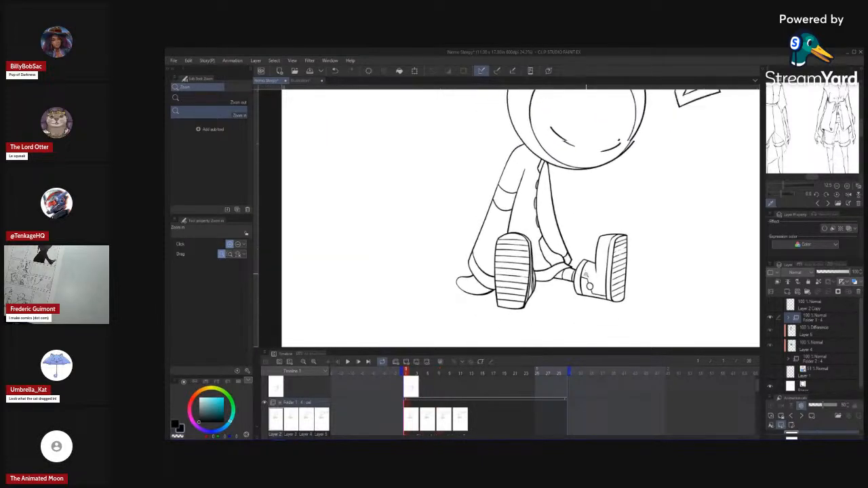
- Try outlining the sleeping character's arm, tail and front shoe on the fourth cel with a polyline selection
{"action": "scroll", "coordinate": [590, 258], "scroll_direction": "down", "scroll_amount": 5}
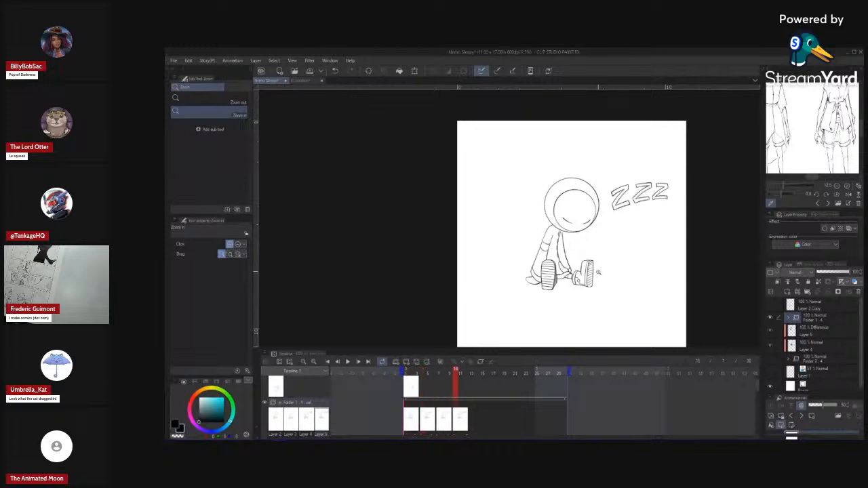
{"action": "scroll", "coordinate": [569, 251], "scroll_direction": "up", "scroll_amount": 4}
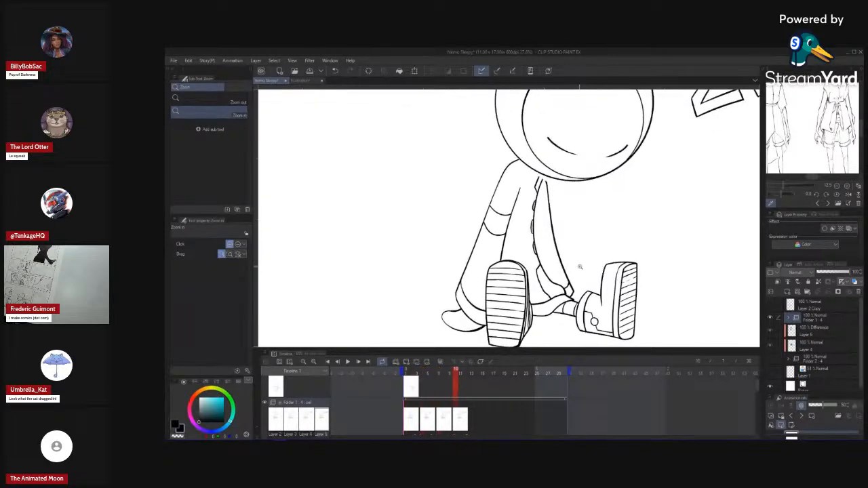
{"action": "scroll", "coordinate": [523, 189], "scroll_direction": "up", "scroll_amount": 3}
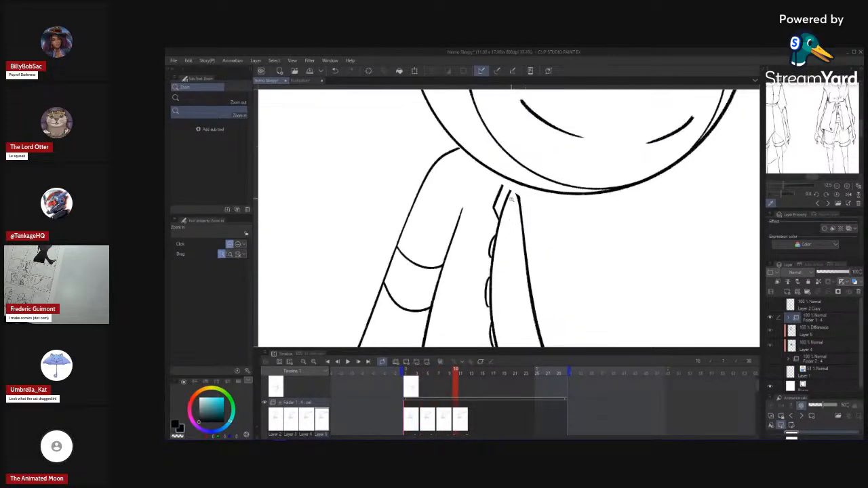
{"action": "key", "text": "m"}
{"action": "left_click", "coordinate": [459, 149]}
{"action": "left_click", "coordinate": [428, 147]}
{"action": "left_click", "coordinate": [387, 186]}
{"action": "left_click_drag", "start_coordinate": [351, 285], "coordinate": [401, 162]}
{"action": "left_click", "coordinate": [380, 217]}
{"action": "left_click", "coordinate": [356, 271]}
{"action": "left_click", "coordinate": [383, 313]}
{"action": "left_click", "coordinate": [435, 320]}
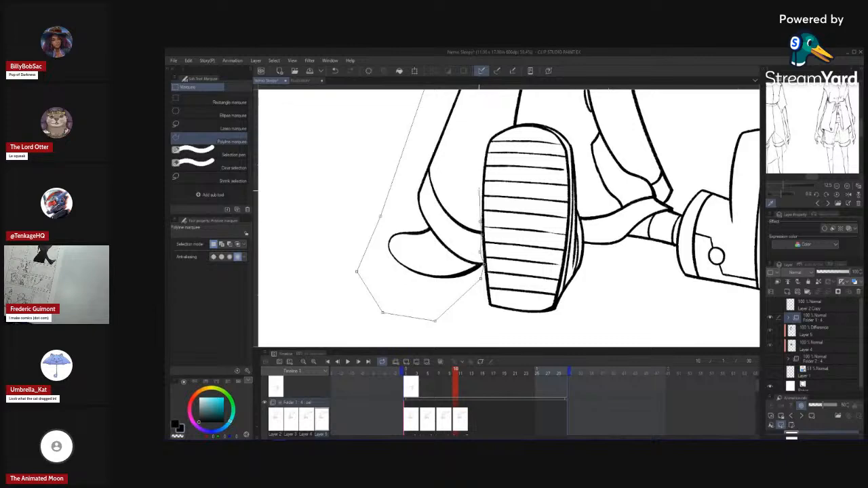
{"action": "left_click_drag", "start_coordinate": [476, 166], "coordinate": [467, 214]}
{"action": "left_click", "coordinate": [465, 212]}
{"action": "left_click", "coordinate": [466, 178]}
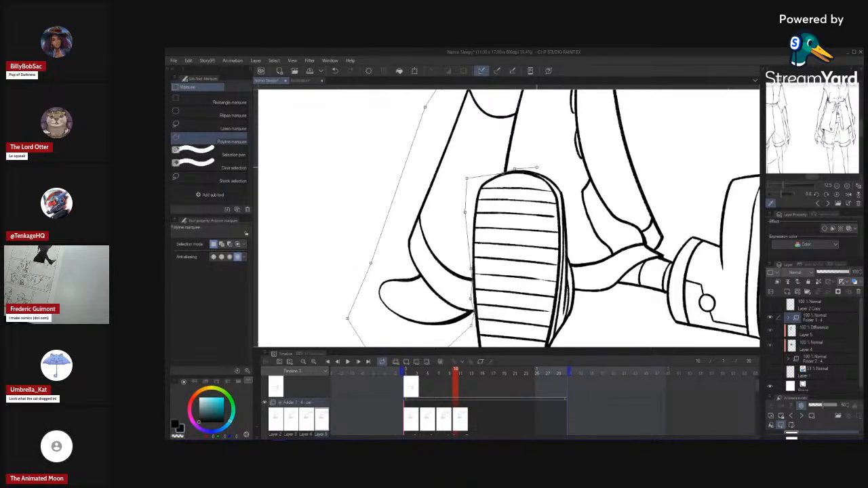
{"action": "left_click", "coordinate": [565, 174]}
{"action": "left_click", "coordinate": [577, 211]}
{"action": "left_click_drag", "start_coordinate": [577, 256], "coordinate": [560, 216]}
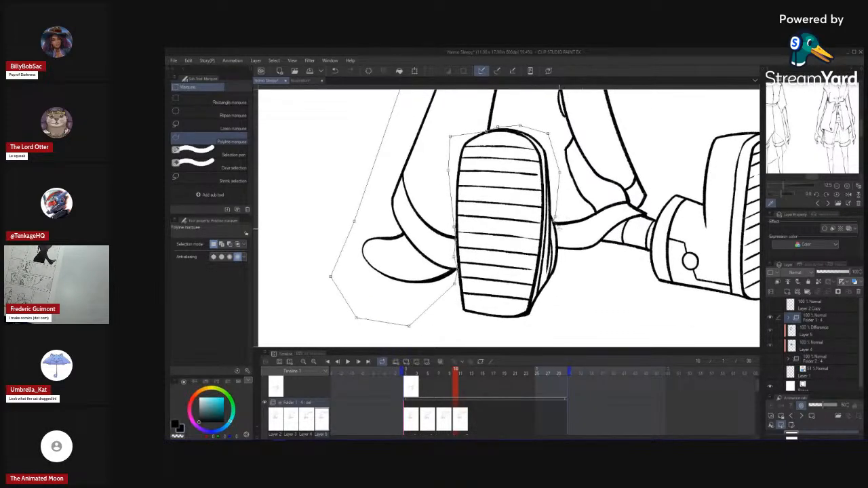
{"action": "double_click", "coordinate": [555, 218]}
{"action": "left_click_drag", "start_coordinate": [567, 212], "coordinate": [570, 301]}
{"action": "key", "text": "ctrl+d"}
- Start a polyline selection on the sleeping character's fourth cel, tracing outside the shoulder and arm and around the tail
{"action": "left_click_drag", "start_coordinate": [564, 257], "coordinate": [553, 266]}
{"action": "left_click", "coordinate": [540, 142]}
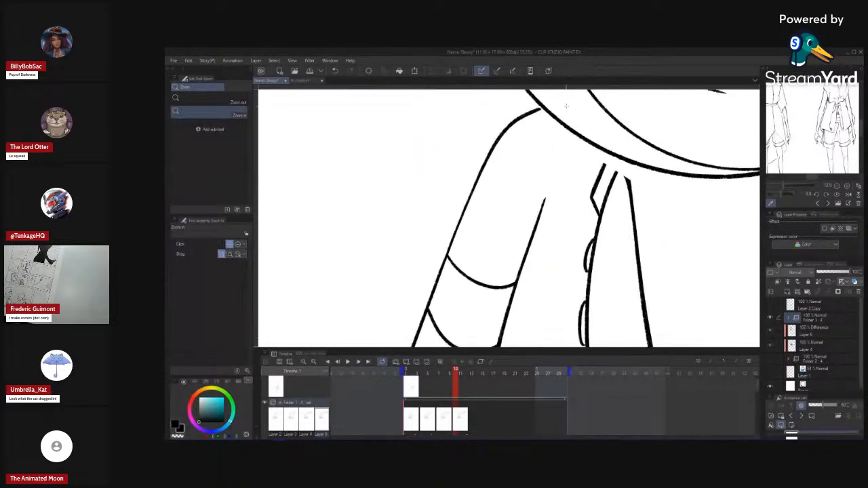
{"action": "left_click", "coordinate": [525, 103]}
{"action": "left_click_drag", "start_coordinate": [434, 226], "coordinate": [462, 153]}
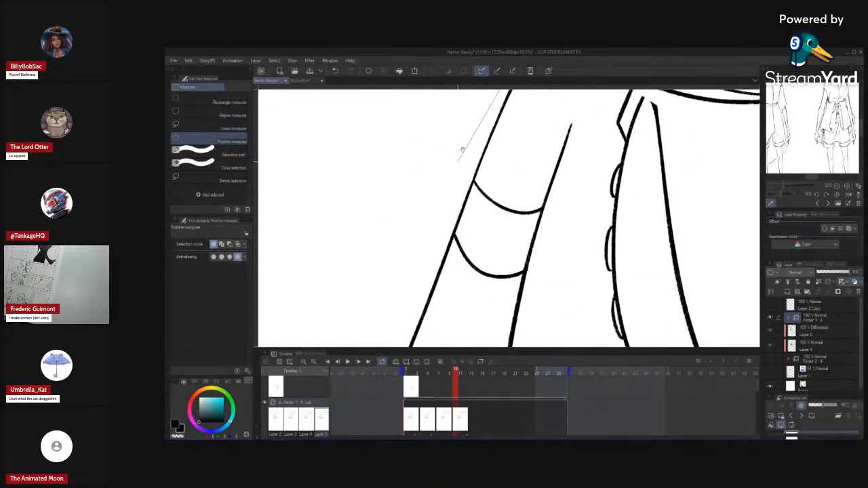
{"action": "left_click", "coordinate": [461, 153]}
{"action": "left_click_drag", "start_coordinate": [386, 344], "coordinate": [452, 128]}
{"action": "left_click", "coordinate": [399, 232]}
{"action": "left_click_drag", "start_coordinate": [400, 274], "coordinate": [434, 174]}
{"action": "left_click", "coordinate": [384, 273]}
{"action": "left_click", "coordinate": [426, 302]}
{"action": "left_click", "coordinate": [494, 314]}
{"action": "left_click", "coordinate": [548, 296]}
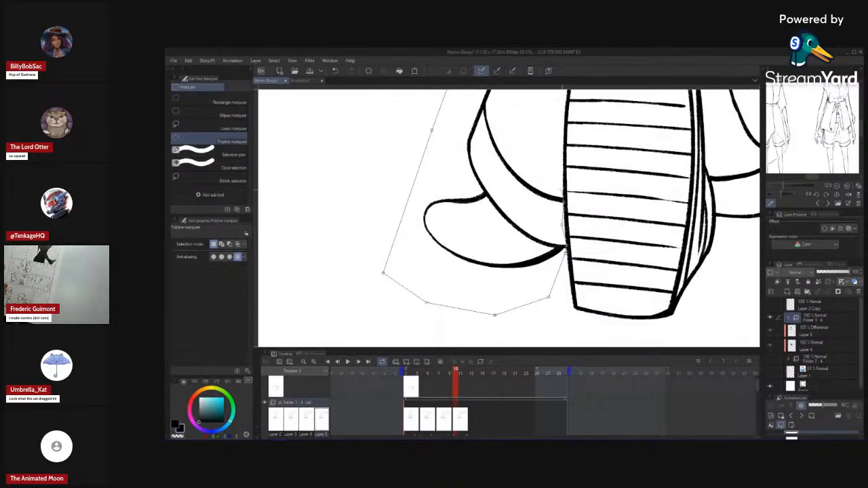
- Continue the polyline selection around the edge of the sleeping character's front shoe so the shoe stays outside it
{"action": "left_click", "coordinate": [552, 173]}
{"action": "left_click_drag", "start_coordinate": [540, 136], "coordinate": [482, 320]}
{"action": "left_click", "coordinate": [508, 221]}
{"action": "left_click", "coordinate": [549, 223]}
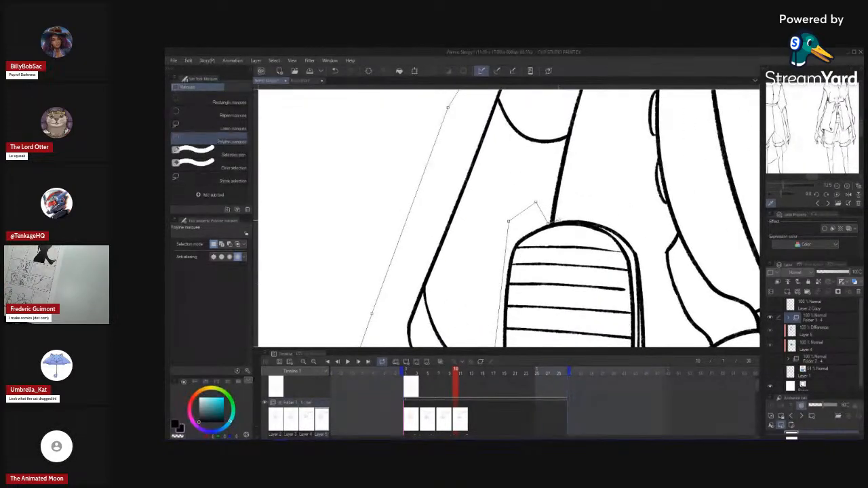
{"action": "left_click_drag", "start_coordinate": [633, 233], "coordinate": [589, 124]}
{"action": "left_click", "coordinate": [606, 174]}
{"action": "left_click", "coordinate": [617, 212]}
{"action": "left_click", "coordinate": [614, 238]}
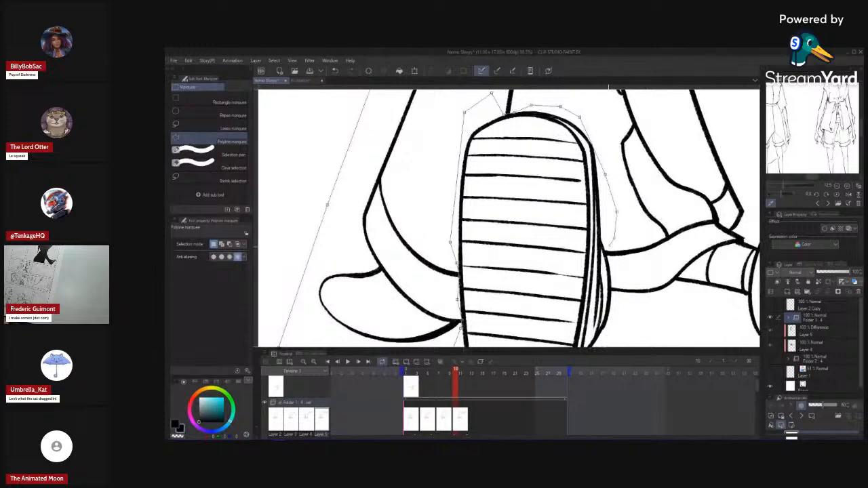
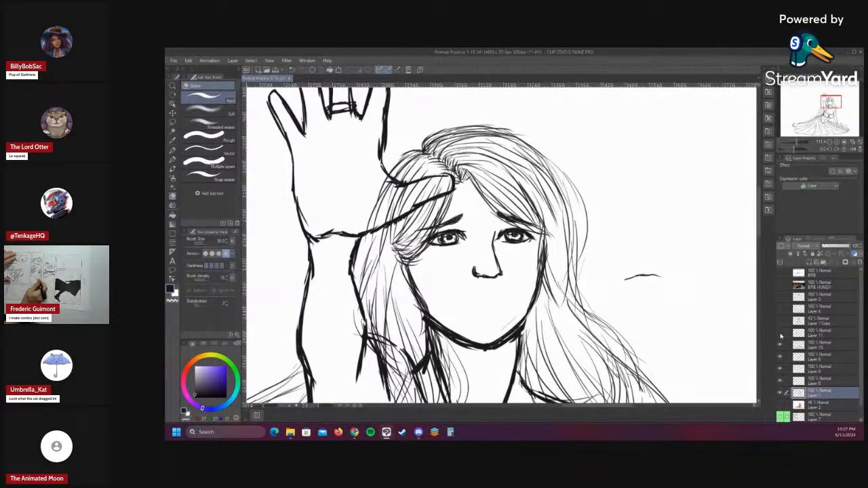
- Show and select Layer 11 in the portrait practice drawing and view the whole figure
{"action": "left_click", "coordinate": [823, 337]}
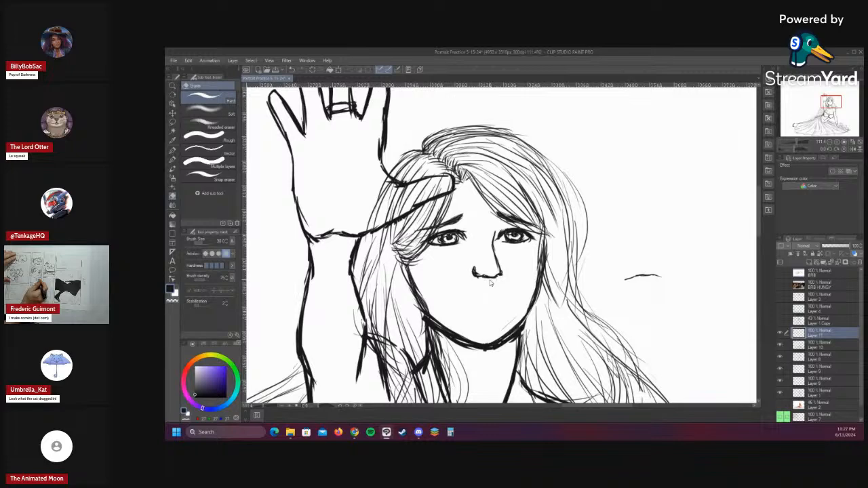
{"action": "key", "text": "ctrl+space"}
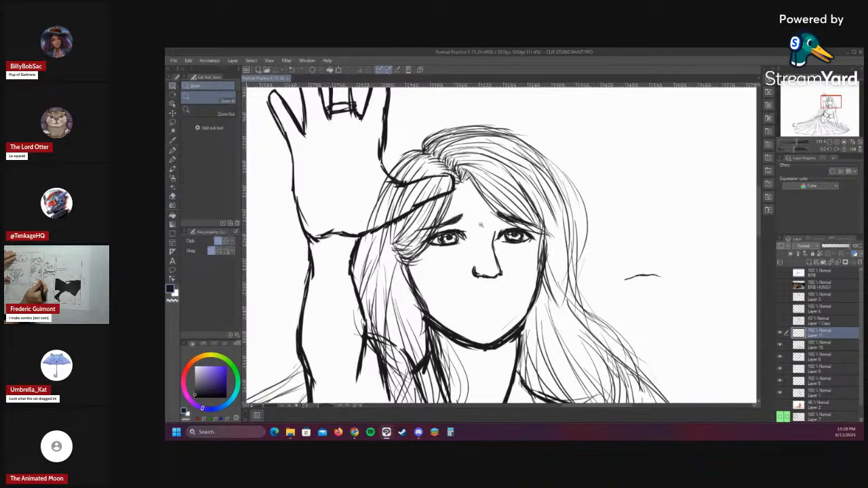
{"action": "left_click_drag", "start_coordinate": [480, 224], "coordinate": [464, 232]}
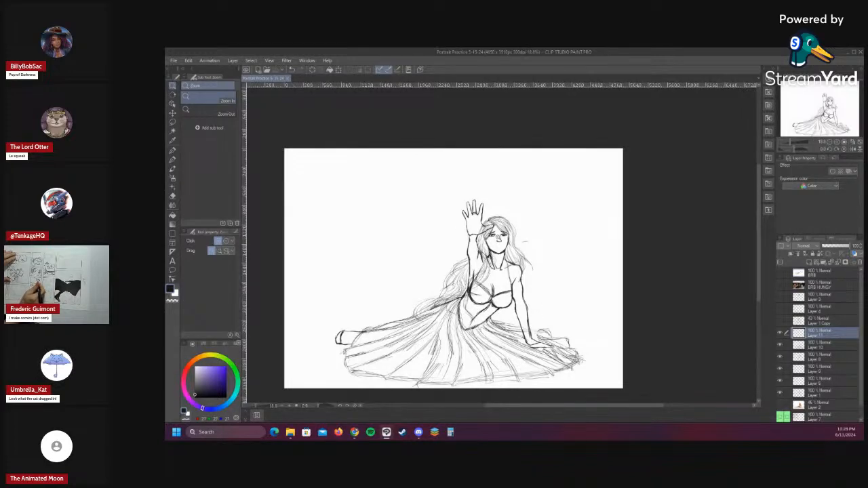
- Try sketching a rounded open mouth below the seated woman's nose with the G-pen
{"action": "left_click_drag", "start_coordinate": [501, 227], "coordinate": [533, 240]}
{"action": "left_click", "coordinate": [476, 263]}
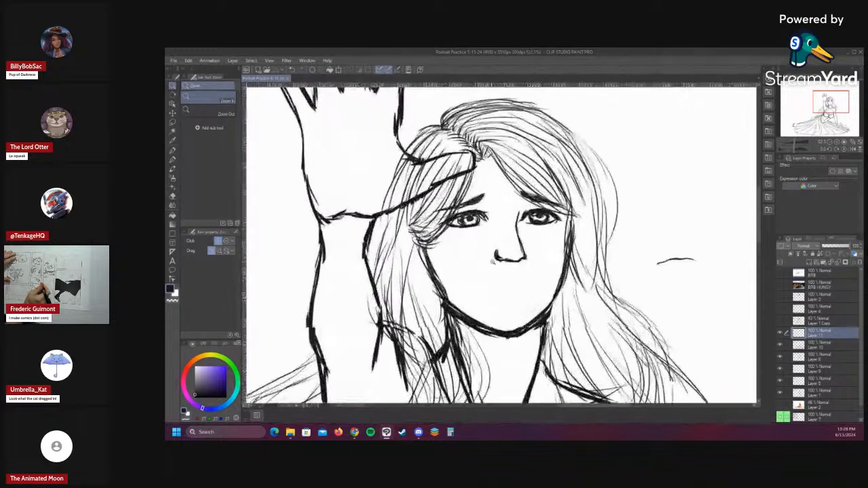
{"action": "left_click", "coordinate": [526, 268]}
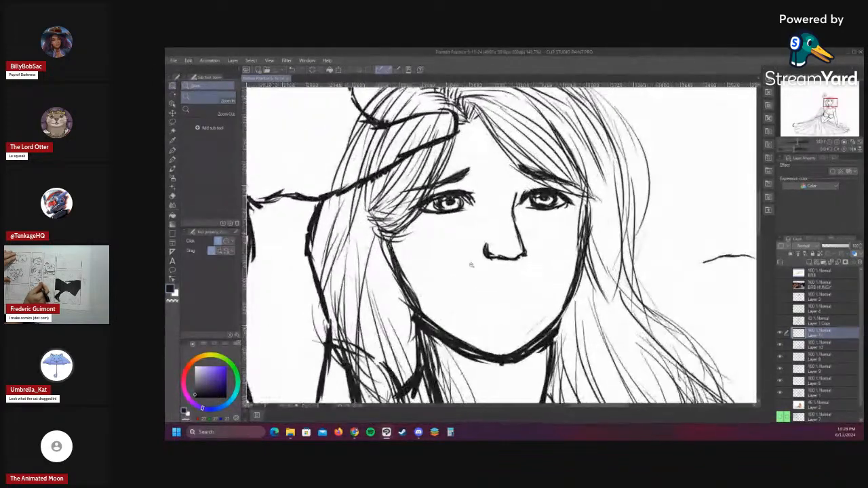
{"action": "left_click", "coordinate": [483, 299]}
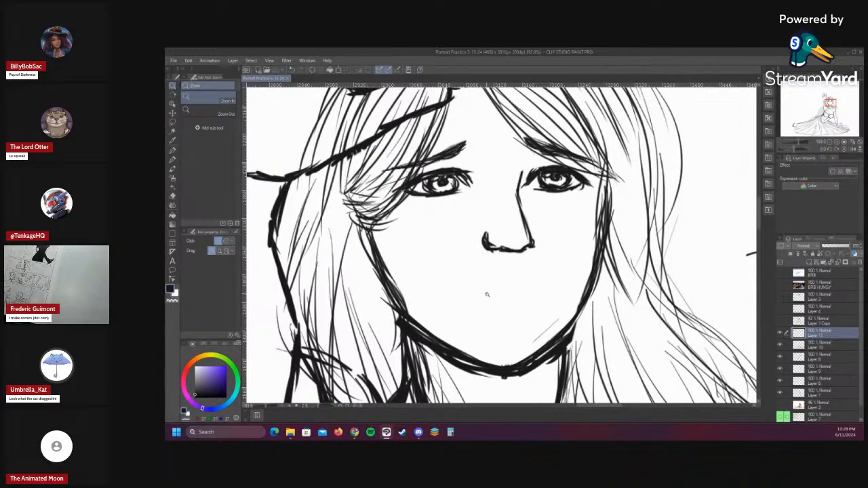
{"action": "key", "text": "p"}
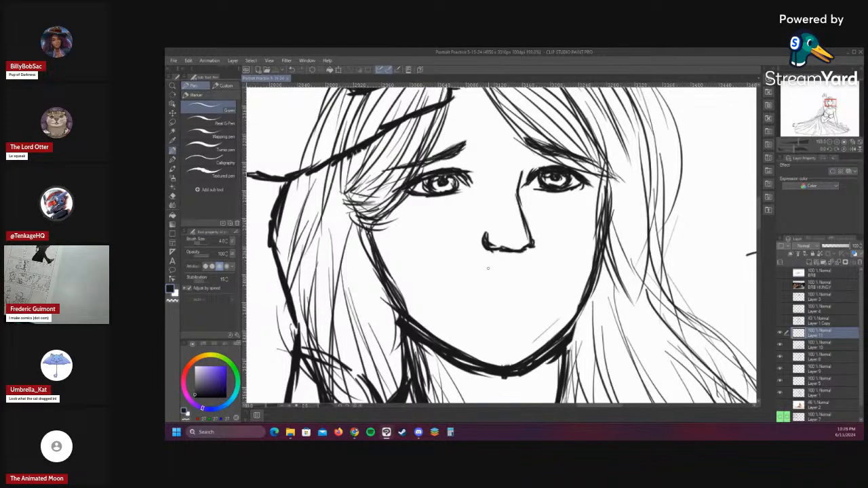
{"action": "mouse_move", "coordinate": [485, 283]}
{"action": "left_mouse_down"}
{"action": "mouse_move", "coordinate": [514, 289]}
{"action": "mouse_move", "coordinate": [484, 279]}
{"action": "left_mouse_up"}
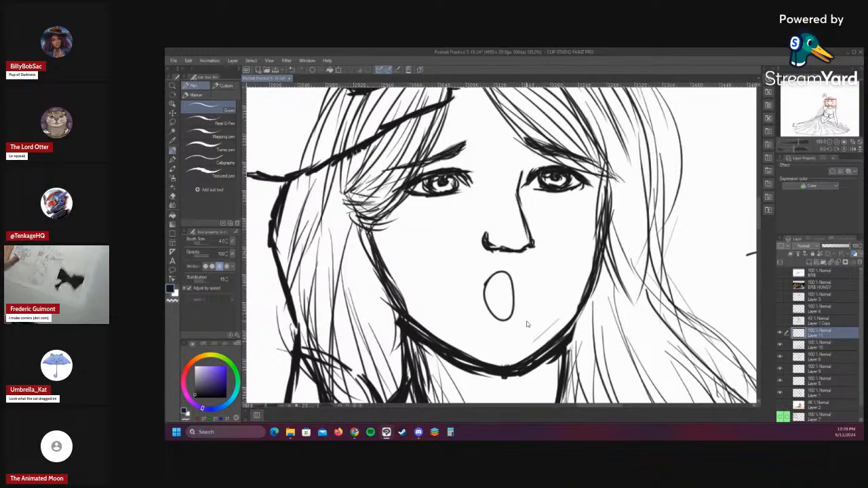
{"action": "key", "text": "ctrl+z"}
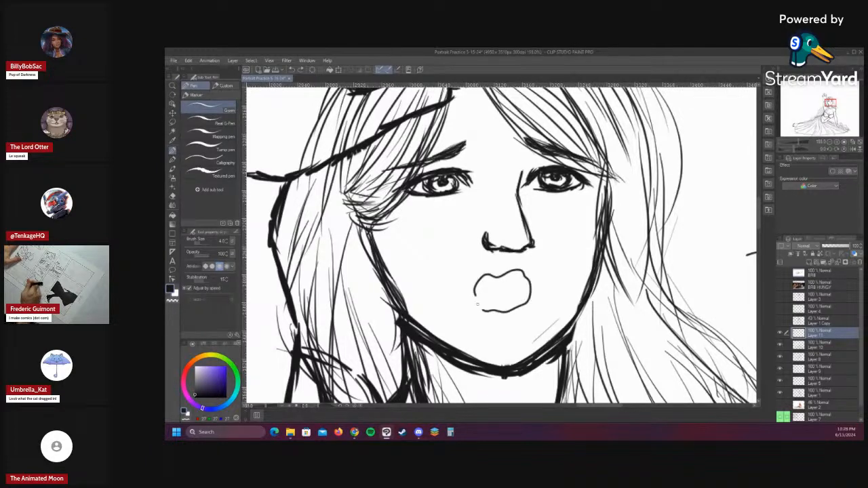
{"action": "key", "text": "ctrl+z"}
{"action": "mouse_move", "coordinate": [503, 267]}
{"action": "left_mouse_down"}
{"action": "mouse_move", "coordinate": [491, 292]}
{"action": "mouse_move", "coordinate": [505, 269]}
{"action": "mouse_move", "coordinate": [512, 305]}
{"action": "mouse_move", "coordinate": [500, 268]}
{"action": "left_mouse_up"}
{"action": "key", "text": "ctrl+z"}
{"action": "key", "text": "ctrl+z"}
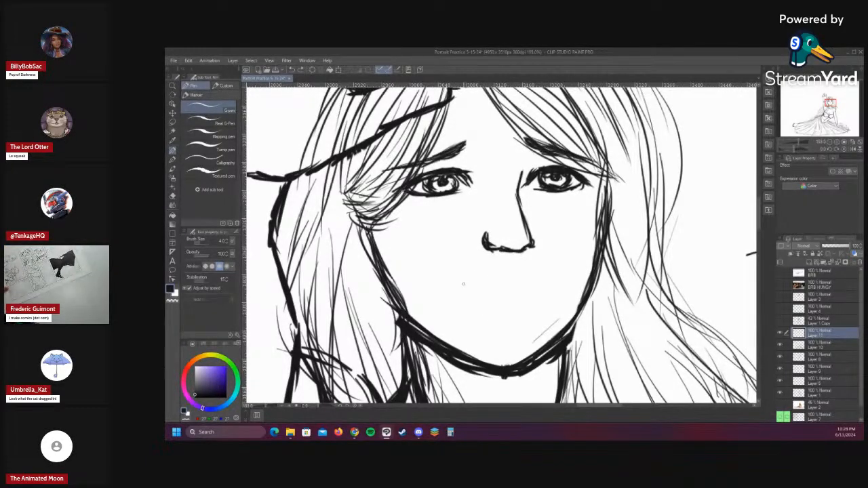
- Try drawing a wider, flatter open mouth outline beneath the woman's nose
{"action": "mouse_move", "coordinate": [466, 273]}
{"action": "left_mouse_down"}
{"action": "mouse_move", "coordinate": [524, 274]}
{"action": "mouse_move", "coordinate": [527, 282]}
{"action": "left_mouse_up"}
{"action": "key", "text": "ctrl+z"}
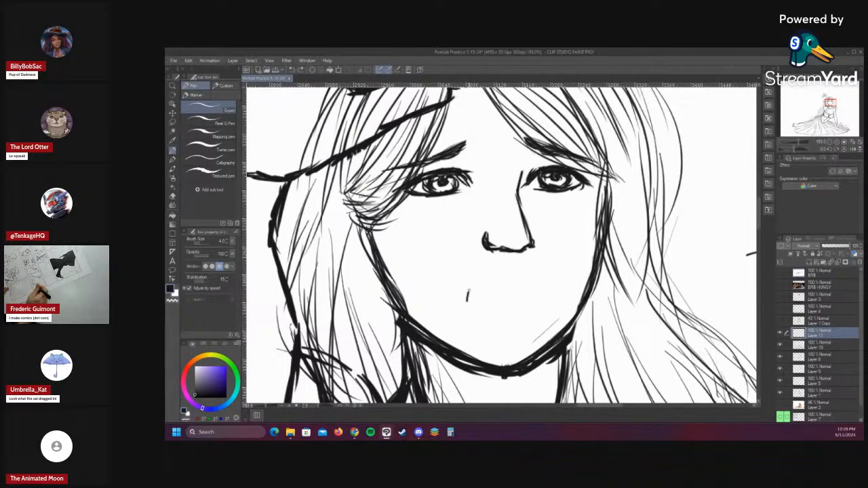
{"action": "key", "text": "ctrl+z"}
{"action": "mouse_move", "coordinate": [501, 276]}
{"action": "left_mouse_down"}
{"action": "mouse_move", "coordinate": [534, 278]}
{"action": "mouse_move", "coordinate": [516, 303]}
{"action": "left_mouse_up"}
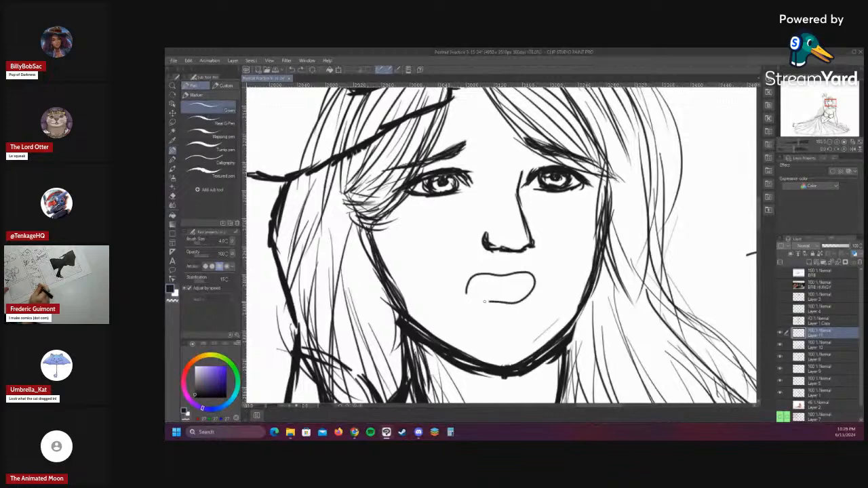
{"action": "key", "text": "ctrl+z"}
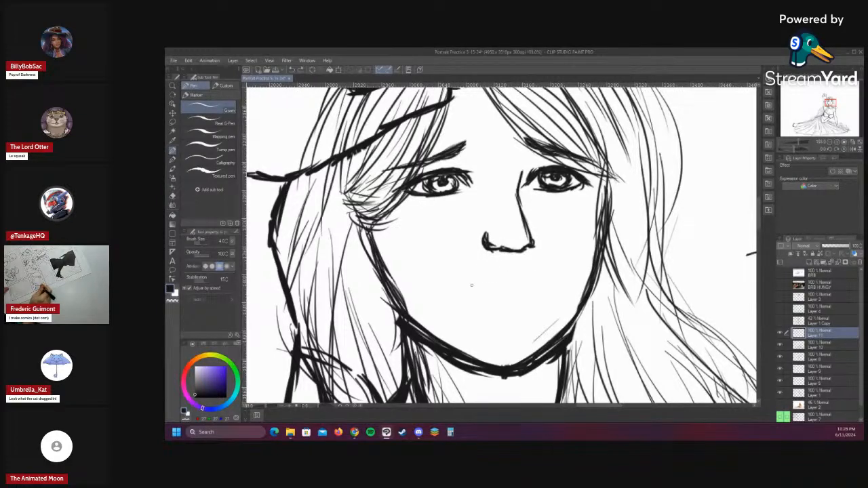
{"action": "left_click_drag", "start_coordinate": [489, 272], "coordinate": [517, 269]}
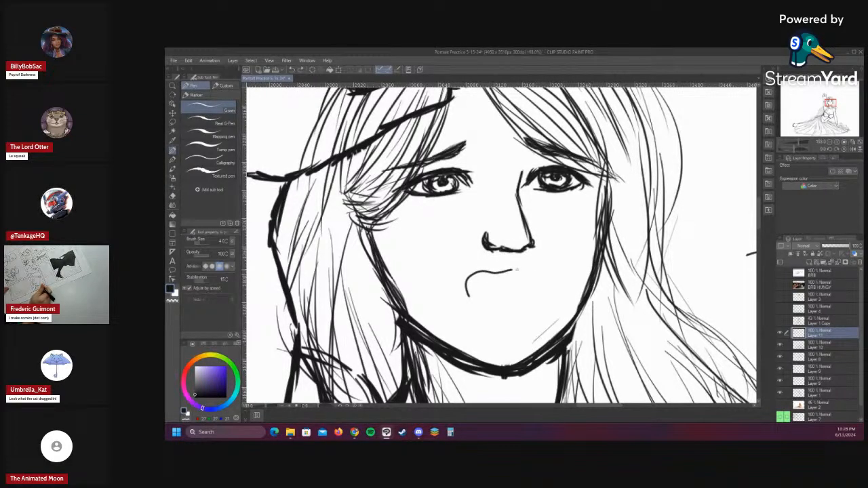
{"action": "key", "text": "ctrl+z"}
{"action": "mouse_move", "coordinate": [478, 273]}
{"action": "left_mouse_down"}
{"action": "mouse_move", "coordinate": [534, 288]}
{"action": "mouse_move", "coordinate": [518, 302]}
{"action": "mouse_move", "coordinate": [470, 301]}
{"action": "mouse_move", "coordinate": [467, 293]}
{"action": "left_mouse_up"}
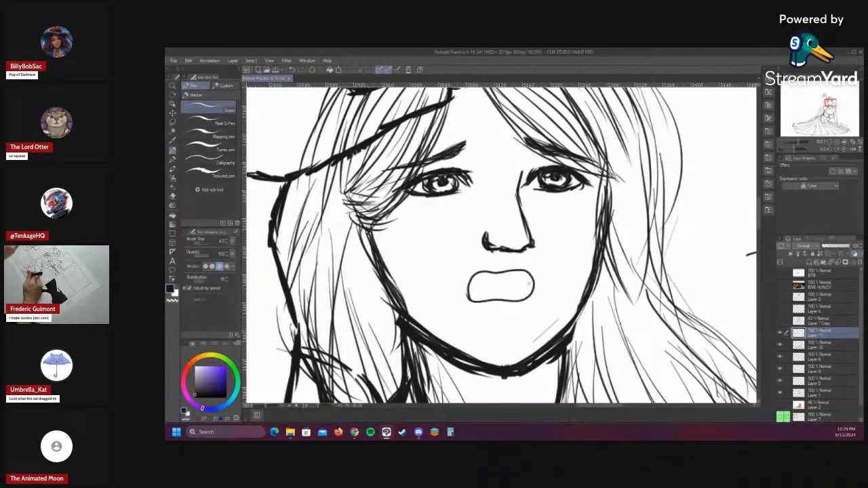
{"action": "key", "text": "ctrl+z"}
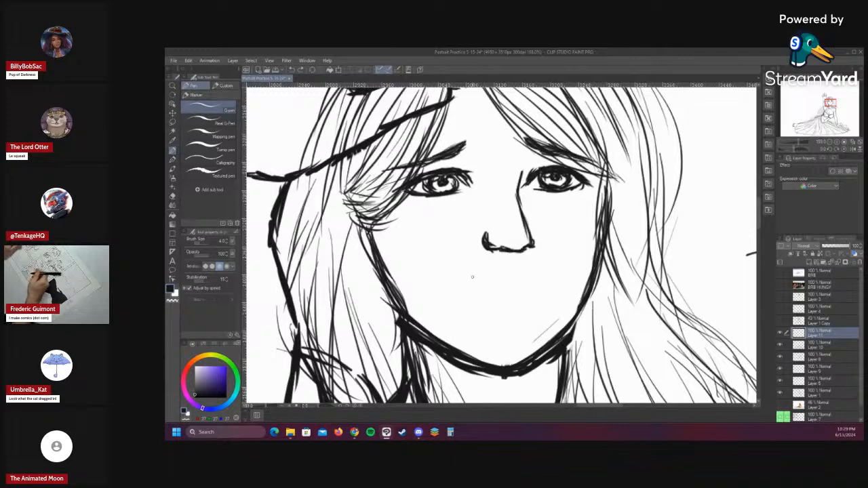
{"action": "left_click_drag", "start_coordinate": [467, 278], "coordinate": [527, 269]}
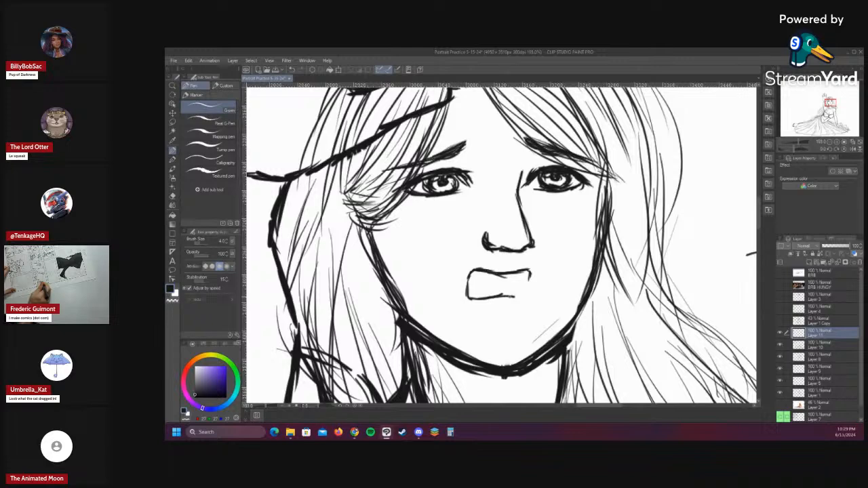
{"action": "mouse_move", "coordinate": [513, 296]}
{"action": "left_mouse_down"}
{"action": "mouse_move", "coordinate": [530, 274]}
{"action": "mouse_move", "coordinate": [454, 303]}
{"action": "mouse_move", "coordinate": [531, 288]}
{"action": "mouse_move", "coordinate": [527, 295]}
{"action": "left_mouse_up"}
{"action": "key", "text": "e"}
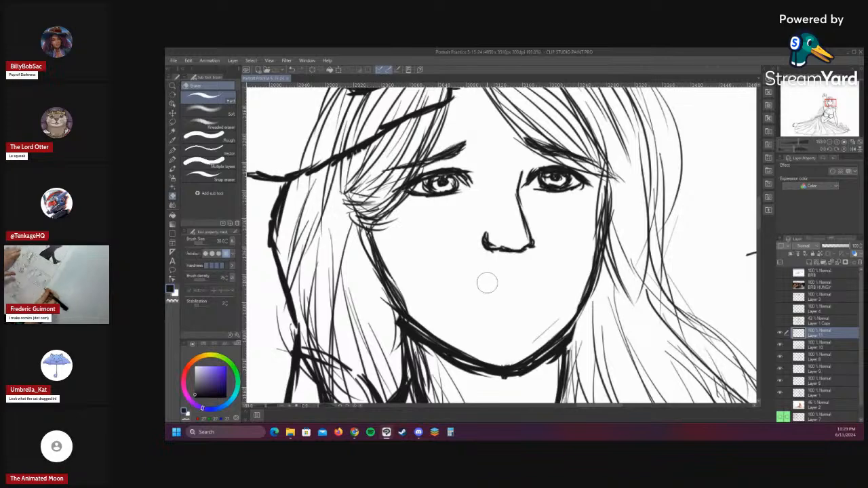
- Draw the woman's closed mouth as a gently curved line and add a short lower-lip stroke
{"action": "key", "text": "p"}
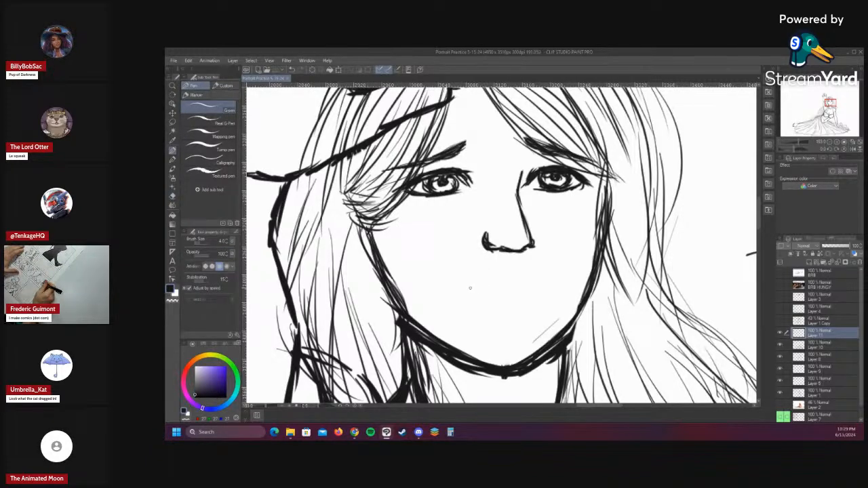
{"action": "left_click_drag", "start_coordinate": [470, 288], "coordinate": [531, 286]}
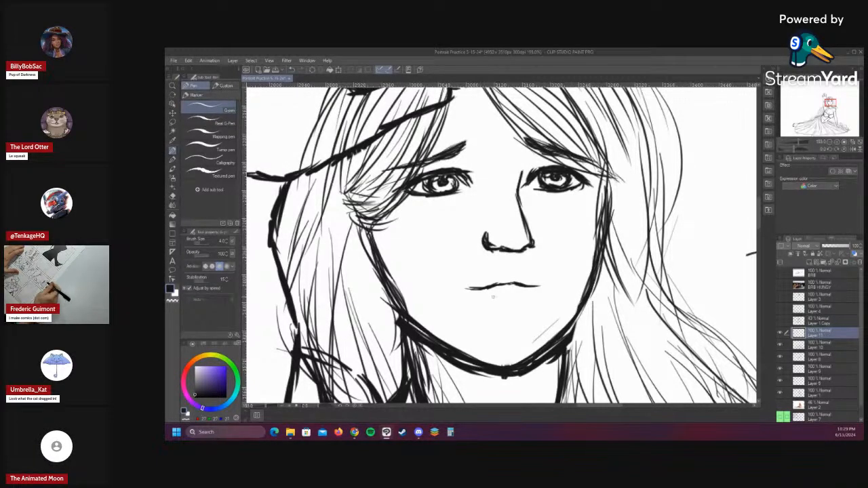
{"action": "left_click_drag", "start_coordinate": [503, 300], "coordinate": [520, 297]}
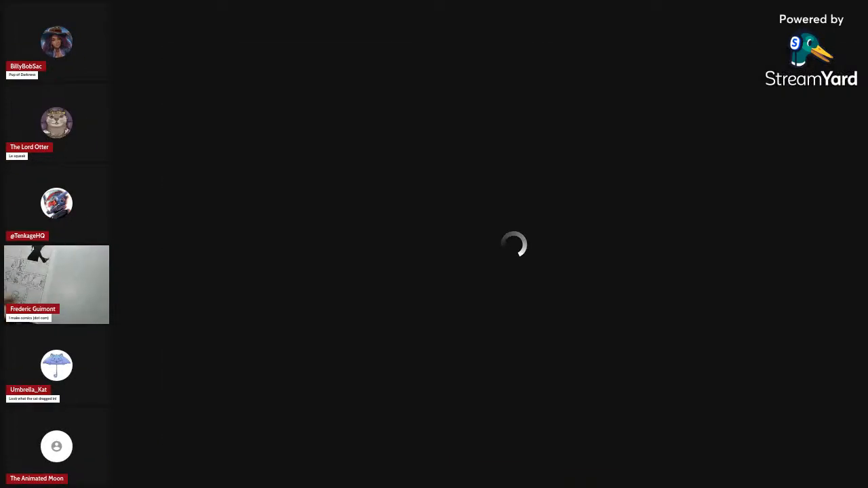
- Switch to the sleeping character animation, test-select the area around the character with Auto select, and clear the selection
{"action": "left_click_drag", "start_coordinate": [623, 305], "coordinate": [573, 282]}
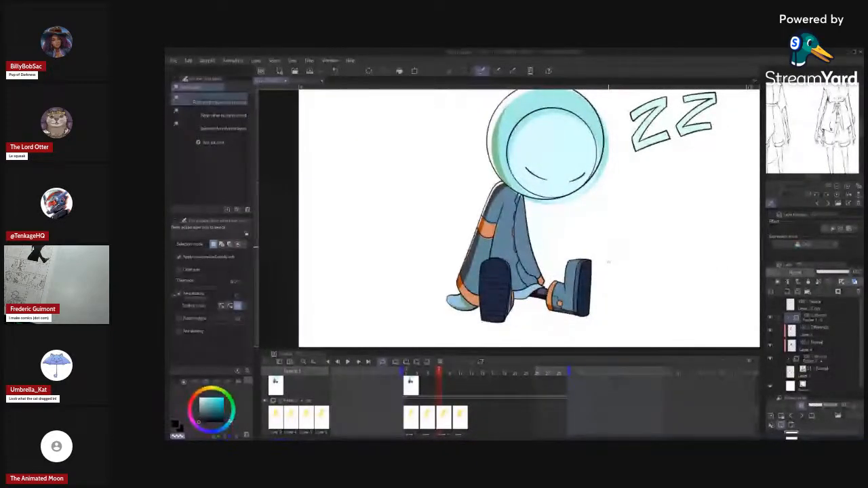
{"action": "key", "text": "w"}
{"action": "left_click", "coordinate": [616, 299]}
{"action": "left_click_drag", "start_coordinate": [616, 299], "coordinate": [605, 299]}
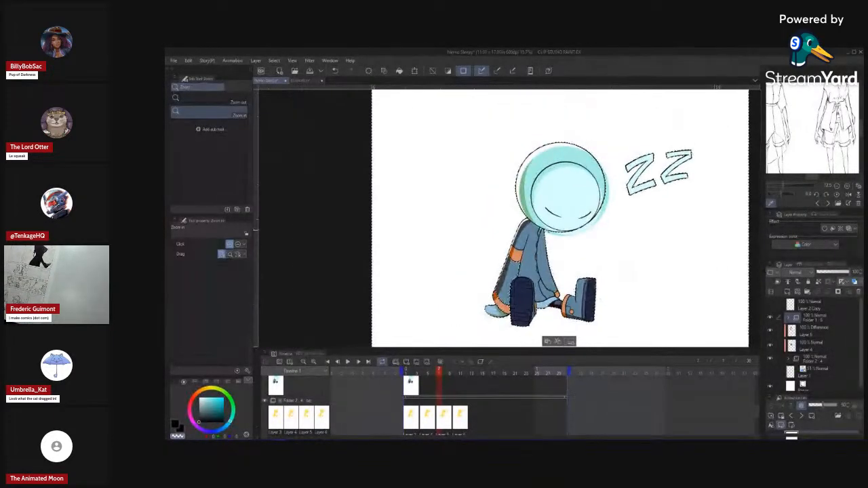
{"action": "left_click_drag", "start_coordinate": [554, 251], "coordinate": [591, 287]}
{"action": "key", "text": "ctrl+d"}
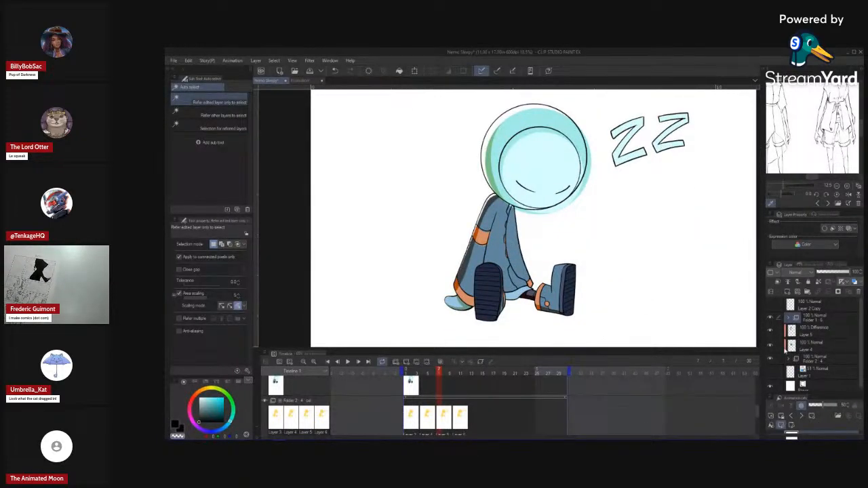
{"action": "left_click_drag", "start_coordinate": [758, 411], "coordinate": [724, 399]}
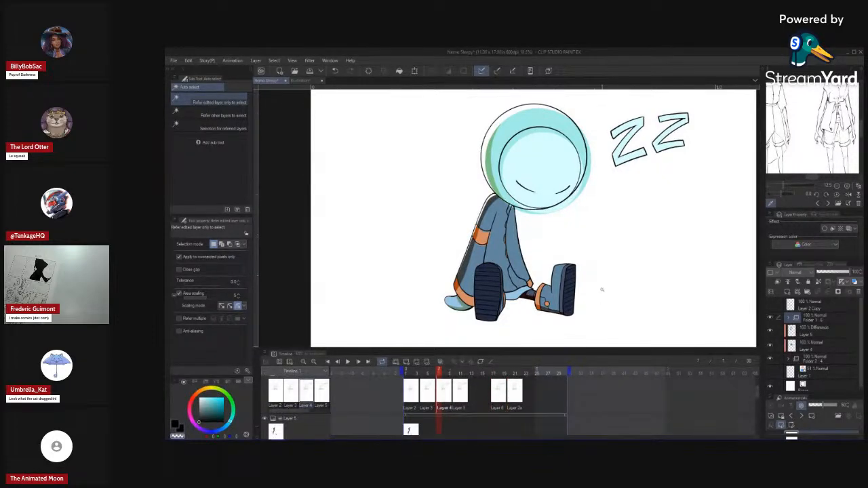
- Test-select the area outside the Layer 4 cel's outline, examine the coat hem beside the front shoe, and deselect
{"action": "left_click", "coordinate": [609, 340]}
{"action": "key", "text": "ctrl+space"}
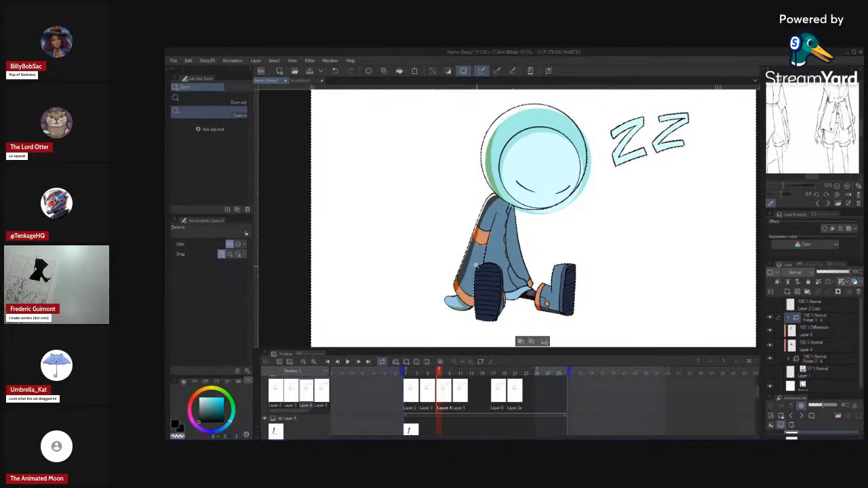
{"action": "left_click_drag", "start_coordinate": [478, 261], "coordinate": [543, 225]}
{"action": "left_click", "coordinate": [511, 294]}
{"action": "left_click", "coordinate": [512, 296]}
{"action": "left_click", "coordinate": [521, 298], "text": "alt"}
{"action": "key", "text": "ctrl+d"}
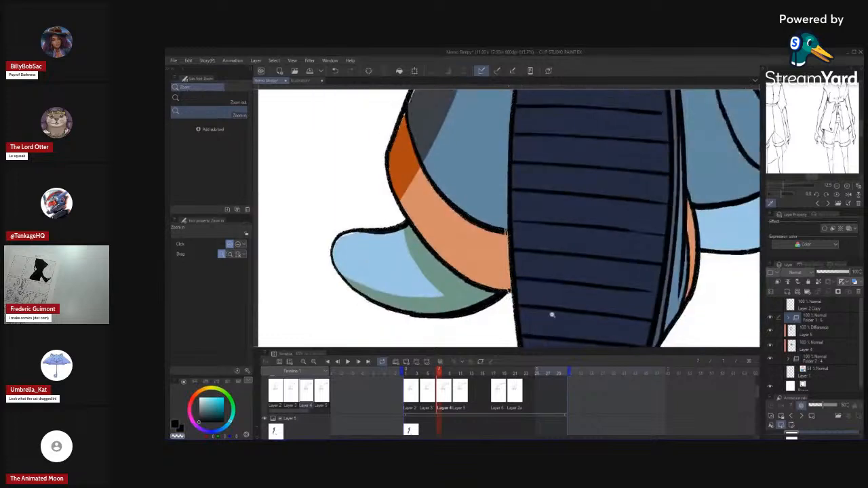
- Touch up the outline gap where the tail and orange coat hem meet the front shoe sole on the Layer 4 cel
{"action": "left_click_drag", "start_coordinate": [500, 313], "coordinate": [539, 298]}
{"action": "key", "text": "p"}
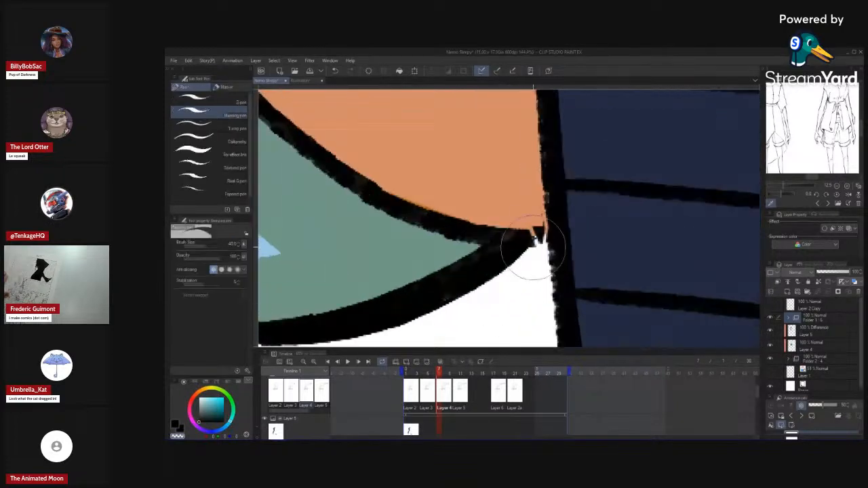
{"action": "mouse_move", "coordinate": [532, 247]}
{"action": "left_mouse_down"}
{"action": "mouse_move", "coordinate": [550, 237]}
{"action": "mouse_move", "coordinate": [548, 229]}
{"action": "mouse_move", "coordinate": [556, 236]}
{"action": "left_mouse_up"}
{"action": "key", "text": "ctrl+z"}
{"action": "key", "text": "c"}
{"action": "key", "text": "b"}
{"action": "left_click_drag", "start_coordinate": [543, 167], "coordinate": [539, 366]}
{"action": "mouse_move", "coordinate": [513, 200]}
{"action": "left_mouse_down"}
{"action": "mouse_move", "coordinate": [536, 202]}
{"action": "mouse_move", "coordinate": [519, 198]}
{"action": "mouse_move", "coordinate": [529, 203]}
{"action": "mouse_move", "coordinate": [486, 303]}
{"action": "mouse_move", "coordinate": [531, 310]}
{"action": "mouse_move", "coordinate": [554, 300]}
{"action": "left_mouse_up"}
- Check the coat hem outline beside the front shoe on the Layer 5 cel and the following cels
{"action": "key", "text": "ctrl+space"}
{"action": "key", "text": "period"}
{"action": "mouse_move", "coordinate": [424, 266]}
{"action": "left_mouse_down"}
{"action": "mouse_move", "coordinate": [470, 232]}
{"action": "mouse_move", "coordinate": [471, 206]}
{"action": "mouse_move", "coordinate": [478, 219]}
{"action": "mouse_move", "coordinate": [463, 288]}
{"action": "left_mouse_up"}
{"action": "key", "text": "ctrl+space"}
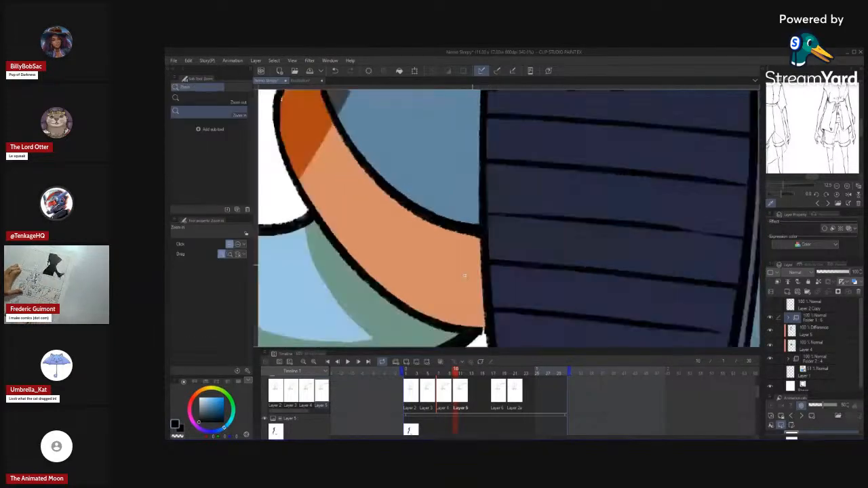
{"action": "mouse_move", "coordinate": [466, 322]}
{"action": "left_mouse_down"}
{"action": "mouse_move", "coordinate": [520, 239]}
{"action": "mouse_move", "coordinate": [485, 298]}
{"action": "mouse_move", "coordinate": [524, 255]}
{"action": "left_mouse_up"}
{"action": "key", "text": "ctrl+space"}
{"action": "key", "text": "period"}
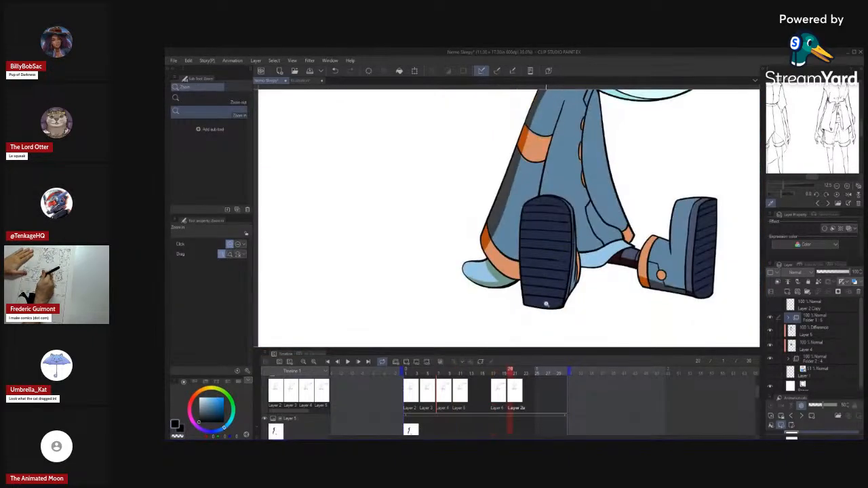
- Touch up the outline where the coat's lower edge meets the orange trim beside the front shoe on the Layer 6 cel
{"action": "key", "text": "Left"}
{"action": "key", "text": "Left"}
{"action": "key", "text": "Left"}
{"action": "key", "text": "Right"}
{"action": "key", "text": "Right"}
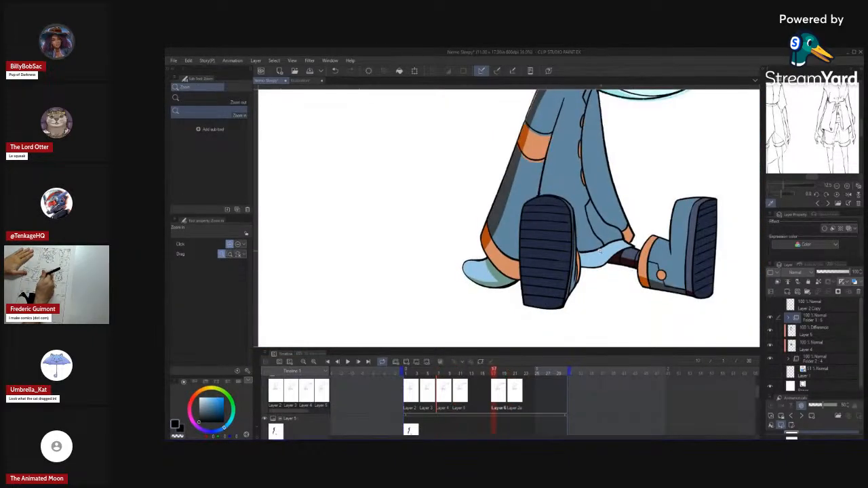
{"action": "scroll", "coordinate": [581, 260], "scroll_direction": "up", "scroll_amount": 10}
{"action": "key", "text": "b"}
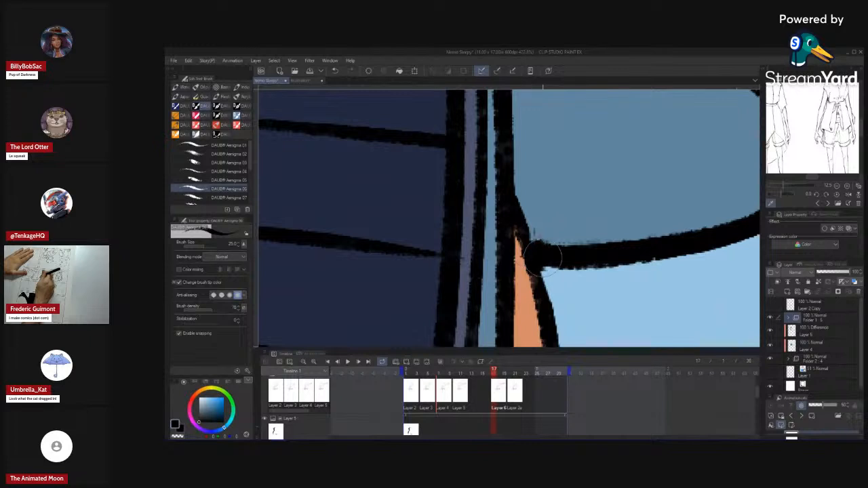
{"action": "mouse_move", "coordinate": [597, 260]}
{"action": "left_mouse_down"}
{"action": "mouse_move", "coordinate": [551, 285]}
{"action": "mouse_move", "coordinate": [585, 281]}
{"action": "left_mouse_up"}
- Compare the outlines of the front shoe sole and surrounding coat across the Layer 3 to Layer 2a cels
{"action": "key", "text": "Left"}
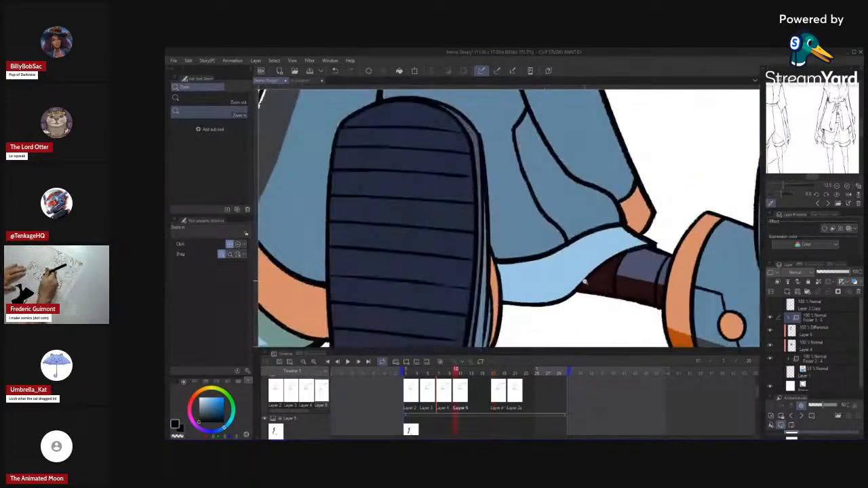
{"action": "key", "text": "Left"}
{"action": "key", "text": "Left"}
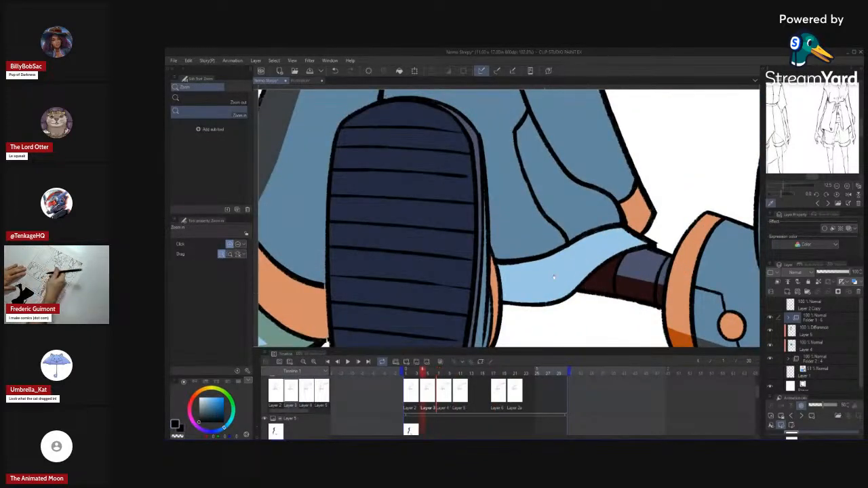
{"action": "left_click_drag", "start_coordinate": [534, 258], "coordinate": [581, 290]}
{"action": "key", "text": "Right"}
{"action": "key", "text": "Right"}
{"action": "key", "text": "Right"}
{"action": "key", "text": "Right"}
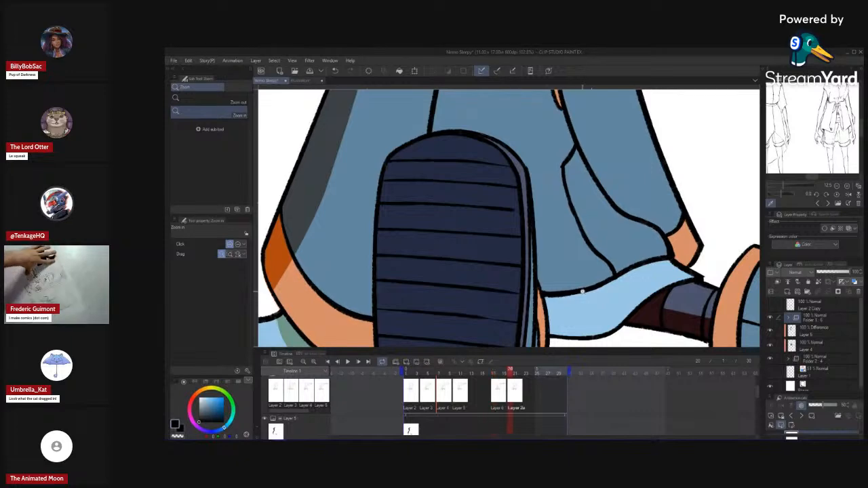
{"action": "key", "text": "Left"}
{"action": "mouse_move", "coordinate": [448, 156]}
{"action": "left_mouse_down"}
{"action": "mouse_move", "coordinate": [484, 194]}
{"action": "mouse_move", "coordinate": [506, 170]}
{"action": "mouse_move", "coordinate": [437, 193]}
{"action": "left_mouse_up"}
{"action": "key", "text": "c"}
{"action": "key", "text": "slash"}
{"action": "key", "text": "Right"}
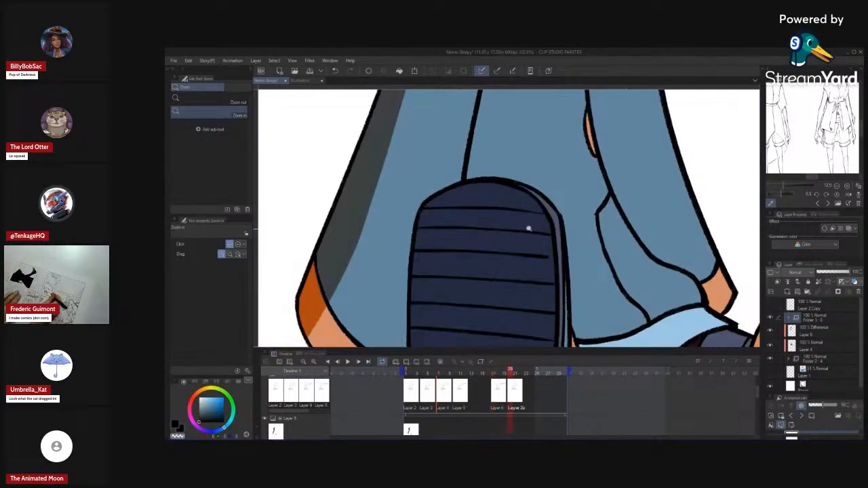
{"action": "left_click_drag", "start_coordinate": [521, 239], "coordinate": [480, 248]}
{"action": "left_click_drag", "start_coordinate": [541, 270], "coordinate": [550, 263]}
{"action": "left_click_drag", "start_coordinate": [510, 221], "coordinate": [519, 248]}
- Flip back and forth through the cels and examine the coat's pointed hem near the far boot
{"action": "key", "text": "Right"}
{"action": "key", "text": "Right"}
{"action": "key", "text": "Right"}
{"action": "key", "text": "Right"}
{"action": "key", "text": "Right"}
{"action": "key", "text": "Right"}
{"action": "key", "text": "Right"}
{"action": "key", "text": "Left"}
{"action": "key", "text": "Left"}
{"action": "key", "text": "Left"}
{"action": "key", "text": "Right"}
{"action": "key", "text": "Right"}
{"action": "key", "text": "Right"}
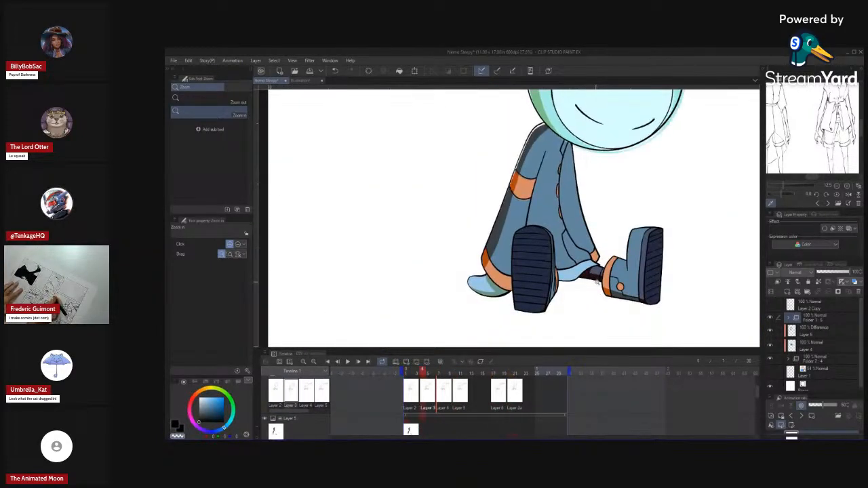
{"action": "left_click_drag", "start_coordinate": [595, 282], "coordinate": [624, 276]}
{"action": "key", "text": "Left"}
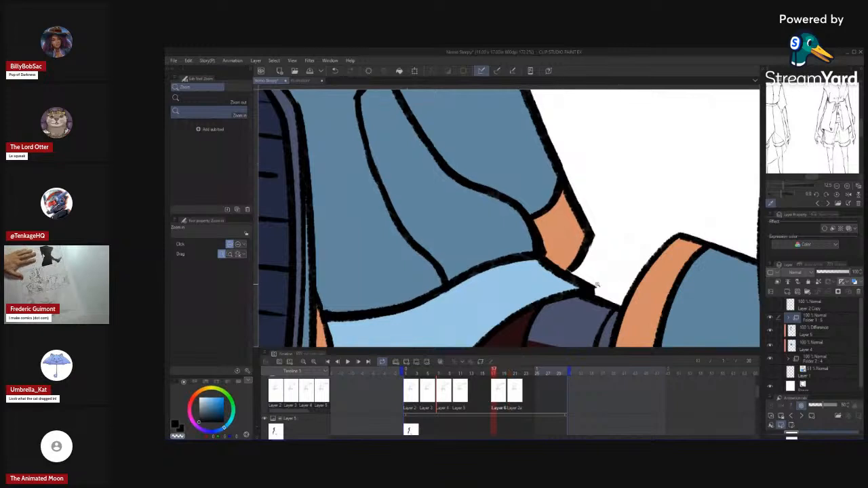
- Touch up the outline beneath the orange trim at the coat's pointed hem on the Layer 6 cel and save the file
{"action": "mouse_move", "coordinate": [574, 268]}
{"action": "left_mouse_down"}
{"action": "mouse_move", "coordinate": [606, 265]}
{"action": "mouse_move", "coordinate": [571, 267]}
{"action": "left_mouse_up"}
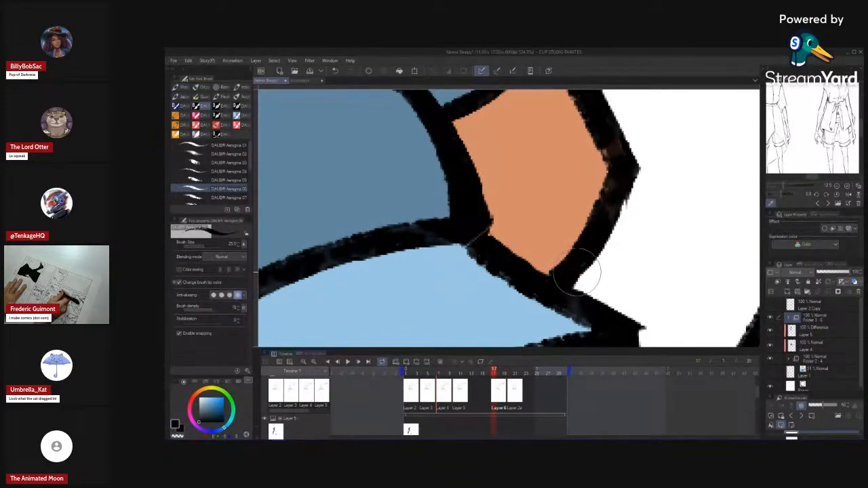
{"action": "left_click_drag", "start_coordinate": [496, 251], "coordinate": [497, 256]}
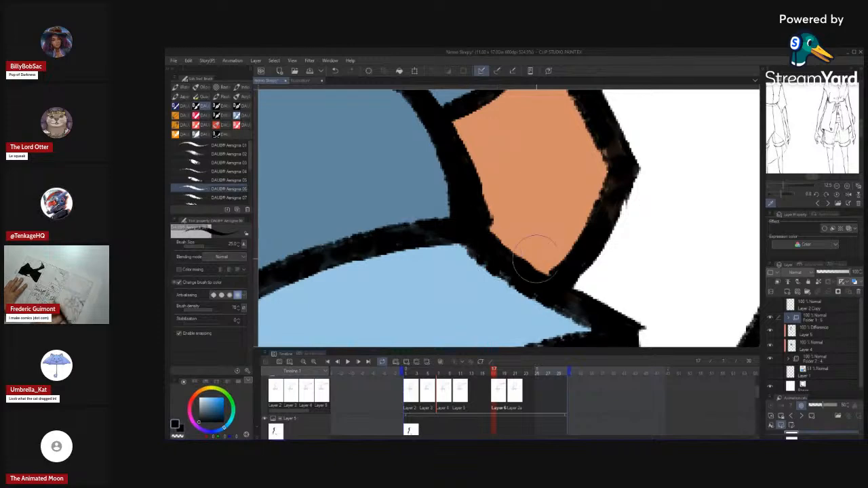
{"action": "left_click_drag", "start_coordinate": [544, 275], "coordinate": [496, 281]}
{"action": "left_click_drag", "start_coordinate": [592, 293], "coordinate": [574, 306]}
{"action": "key", "text": "ctrl+s"}
- Test-select the background on the Layer 3 line cel, trace where the selection leaks into the coat, and clear the selection
{"action": "key", "text": "Right"}
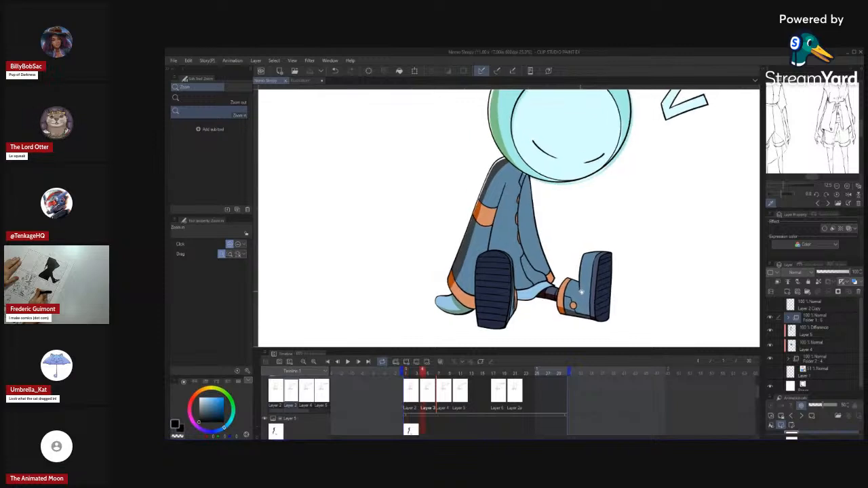
{"action": "left_click", "coordinate": [594, 329]}
{"action": "left_click_drag", "start_coordinate": [482, 280], "coordinate": [504, 296]}
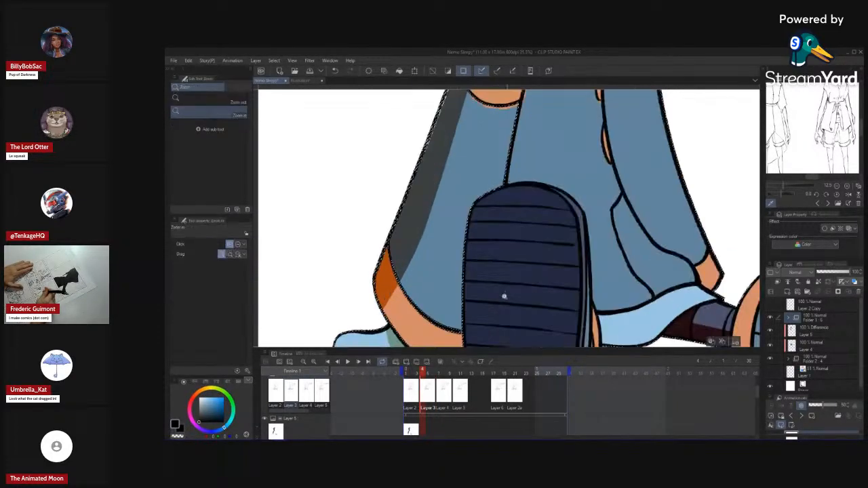
{"action": "left_click_drag", "start_coordinate": [494, 329], "coordinate": [520, 260]}
{"action": "key", "text": "ctrl+d"}
- Close the outline gaps where the coat's orange trim meets the front shoe sole on the Layer 3 cel
{"action": "left_click_drag", "start_coordinate": [498, 302], "coordinate": [516, 299]}
{"action": "key", "text": "b"}
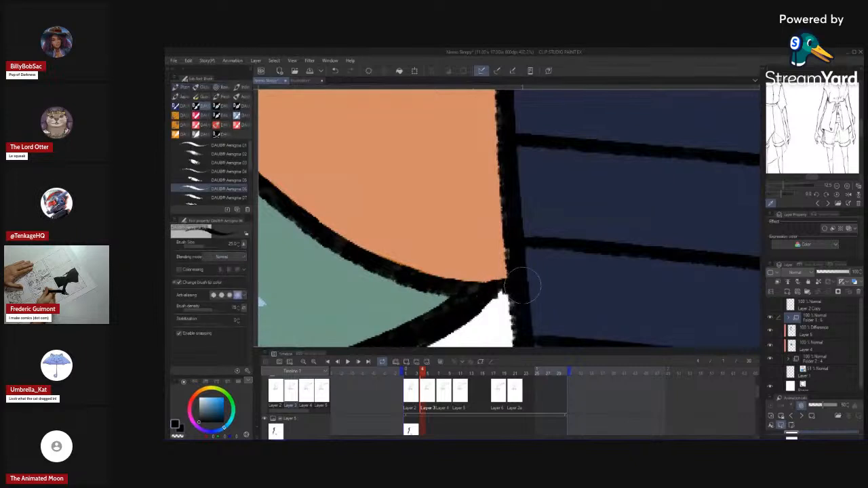
{"action": "left_click_drag", "start_coordinate": [521, 175], "coordinate": [527, 318]}
{"action": "left_click_drag", "start_coordinate": [500, 220], "coordinate": [517, 222]}
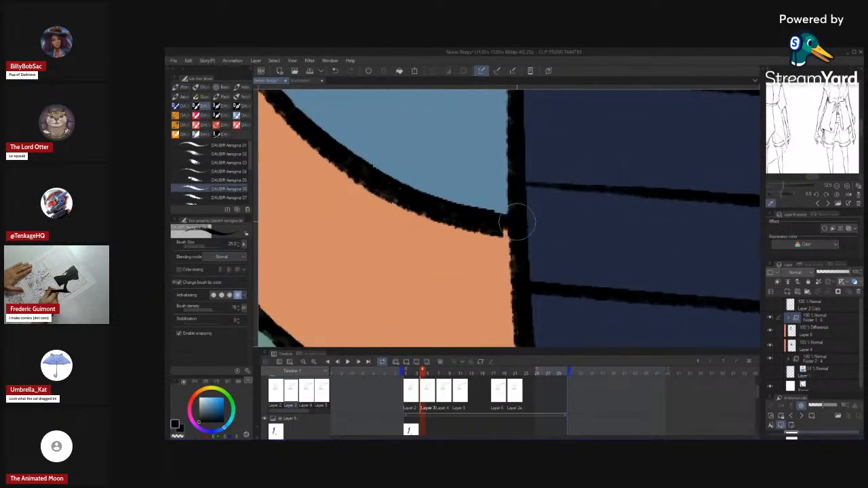
{"action": "left_click_drag", "start_coordinate": [545, 246], "coordinate": [569, 309]}
- Compare the Layer 3 line cel with the previous one and select the background around the character on Layer 3
{"action": "key", "text": "comma"}
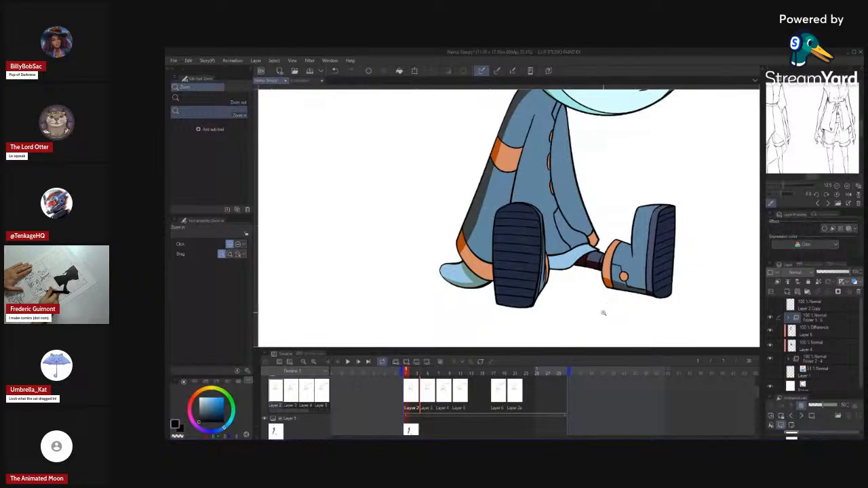
{"action": "key", "text": "period"}
{"action": "key", "text": "w"}
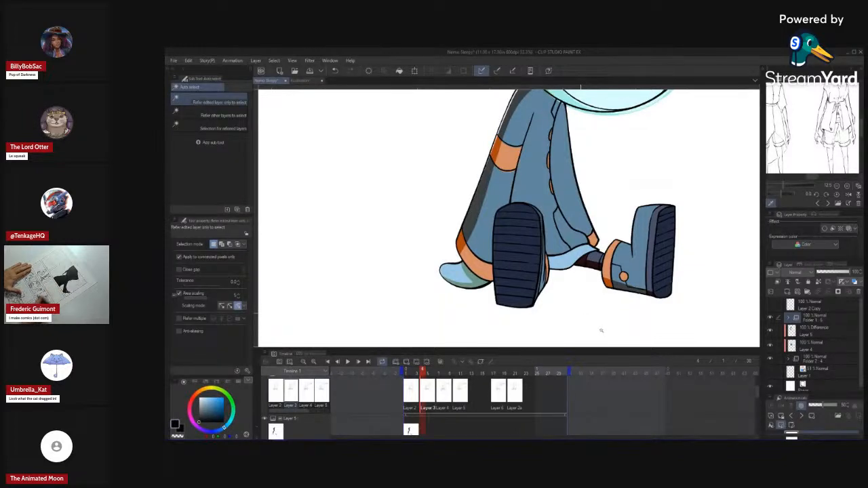
{"action": "left_click", "coordinate": [601, 331]}
{"action": "left_click_drag", "start_coordinate": [601, 331], "coordinate": [598, 280]}
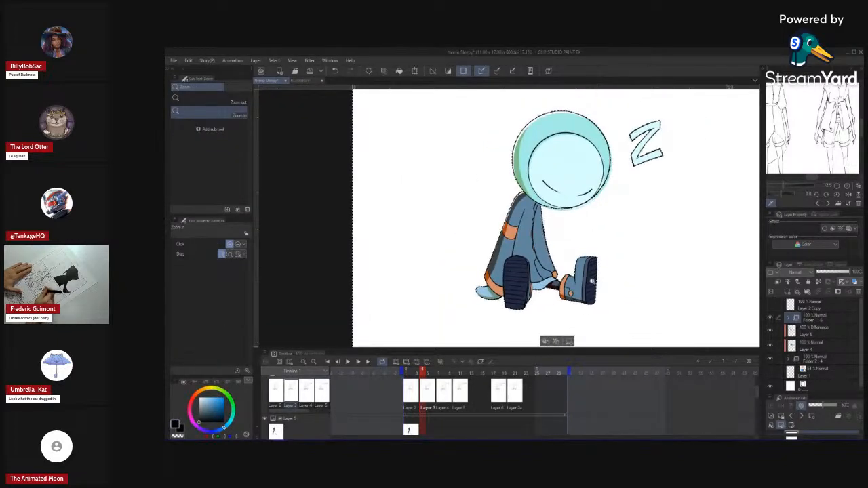
{"action": "mouse_move", "coordinate": [484, 292]}
{"action": "left_mouse_down"}
{"action": "mouse_move", "coordinate": [523, 294]}
{"action": "mouse_move", "coordinate": [480, 293]}
{"action": "left_mouse_up"}
{"action": "left_click_drag", "start_coordinate": [530, 265], "coordinate": [540, 263]}
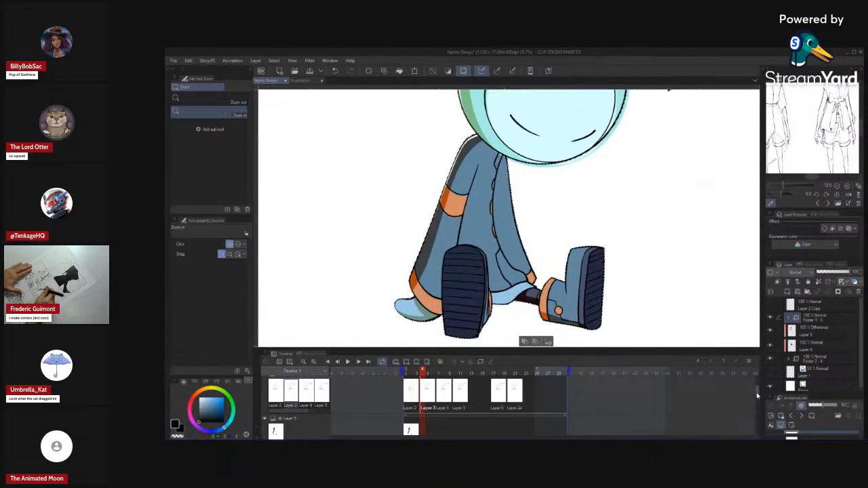
- On the matching Layer 4 color cel, clear the color spilling outside the outline and sample its yellow for filling
{"action": "left_click_drag", "start_coordinate": [757, 396], "coordinate": [754, 418]}
{"action": "left_click", "coordinate": [425, 401]}
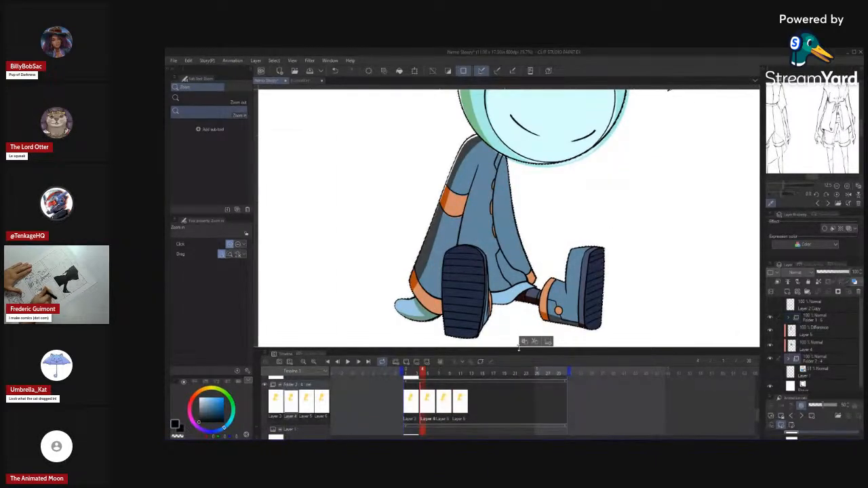
{"action": "left_click_drag", "start_coordinate": [585, 290], "coordinate": [607, 316]}
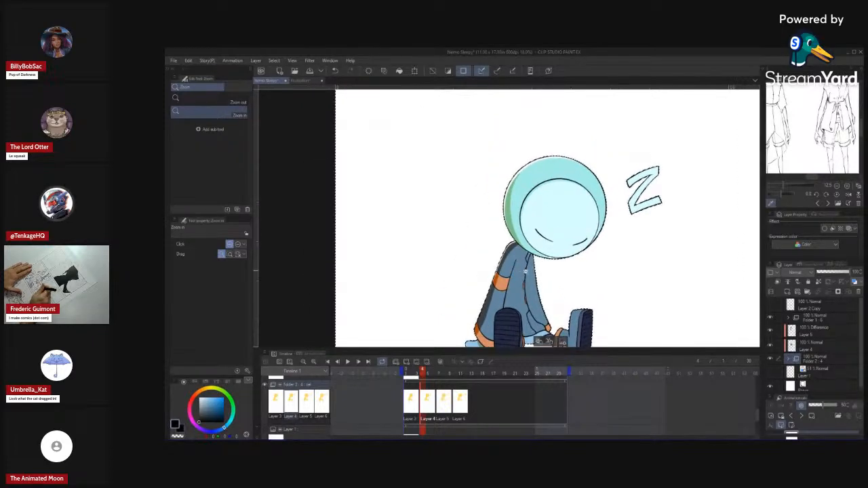
{"action": "left_click_drag", "start_coordinate": [526, 272], "coordinate": [528, 276]}
{"action": "key", "text": "g"}
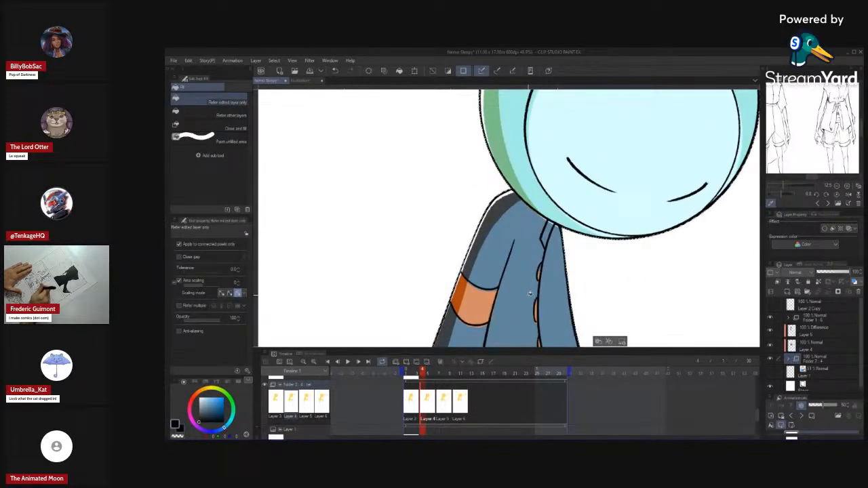
{"action": "left_click", "coordinate": [536, 309], "text": "alt"}
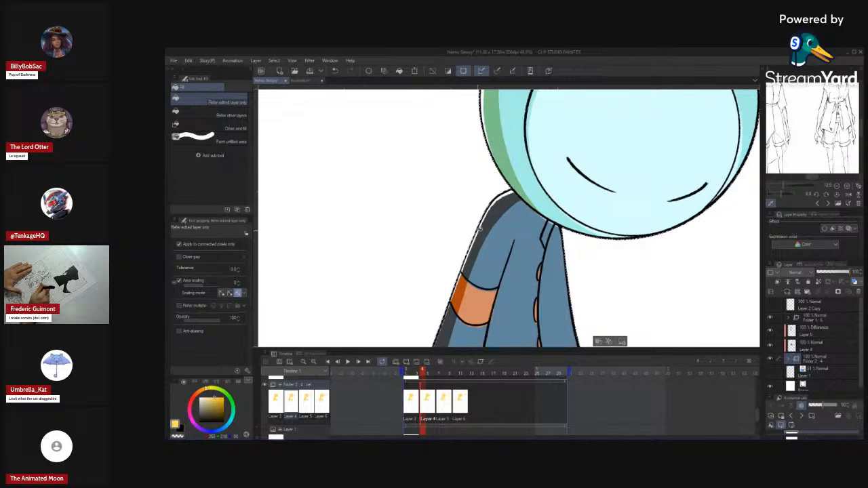
- Examine the unfilled gaps between outline and color along the coat's shoulder and the hood on this cel
{"action": "left_click_drag", "start_coordinate": [498, 203], "coordinate": [519, 196]}
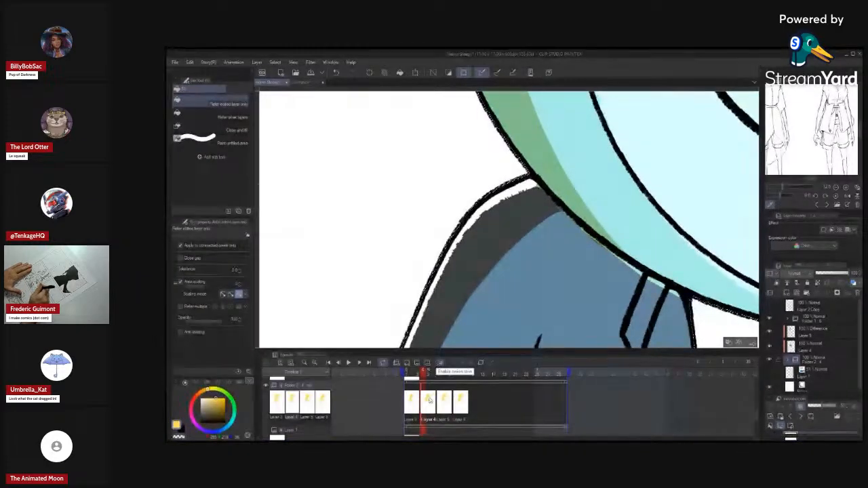
{"action": "left_click_drag", "start_coordinate": [521, 298], "coordinate": [524, 279]}
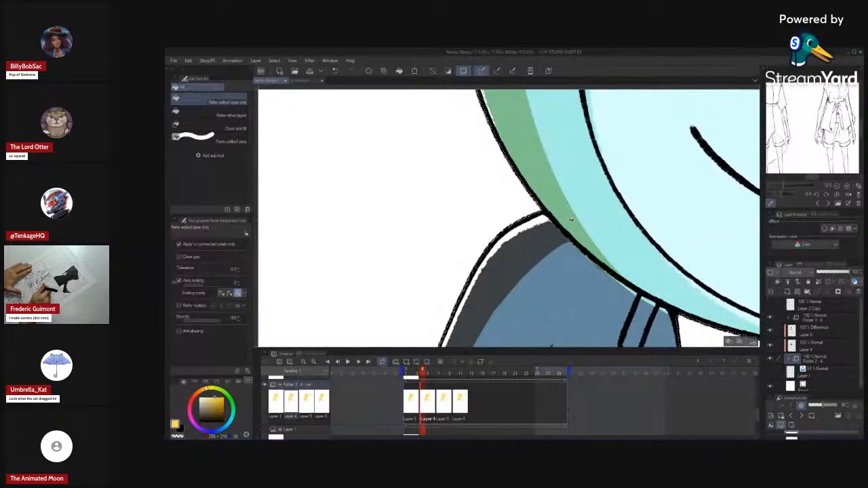
{"action": "left_click_drag", "start_coordinate": [572, 219], "coordinate": [572, 261]}
{"action": "left_click_drag", "start_coordinate": [543, 222], "coordinate": [525, 221]}
{"action": "left_click_drag", "start_coordinate": [560, 109], "coordinate": [542, 135]}
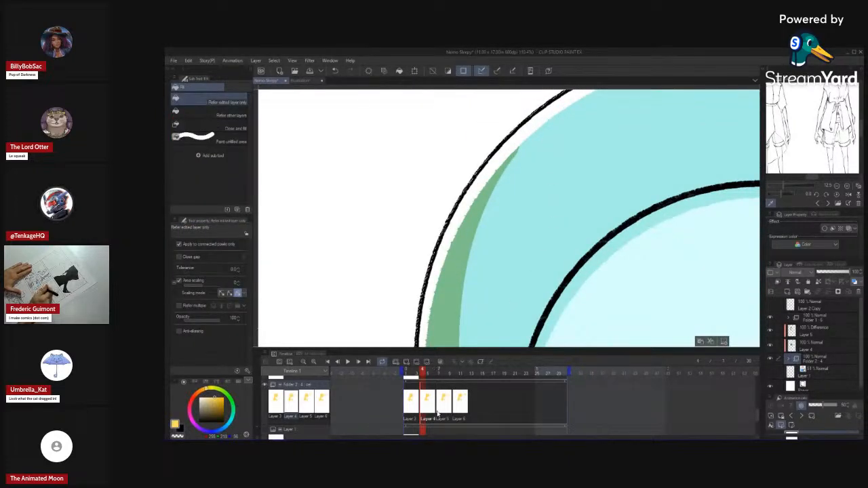
{"action": "left_click_drag", "start_coordinate": [556, 207], "coordinate": [505, 206]}
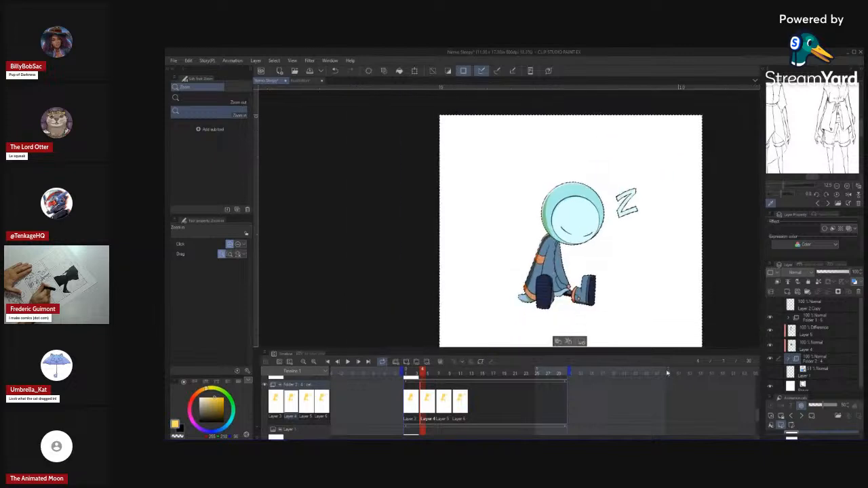
- Hide the Layer 4 color overlay and the Layer 5 shading overlay above the yellow base color cel
{"action": "left_click_drag", "start_coordinate": [757, 414], "coordinate": [757, 407]}
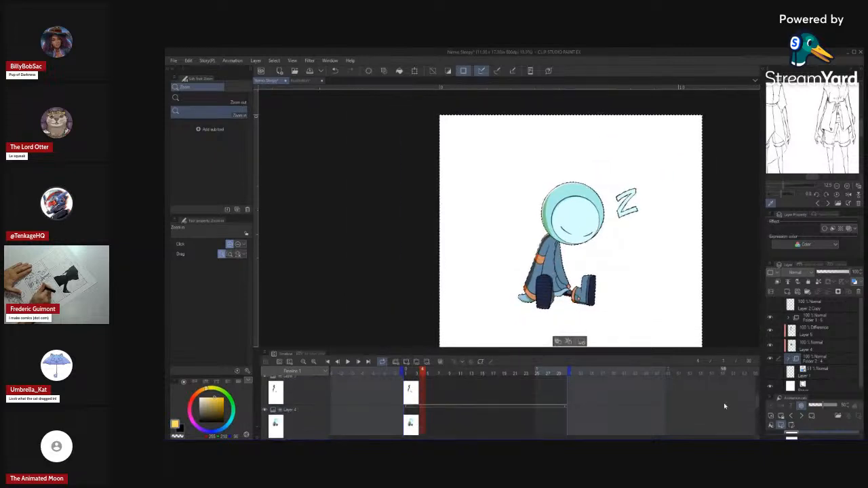
{"action": "left_click", "coordinate": [264, 409]}
{"action": "left_click_drag", "start_coordinate": [548, 195], "coordinate": [596, 198]}
{"action": "key", "text": "g"}
{"action": "key", "text": "g"}
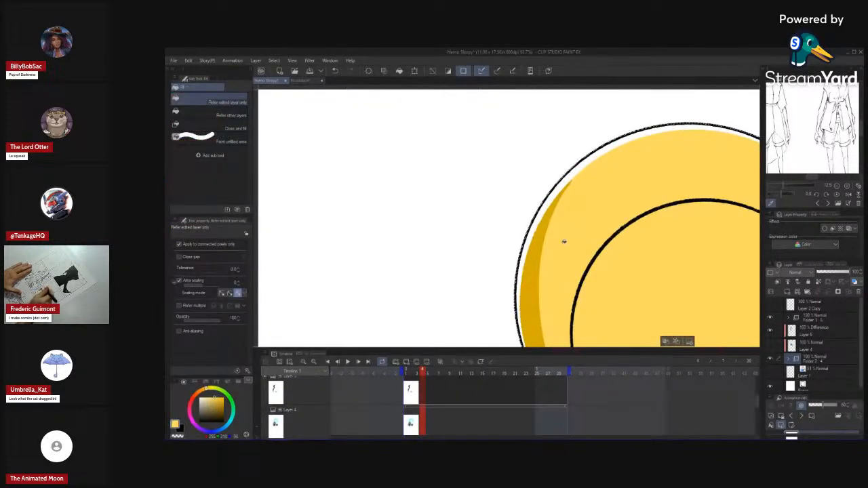
{"action": "left_click_drag", "start_coordinate": [563, 241], "coordinate": [471, 347]}
{"action": "left_click", "coordinate": [264, 378]}
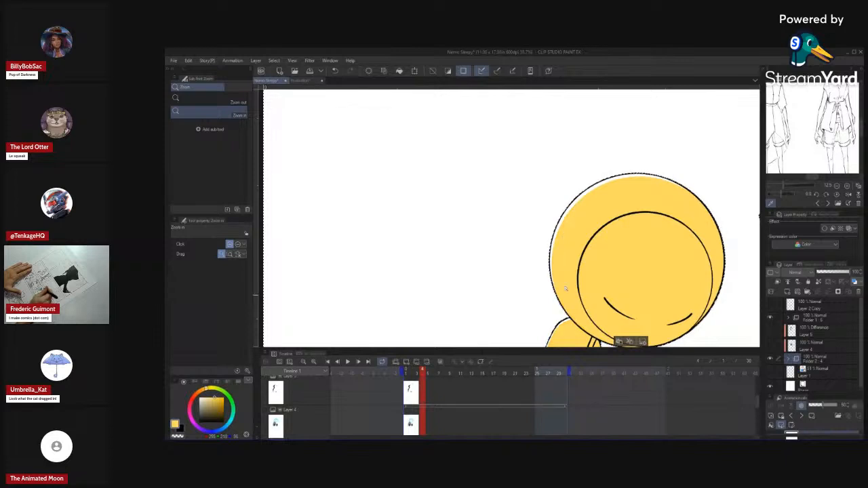
{"action": "key", "text": "g"}
{"action": "mouse_move", "coordinate": [563, 233]}
{"action": "left_mouse_down"}
{"action": "mouse_move", "coordinate": [602, 227]}
{"action": "mouse_move", "coordinate": [553, 255]}
{"action": "mouse_move", "coordinate": [575, 240]}
{"action": "left_mouse_up"}
{"action": "key", "text": "g"}
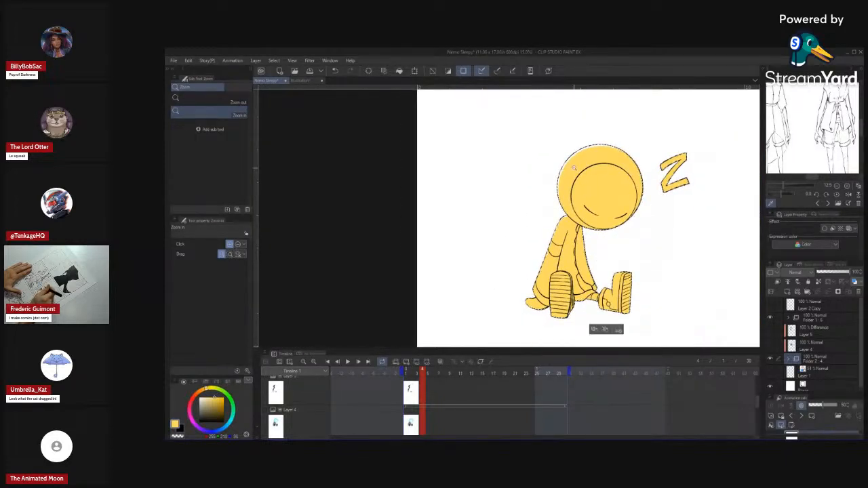
- Fill the white gaps between the hood's outline and its color with yellow on the Layer 4 color cel
{"action": "left_click_drag", "start_coordinate": [570, 167], "coordinate": [610, 165]}
{"action": "left_click", "coordinate": [544, 163]}
{"action": "mouse_move", "coordinate": [579, 207]}
{"action": "left_mouse_down"}
{"action": "mouse_move", "coordinate": [551, 237]}
{"action": "mouse_move", "coordinate": [605, 200]}
{"action": "mouse_move", "coordinate": [551, 204]}
{"action": "left_mouse_up"}
{"action": "left_click", "coordinate": [639, 125]}
{"action": "left_click_drag", "start_coordinate": [690, 304], "coordinate": [577, 295]}
- Clear the old selection and select the background around the character on the Layer 4 line cel at the next drawing
{"action": "left_click_drag", "start_coordinate": [758, 406], "coordinate": [757, 415]}
{"action": "left_click", "coordinate": [442, 405]}
{"action": "mouse_move", "coordinate": [563, 305]}
{"action": "left_mouse_down"}
{"action": "mouse_move", "coordinate": [560, 258]}
{"action": "mouse_move", "coordinate": [576, 272]}
{"action": "left_mouse_up"}
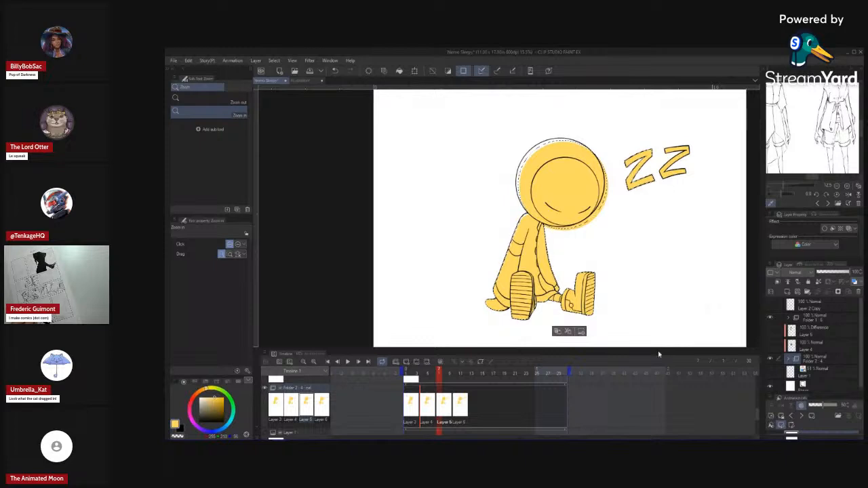
{"action": "key", "text": "ctrl+d"}
{"action": "left_click_drag", "start_coordinate": [758, 416], "coordinate": [758, 406]}
{"action": "left_click", "coordinate": [445, 405]}
{"action": "key", "text": "w"}
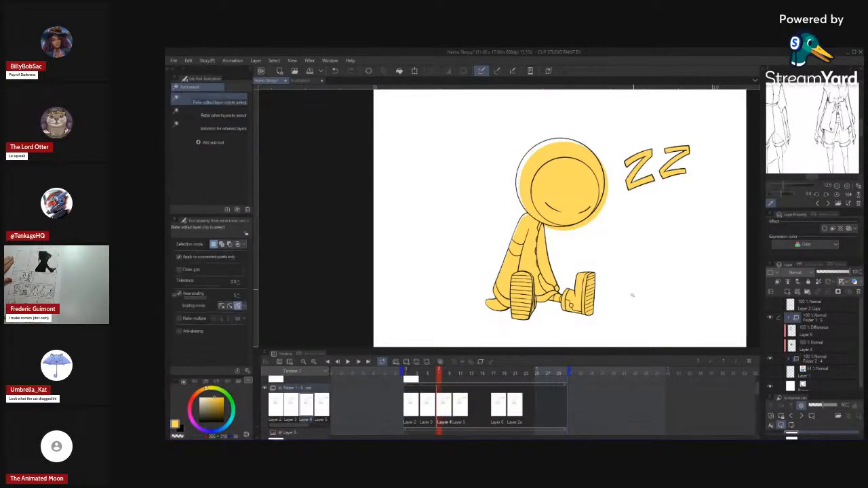
{"action": "left_click", "coordinate": [625, 332]}
{"action": "mouse_move", "coordinate": [617, 295]}
{"action": "left_mouse_down"}
{"action": "mouse_move", "coordinate": [616, 275]}
{"action": "mouse_move", "coordinate": [614, 304]}
{"action": "mouse_move", "coordinate": [630, 269]}
{"action": "mouse_move", "coordinate": [622, 300]}
{"action": "mouse_move", "coordinate": [610, 295]}
{"action": "mouse_move", "coordinate": [623, 297]}
{"action": "left_mouse_up"}
{"action": "key", "text": "ctrl+space"}
- Delete the yellow spilling outside the selected outline on the Layer 5 color cel
{"action": "left_click_drag", "start_coordinate": [757, 386], "coordinate": [750, 413]}
{"action": "left_click", "coordinate": [442, 404]}
{"action": "key", "text": "Delete"}
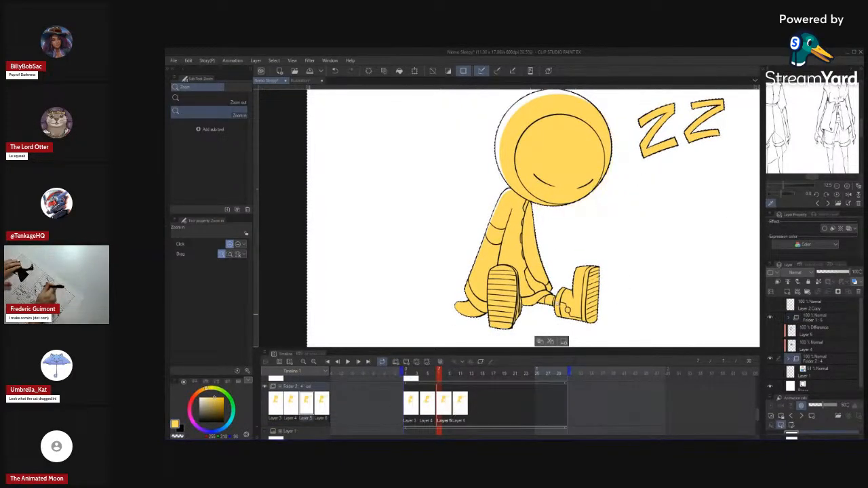
- Fill the white gap along the back of the hood with yellow on the Layer 5 color cel and deselect
{"action": "left_click_drag", "start_coordinate": [586, 259], "coordinate": [573, 313]}
{"action": "left_click_drag", "start_coordinate": [545, 211], "coordinate": [583, 211]}
{"action": "left_click", "coordinate": [495, 213]}
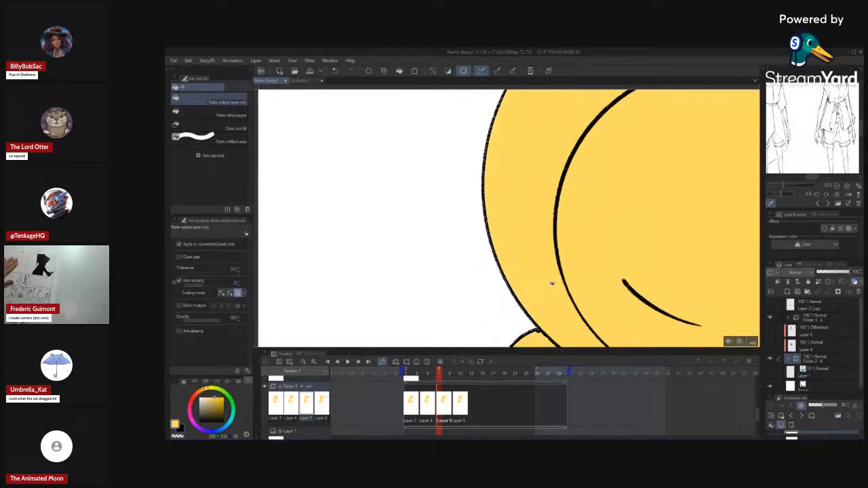
{"action": "left_click_drag", "start_coordinate": [555, 296], "coordinate": [545, 273]}
{"action": "left_click_drag", "start_coordinate": [599, 275], "coordinate": [570, 276]}
{"action": "key", "text": "ctrl+d"}
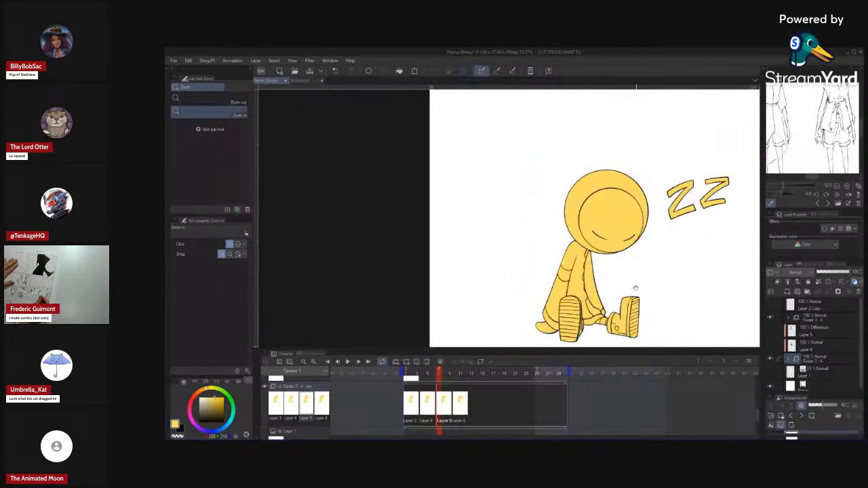
{"action": "left_click_drag", "start_coordinate": [633, 290], "coordinate": [590, 278]}
{"action": "left_click_drag", "start_coordinate": [589, 281], "coordinate": [603, 291]}
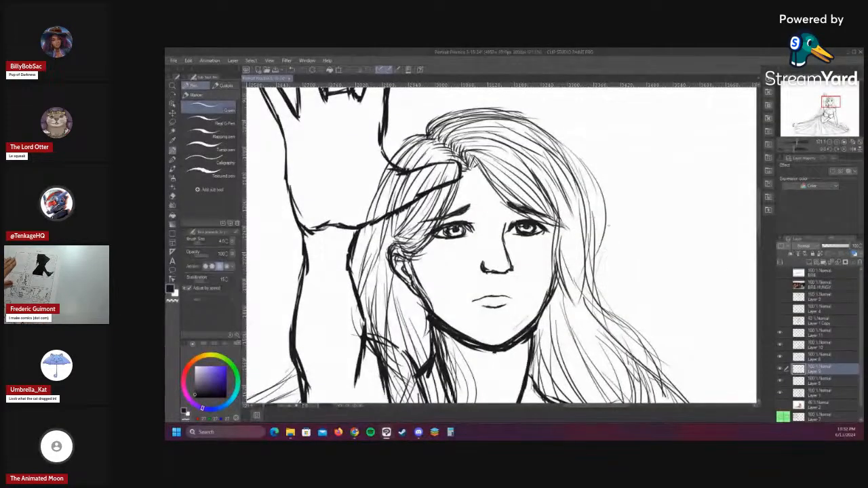
- In the portrait practice, toggle the facial-features layer and the two layers above it to check what each contains
{"action": "left_click", "coordinate": [779, 381]}
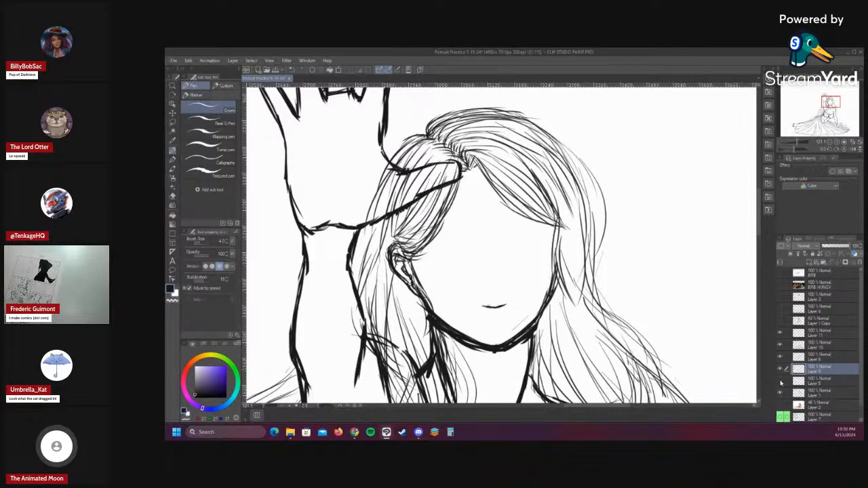
{"action": "left_click", "coordinate": [780, 380]}
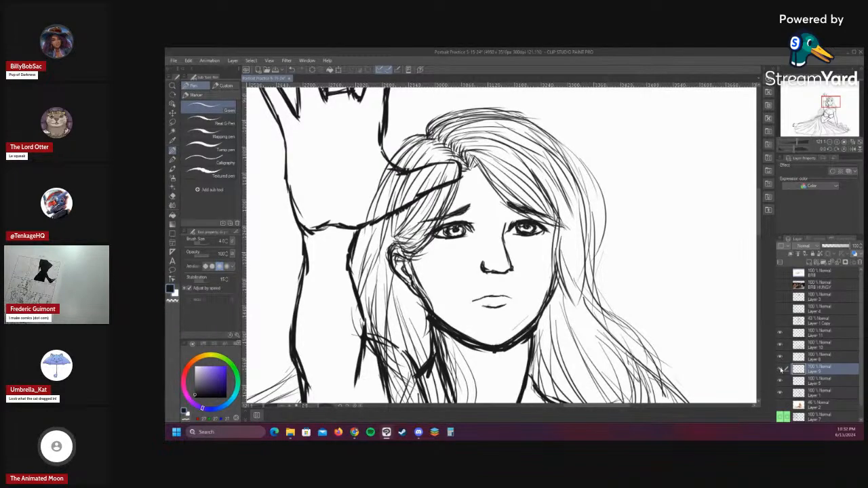
{"action": "left_click", "coordinate": [780, 369]}
{"action": "left_click", "coordinate": [780, 369]}
{"action": "left_click", "coordinate": [780, 357]}
{"action": "left_click", "coordinate": [779, 358]}
- On the second layer above the facial features, draw extra long hair strands falling beside the cheek and shoulder
{"action": "left_click", "coordinate": [827, 360]}
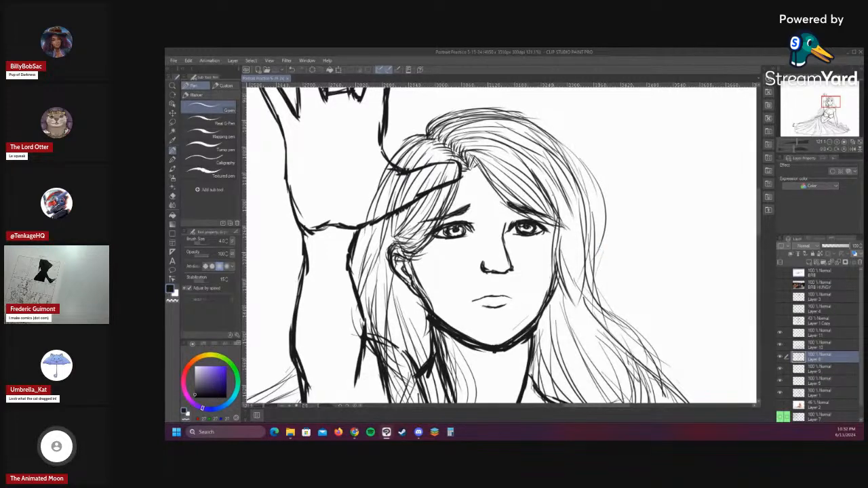
{"action": "mouse_move", "coordinate": [571, 218]}
{"action": "left_mouse_down"}
{"action": "mouse_move", "coordinate": [575, 266]}
{"action": "mouse_move", "coordinate": [558, 295]}
{"action": "left_mouse_up"}
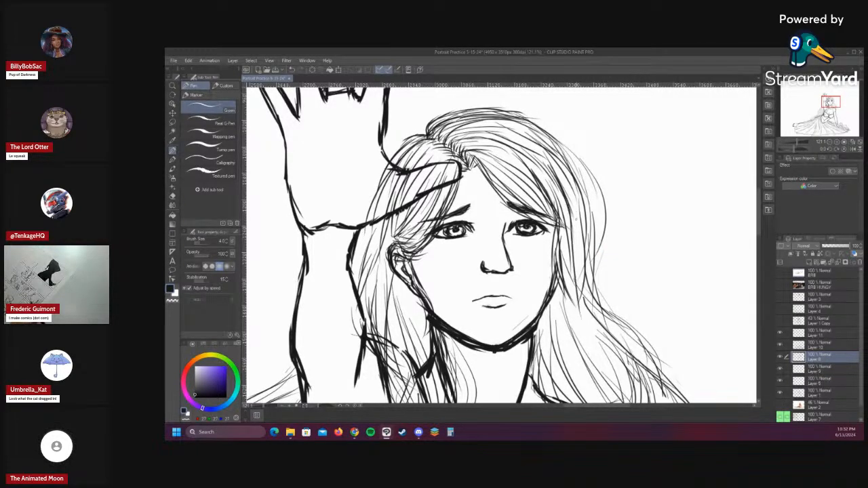
{"action": "left_click_drag", "start_coordinate": [576, 223], "coordinate": [603, 341]}
{"action": "left_click_drag", "start_coordinate": [568, 173], "coordinate": [582, 286]}
{"action": "left_click_drag", "start_coordinate": [584, 264], "coordinate": [595, 344]}
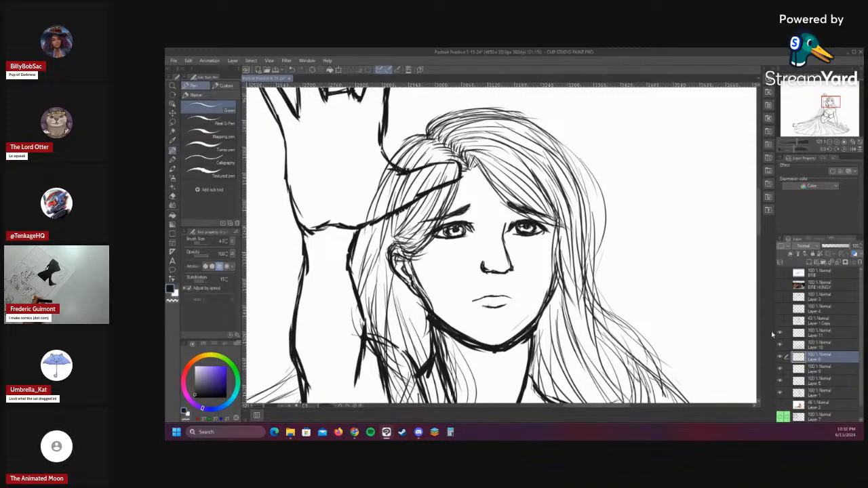
{"action": "key", "text": "ctrl+space"}
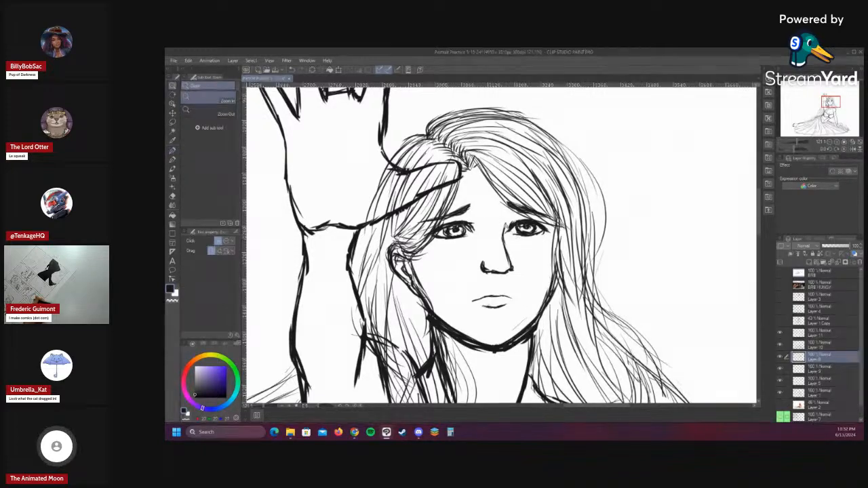
{"action": "left_click_drag", "start_coordinate": [500, 225], "coordinate": [421, 227]}
{"action": "left_click_drag", "start_coordinate": [548, 217], "coordinate": [529, 217]}
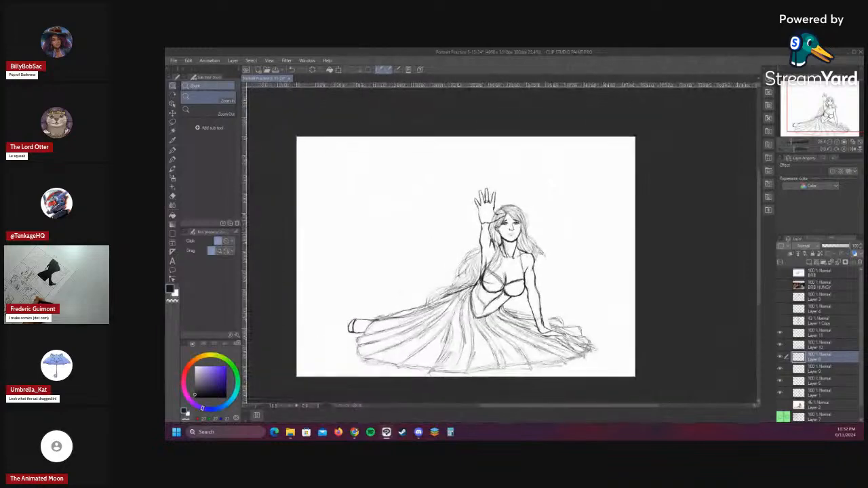
{"action": "left_click_drag", "start_coordinate": [493, 345], "coordinate": [510, 346]}
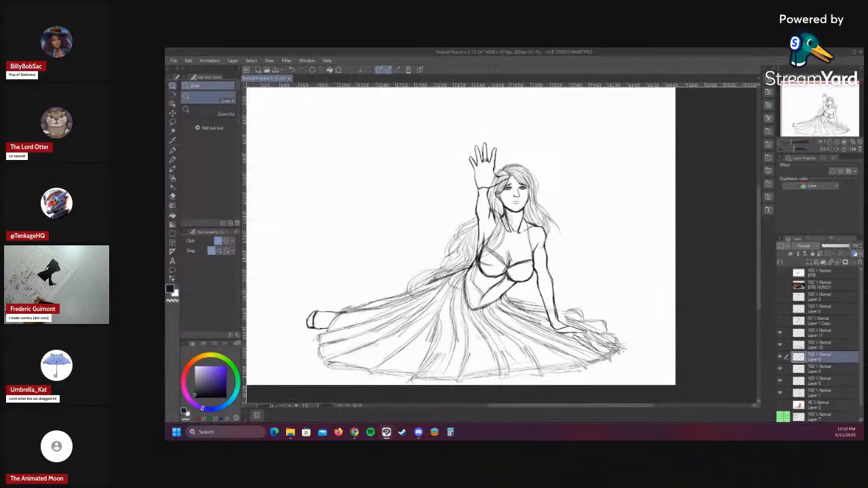
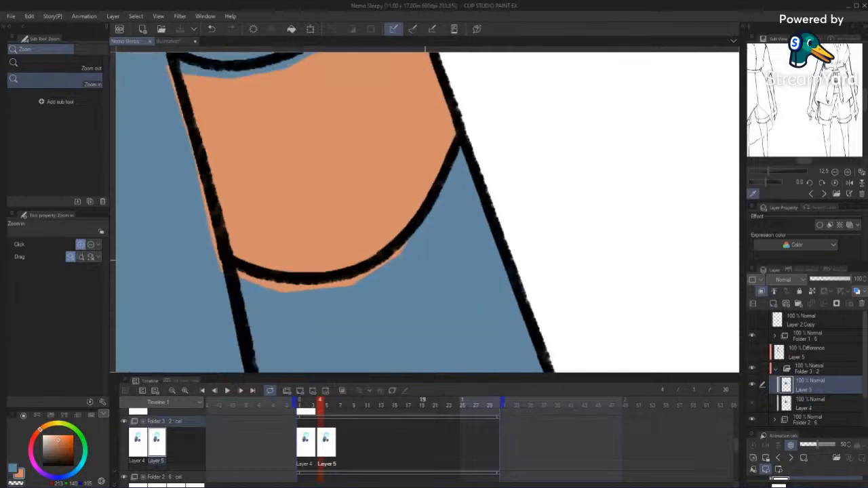
- On the sleeping character's Layer 5 color cel in Folder 3, paint blue over the orange spilling past the sleeve band's lower and side outlines
{"action": "left_click_drag", "start_coordinate": [355, 260], "coordinate": [465, 256]}
{"action": "key", "text": "x"}
{"action": "left_click_drag", "start_coordinate": [474, 292], "coordinate": [503, 282]}
{"action": "mouse_move", "coordinate": [366, 261]}
{"action": "left_mouse_down"}
{"action": "mouse_move", "coordinate": [431, 276]}
{"action": "mouse_move", "coordinate": [536, 242]}
{"action": "mouse_move", "coordinate": [541, 249]}
{"action": "mouse_move", "coordinate": [542, 217]}
{"action": "left_mouse_up"}
{"action": "scroll", "coordinate": [543, 258], "scroll_direction": "down", "scroll_amount": 1}
{"action": "left_click_drag", "start_coordinate": [544, 257], "coordinate": [552, 258]}
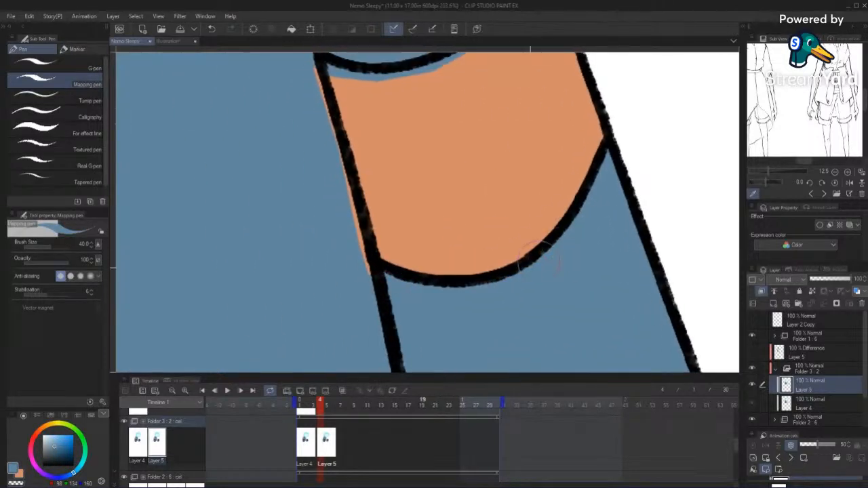
{"action": "left_click_drag", "start_coordinate": [465, 299], "coordinate": [483, 315]}
{"action": "left_click_drag", "start_coordinate": [324, 72], "coordinate": [390, 299]}
- Fill the blue gap along the upper outline of the sleeve band with orange on the Layer 5 color cel
{"action": "key", "text": "h"}
{"action": "left_click_drag", "start_coordinate": [491, 241], "coordinate": [477, 310]}
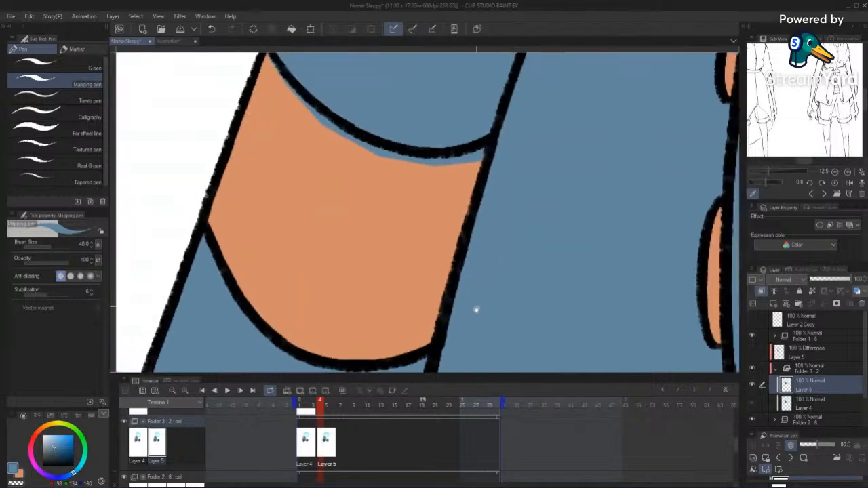
{"action": "left_click_drag", "start_coordinate": [468, 272], "coordinate": [489, 290]}
{"action": "key", "text": "x"}
{"action": "mouse_move", "coordinate": [332, 139]}
{"action": "left_mouse_down"}
{"action": "mouse_move", "coordinate": [293, 91]}
{"action": "mouse_move", "coordinate": [357, 155]}
{"action": "mouse_move", "coordinate": [498, 178]}
{"action": "mouse_move", "coordinate": [467, 188]}
{"action": "mouse_move", "coordinate": [453, 185]}
{"action": "mouse_move", "coordinate": [508, 168]}
{"action": "mouse_move", "coordinate": [522, 217]}
{"action": "left_mouse_up"}
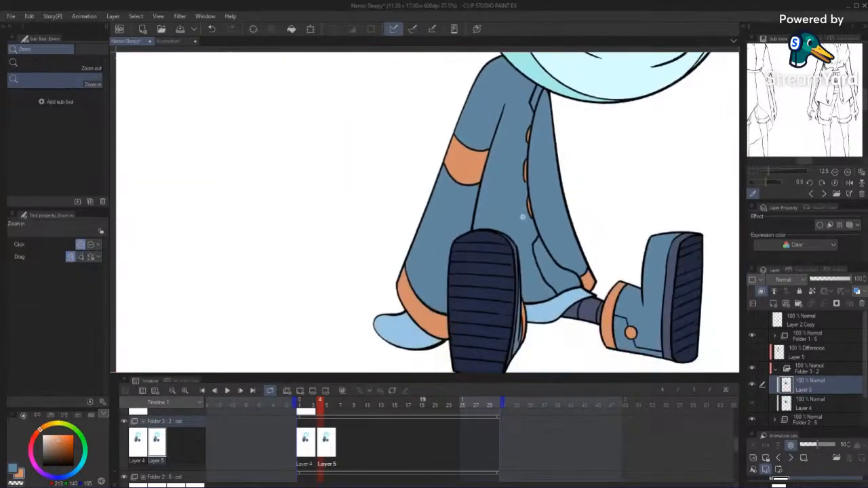
{"action": "left_click_drag", "start_coordinate": [609, 316], "coordinate": [536, 244]}
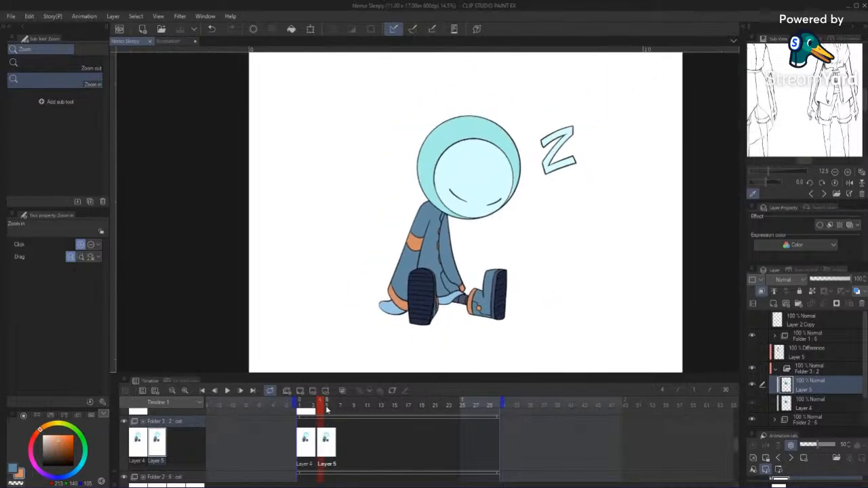
- Duplicate the Layer 5 color cel in Folder 3 and assign the copy to frame 7 of the timeline
{"action": "left_click_drag", "start_coordinate": [327, 407], "coordinate": [323, 445]}
{"action": "key", "text": "ctrl+v"}
{"action": "left_click", "coordinate": [342, 447]}
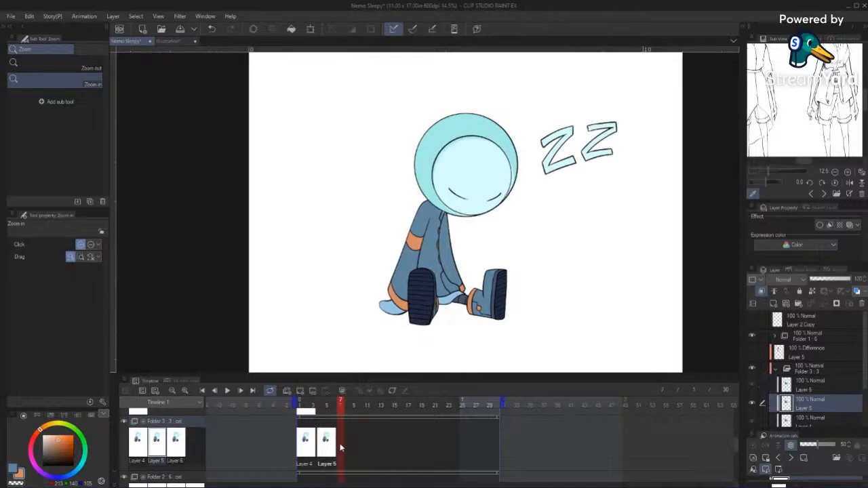
{"action": "right_click", "coordinate": [338, 443]}
{"action": "left_click", "coordinate": [372, 326]}
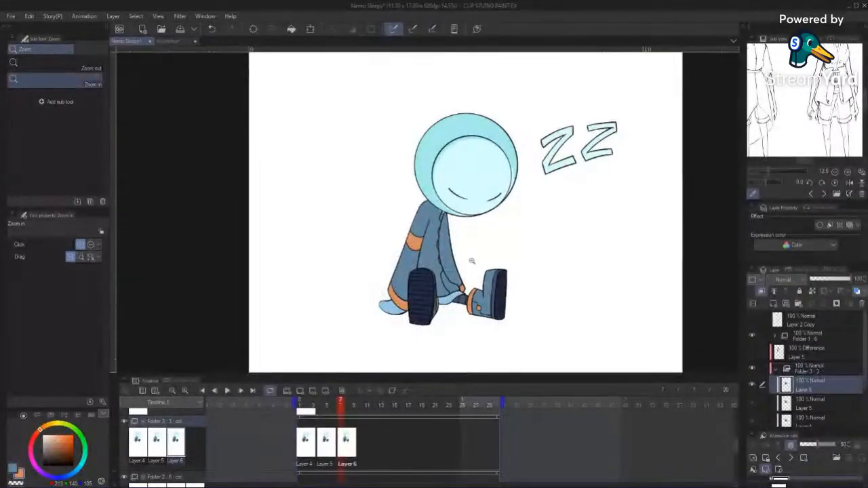
- On the frame 7 color cel in Folder 3, paint sampled coat blue over the teal spilling below the head onto the collar and shoulder
{"action": "left_click", "coordinate": [477, 226]}
{"action": "left_click_drag", "start_coordinate": [477, 226], "coordinate": [443, 259]}
{"action": "key", "text": "h"}
{"action": "left_click_drag", "start_coordinate": [459, 331], "coordinate": [491, 288]}
{"action": "left_click_drag", "start_coordinate": [426, 244], "coordinate": [426, 285]}
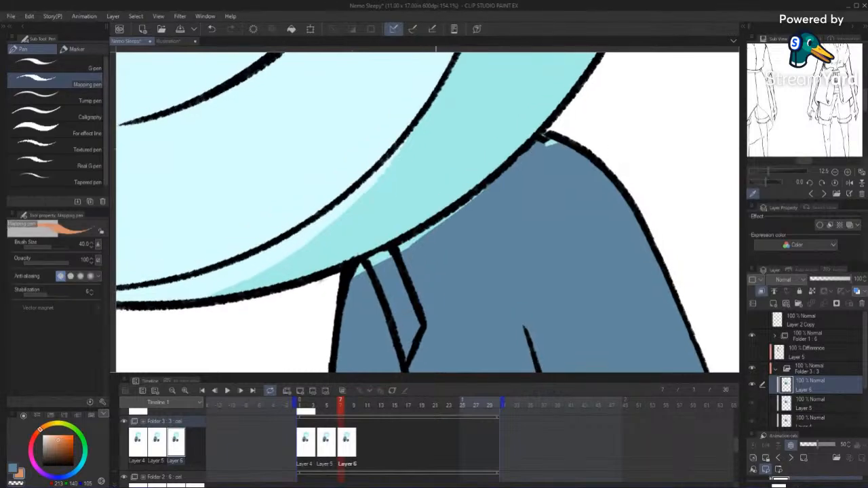
{"action": "left_click", "coordinate": [464, 301], "text": "alt"}
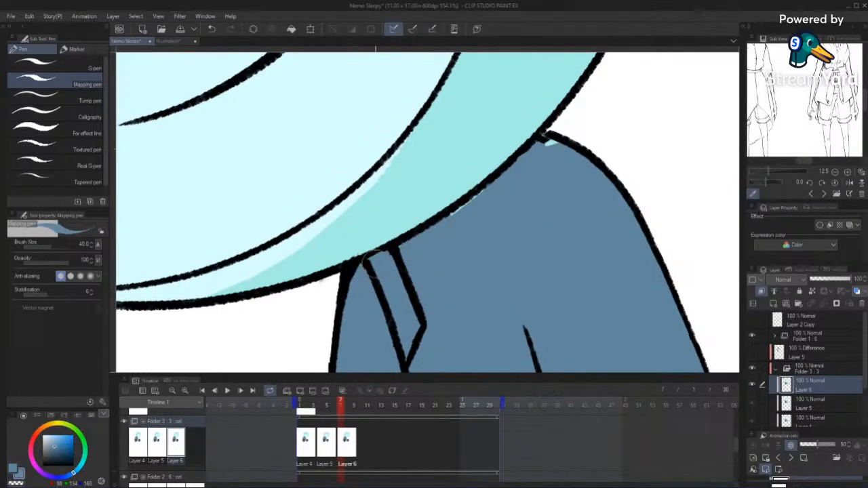
{"action": "mouse_move", "coordinate": [437, 227]}
{"action": "left_mouse_down"}
{"action": "mouse_move", "coordinate": [542, 161]}
{"action": "mouse_move", "coordinate": [544, 141]}
{"action": "mouse_move", "coordinate": [550, 183]}
{"action": "left_mouse_up"}
{"action": "key", "text": "ctrl+space"}
{"action": "key", "text": "h"}
{"action": "key", "text": "h"}
{"action": "left_click_drag", "start_coordinate": [523, 223], "coordinate": [508, 248]}
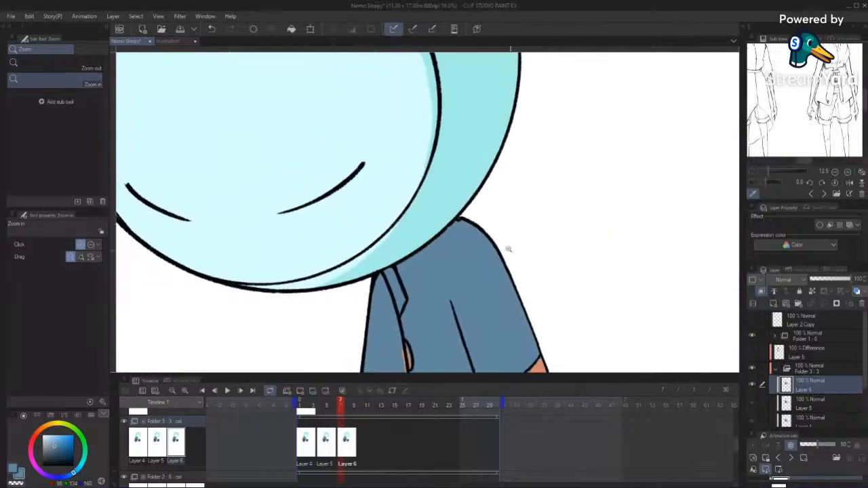
- Erase the line stub where the shoulder meets the head outline on the Folder 1 line cel at frame 7
{"action": "left_click_drag", "start_coordinate": [464, 232], "coordinate": [495, 235]}
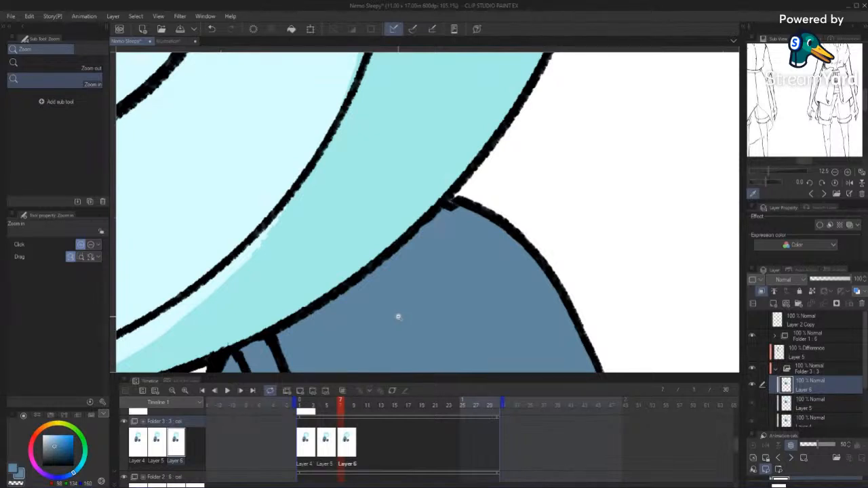
{"action": "left_click_drag", "start_coordinate": [512, 291], "coordinate": [519, 197]}
{"action": "left_click_drag", "start_coordinate": [511, 250], "coordinate": [513, 270]}
{"action": "key", "text": "b"}
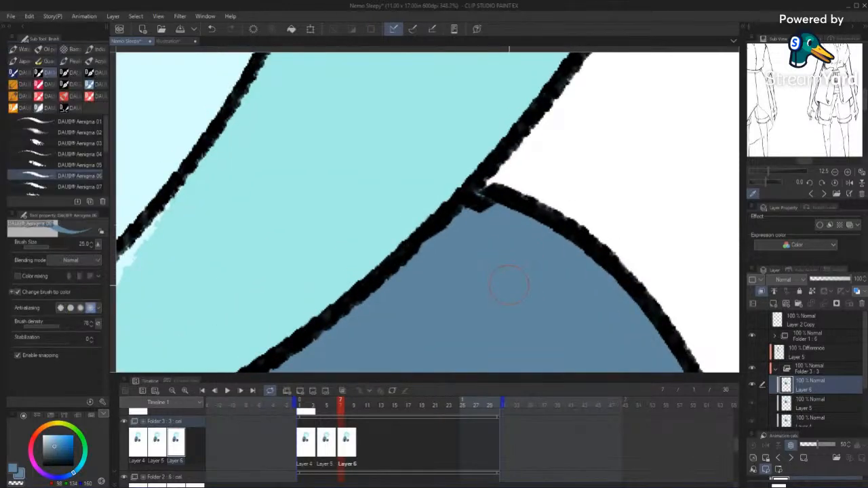
{"action": "key", "text": "c"}
{"action": "left_click_drag", "start_coordinate": [476, 198], "coordinate": [490, 217]}
{"action": "key", "text": "ctrl+z"}
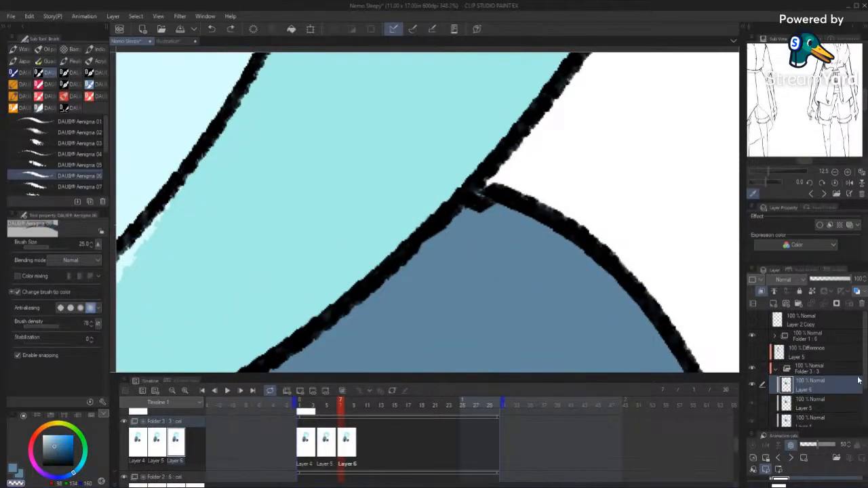
{"action": "left_click_drag", "start_coordinate": [864, 374], "coordinate": [864, 357]}
{"action": "left_click_drag", "start_coordinate": [737, 439], "coordinate": [734, 425]}
{"action": "left_click", "coordinate": [343, 438]}
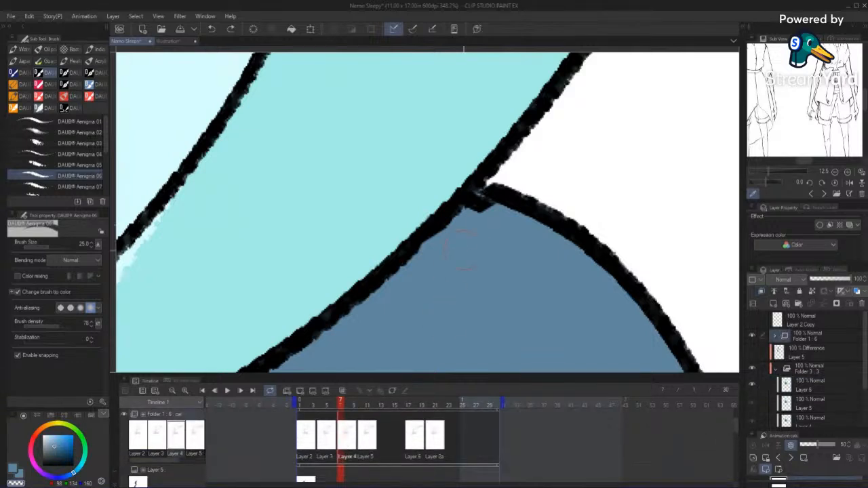
{"action": "left_click_drag", "start_coordinate": [479, 219], "coordinate": [488, 209]}
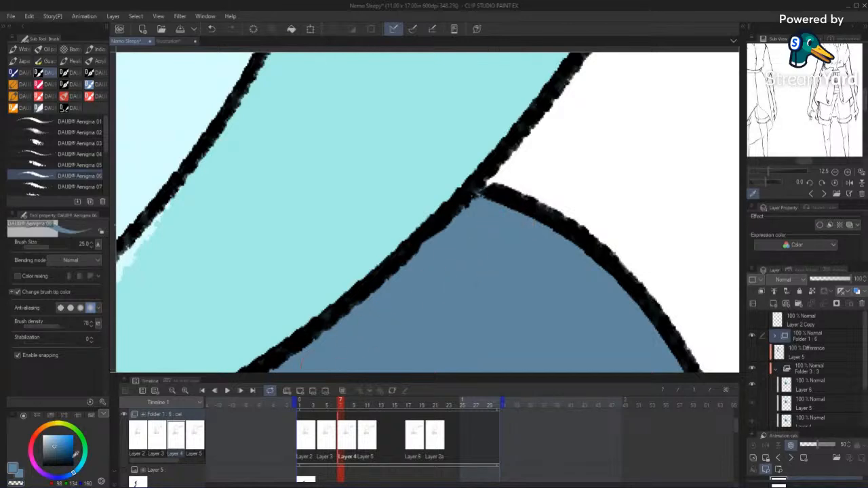
- Paint black over the junction of the head and shoulder outlines to close the gap in the line
{"action": "left_click_drag", "start_coordinate": [73, 458], "coordinate": [42, 466]}
{"action": "left_click_drag", "start_coordinate": [488, 184], "coordinate": [479, 185]}
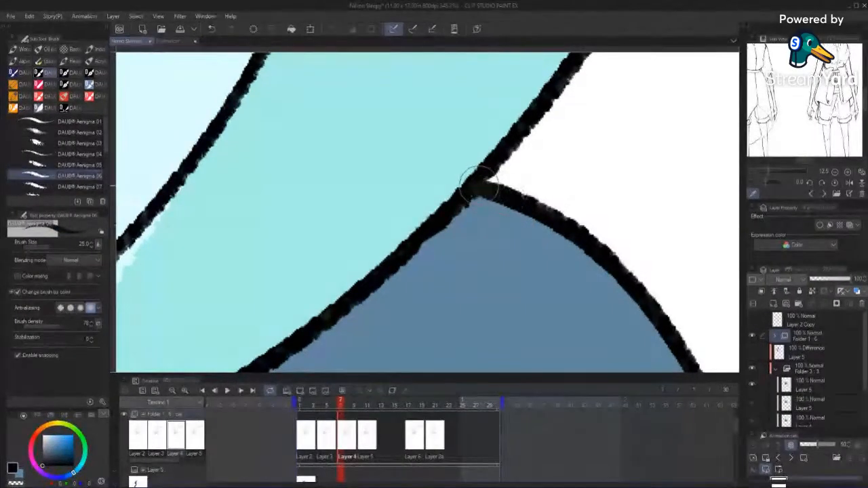
{"action": "key", "text": "ctrl+space"}
{"action": "mouse_move", "coordinate": [544, 277]}
{"action": "left_mouse_down"}
{"action": "mouse_move", "coordinate": [536, 300]}
{"action": "mouse_move", "coordinate": [551, 267]}
{"action": "mouse_move", "coordinate": [534, 333]}
{"action": "left_mouse_up"}
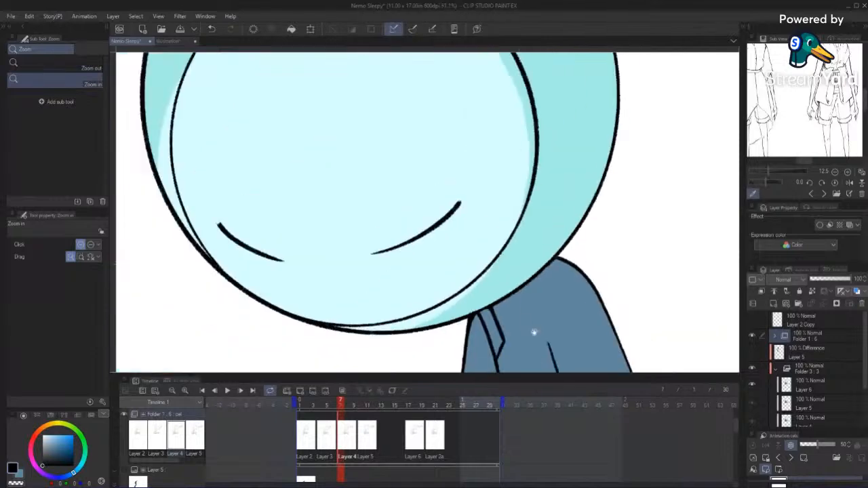
- Switch to the Layer 6 color cel in Folder 3 and fill the top coat button's blue gap with sampled orange
{"action": "left_click_drag", "start_coordinate": [550, 296], "coordinate": [505, 318]}
{"action": "left_click_drag", "start_coordinate": [495, 319], "coordinate": [539, 275]}
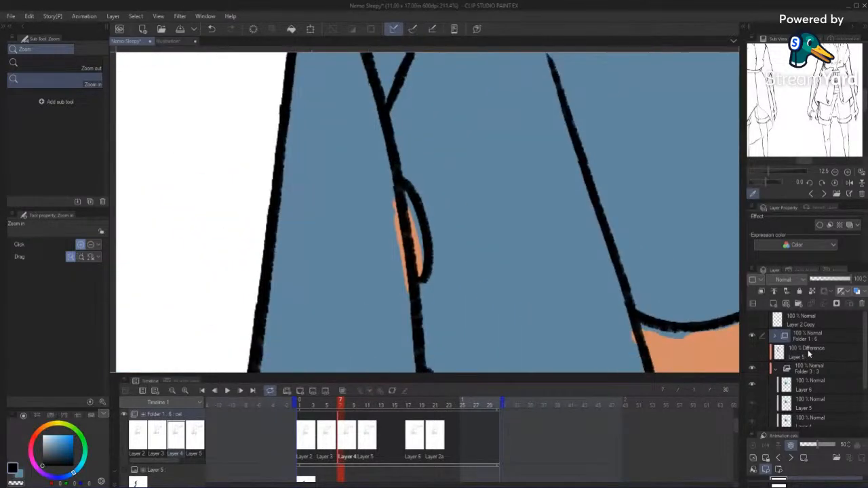
{"action": "scroll", "coordinate": [732, 428], "scroll_direction": "down", "scroll_amount": 3}
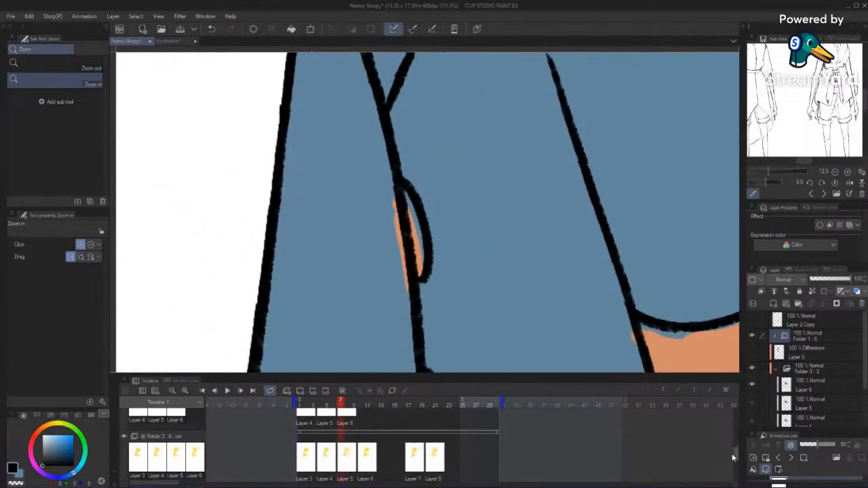
{"action": "left_click_drag", "start_coordinate": [737, 444], "coordinate": [736, 441]}
{"action": "left_click", "coordinate": [346, 448]}
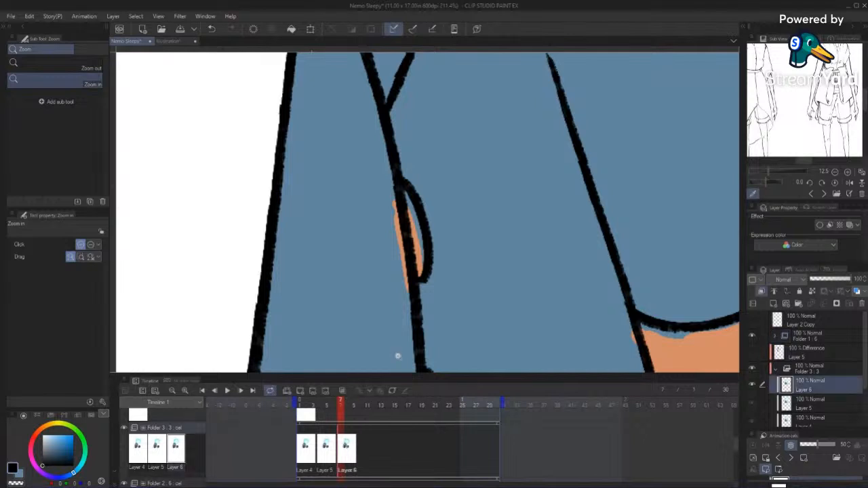
{"action": "left_click_drag", "start_coordinate": [397, 208], "coordinate": [432, 217]}
{"action": "key", "text": "p"}
{"action": "left_click", "coordinate": [427, 246], "text": "alt"}
{"action": "mouse_move", "coordinate": [410, 182]}
{"action": "left_mouse_down"}
{"action": "mouse_move", "coordinate": [432, 307]}
{"action": "mouse_move", "coordinate": [437, 249]}
{"action": "left_mouse_up"}
- Paint blue over the orange spilling outside the top button and touch up the orange inside its outline
{"action": "key", "text": "x"}
{"action": "left_click_drag", "start_coordinate": [387, 137], "coordinate": [415, 302]}
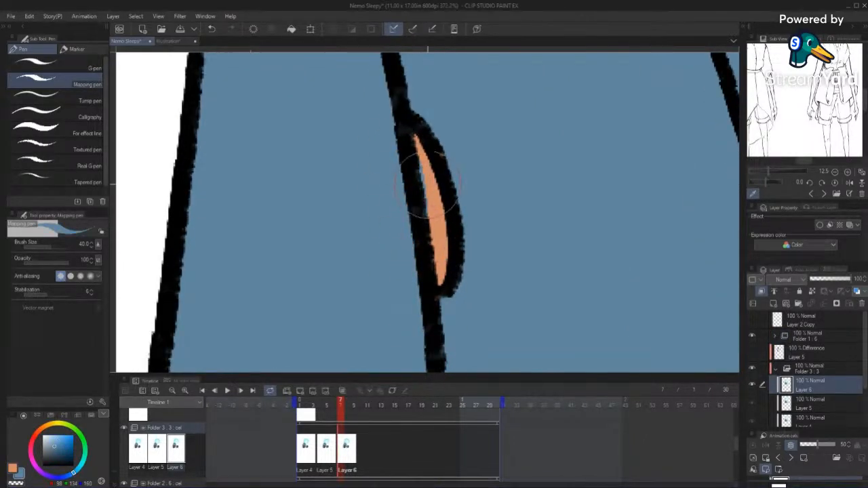
{"action": "key", "text": "x"}
{"action": "key", "text": "x"}
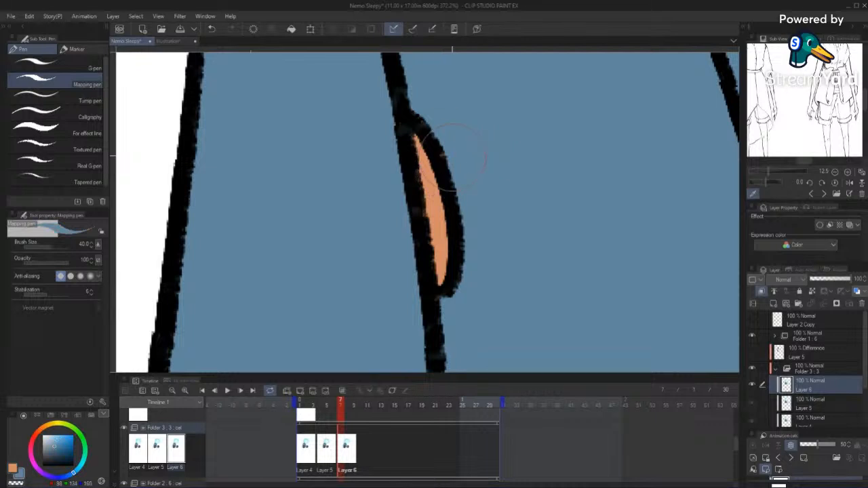
{"action": "left_click_drag", "start_coordinate": [465, 116], "coordinate": [462, 250]}
{"action": "left_click_drag", "start_coordinate": [462, 177], "coordinate": [468, 95]}
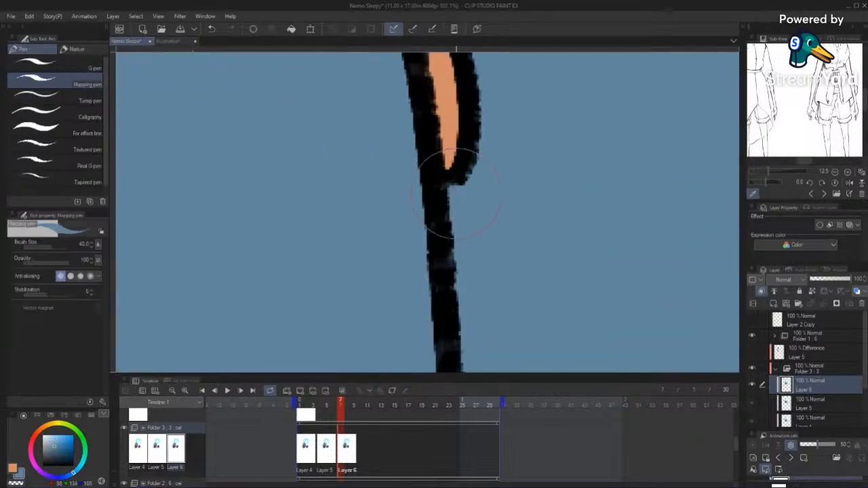
- Fill the middle button out to its outline with orange and cover the orange spilling outside it with blue
{"action": "left_click_drag", "start_coordinate": [473, 171], "coordinate": [480, 261]}
{"action": "left_click_drag", "start_coordinate": [477, 296], "coordinate": [497, 207]}
{"action": "scroll", "coordinate": [522, 203], "scroll_direction": "down", "scroll_amount": 1}
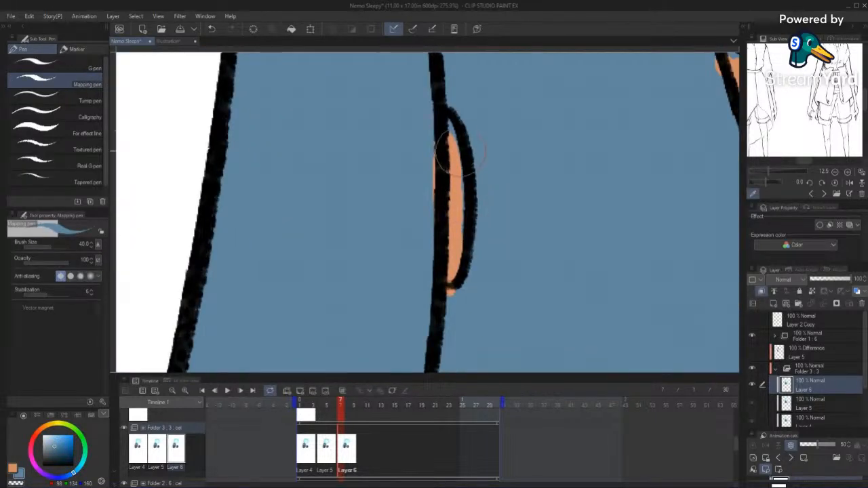
{"action": "key", "text": "x"}
{"action": "key", "text": "x"}
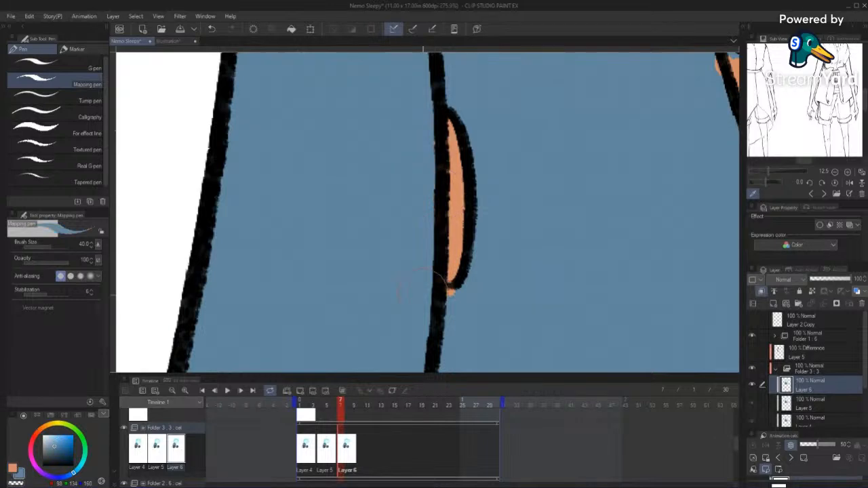
{"action": "mouse_move", "coordinate": [443, 297]}
{"action": "left_mouse_down"}
{"action": "mouse_move", "coordinate": [462, 306]}
{"action": "mouse_move", "coordinate": [460, 184]}
{"action": "left_mouse_up"}
- Fill the gap at the upper tip of the lowest coat button with orange on the Layer 6 color cel
{"action": "scroll", "coordinate": [469, 298], "scroll_direction": "down", "scroll_amount": 2}
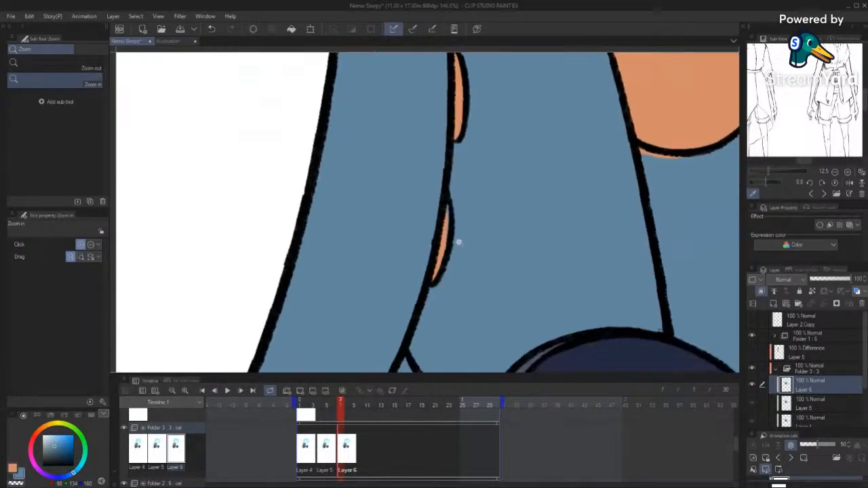
{"action": "scroll", "coordinate": [447, 248], "scroll_direction": "up", "scroll_amount": 1}
{"action": "key", "text": "x"}
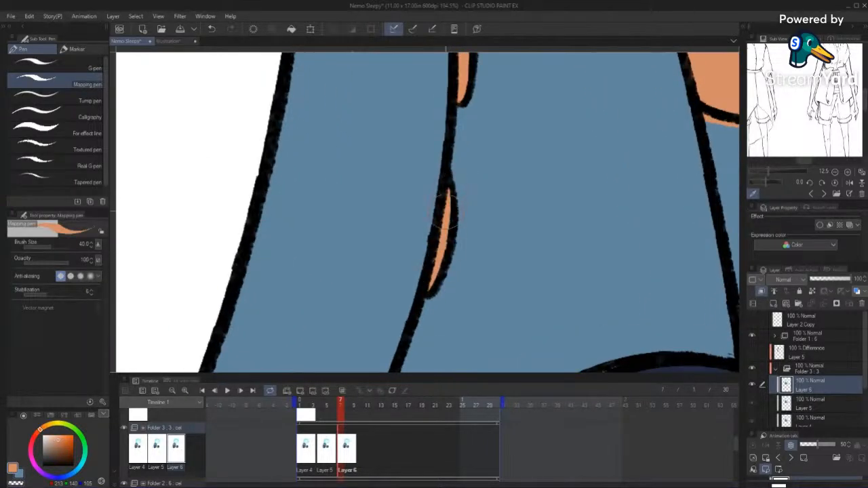
{"action": "left_click_drag", "start_coordinate": [479, 275], "coordinate": [529, 357]}
{"action": "key", "text": "h"}
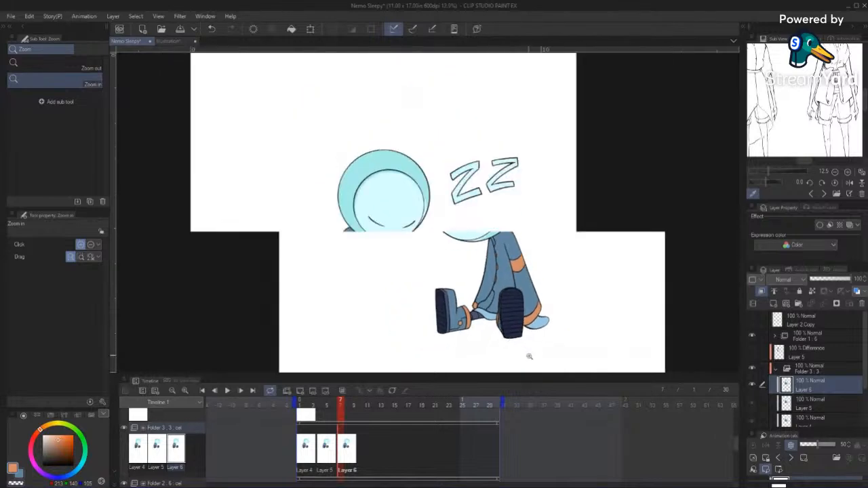
- On the Folder 2 cel at frame 7, fill the white gap along the edge of the light blue tail behind the coat with yellow
{"action": "left_click_drag", "start_coordinate": [377, 322], "coordinate": [447, 319]}
{"action": "left_click_drag", "start_coordinate": [395, 304], "coordinate": [614, 276]}
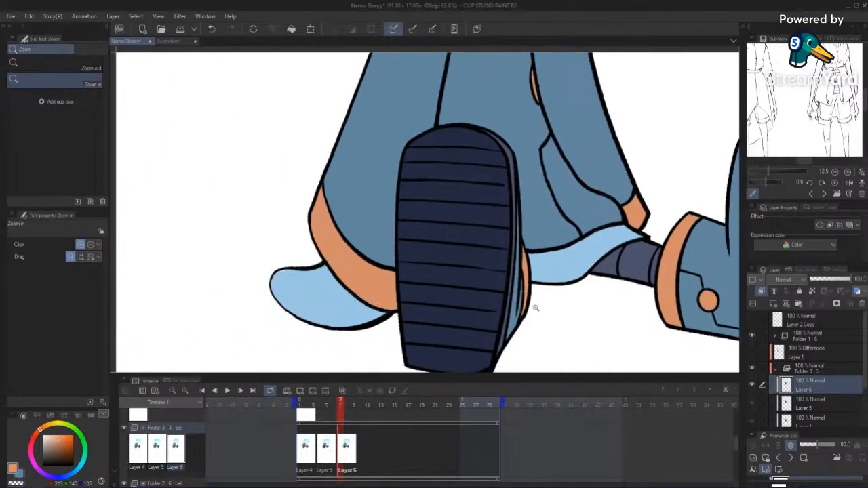
{"action": "left_click_drag", "start_coordinate": [525, 232], "coordinate": [517, 243]}
{"action": "left_click_drag", "start_coordinate": [328, 276], "coordinate": [401, 286]}
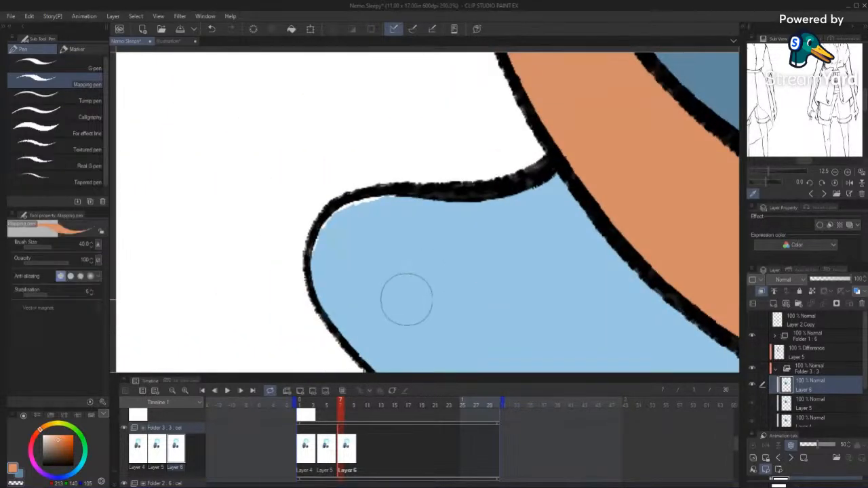
{"action": "left_click_drag", "start_coordinate": [425, 257], "coordinate": [410, 285]}
{"action": "left_click_drag", "start_coordinate": [736, 447], "coordinate": [734, 459]}
{"action": "left_click", "coordinate": [345, 451]}
{"action": "left_click_drag", "start_coordinate": [406, 309], "coordinate": [434, 292]}
{"action": "left_click", "coordinate": [436, 277], "text": "alt"}
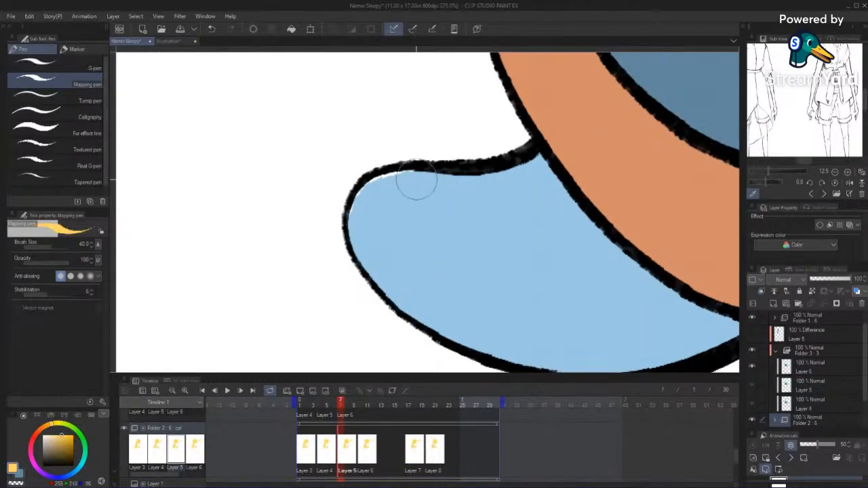
{"action": "mouse_move", "coordinate": [417, 179]}
{"action": "left_mouse_down"}
{"action": "mouse_move", "coordinate": [390, 176]}
{"action": "mouse_move", "coordinate": [363, 195]}
{"action": "mouse_move", "coordinate": [356, 216]}
{"action": "left_mouse_up"}
{"action": "left_click_drag", "start_coordinate": [493, 282], "coordinate": [403, 291]}
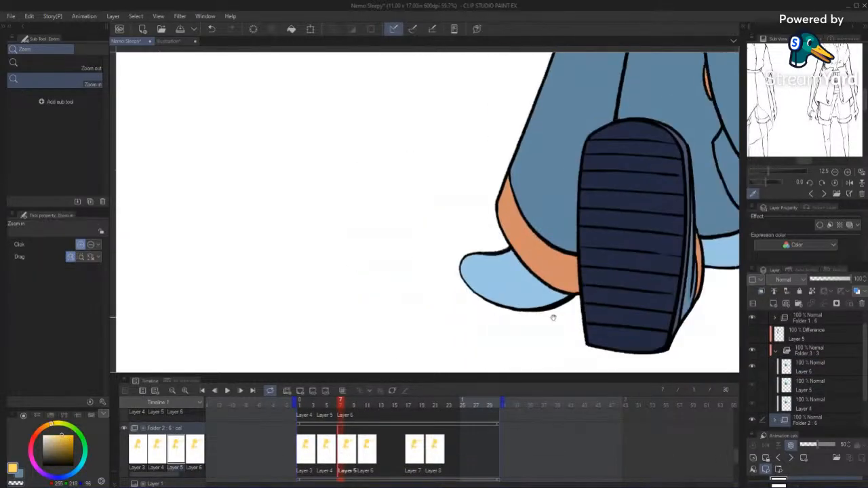
- Examine the boots, coat and lower edge of the head at frame 7 for remaining color gaps and spills
{"action": "left_click_drag", "start_coordinate": [552, 316], "coordinate": [426, 311]}
{"action": "left_click_drag", "start_coordinate": [539, 286], "coordinate": [516, 334]}
{"action": "left_click_drag", "start_coordinate": [556, 298], "coordinate": [523, 300]}
{"action": "left_click_drag", "start_coordinate": [522, 278], "coordinate": [495, 339]}
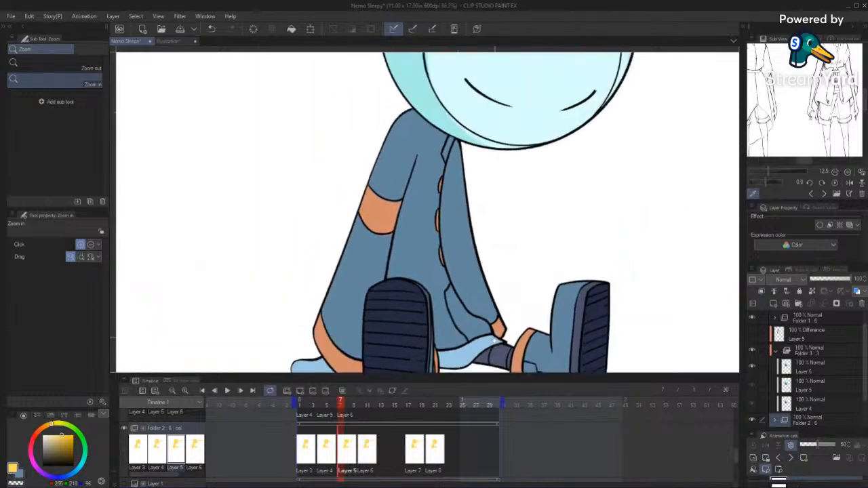
{"action": "left_click_drag", "start_coordinate": [505, 240], "coordinate": [461, 243]}
{"action": "left_click_drag", "start_coordinate": [469, 197], "coordinate": [523, 200]}
{"action": "key", "text": "h"}
{"action": "left_click_drag", "start_coordinate": [501, 264], "coordinate": [551, 285]}
{"action": "left_click_drag", "start_coordinate": [453, 218], "coordinate": [502, 224]}
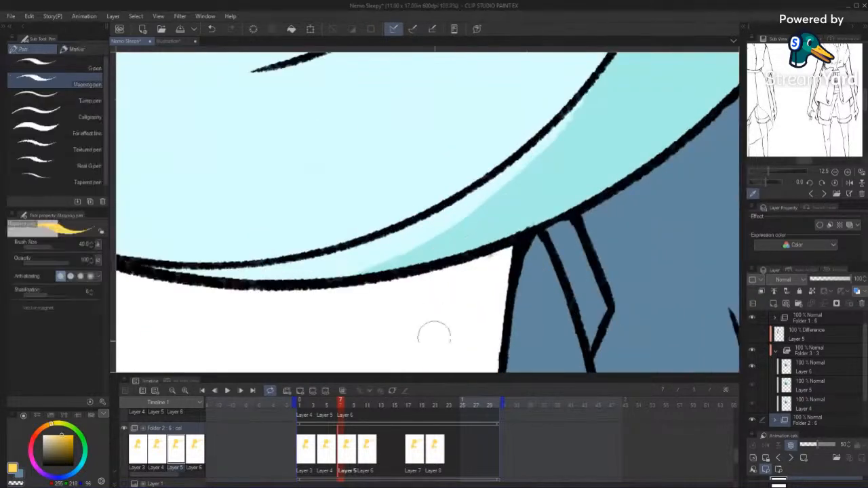
- On the Folder 3 cel at frame 7, cover the pale blue spilling over the lower rim of the head with the rim's teal
{"action": "scroll", "coordinate": [732, 453], "scroll_direction": "up", "scroll_amount": 2}
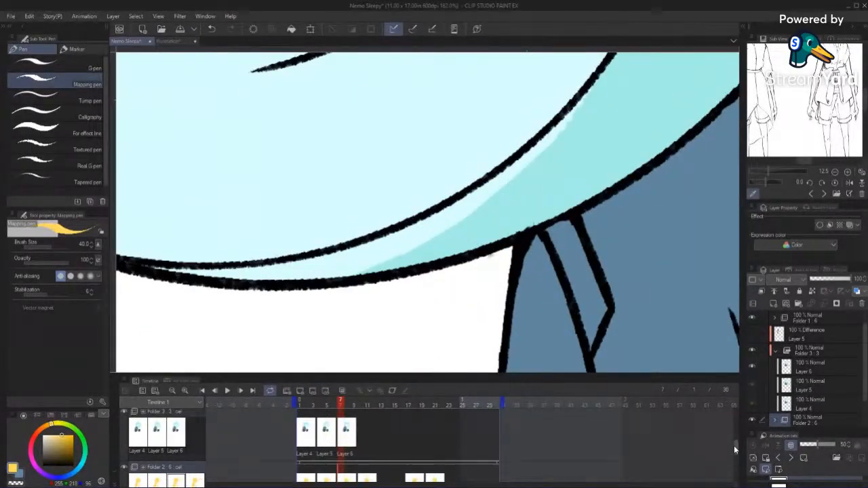
{"action": "left_click", "coordinate": [373, 440]}
{"action": "left_click", "coordinate": [498, 221], "text": "alt"}
{"action": "mouse_move", "coordinate": [571, 117]}
{"action": "left_mouse_down"}
{"action": "mouse_move", "coordinate": [468, 204]}
{"action": "mouse_move", "coordinate": [406, 239]}
{"action": "left_mouse_up"}
{"action": "mouse_move", "coordinate": [416, 243]}
{"action": "left_mouse_down"}
{"action": "mouse_move", "coordinate": [520, 222]}
{"action": "mouse_move", "coordinate": [434, 242]}
{"action": "mouse_move", "coordinate": [507, 229]}
{"action": "mouse_move", "coordinate": [488, 236]}
{"action": "mouse_move", "coordinate": [345, 255]}
{"action": "mouse_move", "coordinate": [265, 238]}
{"action": "left_mouse_up"}
{"action": "left_click_drag", "start_coordinate": [597, 187], "coordinate": [467, 262]}
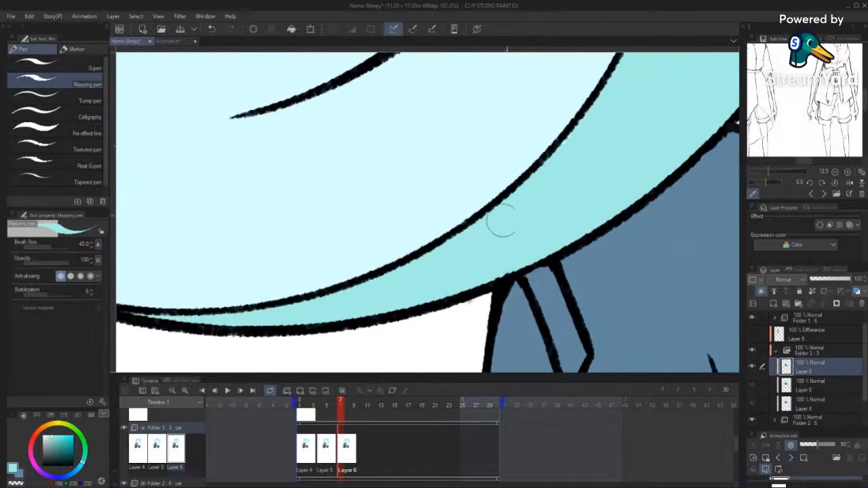
{"action": "left_click_drag", "start_coordinate": [600, 103], "coordinate": [462, 206]}
- Cover the teal showing inside the face's side outline with the face's pale blue
{"action": "key", "text": "ctrl+space"}
{"action": "left_click_drag", "start_coordinate": [358, 224], "coordinate": [376, 207]}
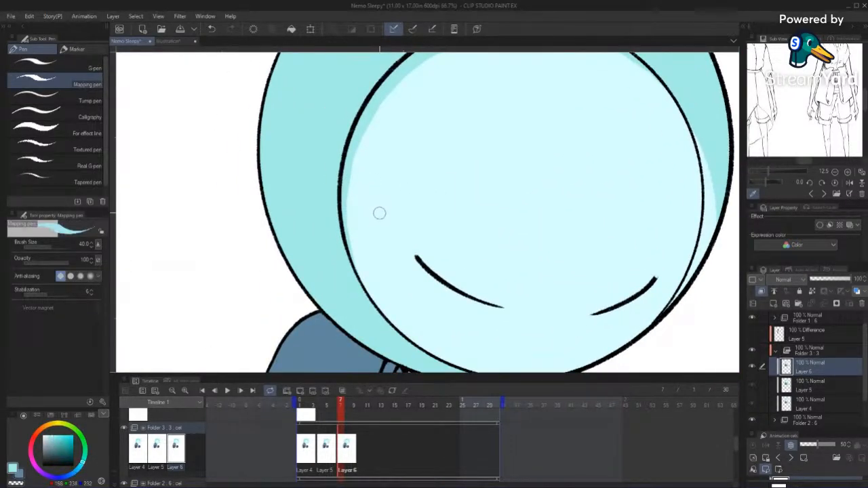
{"action": "mouse_move", "coordinate": [358, 134]}
{"action": "left_mouse_down"}
{"action": "mouse_move", "coordinate": [353, 223]}
{"action": "mouse_move", "coordinate": [381, 221]}
{"action": "left_mouse_up"}
{"action": "left_click_drag", "start_coordinate": [357, 265], "coordinate": [352, 218]}
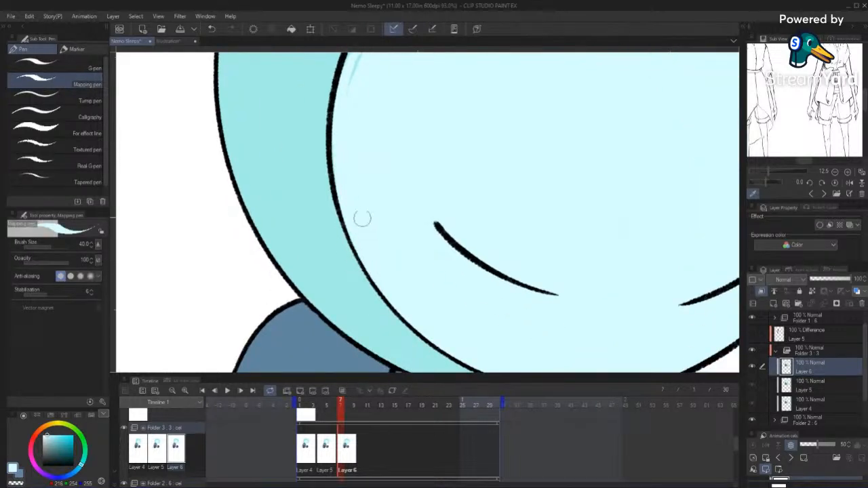
{"action": "mouse_move", "coordinate": [355, 116]}
{"action": "left_mouse_down"}
{"action": "mouse_move", "coordinate": [360, 183]}
{"action": "mouse_move", "coordinate": [350, 263]}
{"action": "mouse_move", "coordinate": [347, 216]}
{"action": "mouse_move", "coordinate": [352, 254]}
{"action": "mouse_move", "coordinate": [339, 242]}
{"action": "mouse_move", "coordinate": [396, 188]}
{"action": "left_mouse_up"}
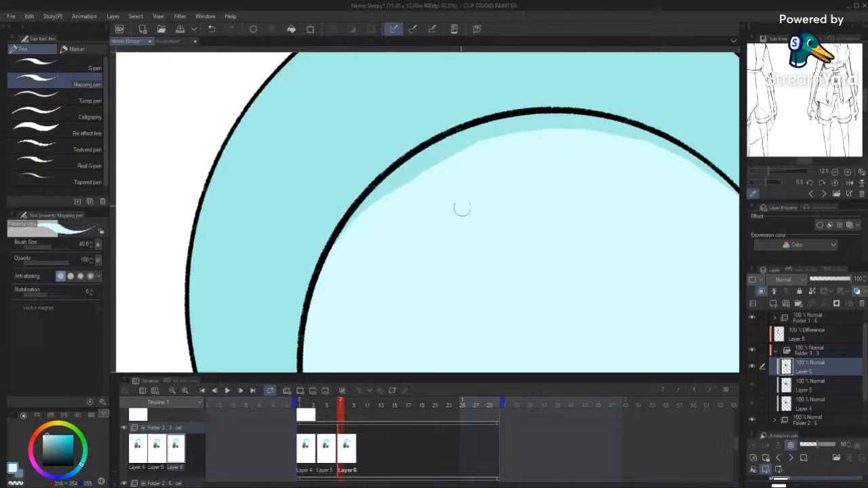
- Fill the teal gaps beneath the face's upper outline with pale blue, working across to the opposite side of the arc
{"action": "mouse_move", "coordinate": [619, 139]}
{"action": "left_mouse_down"}
{"action": "mouse_move", "coordinate": [532, 120]}
{"action": "mouse_move", "coordinate": [439, 141]}
{"action": "mouse_move", "coordinate": [350, 232]}
{"action": "left_mouse_up"}
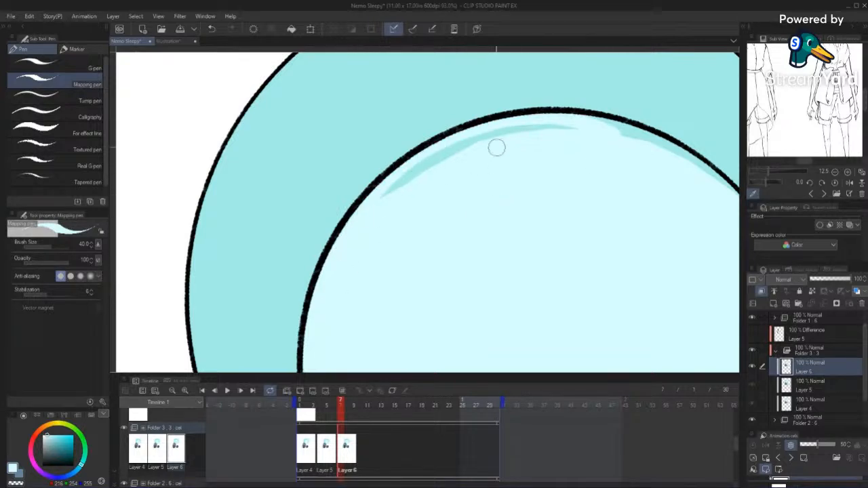
{"action": "mouse_move", "coordinate": [496, 147]}
{"action": "left_mouse_down"}
{"action": "mouse_move", "coordinate": [382, 197]}
{"action": "mouse_move", "coordinate": [492, 138]}
{"action": "mouse_move", "coordinate": [575, 129]}
{"action": "left_mouse_up"}
{"action": "key", "text": "h"}
{"action": "left_click_drag", "start_coordinate": [428, 190], "coordinate": [562, 203]}
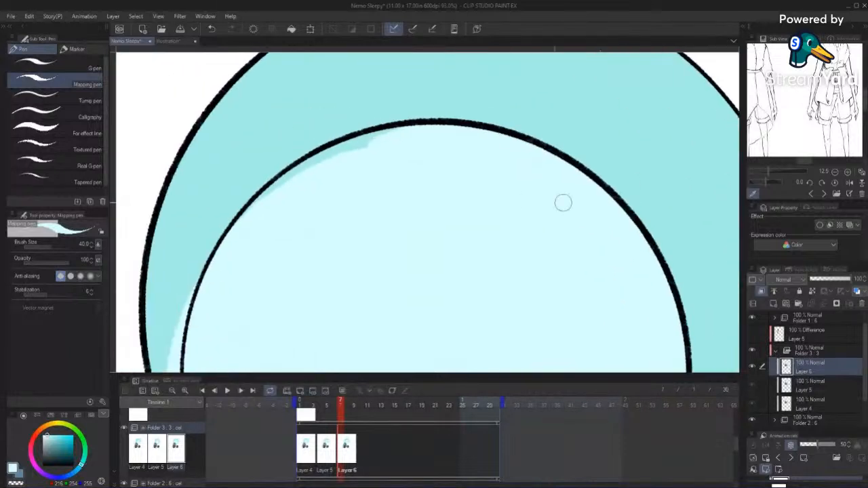
{"action": "left_click_drag", "start_coordinate": [386, 138], "coordinate": [302, 170]}
{"action": "left_click_drag", "start_coordinate": [341, 193], "coordinate": [461, 170]}
{"action": "left_click_drag", "start_coordinate": [431, 139], "coordinate": [378, 178]}
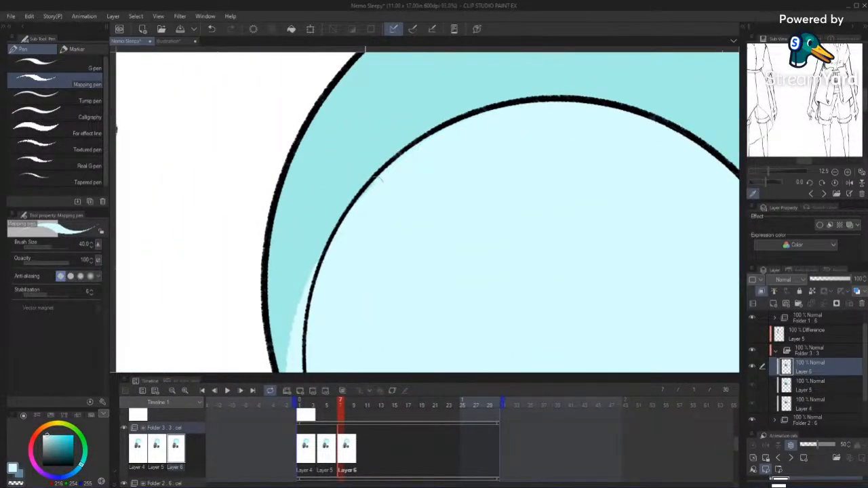
- Fill the narrow rim between the face outline and the head's outer edge with teal, down to where the two lines meet
{"action": "left_click_drag", "start_coordinate": [354, 277], "coordinate": [401, 193]}
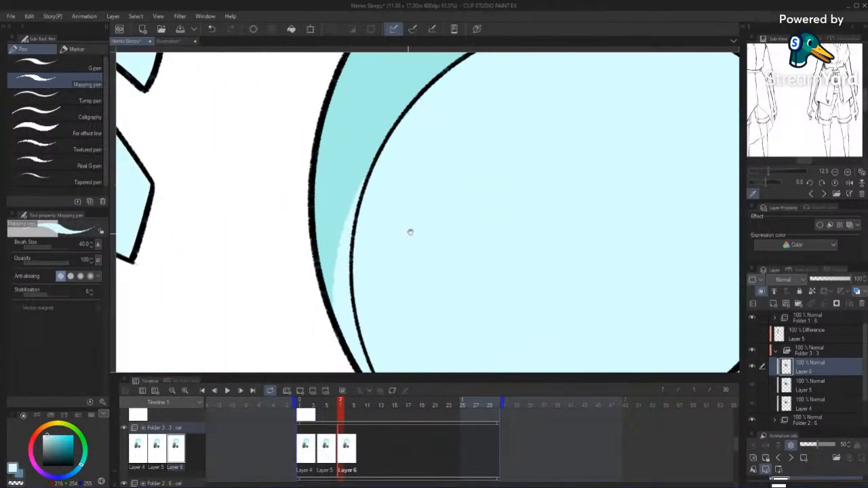
{"action": "mouse_move", "coordinate": [410, 231]}
{"action": "left_mouse_down"}
{"action": "mouse_move", "coordinate": [428, 246]}
{"action": "mouse_move", "coordinate": [352, 251]}
{"action": "left_mouse_up"}
{"action": "key", "text": "x"}
{"action": "left_click_drag", "start_coordinate": [343, 137], "coordinate": [348, 164]}
{"action": "left_click", "coordinate": [348, 164], "text": "alt"}
{"action": "left_click_drag", "start_coordinate": [359, 208], "coordinate": [365, 158]}
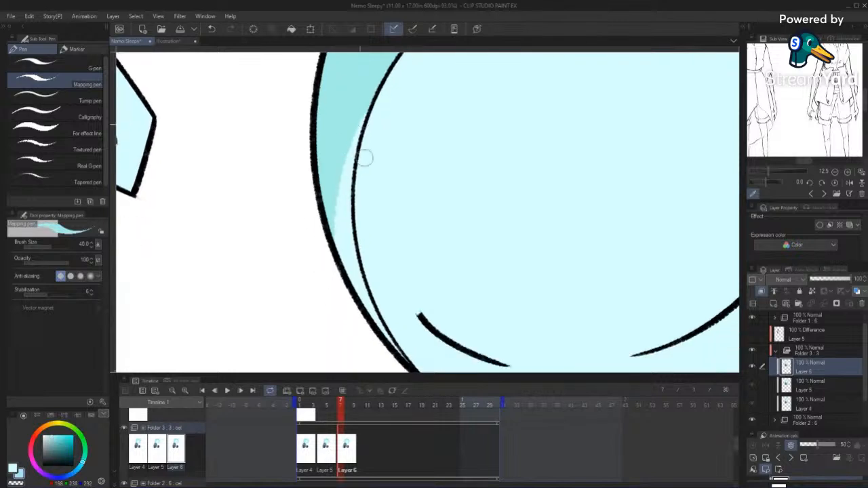
{"action": "left_click_drag", "start_coordinate": [367, 103], "coordinate": [340, 285]}
{"action": "left_click_drag", "start_coordinate": [352, 215], "coordinate": [368, 315]}
{"action": "key", "text": "ctrl+z"}
{"action": "mouse_move", "coordinate": [355, 140]}
{"action": "left_mouse_down"}
{"action": "mouse_move", "coordinate": [361, 299]}
{"action": "mouse_move", "coordinate": [371, 316]}
{"action": "left_mouse_up"}
{"action": "mouse_move", "coordinate": [370, 263]}
{"action": "left_mouse_down"}
{"action": "mouse_move", "coordinate": [363, 206]}
{"action": "mouse_move", "coordinate": [397, 285]}
{"action": "left_mouse_up"}
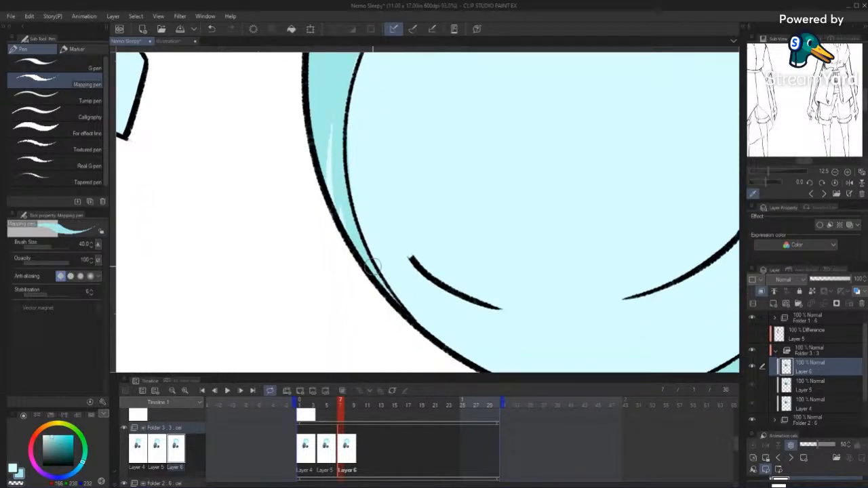
{"action": "left_click_drag", "start_coordinate": [332, 141], "coordinate": [348, 243]}
{"action": "left_click_drag", "start_coordinate": [331, 161], "coordinate": [338, 217]}
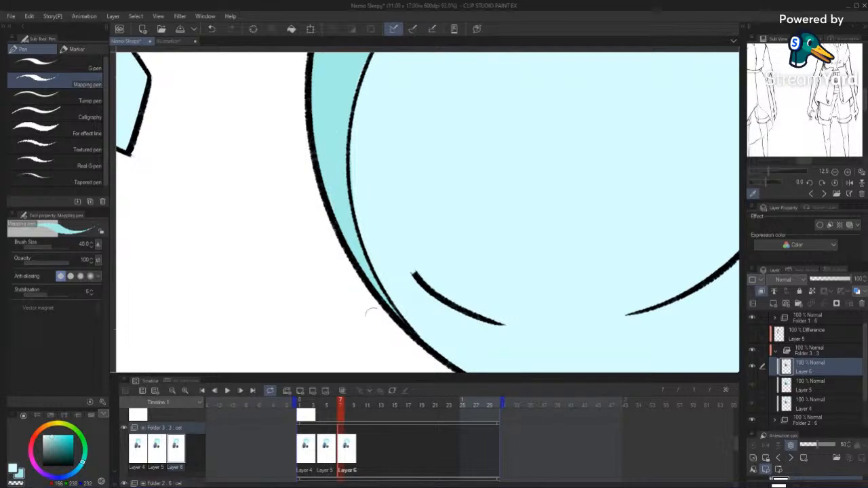
- Examine the head rim, face edges and whole character at frame 7 for remaining color gaps and spills
{"action": "key", "text": "ctrl+space"}
{"action": "left_click_drag", "start_coordinate": [414, 278], "coordinate": [420, 218]}
{"action": "key", "text": "ctrl+space"}
{"action": "left_click_drag", "start_coordinate": [434, 253], "coordinate": [401, 128]}
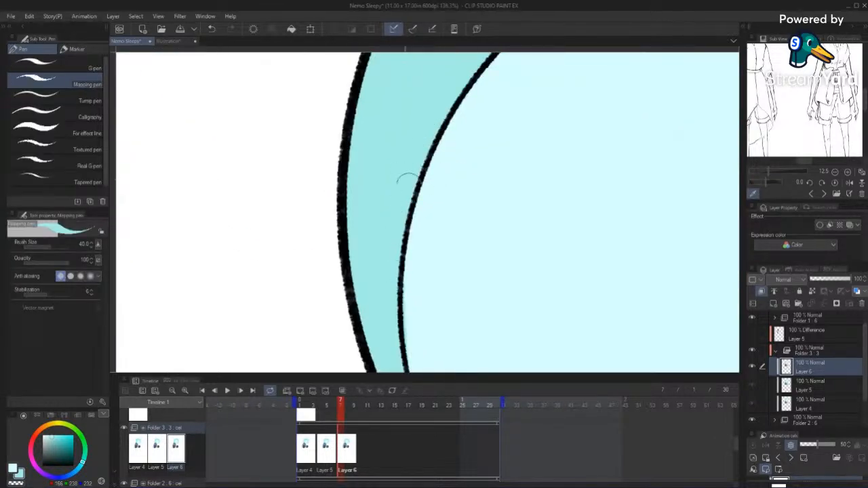
{"action": "key", "text": "ctrl+space"}
{"action": "left_click_drag", "start_coordinate": [423, 237], "coordinate": [397, 301]}
{"action": "left_click_drag", "start_coordinate": [592, 297], "coordinate": [533, 122]}
{"action": "left_click_drag", "start_coordinate": [534, 194], "coordinate": [515, 234]}
{"action": "key", "text": "h"}
{"action": "left_click_drag", "start_coordinate": [576, 232], "coordinate": [482, 323]}
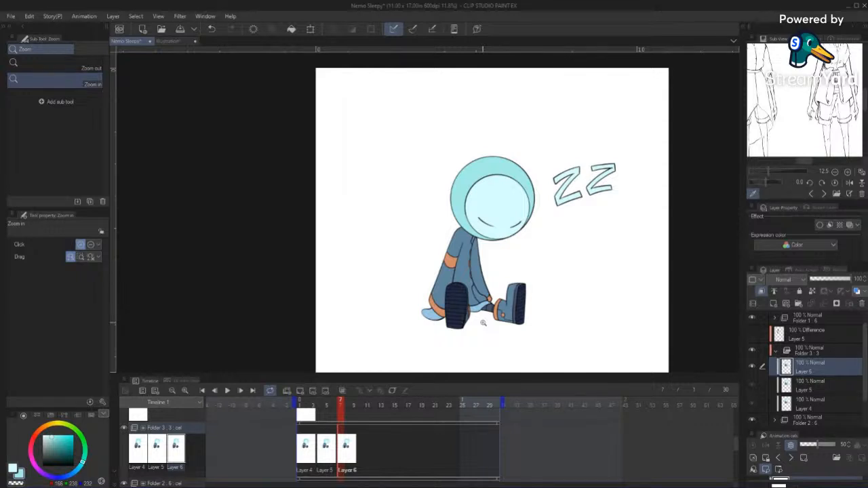
{"action": "left_click", "coordinate": [505, 234]}
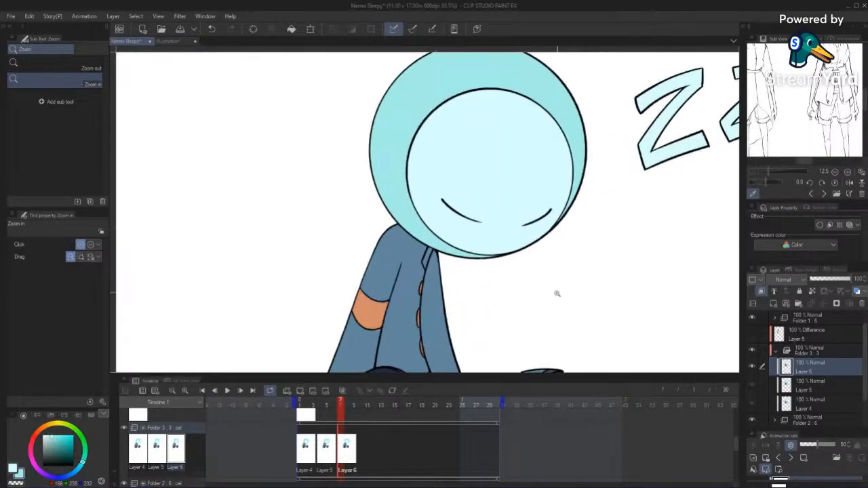
{"action": "left_click_drag", "start_coordinate": [560, 276], "coordinate": [621, 252]}
{"action": "left_click_drag", "start_coordinate": [483, 157], "coordinate": [531, 181]}
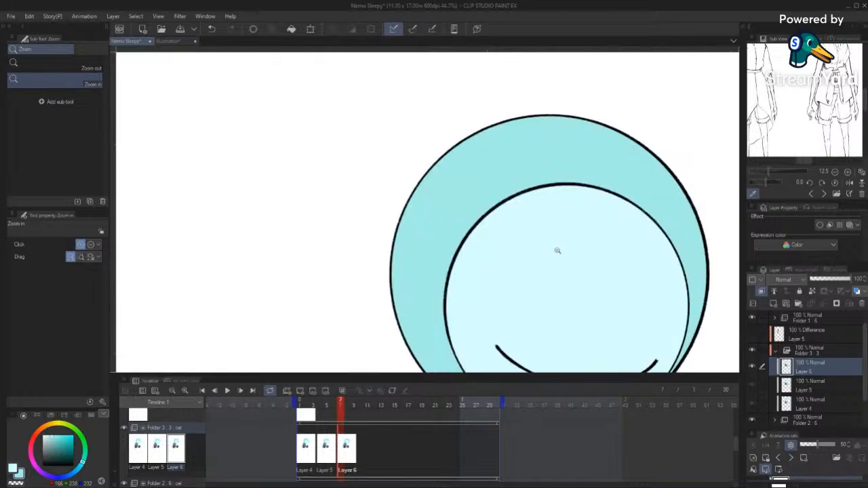
{"action": "left_click_drag", "start_coordinate": [558, 251], "coordinate": [512, 264]}
{"action": "left_click_drag", "start_coordinate": [554, 297], "coordinate": [512, 185]}
{"action": "left_click_drag", "start_coordinate": [520, 302], "coordinate": [563, 253]}
{"action": "left_click_drag", "start_coordinate": [554, 296], "coordinate": [510, 298]}
{"action": "left_click_drag", "start_coordinate": [594, 300], "coordinate": [537, 320]}
{"action": "left_click_drag", "start_coordinate": [453, 323], "coordinate": [504, 237]}
{"action": "left_click_drag", "start_coordinate": [430, 289], "coordinate": [502, 325]}
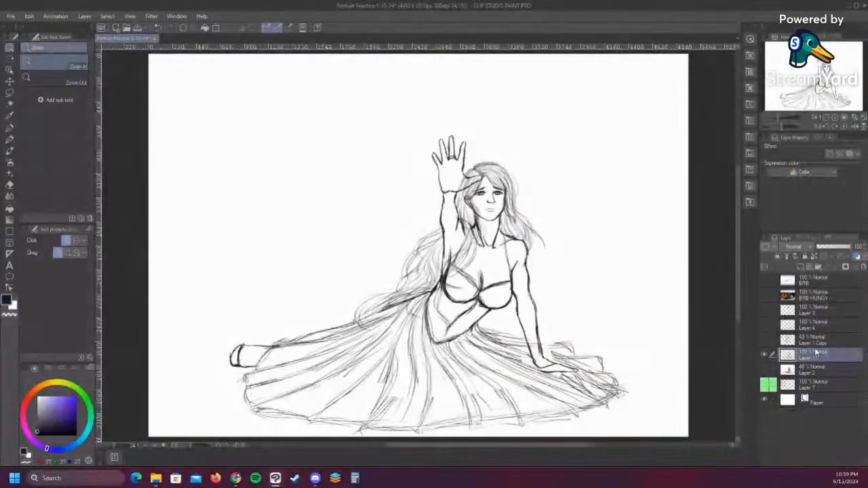
- In the portrait practice, add a new raster layer directly above Layer 2, beneath the line art on Layer 11
{"action": "left_click", "coordinate": [826, 372]}
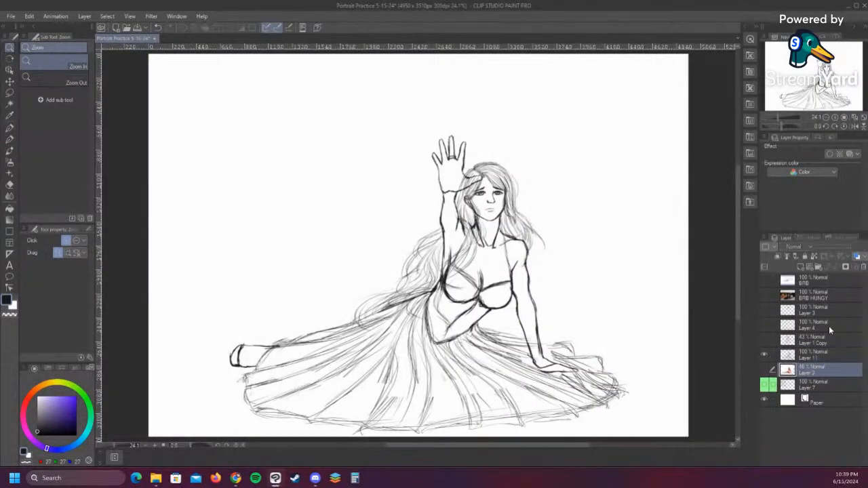
{"action": "left_click", "coordinate": [800, 267]}
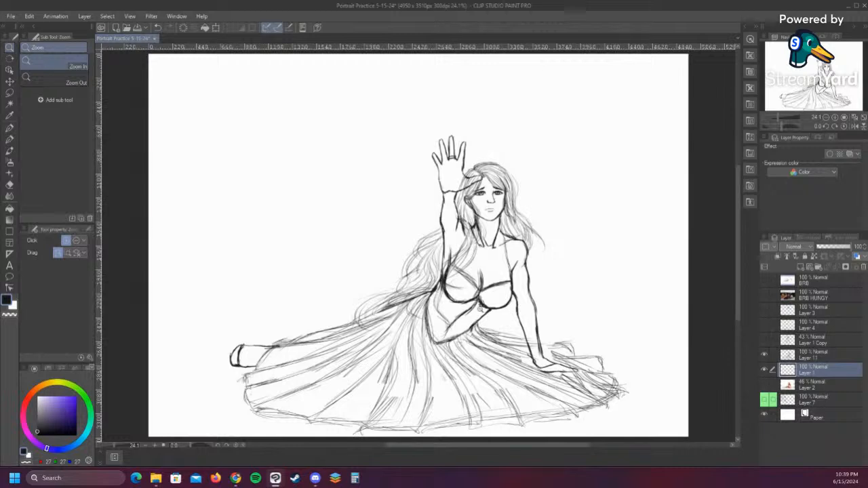
{"action": "left_click", "coordinate": [487, 308]}
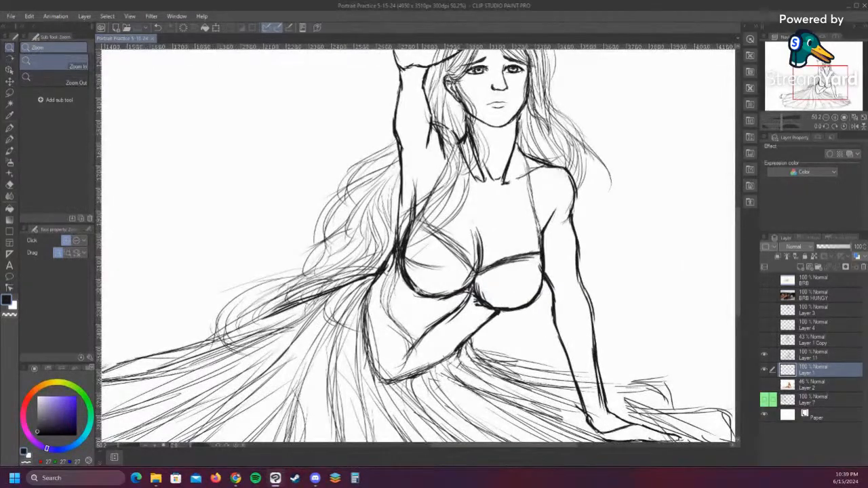
{"action": "left_click_drag", "start_coordinate": [250, 336], "coordinate": [221, 343]}
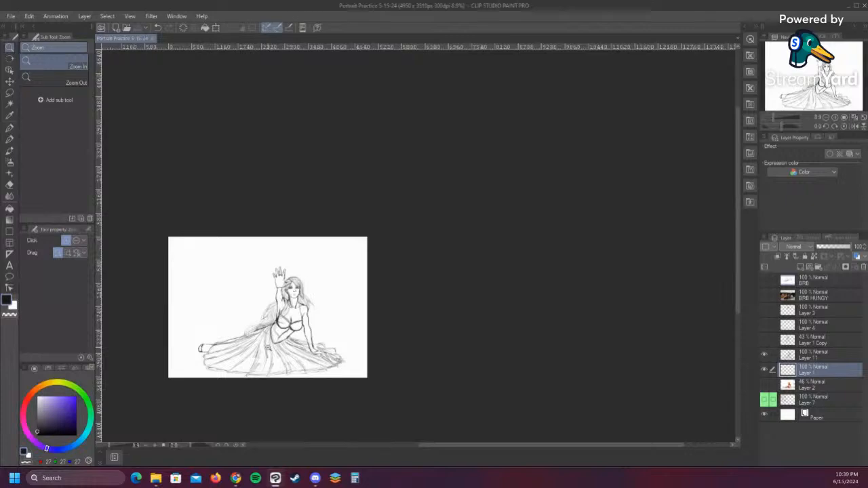
{"action": "key", "text": "ctrl+0"}
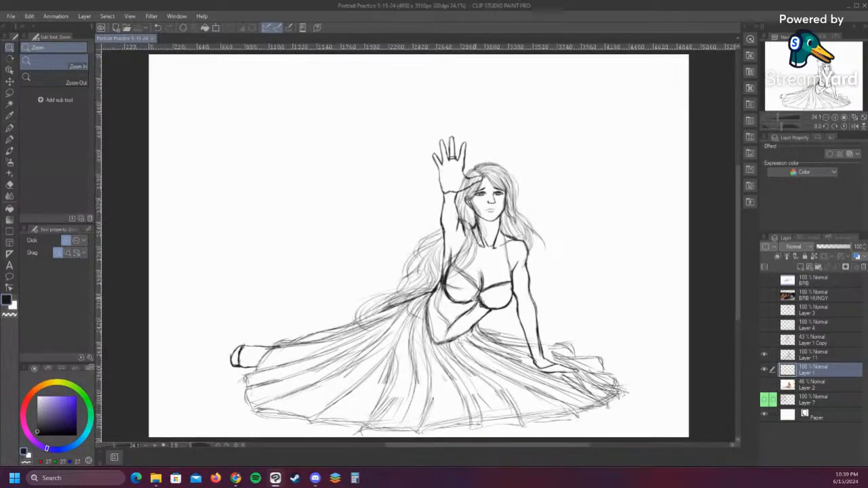
{"action": "left_click", "coordinate": [471, 309]}
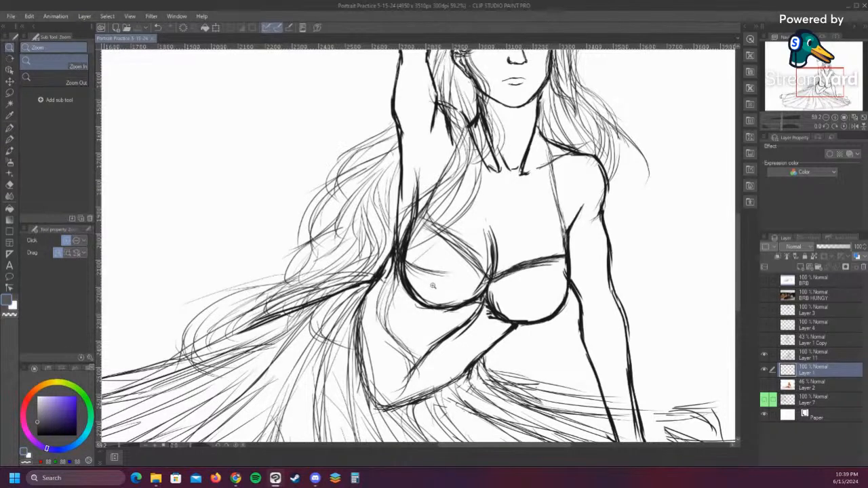
- Enlarge the G-pen and paint the bodice's torso, the cup beneath the raised arm and the start of the other cup dark gray
{"action": "key", "text": "p"}
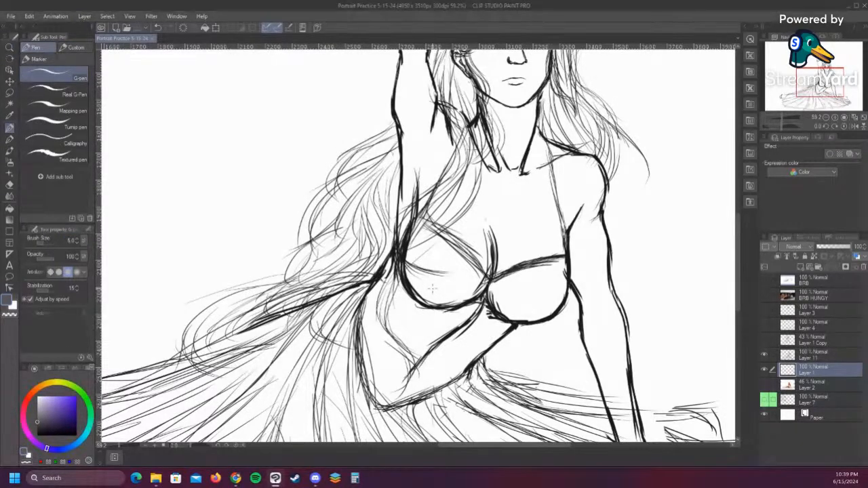
{"action": "key", "text": "]"}
{"action": "key", "text": "]"}
{"action": "key", "text": "]"}
{"action": "key", "text": "]"}
{"action": "key", "text": "]"}
{"action": "key", "text": "]"}
{"action": "key", "text": "]"}
{"action": "key", "text": "]"}
{"action": "key", "text": "]"}
{"action": "mouse_move", "coordinate": [427, 282]}
{"action": "left_mouse_down"}
{"action": "mouse_move", "coordinate": [390, 344]}
{"action": "mouse_move", "coordinate": [386, 271]}
{"action": "mouse_move", "coordinate": [383, 319]}
{"action": "mouse_move", "coordinate": [399, 280]}
{"action": "mouse_move", "coordinate": [383, 314]}
{"action": "mouse_move", "coordinate": [388, 396]}
{"action": "mouse_move", "coordinate": [397, 366]}
{"action": "mouse_move", "coordinate": [419, 359]}
{"action": "left_mouse_up"}
{"action": "mouse_move", "coordinate": [412, 371]}
{"action": "left_mouse_down"}
{"action": "mouse_move", "coordinate": [453, 350]}
{"action": "mouse_move", "coordinate": [421, 376]}
{"action": "mouse_move", "coordinate": [443, 361]}
{"action": "mouse_move", "coordinate": [465, 329]}
{"action": "mouse_move", "coordinate": [452, 353]}
{"action": "mouse_move", "coordinate": [486, 323]}
{"action": "mouse_move", "coordinate": [455, 340]}
{"action": "mouse_move", "coordinate": [496, 315]}
{"action": "mouse_move", "coordinate": [440, 343]}
{"action": "mouse_move", "coordinate": [430, 335]}
{"action": "mouse_move", "coordinate": [425, 265]}
{"action": "mouse_move", "coordinate": [451, 276]}
{"action": "mouse_move", "coordinate": [448, 285]}
{"action": "mouse_move", "coordinate": [440, 274]}
{"action": "mouse_move", "coordinate": [458, 296]}
{"action": "mouse_move", "coordinate": [472, 302]}
{"action": "mouse_move", "coordinate": [446, 270]}
{"action": "mouse_move", "coordinate": [477, 297]}
{"action": "mouse_move", "coordinate": [440, 264]}
{"action": "mouse_move", "coordinate": [456, 293]}
{"action": "mouse_move", "coordinate": [435, 259]}
{"action": "mouse_move", "coordinate": [454, 286]}
{"action": "left_mouse_up"}
{"action": "left_click", "coordinate": [518, 300]}
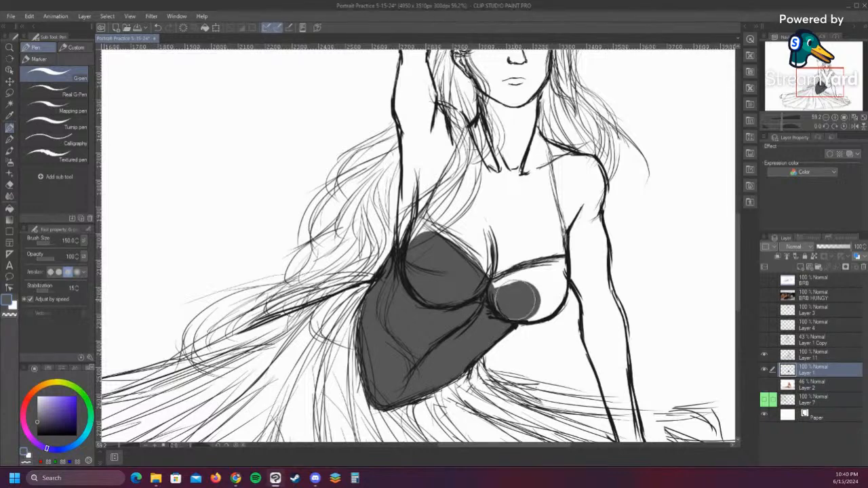
- Fill the rest of the cup beside the supporting arm with dark gray up to its outline, using the G-pen at size 60
{"action": "key", "text": "ctrl+space"}
{"action": "left_click_drag", "start_coordinate": [389, 228], "coordinate": [332, 323]}
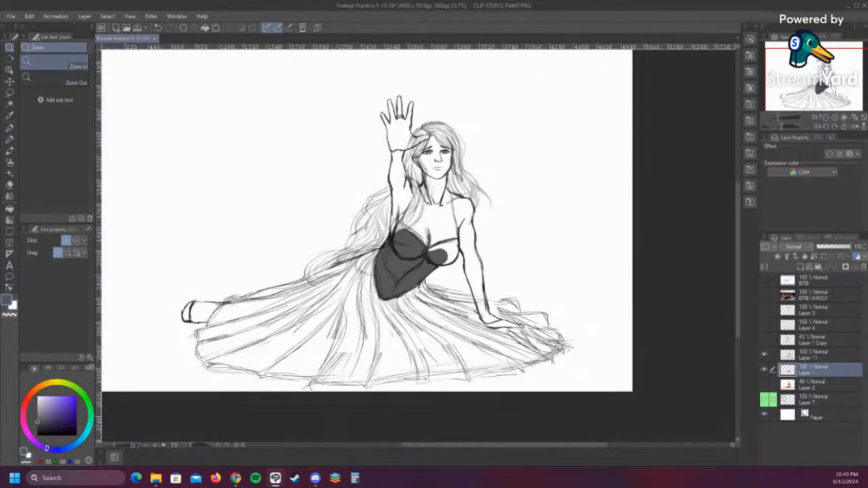
{"action": "left_click_drag", "start_coordinate": [428, 227], "coordinate": [447, 238]}
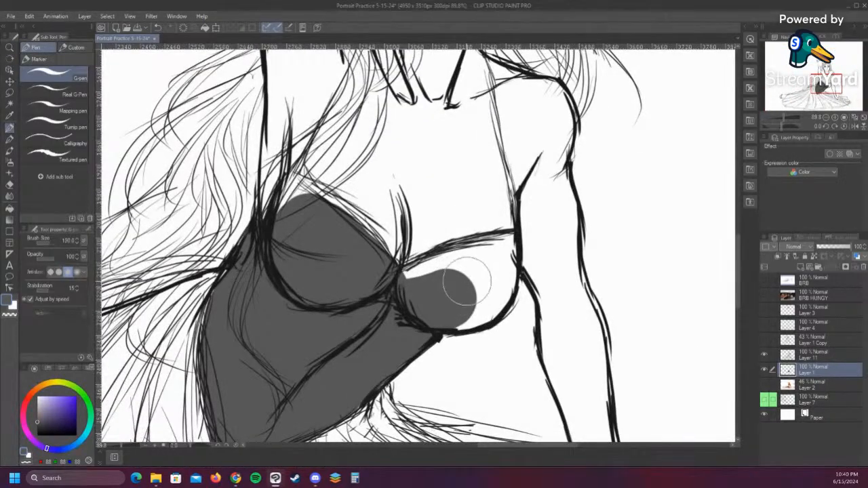
{"action": "mouse_move", "coordinate": [416, 287]}
{"action": "left_mouse_down"}
{"action": "mouse_move", "coordinate": [450, 266]}
{"action": "mouse_move", "coordinate": [393, 287]}
{"action": "mouse_move", "coordinate": [498, 249]}
{"action": "mouse_move", "coordinate": [396, 285]}
{"action": "left_mouse_up"}
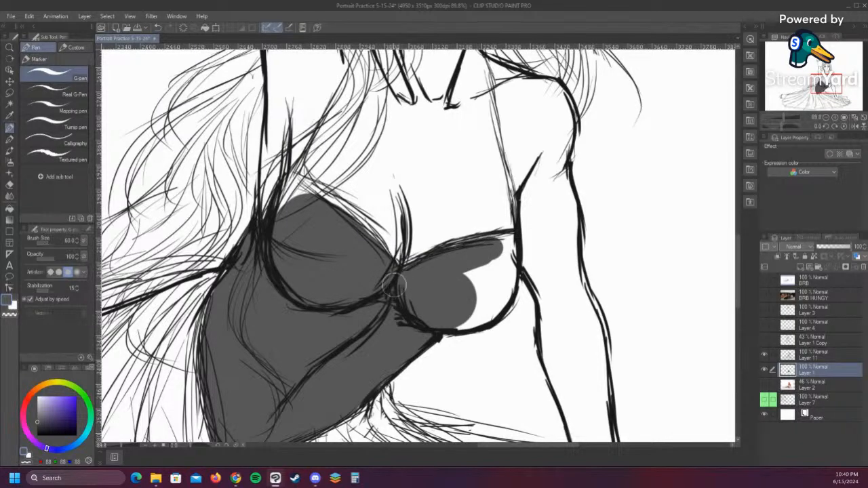
{"action": "left_click_drag", "start_coordinate": [510, 244], "coordinate": [444, 259]}
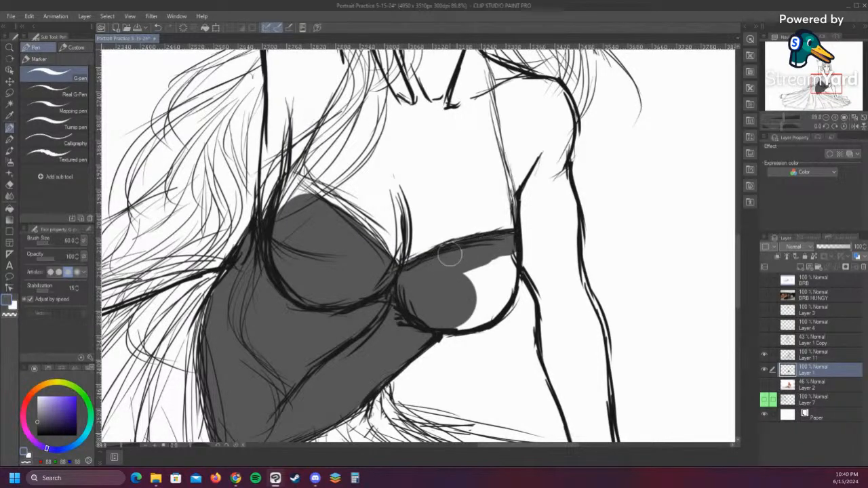
{"action": "left_click_drag", "start_coordinate": [496, 248], "coordinate": [464, 275]}
{"action": "mouse_move", "coordinate": [507, 247]}
{"action": "left_mouse_down"}
{"action": "mouse_move", "coordinate": [459, 309]}
{"action": "mouse_move", "coordinate": [503, 251]}
{"action": "mouse_move", "coordinate": [486, 306]}
{"action": "mouse_move", "coordinate": [503, 248]}
{"action": "mouse_move", "coordinate": [491, 299]}
{"action": "mouse_move", "coordinate": [506, 253]}
{"action": "mouse_move", "coordinate": [504, 280]}
{"action": "mouse_move", "coordinate": [500, 269]}
{"action": "mouse_move", "coordinate": [491, 307]}
{"action": "mouse_move", "coordinate": [501, 290]}
{"action": "mouse_move", "coordinate": [467, 320]}
{"action": "left_mouse_up"}
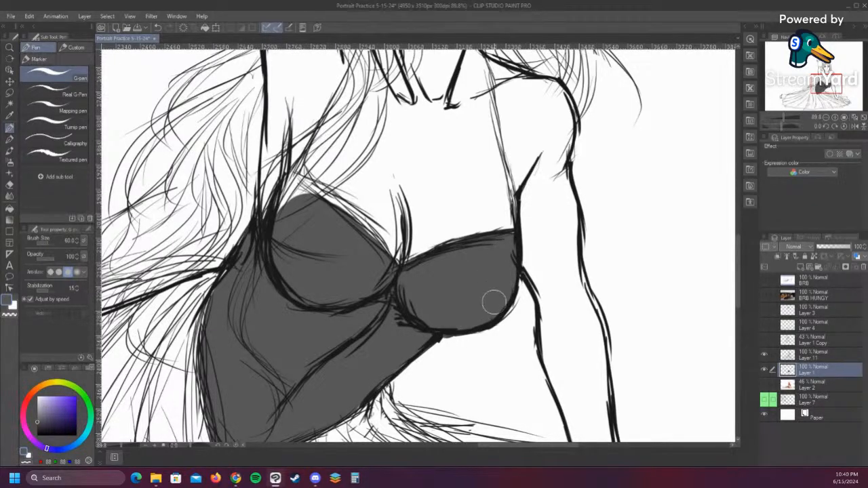
- Fill the pointed upper edge of the cup beneath the raised arm with dark gray, refining the tip with the G-pen at size 20
{"action": "mouse_move", "coordinate": [292, 193]}
{"action": "left_mouse_down"}
{"action": "mouse_move", "coordinate": [320, 226]}
{"action": "mouse_move", "coordinate": [295, 179]}
{"action": "mouse_move", "coordinate": [361, 247]}
{"action": "left_mouse_up"}
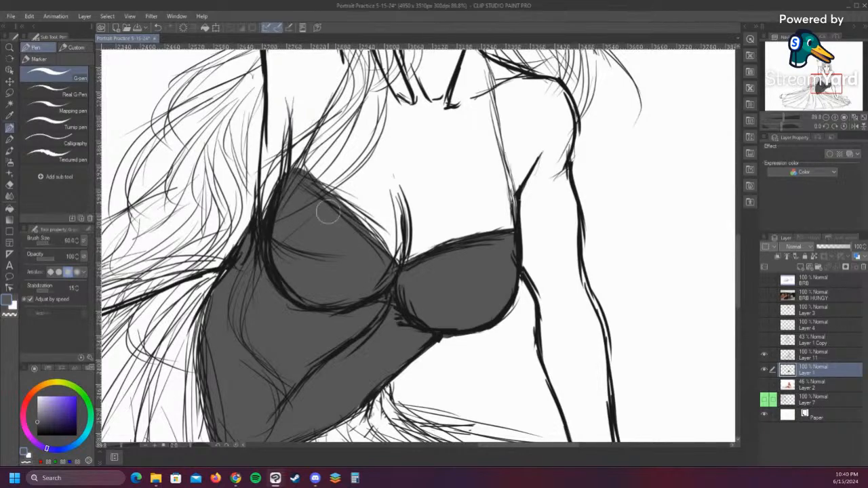
{"action": "left_click_drag", "start_coordinate": [332, 206], "coordinate": [366, 239]}
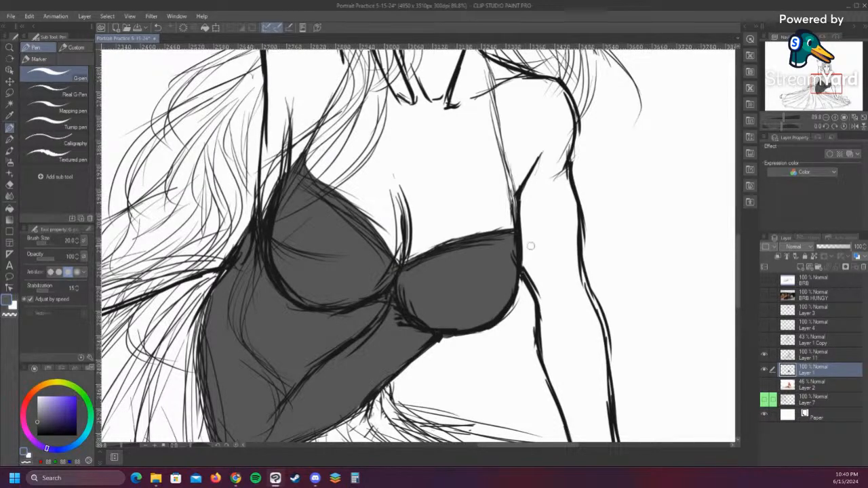
{"action": "key", "text": "ctrl+space"}
{"action": "left_click_drag", "start_coordinate": [415, 240], "coordinate": [385, 277]}
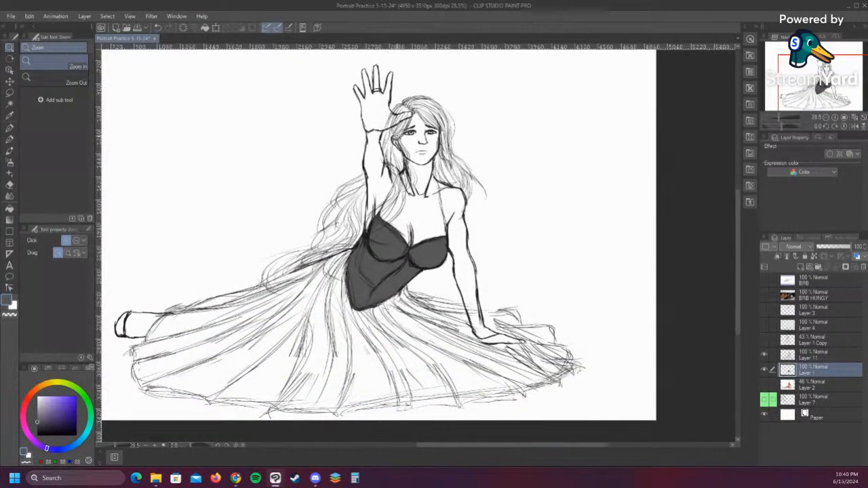
{"action": "left_click_drag", "start_coordinate": [400, 137], "coordinate": [418, 140]}
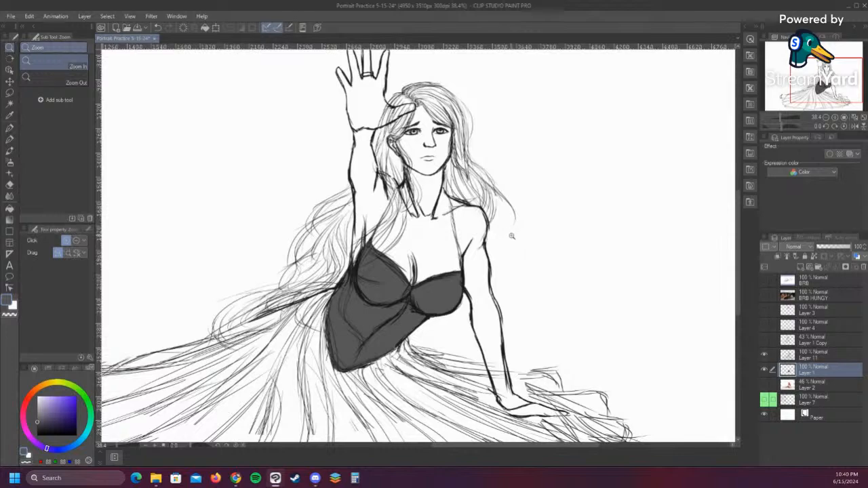
{"action": "left_click_drag", "start_coordinate": [479, 215], "coordinate": [490, 217]}
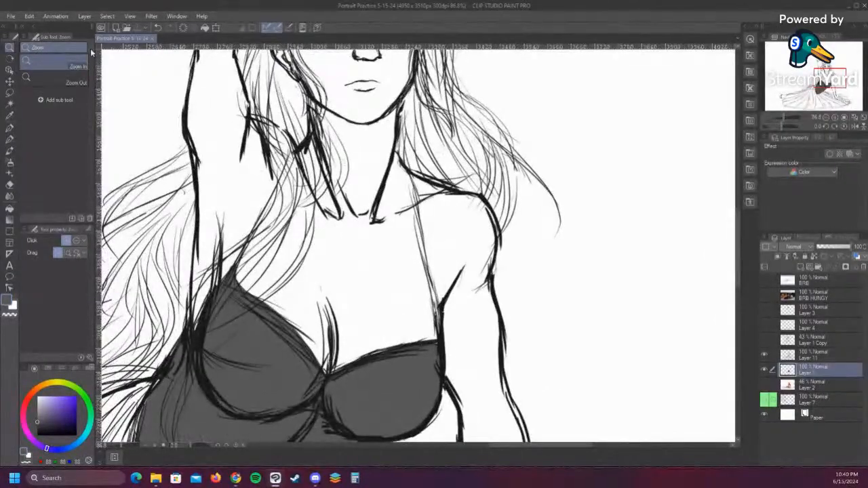
- Try the Lace clothing brush on the supporting arm's shoulder and in a long loop through the blank background, undoing each stroke
{"action": "left_click", "coordinate": [10, 176]}
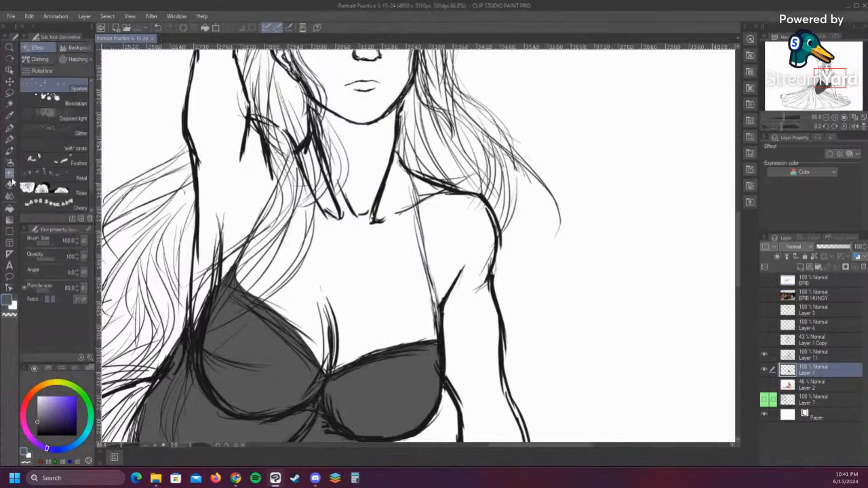
{"action": "left_click", "coordinate": [42, 58]}
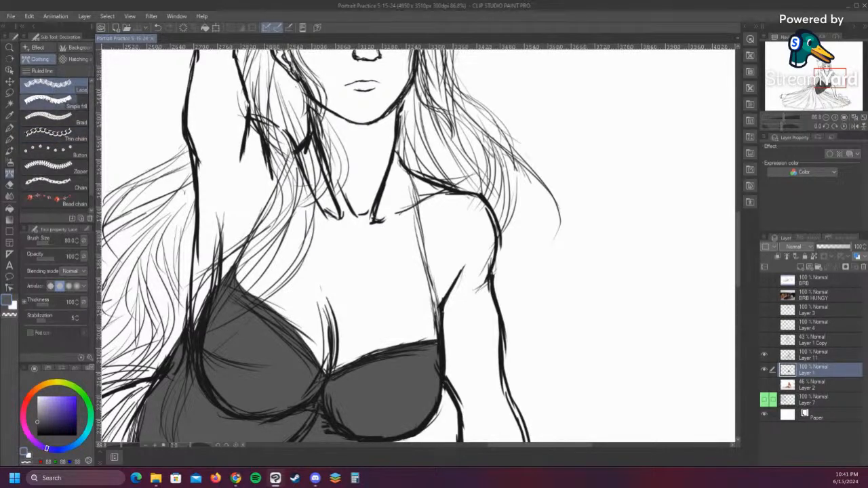
{"action": "left_click_drag", "start_coordinate": [433, 225], "coordinate": [501, 319]}
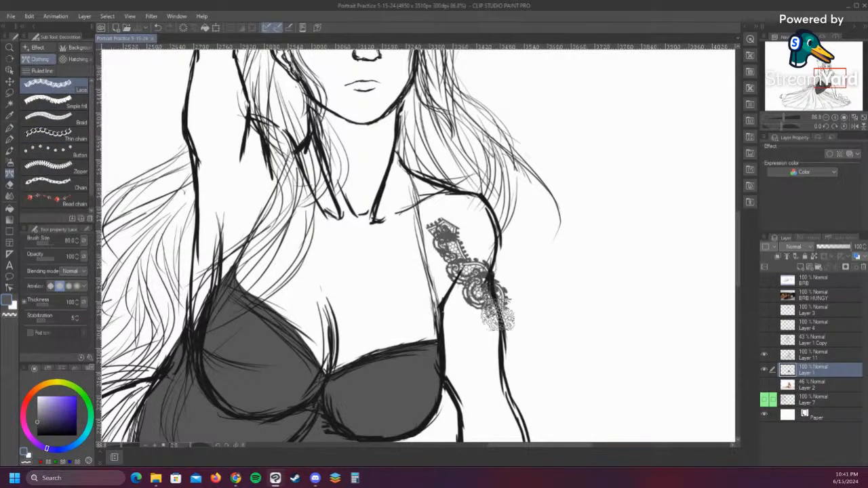
{"action": "key", "text": "ctrl+z"}
{"action": "mouse_move", "coordinate": [428, 297]}
{"action": "left_mouse_down"}
{"action": "mouse_move", "coordinate": [496, 259]}
{"action": "mouse_move", "coordinate": [583, 239]}
{"action": "mouse_move", "coordinate": [602, 185]}
{"action": "mouse_move", "coordinate": [602, 128]}
{"action": "mouse_move", "coordinate": [652, 112]}
{"action": "mouse_move", "coordinate": [672, 186]}
{"action": "mouse_move", "coordinate": [642, 278]}
{"action": "mouse_move", "coordinate": [539, 326]}
{"action": "left_mouse_up"}
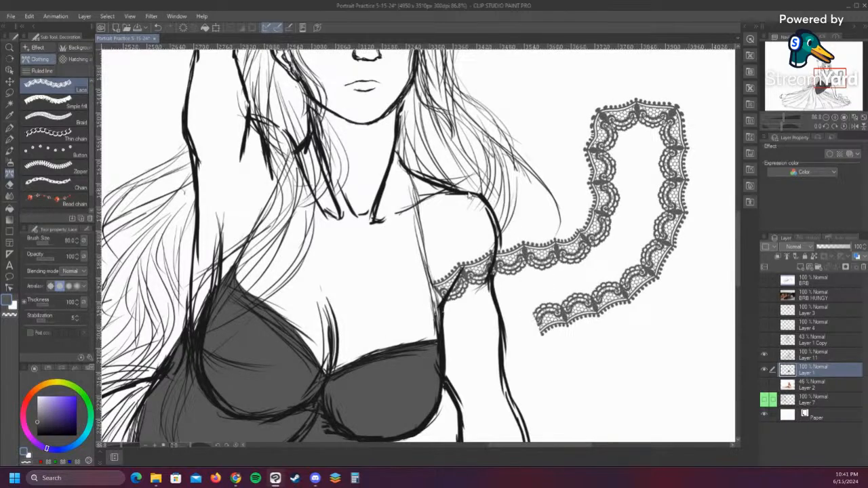
{"action": "key", "text": "ctrl+z"}
- Try covering the supporting arm's shoulder and upper arm with overlapping lace rows and lengthwise lace strips, undoing each attempt
{"action": "left_click_drag", "start_coordinate": [434, 230], "coordinate": [516, 232]}
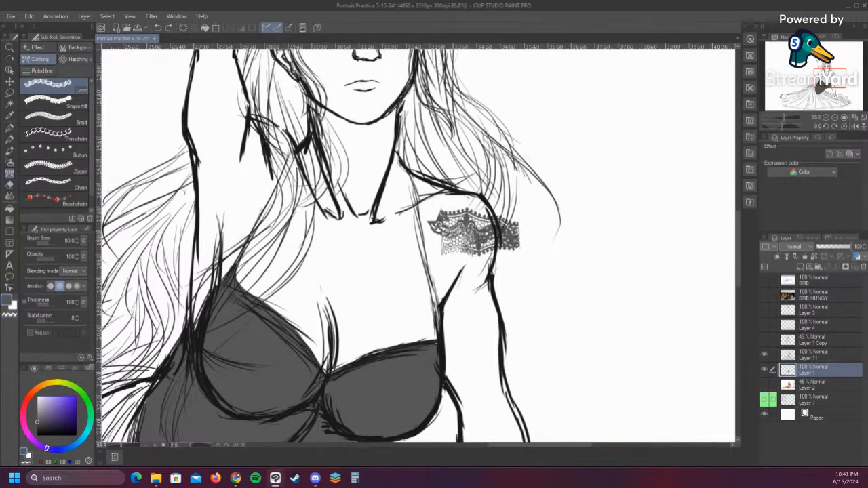
{"action": "mouse_move", "coordinate": [460, 238]}
{"action": "left_mouse_down"}
{"action": "mouse_move", "coordinate": [503, 252]}
{"action": "mouse_move", "coordinate": [439, 263]}
{"action": "left_mouse_up"}
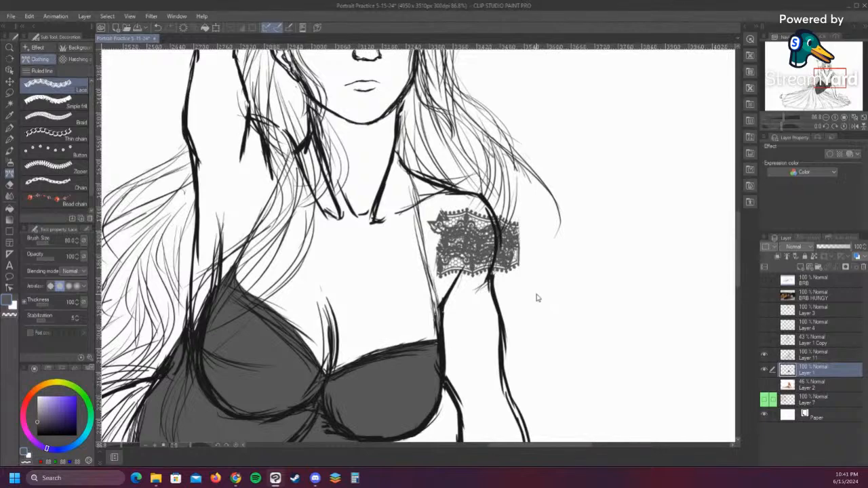
{"action": "key", "text": "ctrl+z"}
{"action": "mouse_move", "coordinate": [456, 234]}
{"action": "left_mouse_down"}
{"action": "mouse_move", "coordinate": [457, 242]}
{"action": "mouse_move", "coordinate": [453, 207]}
{"action": "mouse_move", "coordinate": [475, 309]}
{"action": "mouse_move", "coordinate": [467, 318]}
{"action": "mouse_move", "coordinate": [482, 356]}
{"action": "left_mouse_up"}
{"action": "key", "text": "ctrl+z"}
{"action": "key", "text": "ctrl+z"}
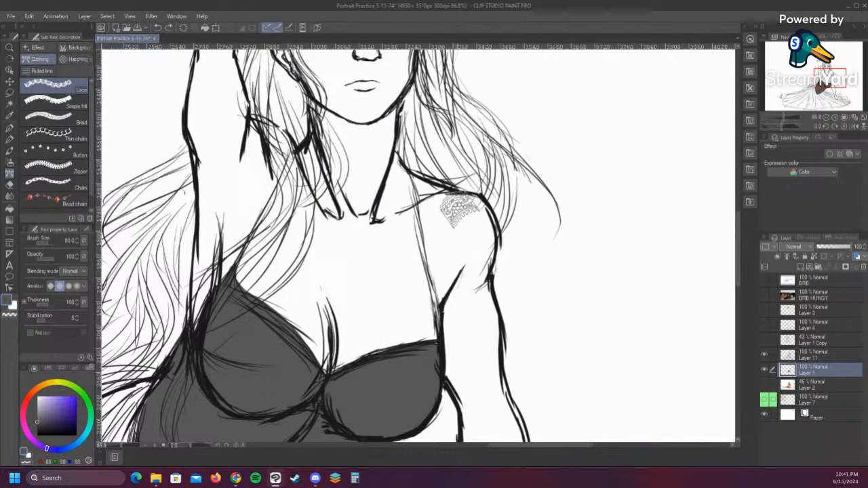
{"action": "mouse_move", "coordinate": [459, 209]}
{"action": "left_mouse_down"}
{"action": "mouse_move", "coordinate": [475, 239]}
{"action": "mouse_move", "coordinate": [478, 348]}
{"action": "mouse_move", "coordinate": [464, 374]}
{"action": "mouse_move", "coordinate": [434, 355]}
{"action": "mouse_move", "coordinate": [448, 266]}
{"action": "mouse_move", "coordinate": [464, 352]}
{"action": "left_mouse_up"}
{"action": "key", "text": "ctrl+z"}
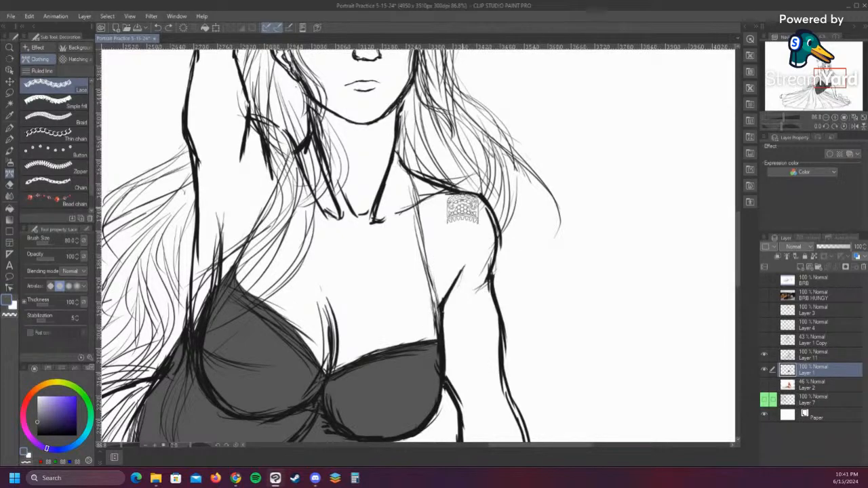
{"action": "mouse_move", "coordinate": [462, 211]}
{"action": "left_mouse_down"}
{"action": "mouse_move", "coordinate": [487, 302]}
{"action": "mouse_move", "coordinate": [481, 368]}
{"action": "mouse_move", "coordinate": [467, 343]}
{"action": "mouse_move", "coordinate": [469, 301]}
{"action": "mouse_move", "coordinate": [447, 197]}
{"action": "mouse_move", "coordinate": [493, 179]}
{"action": "left_mouse_up"}
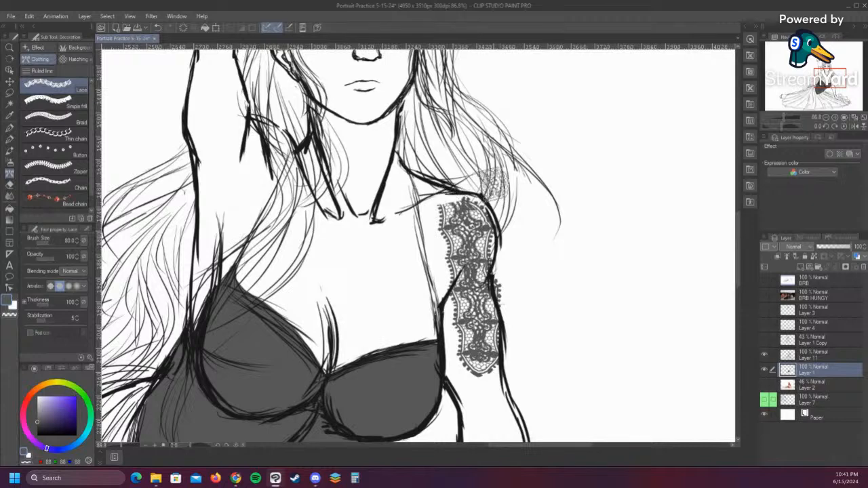
{"action": "key", "text": "ctrl+z"}
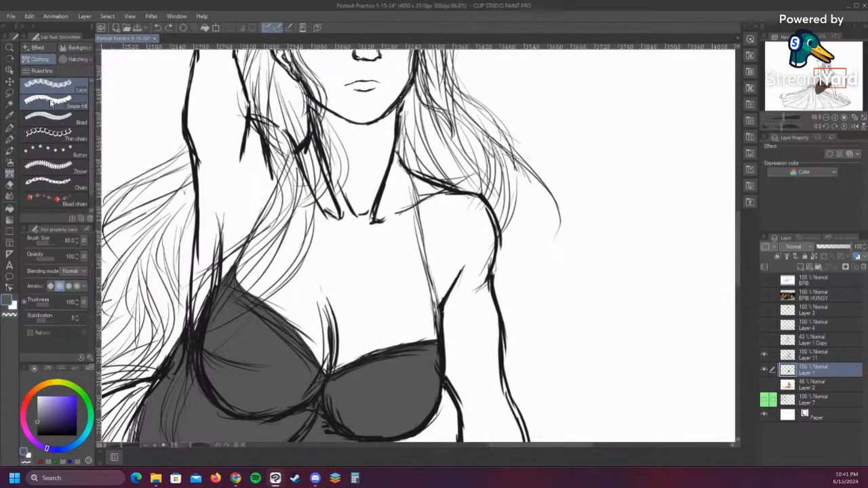
- Try the Simple frill brush down the supporting upper arm and in a curve across the blank background, undoing both strokes
{"action": "left_click", "coordinate": [52, 103]}
{"action": "mouse_move", "coordinate": [458, 222]}
{"action": "left_mouse_down"}
{"action": "mouse_move", "coordinate": [471, 241]}
{"action": "mouse_move", "coordinate": [469, 304]}
{"action": "mouse_move", "coordinate": [449, 230]}
{"action": "mouse_move", "coordinate": [474, 229]}
{"action": "mouse_move", "coordinate": [473, 303]}
{"action": "mouse_move", "coordinate": [484, 374]}
{"action": "left_mouse_up"}
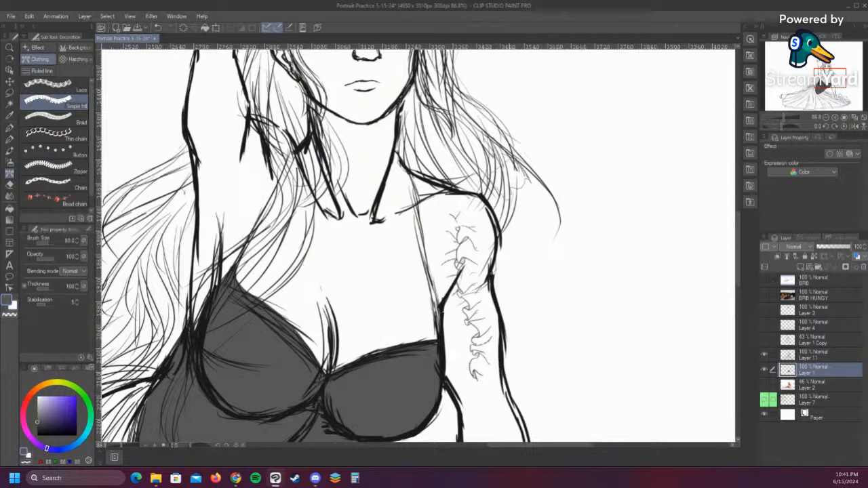
{"action": "key", "text": "ctrl+z"}
{"action": "mouse_move", "coordinate": [546, 107]}
{"action": "left_mouse_down"}
{"action": "mouse_move", "coordinate": [606, 132]}
{"action": "mouse_move", "coordinate": [627, 200]}
{"action": "mouse_move", "coordinate": [649, 219]}
{"action": "mouse_move", "coordinate": [677, 212]}
{"action": "mouse_move", "coordinate": [685, 144]}
{"action": "left_mouse_up"}
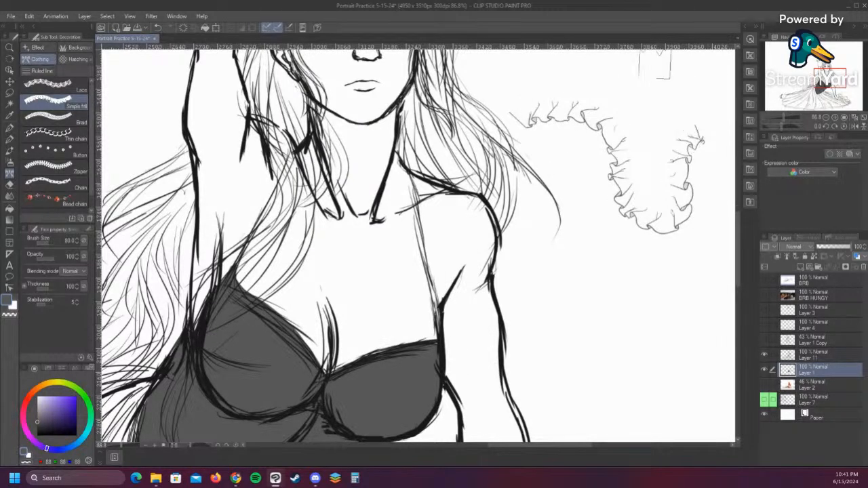
{"action": "key", "text": "ctrl+z"}
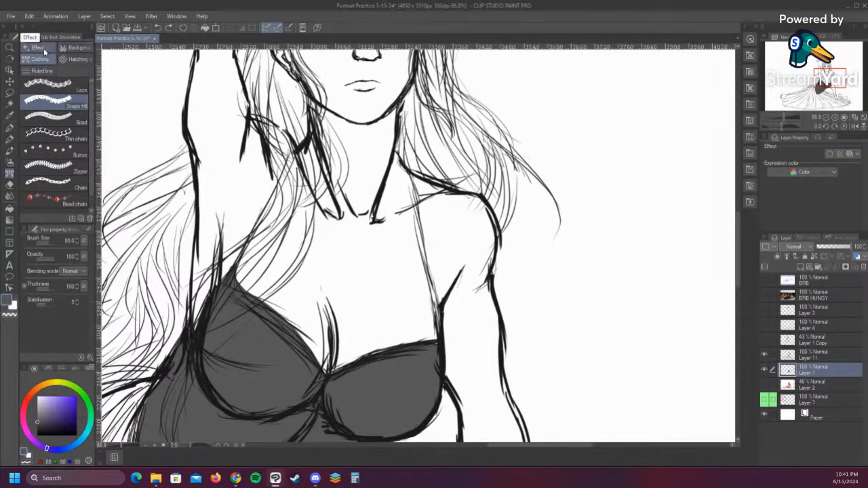
- Try the Rubble background brush on the empty area beside the figure, both close up and at full-figure view, undoing the strokes
{"action": "left_click", "coordinate": [68, 49]}
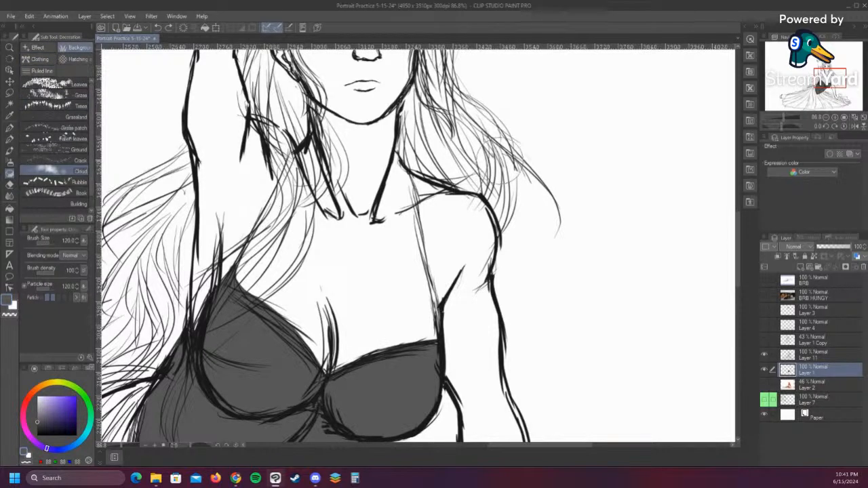
{"action": "left_click", "coordinate": [49, 183]}
{"action": "mouse_move", "coordinate": [536, 139]}
{"action": "left_mouse_down"}
{"action": "mouse_move", "coordinate": [543, 169]}
{"action": "mouse_move", "coordinate": [568, 207]}
{"action": "mouse_move", "coordinate": [568, 261]}
{"action": "mouse_move", "coordinate": [575, 200]}
{"action": "mouse_move", "coordinate": [561, 117]}
{"action": "left_mouse_up"}
{"action": "key", "text": "ctrl+z"}
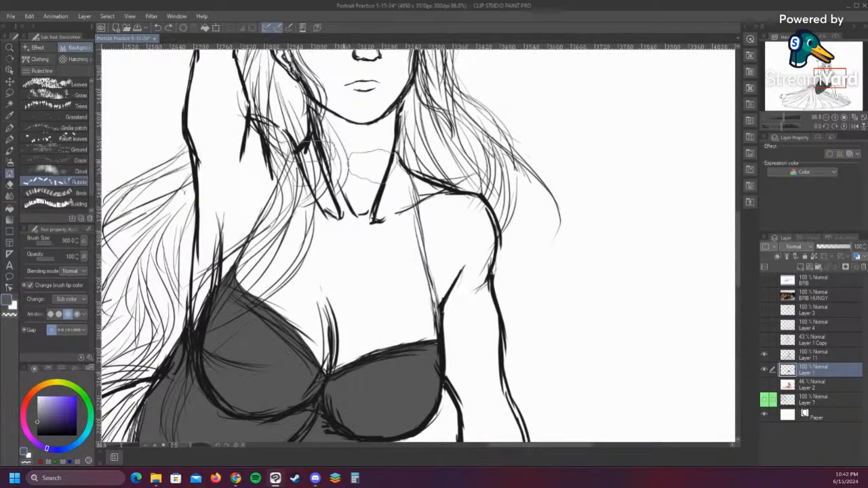
{"action": "key", "text": "ctrl+space"}
{"action": "left_click_drag", "start_coordinate": [407, 179], "coordinate": [341, 179]}
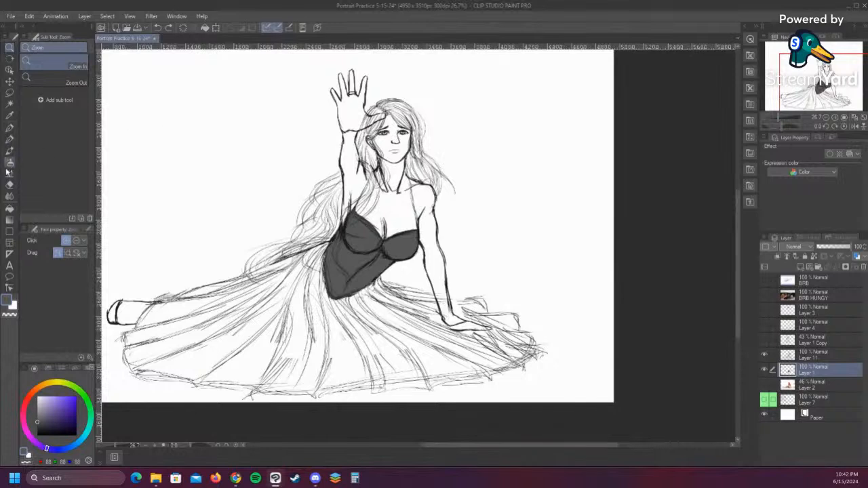
{"action": "left_click", "coordinate": [8, 174]}
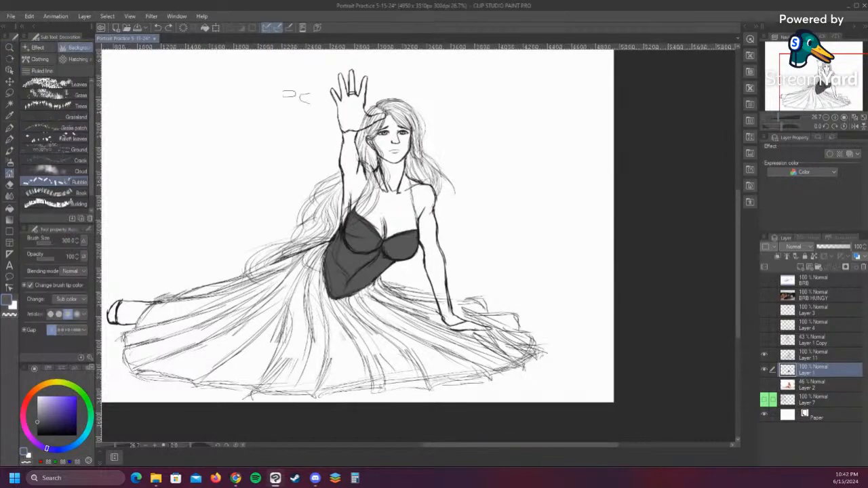
{"action": "mouse_move", "coordinate": [458, 89]}
{"action": "left_mouse_down"}
{"action": "mouse_move", "coordinate": [447, 141]}
{"action": "mouse_move", "coordinate": [497, 159]}
{"action": "mouse_move", "coordinate": [538, 156]}
{"action": "mouse_move", "coordinate": [532, 232]}
{"action": "mouse_move", "coordinate": [509, 282]}
{"action": "mouse_move", "coordinate": [455, 257]}
{"action": "mouse_move", "coordinate": [475, 200]}
{"action": "left_mouse_up"}
{"action": "key", "text": "ctrl+z"}
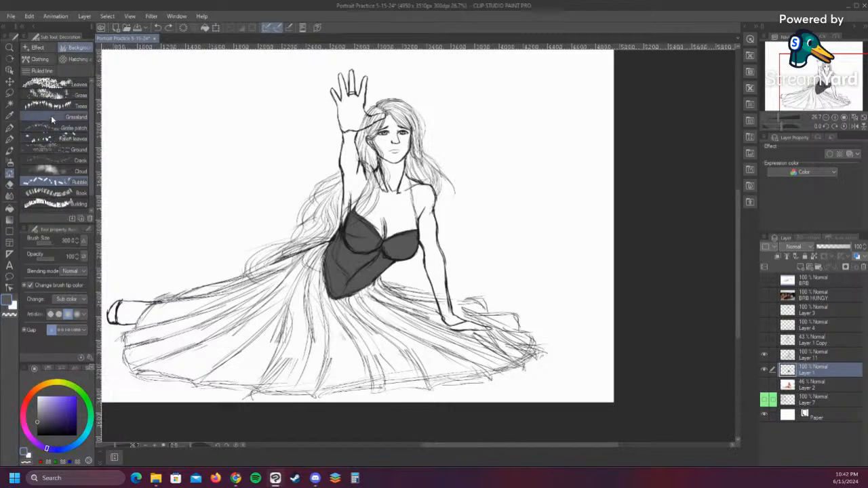
- Try the Grass and Leaves background brushes in the blank area beside the figure's head, undoing each test stroke
{"action": "left_click", "coordinate": [51, 96]}
{"action": "mouse_move", "coordinate": [456, 123]}
{"action": "left_mouse_down"}
{"action": "mouse_move", "coordinate": [508, 124]}
{"action": "mouse_move", "coordinate": [535, 196]}
{"action": "mouse_move", "coordinate": [479, 175]}
{"action": "mouse_move", "coordinate": [491, 160]}
{"action": "left_mouse_up"}
{"action": "key", "text": "ctrl+z"}
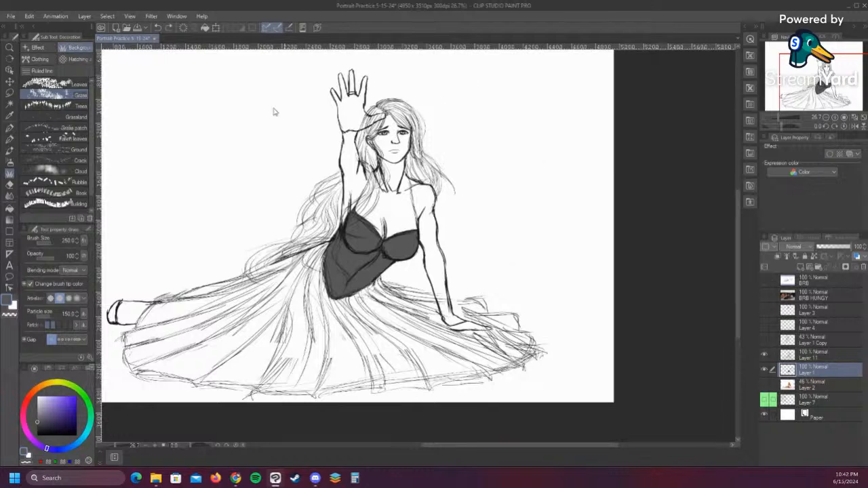
{"action": "left_click", "coordinate": [51, 84]}
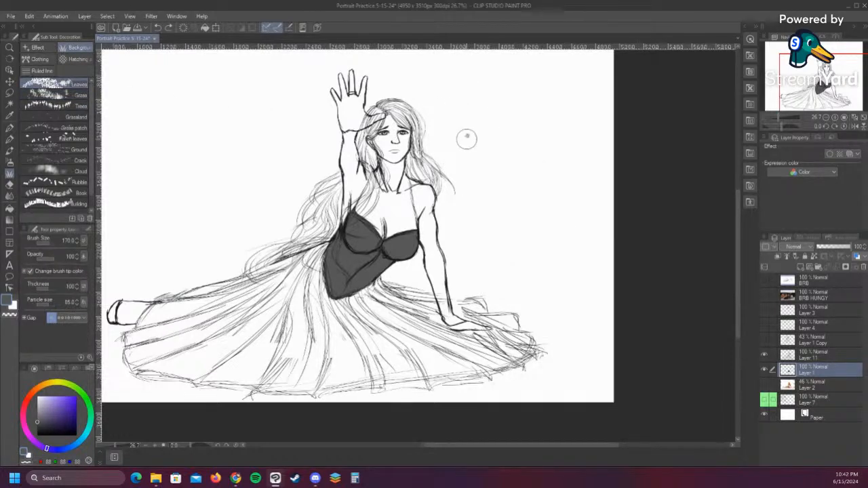
{"action": "mouse_move", "coordinate": [467, 138]}
{"action": "left_mouse_down"}
{"action": "mouse_move", "coordinate": [509, 125]}
{"action": "mouse_move", "coordinate": [508, 214]}
{"action": "mouse_move", "coordinate": [565, 129]}
{"action": "mouse_move", "coordinate": [562, 246]}
{"action": "left_mouse_up"}
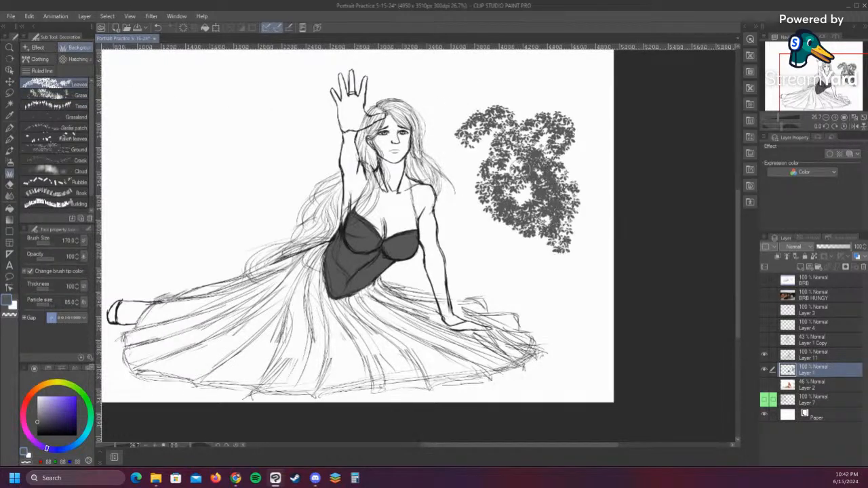
{"action": "key", "text": "ctrl+z"}
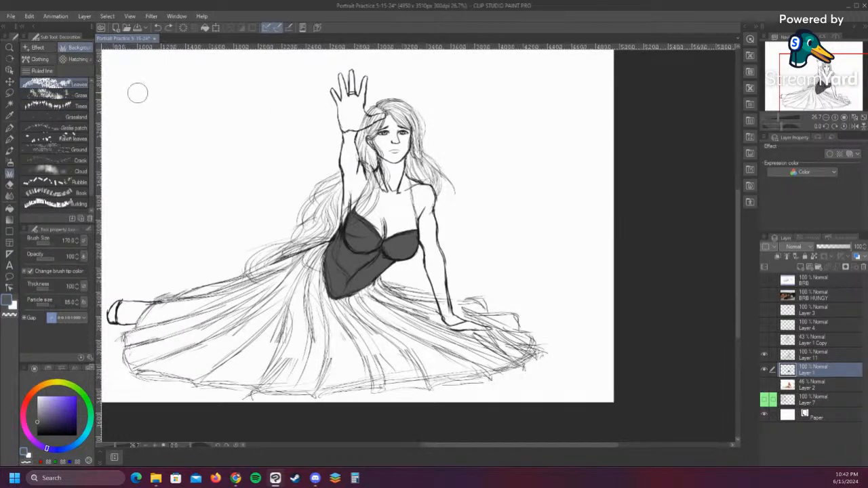
- Try the Trees background brush in the blank area beside the figure and undo the test strokes
{"action": "left_click", "coordinate": [52, 105]}
{"action": "mouse_move", "coordinate": [483, 146]}
{"action": "left_mouse_down"}
{"action": "mouse_move", "coordinate": [471, 156]}
{"action": "mouse_move", "coordinate": [536, 177]}
{"action": "left_mouse_up"}
{"action": "left_click_drag", "start_coordinate": [515, 203], "coordinate": [565, 228]}
{"action": "key", "text": "ctrl+z"}
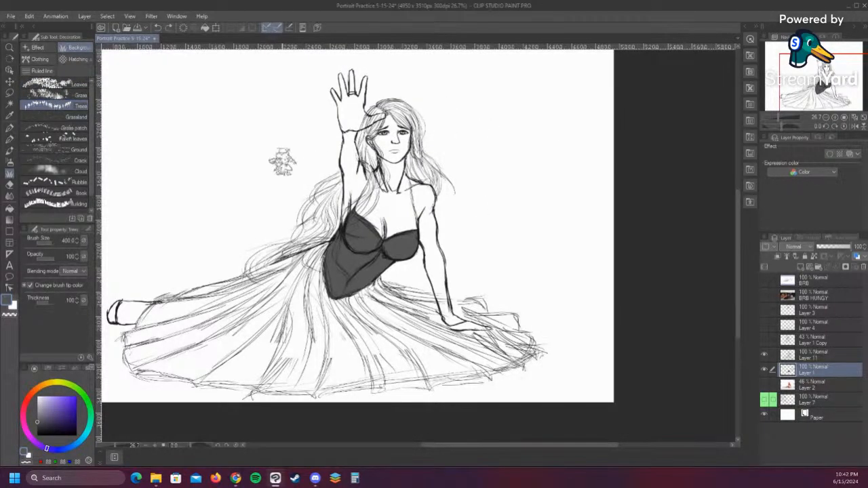
- Try scattering fallen leaves beside the figure with the Fallen leaves brush at size 300, undoing each stroke
{"action": "left_click", "coordinate": [46, 140]}
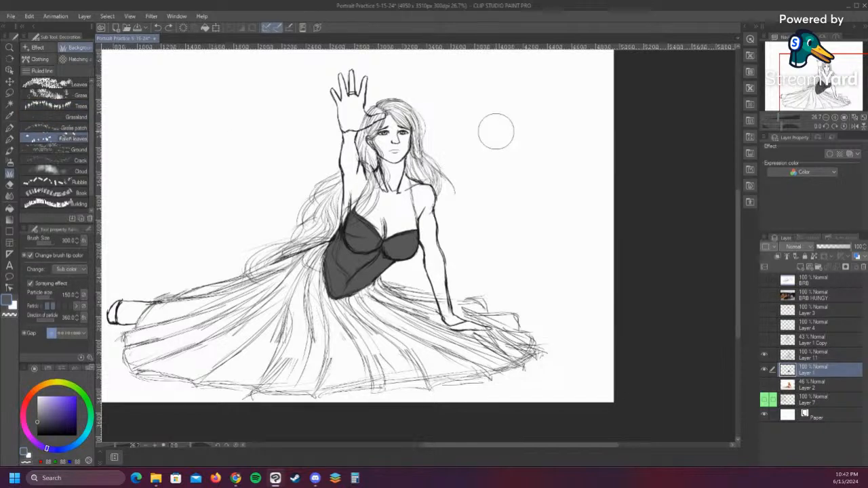
{"action": "left_click_drag", "start_coordinate": [496, 132], "coordinate": [518, 195]}
{"action": "key", "text": "ctrl+z"}
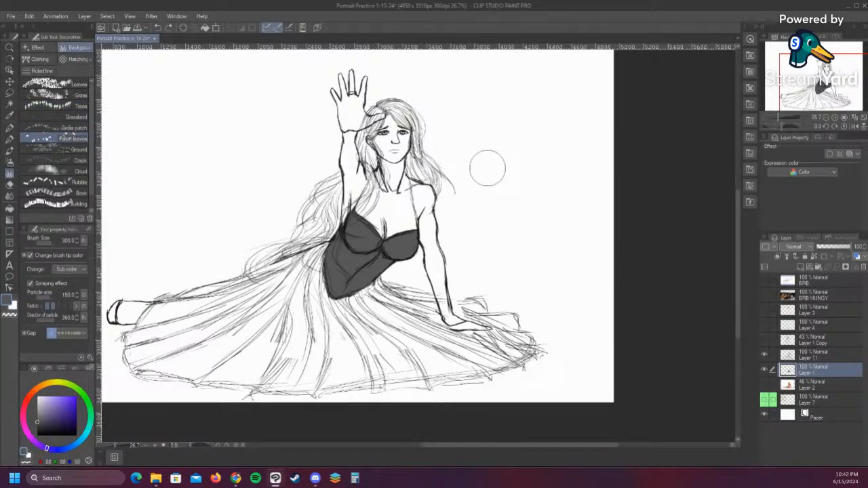
{"action": "mouse_move", "coordinate": [477, 213]}
{"action": "left_mouse_down"}
{"action": "mouse_move", "coordinate": [505, 172]}
{"action": "mouse_move", "coordinate": [548, 227]}
{"action": "mouse_move", "coordinate": [538, 178]}
{"action": "mouse_move", "coordinate": [529, 229]}
{"action": "mouse_move", "coordinate": [500, 228]}
{"action": "mouse_move", "coordinate": [529, 264]}
{"action": "mouse_move", "coordinate": [529, 150]}
{"action": "left_mouse_up"}
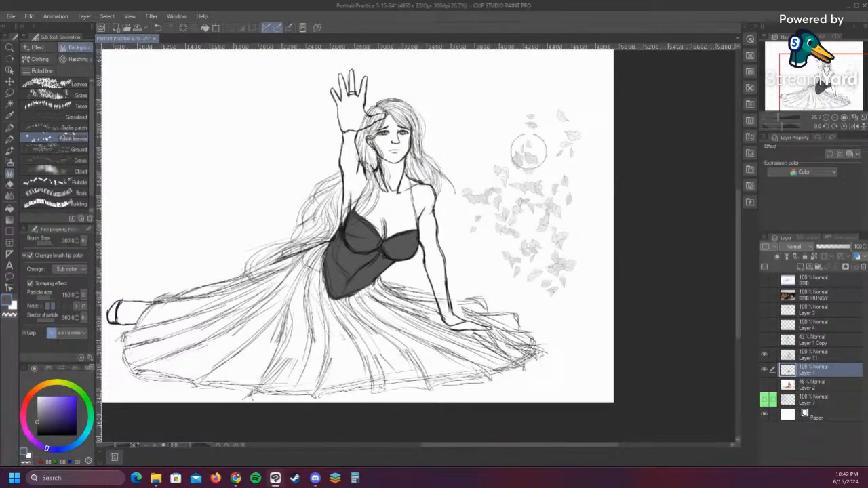
{"action": "key", "text": "ctrl+z"}
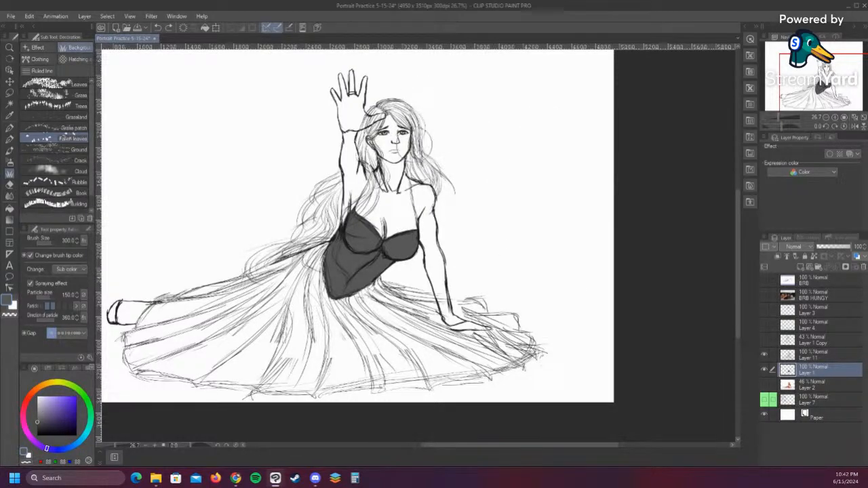
- Try the Fallen leaves brush at size 80 on the supporting arm's shoulder and upper arm, undoing the test strokes
{"action": "key", "text": "ctrl+space"}
{"action": "left_click_drag", "start_coordinate": [431, 196], "coordinate": [468, 197]}
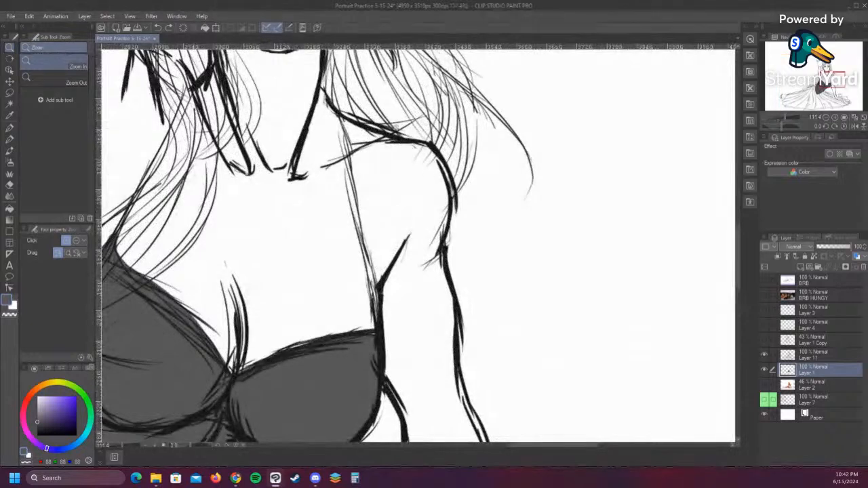
{"action": "left_click", "coordinate": [10, 175]}
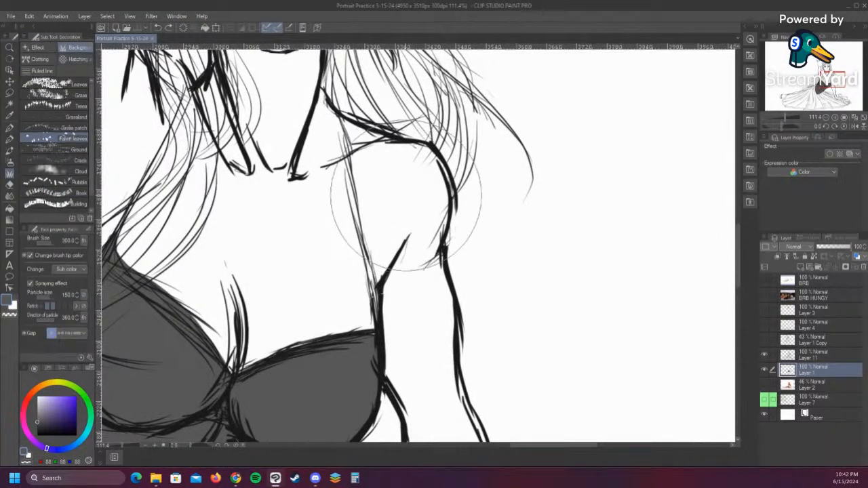
{"action": "key", "text": "bracketleft"}
{"action": "key", "text": "bracketleft"}
{"action": "key", "text": "bracketleft"}
{"action": "key", "text": "bracketleft"}
{"action": "key", "text": "bracketleft"}
{"action": "key", "text": "bracketleft"}
{"action": "key", "text": "bracketleft"}
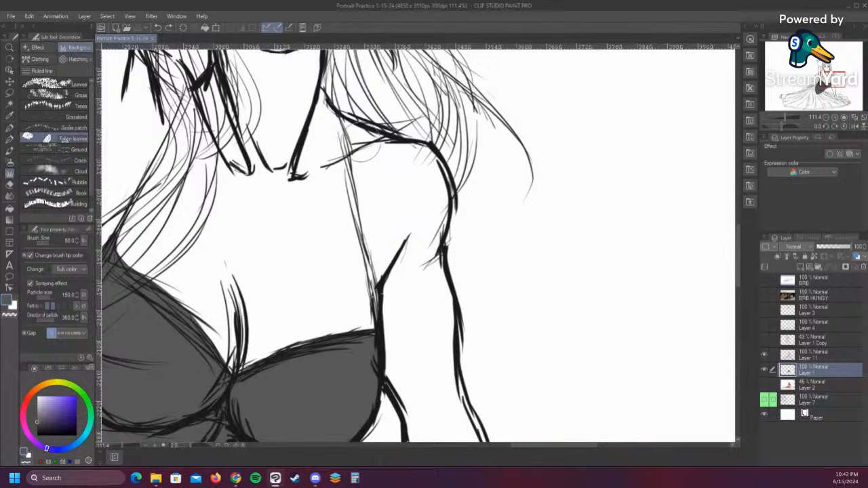
{"action": "left_click_drag", "start_coordinate": [370, 152], "coordinate": [381, 171]}
{"action": "key", "text": "ctrl+z"}
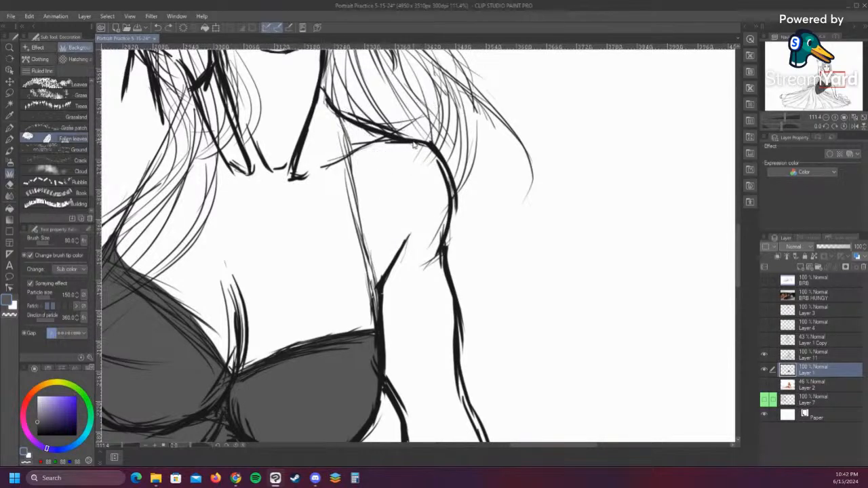
{"action": "left_click_drag", "start_coordinate": [401, 211], "coordinate": [509, 286]}
{"action": "key", "text": "ctrl+z"}
{"action": "key", "text": "ctrl+z"}
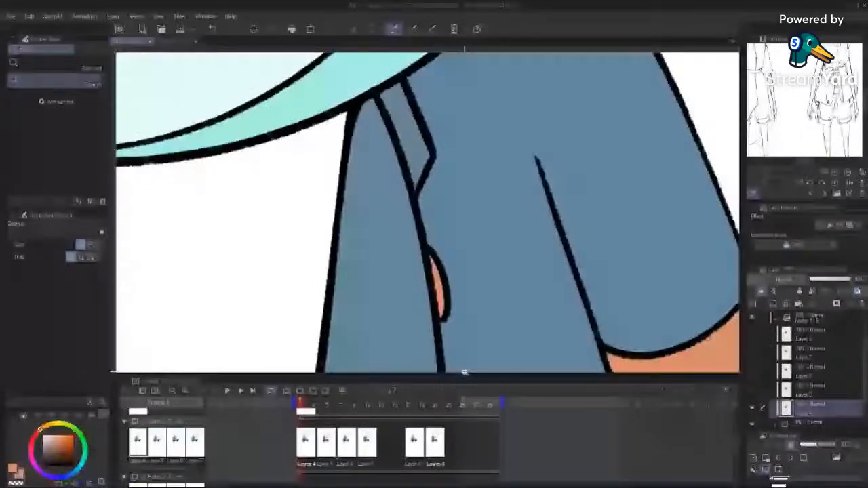
- In the Nemo Sleepy animation, compare frames 1 and 20 of Folder 3, and select Folder 2's Layer 8 cel at frame 20
{"action": "mouse_move", "coordinate": [426, 406]}
{"action": "left_mouse_down"}
{"action": "mouse_move", "coordinate": [390, 411]}
{"action": "mouse_move", "coordinate": [433, 415]}
{"action": "left_mouse_up"}
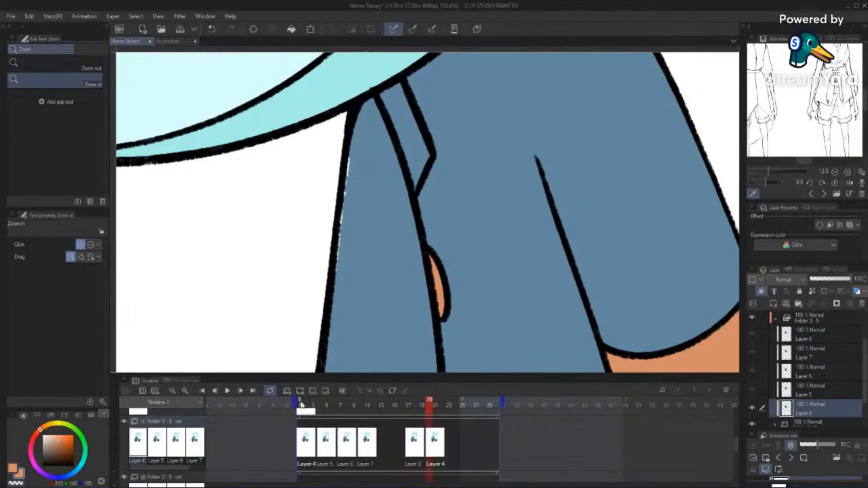
{"action": "left_click", "coordinate": [301, 404]}
{"action": "left_click", "coordinate": [432, 417]}
{"action": "scroll", "coordinate": [522, 319], "scroll_direction": "down", "scroll_amount": 4}
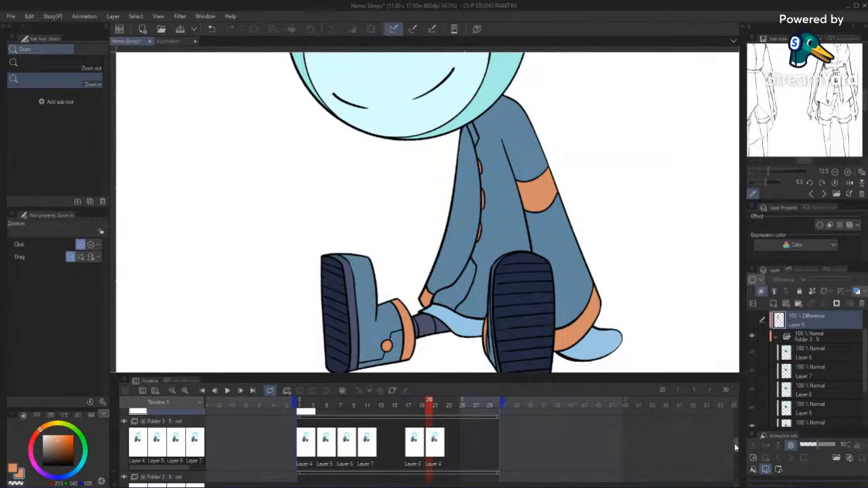
{"action": "scroll", "coordinate": [736, 447], "scroll_direction": "down", "scroll_amount": 2}
{"action": "left_click", "coordinate": [437, 448]}
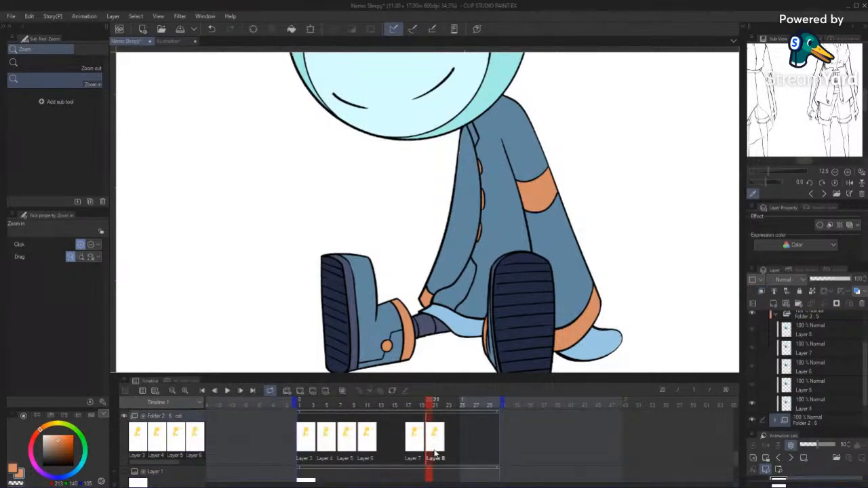
- Assign the Layer 3 cel to frame 20 of Folder 2 and return the timeline to frame 1
{"action": "right_click", "coordinate": [429, 446]}
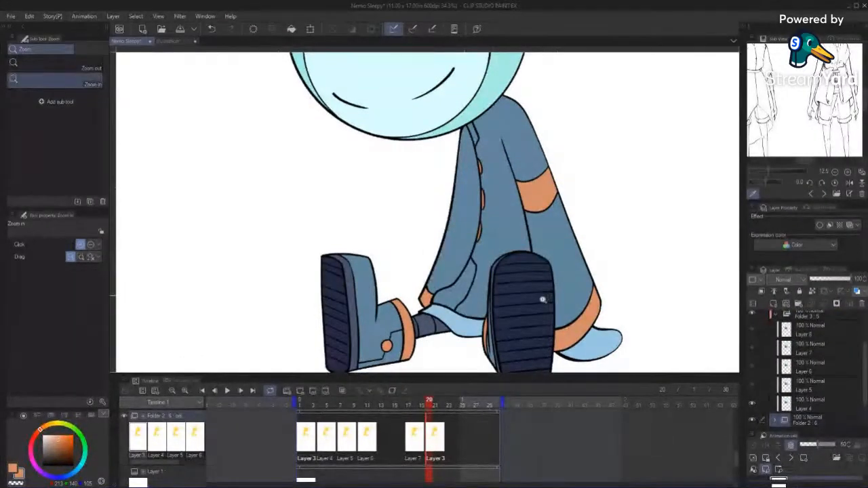
{"action": "scroll", "coordinate": [505, 313], "scroll_direction": "down", "scroll_amount": 5}
{"action": "key", "text": "comma"}
{"action": "key", "text": "comma"}
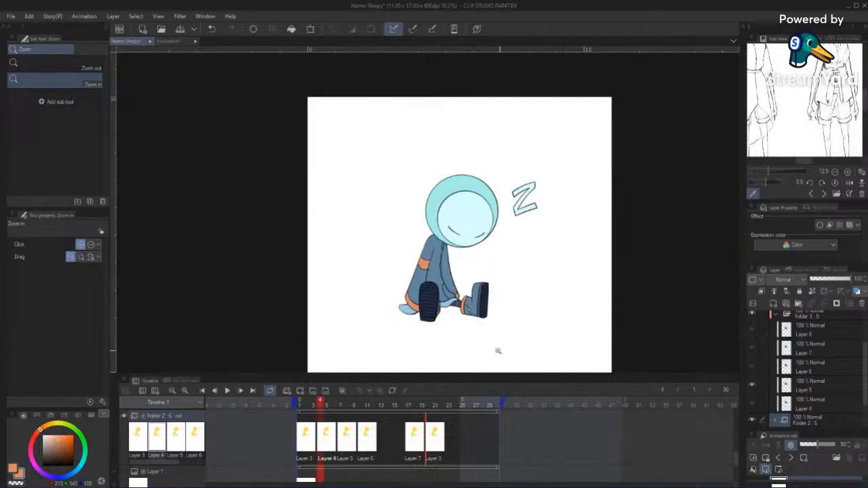
{"action": "left_click_drag", "start_coordinate": [473, 315], "coordinate": [435, 319]}
{"action": "scroll", "coordinate": [454, 290], "scroll_direction": "up", "scroll_amount": 1}
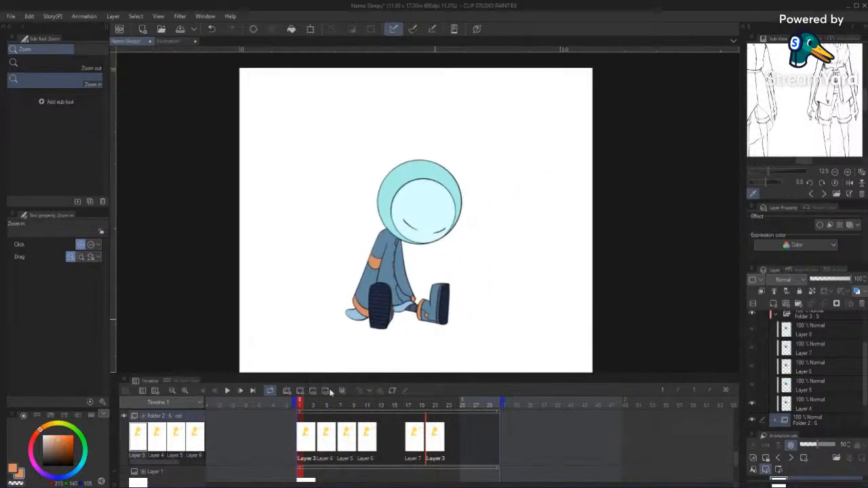
- Play the sleeping-character animation and review the looping motion, switching between the full canvas without palettes and the timeline
{"action": "left_click", "coordinate": [228, 393]}
{"action": "key", "text": "Tab"}
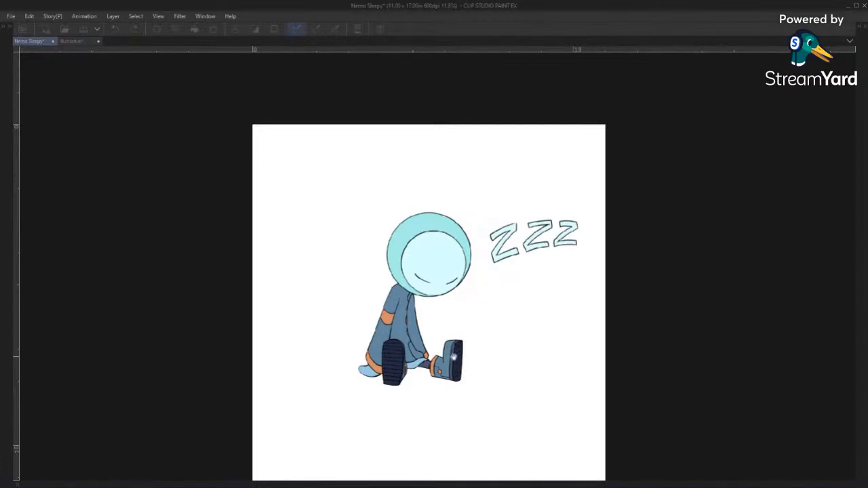
{"action": "scroll", "coordinate": [455, 356], "scroll_direction": "up", "scroll_amount": 6}
{"action": "scroll", "coordinate": [466, 358], "scroll_direction": "down", "scroll_amount": 1}
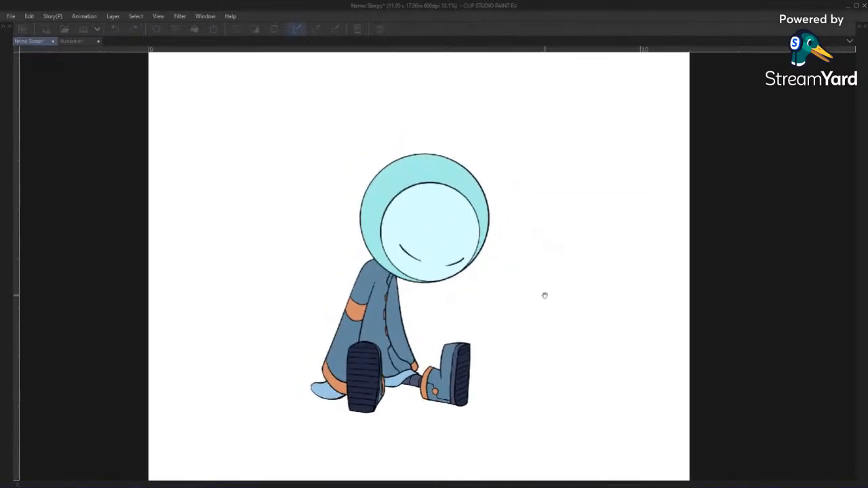
{"action": "scroll", "coordinate": [544, 296], "scroll_direction": "up", "scroll_amount": 1}
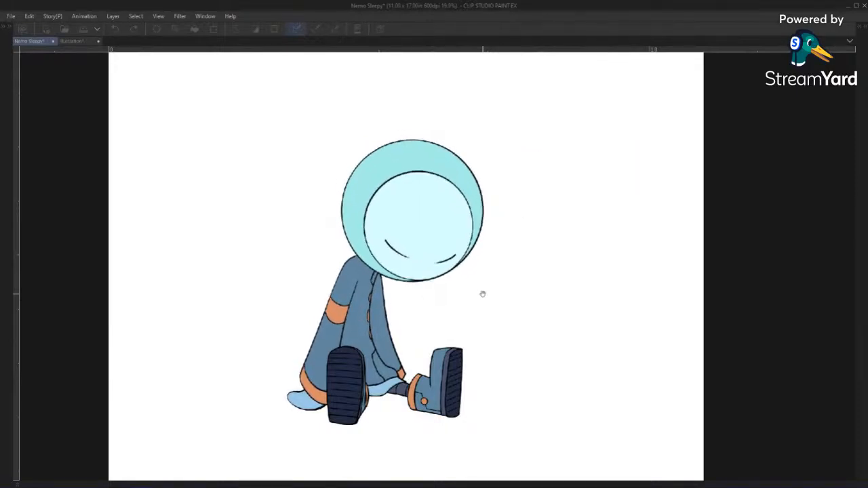
{"action": "key", "text": "Tab"}
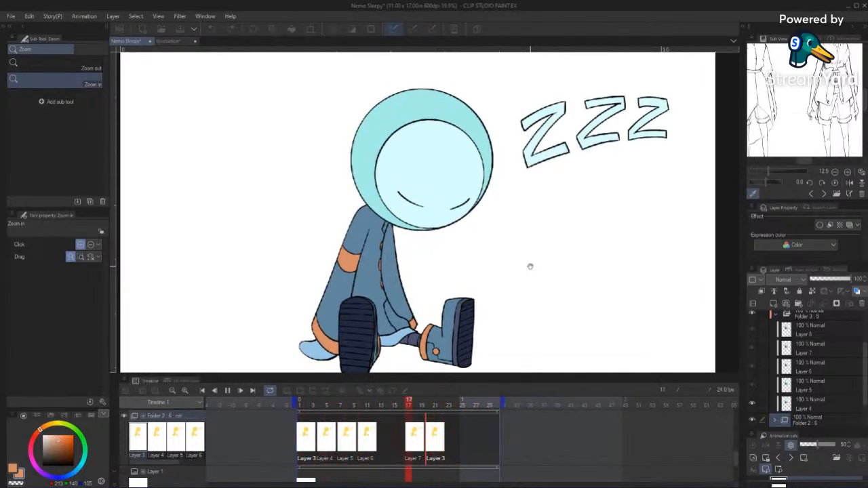
{"action": "key", "text": "Tab"}
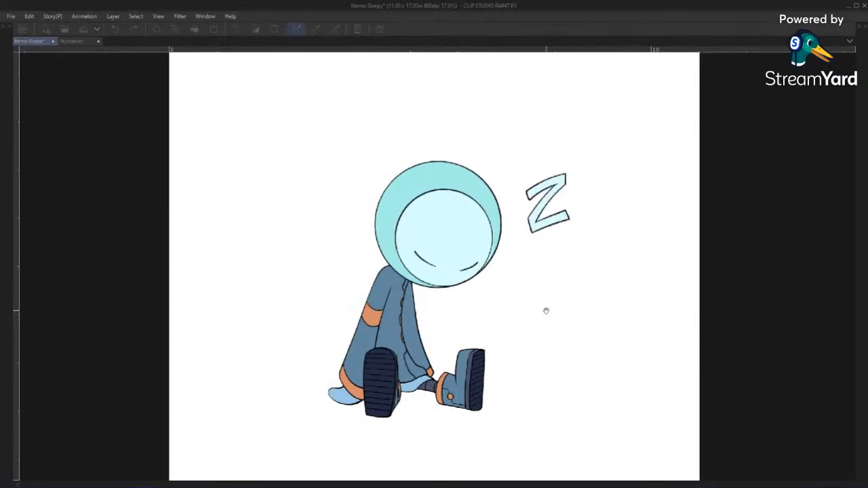
{"action": "key", "text": "Tab"}
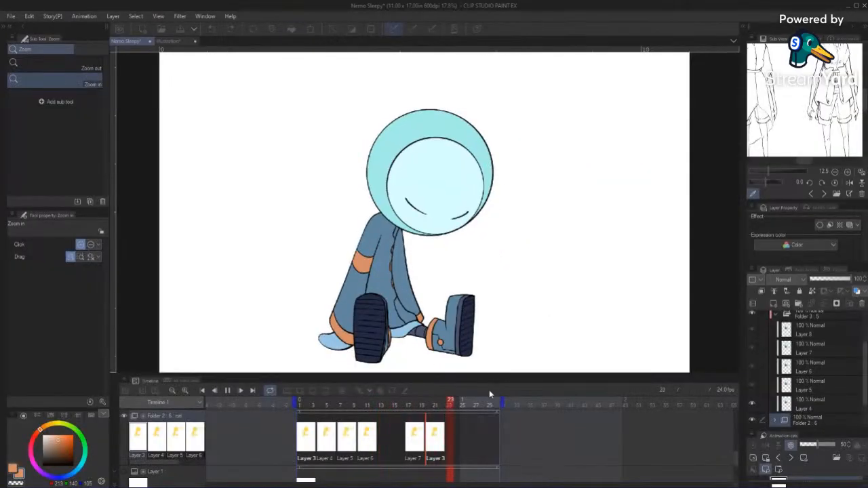
{"action": "left_click_drag", "start_coordinate": [421, 407], "coordinate": [359, 419]}
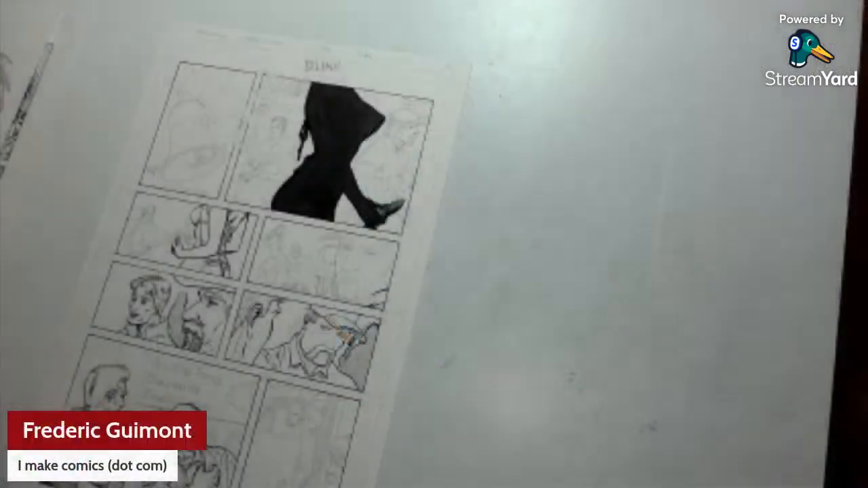